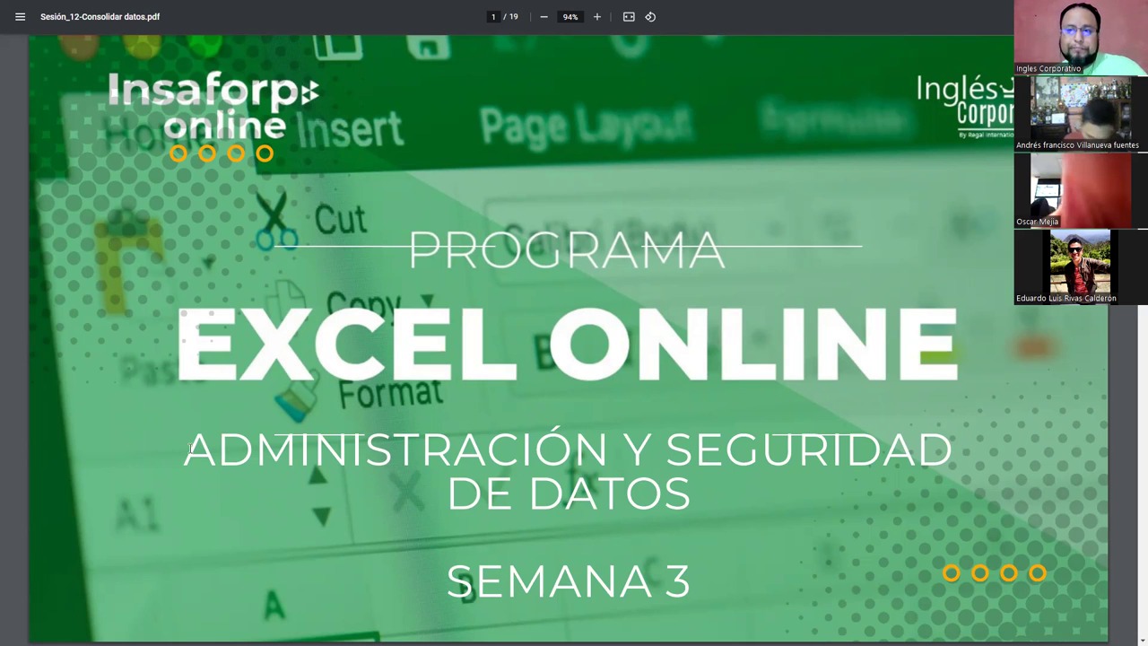
Step: Advance the PDF from the title slide to page 3, 'Consolidar datos en Excel'
{"action": "double_click", "coordinate": [541, 489]}
{"action": "key", "text": "Right"}
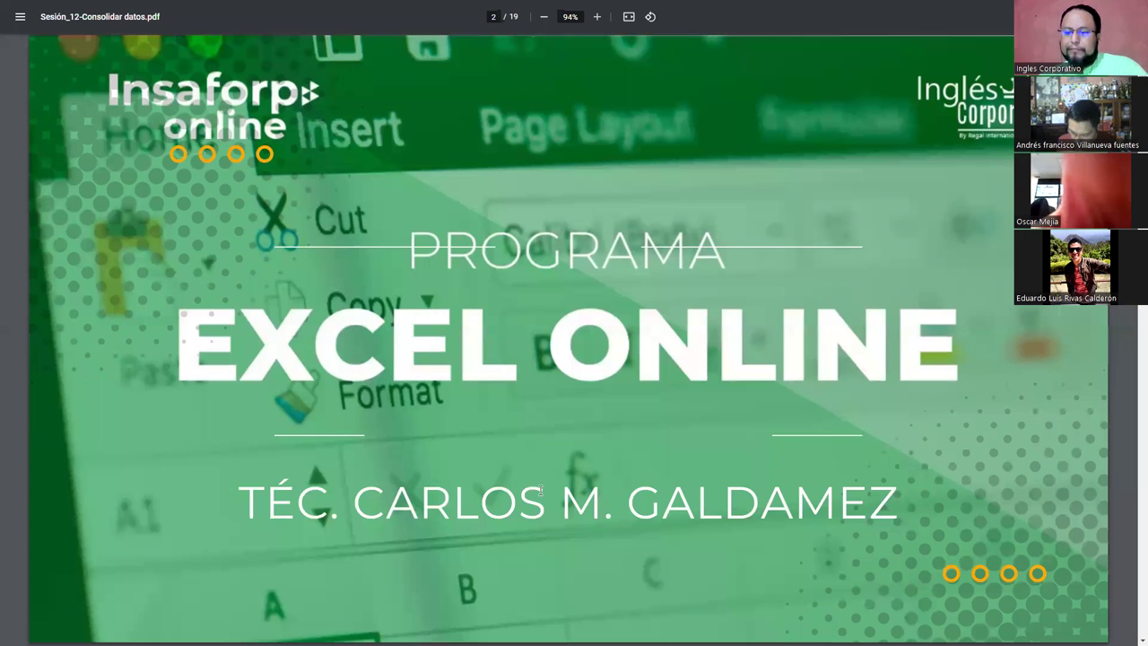
{"action": "key", "text": "Right"}
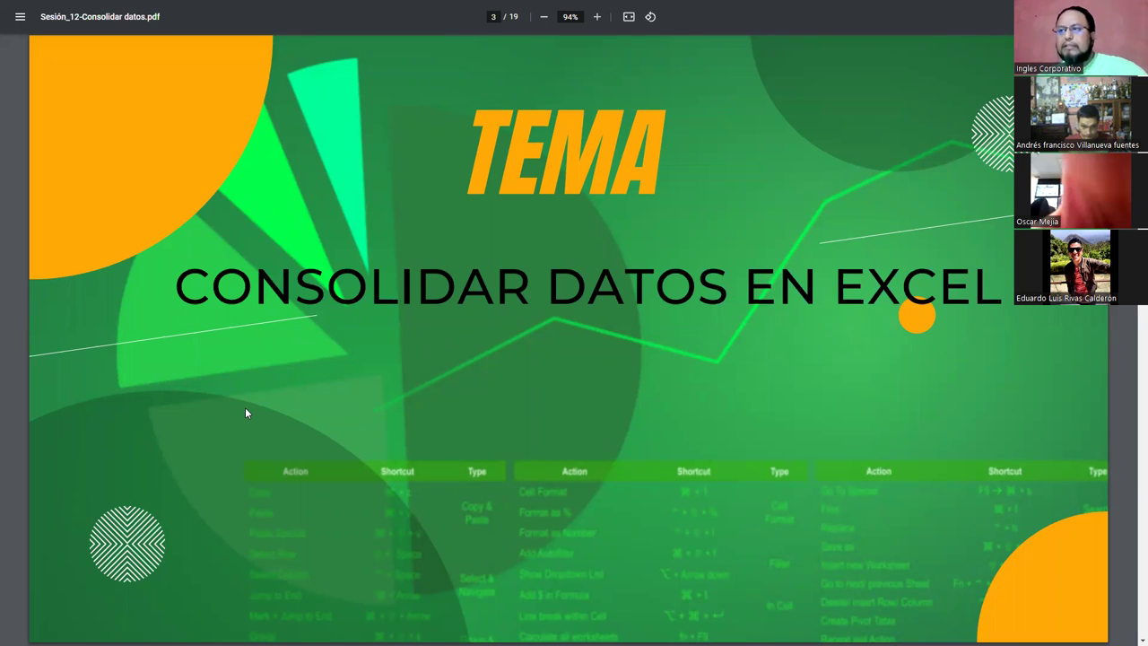
Step: Advance the PDF one slide toward page 4, the OBJETIVO slide
{"action": "key", "text": "Right"}
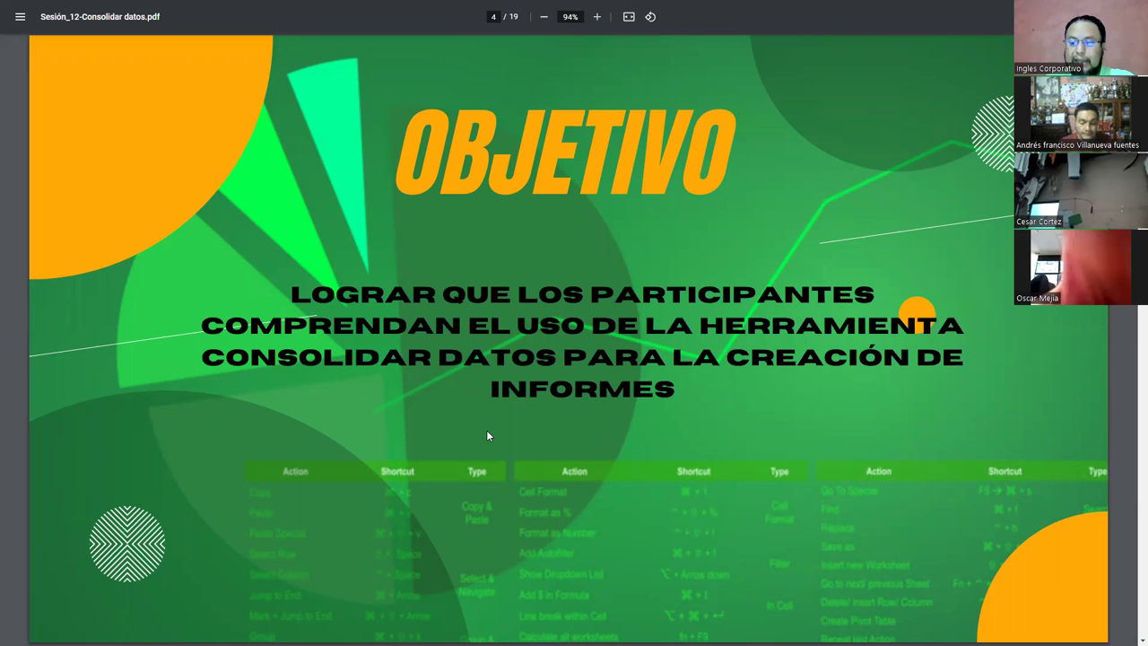
Step: Move to page 5, the Consolidar datos scenario slide, then switch back to the sales workbook
{"action": "key", "text": "Right"}
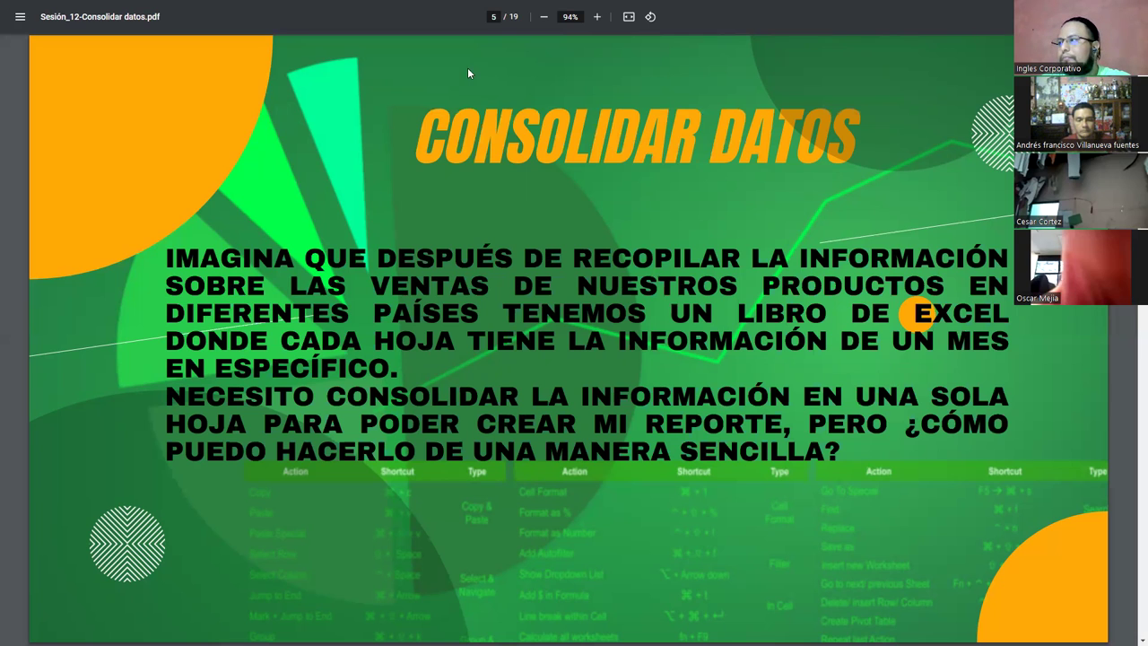
{"action": "key", "text": "alt+Tab"}
Step: Bring Excel forward, close the accessibility pane, and look through the Febrero, Marzo and Enero sheets
{"action": "left_click", "coordinate": [682, 296]}
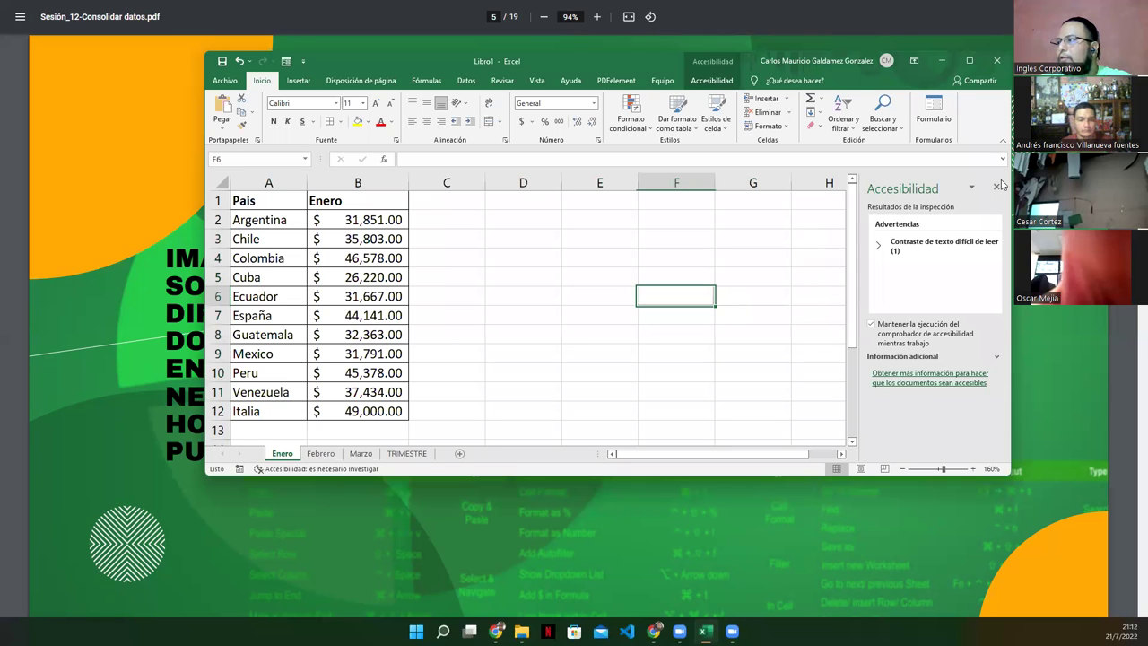
{"action": "left_click", "coordinate": [997, 186]}
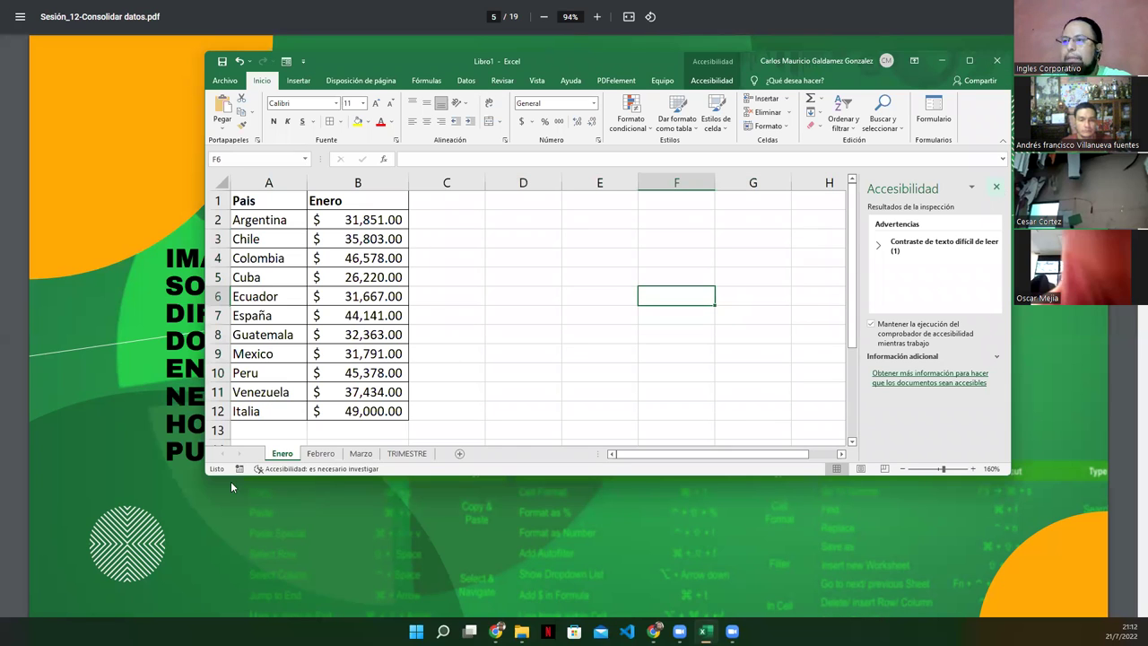
{"action": "left_click", "coordinate": [318, 455]}
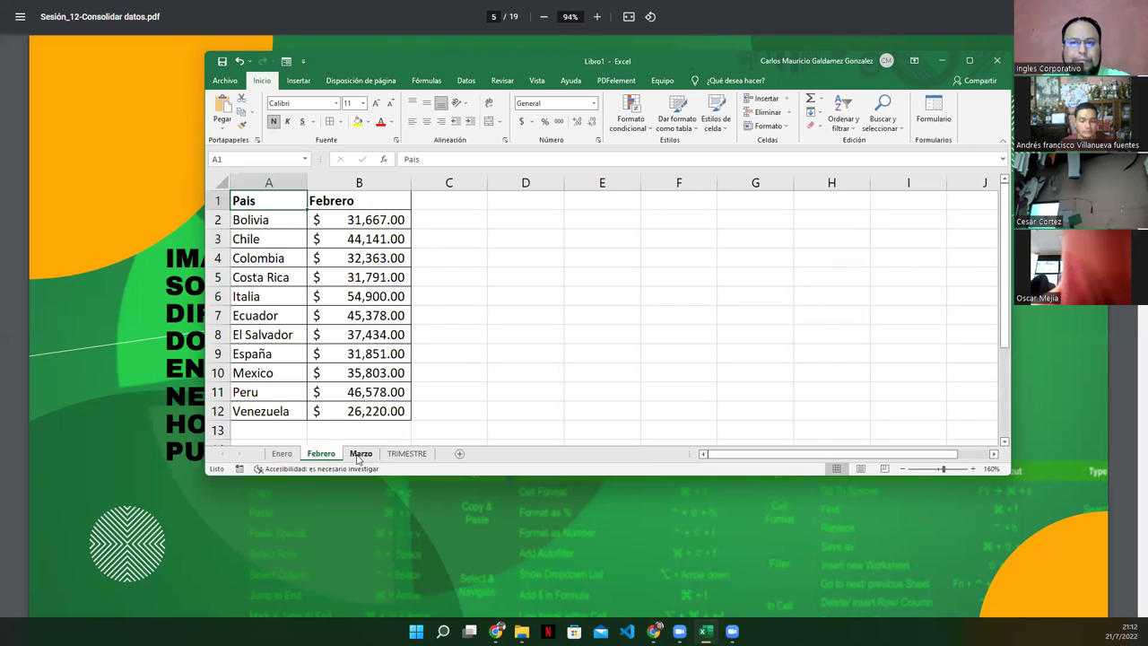
{"action": "left_click", "coordinate": [359, 454]}
{"action": "left_click", "coordinate": [283, 454]}
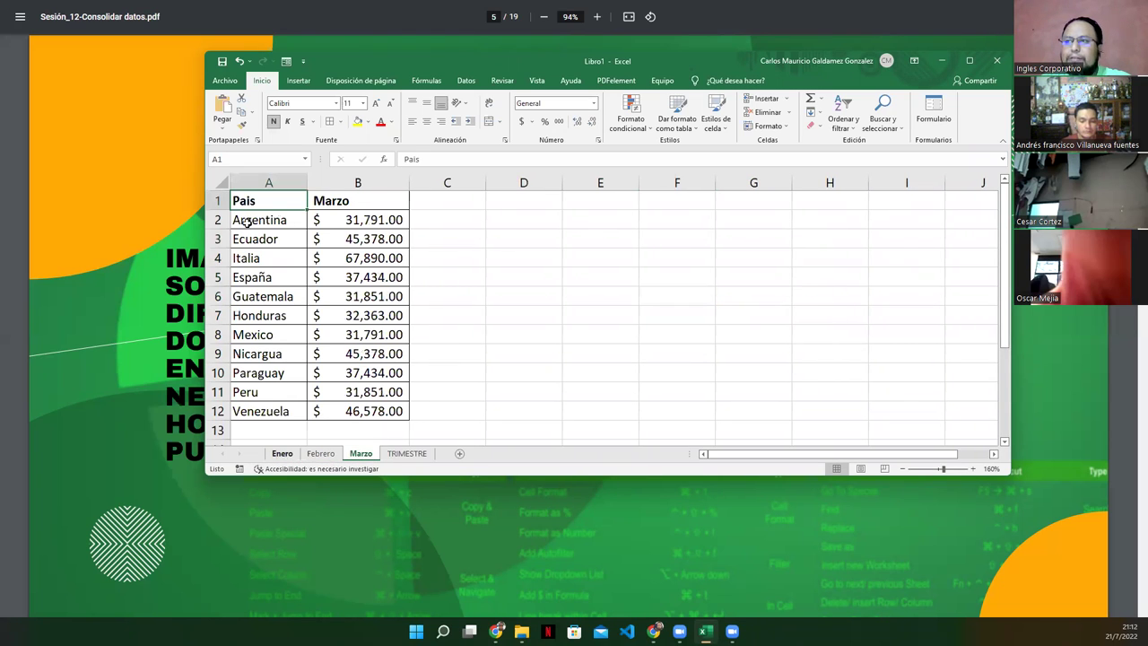
Step: Compare the column A country names on Enero, Febrero and Marzo, ending back on Enero
{"action": "left_click_drag", "start_coordinate": [260, 219], "coordinate": [276, 408]}
{"action": "key", "text": "ctrl+c"}
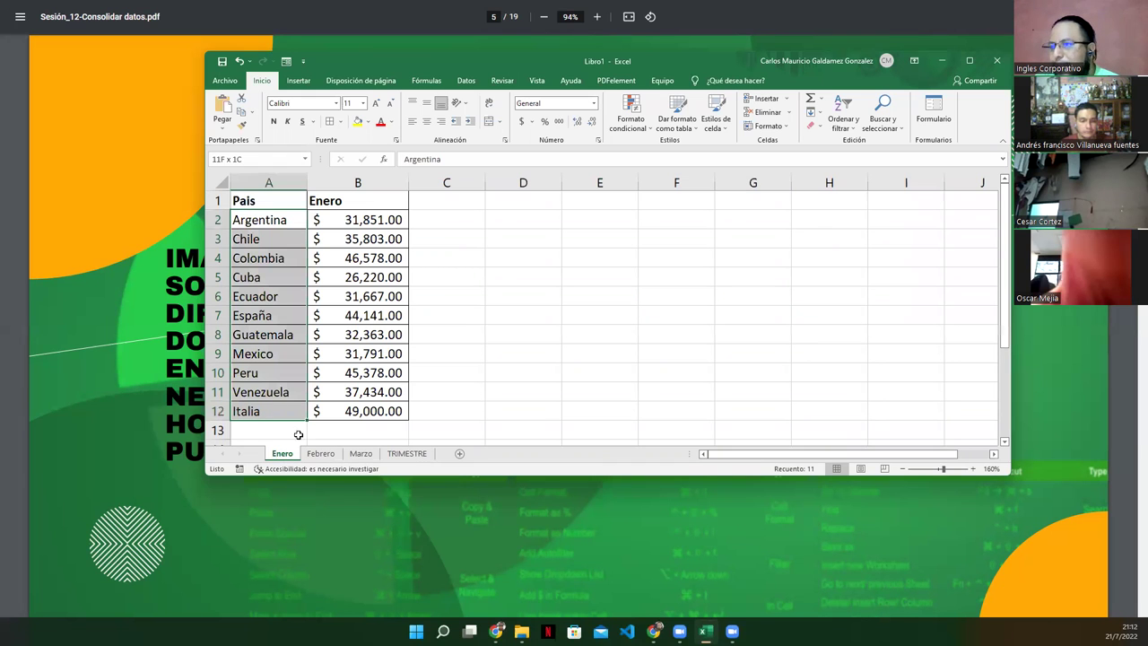
{"action": "left_click", "coordinate": [320, 454]}
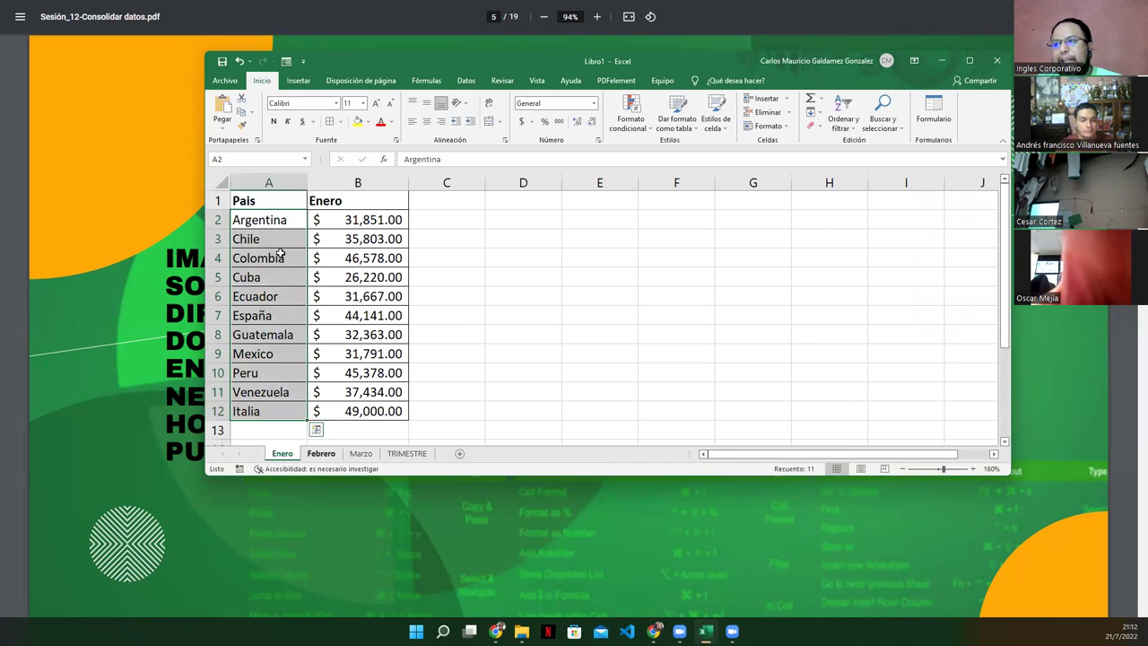
{"action": "left_click_drag", "start_coordinate": [260, 219], "coordinate": [265, 415]}
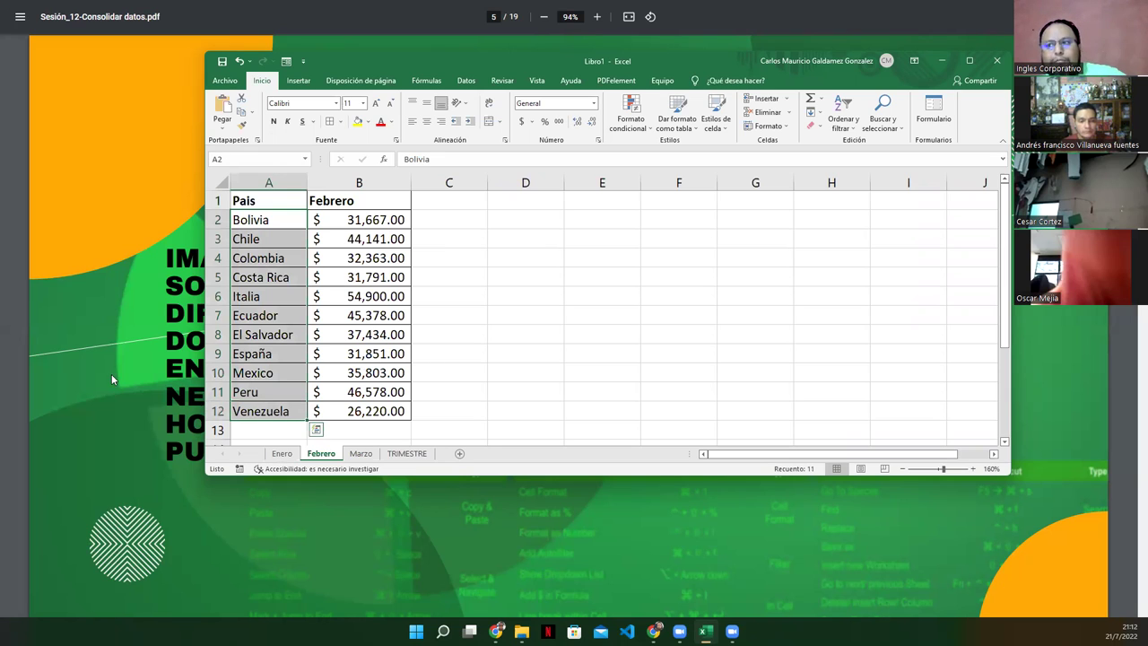
{"action": "left_click", "coordinate": [358, 454]}
{"action": "left_click_drag", "start_coordinate": [258, 219], "coordinate": [258, 413]}
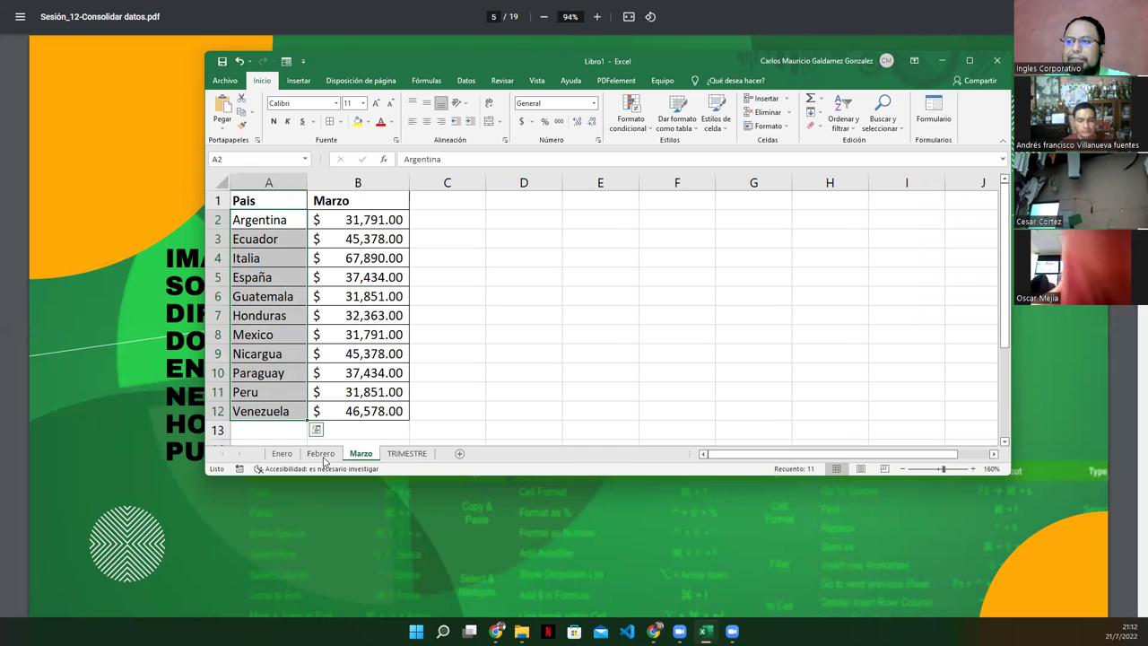
{"action": "left_click", "coordinate": [285, 454]}
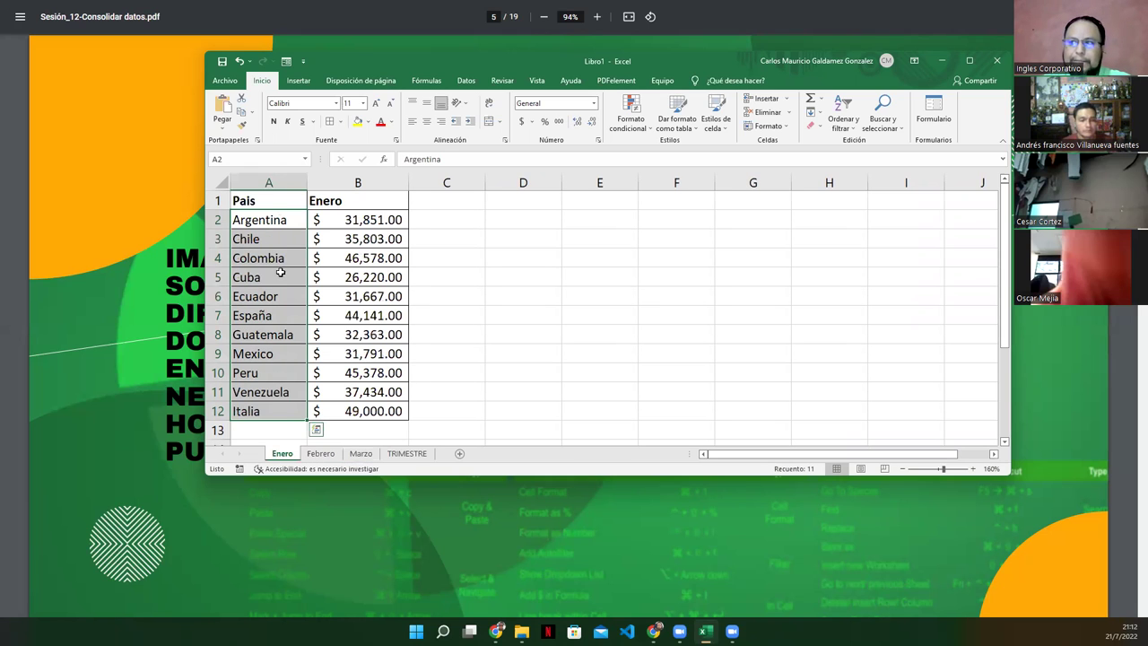
{"action": "left_click", "coordinate": [278, 273]}
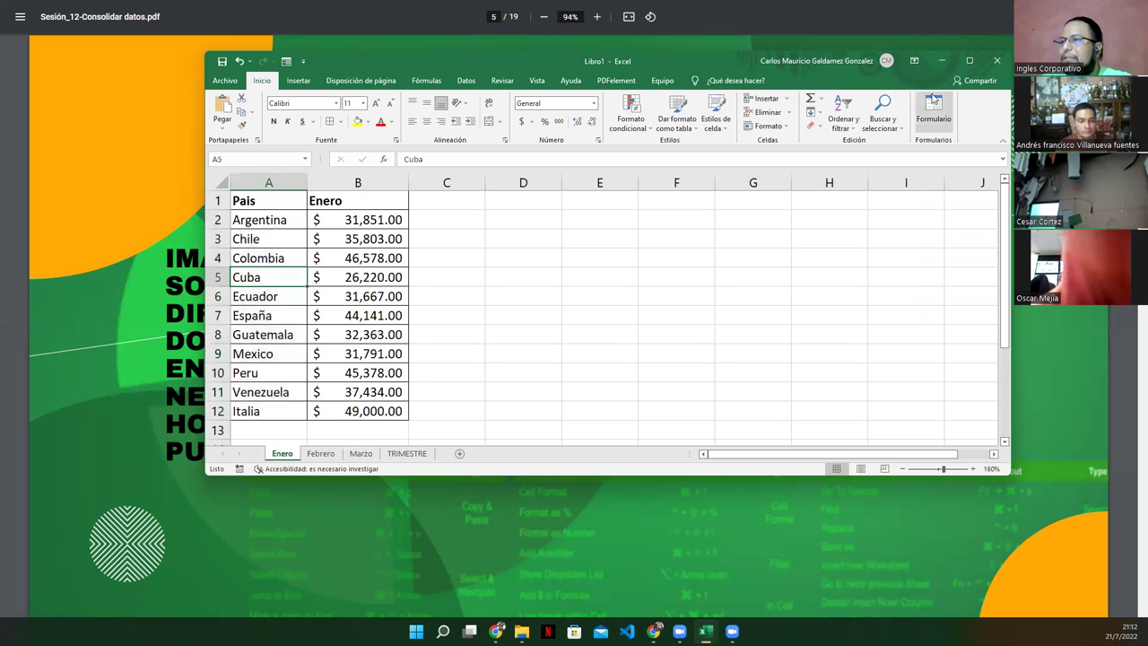
Step: Maximize the workbook and add a new sheet named INFORME
{"action": "key", "text": "super+Up"}
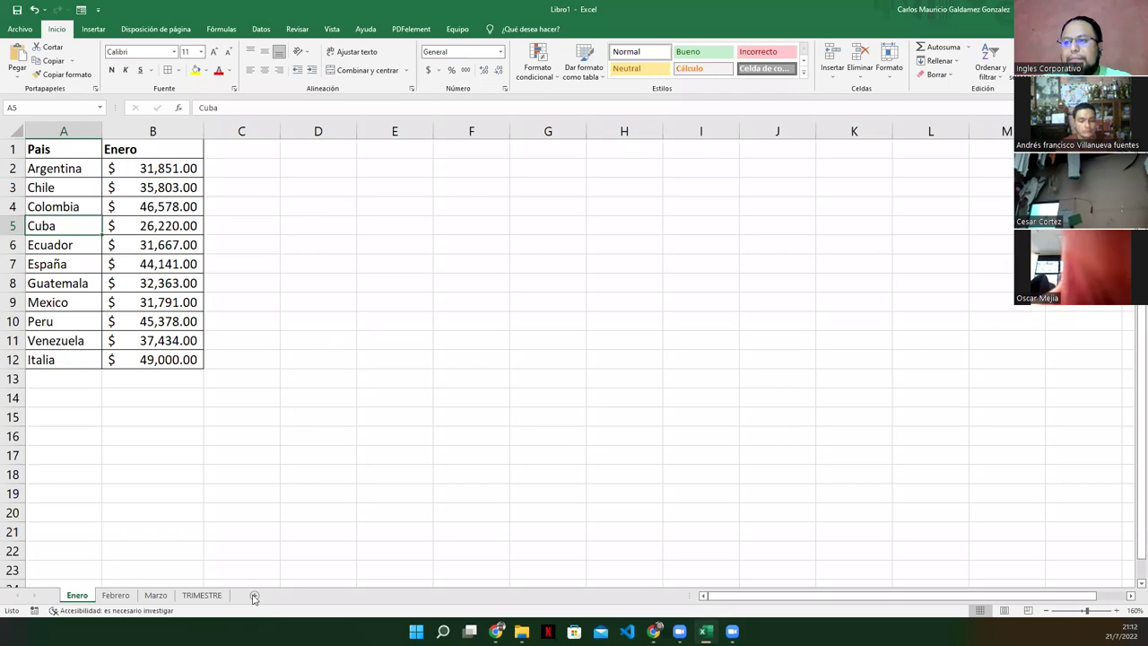
{"action": "left_click", "coordinate": [254, 596]}
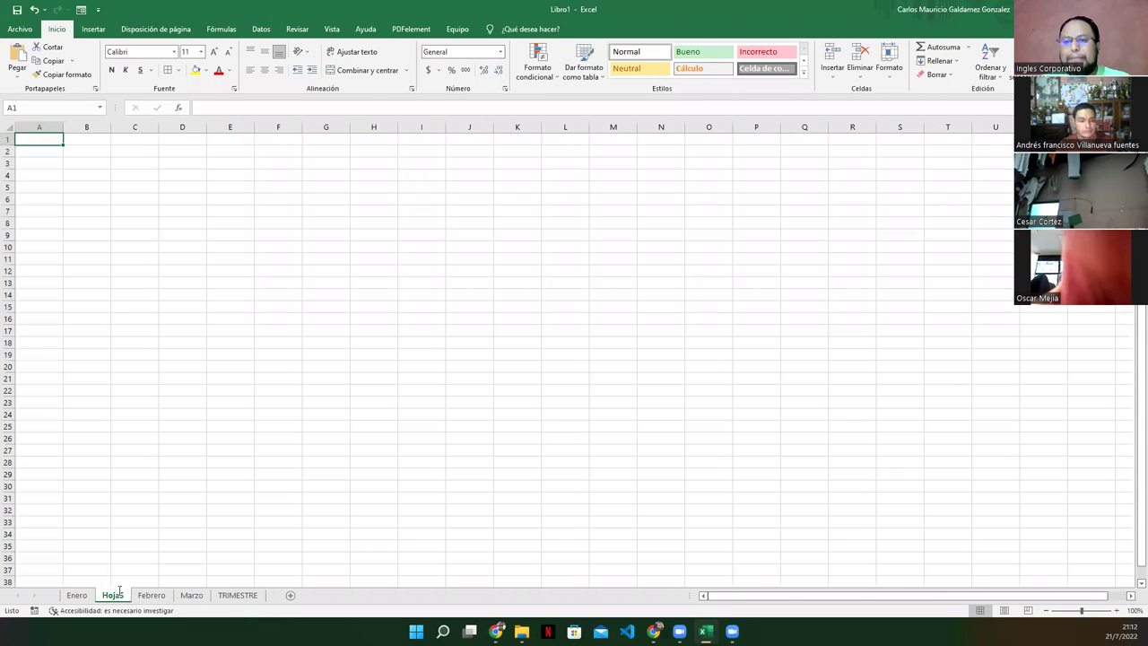
{"action": "double_click", "coordinate": [117, 594]}
{"action": "key", "text": "BackSpace"}
{"action": "type", "text": "INFORME"}
{"action": "key", "text": "Return"}
Step: Move the INFORME sheet to sit after Marzo, then return to the Marzo sheet
{"action": "mouse_move", "coordinate": [120, 593]}
{"action": "left_mouse_down"}
{"action": "mouse_move", "coordinate": [227, 595]}
{"action": "mouse_move", "coordinate": [137, 615]}
{"action": "left_mouse_up"}
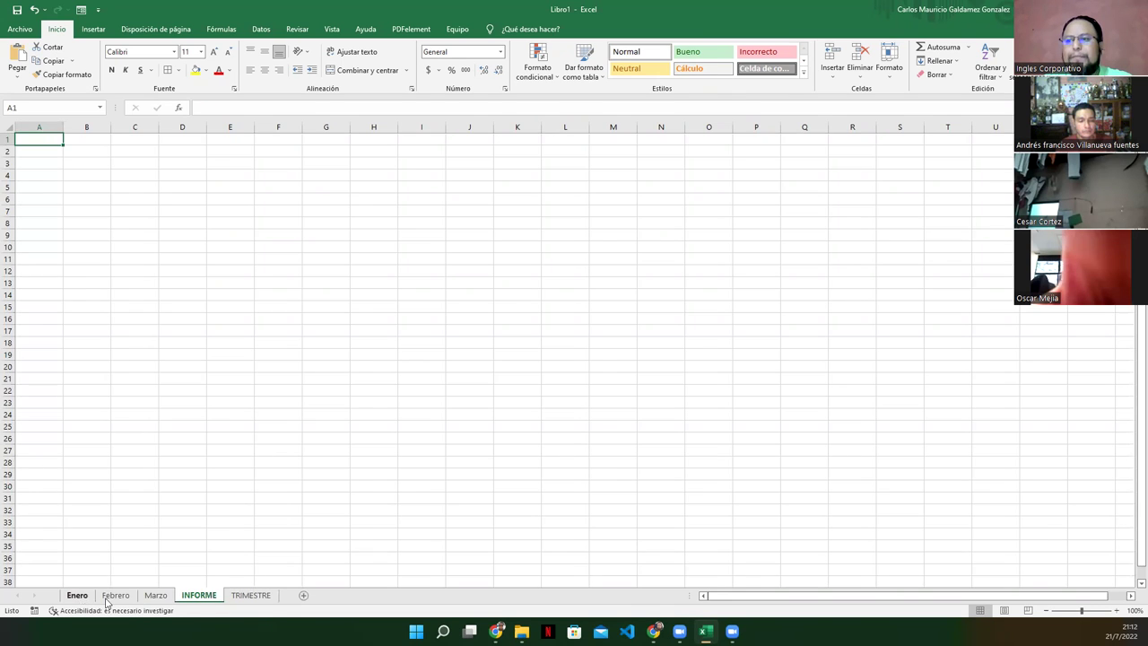
{"action": "left_click", "coordinate": [78, 596]}
{"action": "left_click", "coordinate": [161, 595]}
{"action": "left_click", "coordinate": [97, 513]}
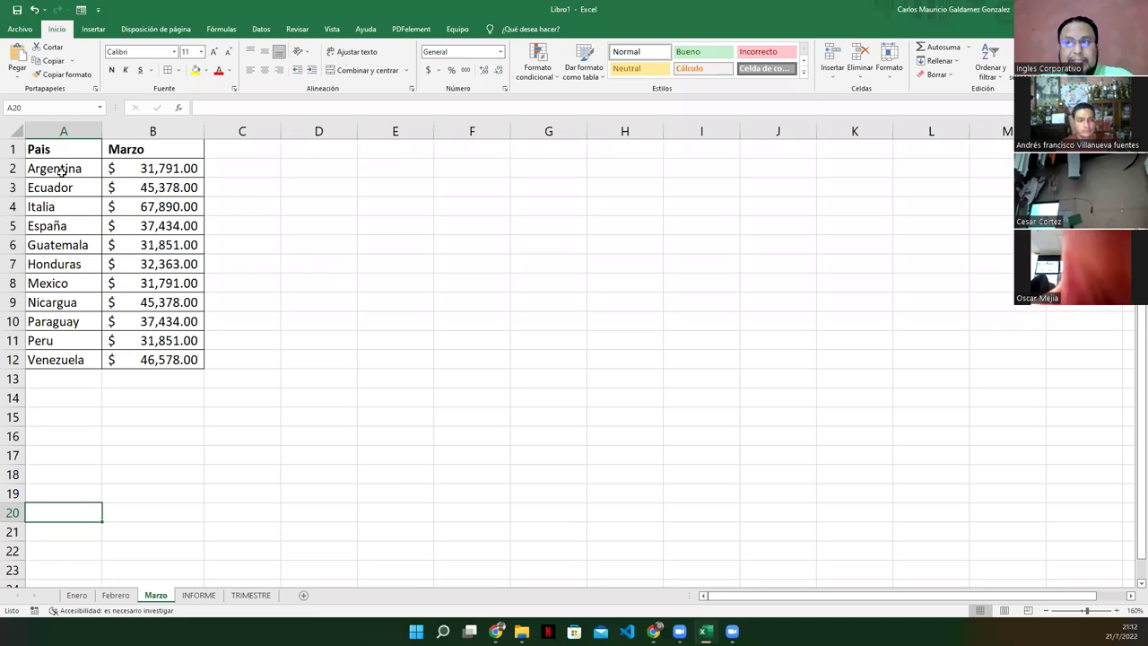
{"action": "left_click_drag", "start_coordinate": [56, 169], "coordinate": [74, 366]}
{"action": "left_click", "coordinate": [77, 595], "text": "ctrl"}
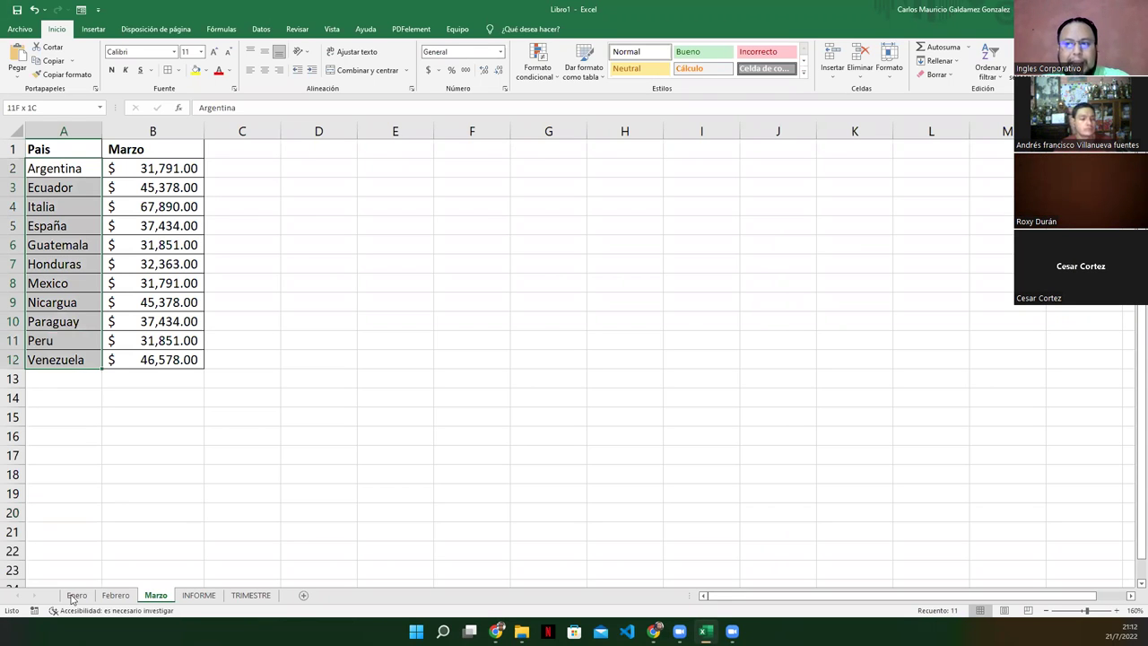
{"action": "key", "text": "ctrl+Page_Up"}
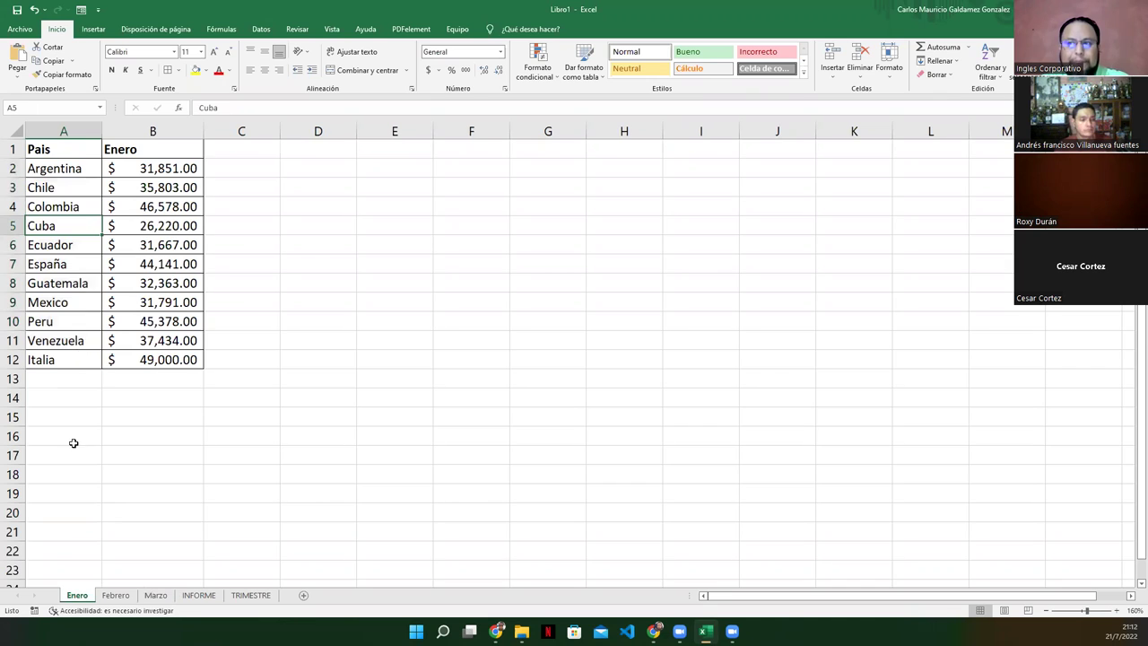
{"action": "key", "text": "ctrl+v"}
{"action": "left_click", "coordinate": [116, 596]}
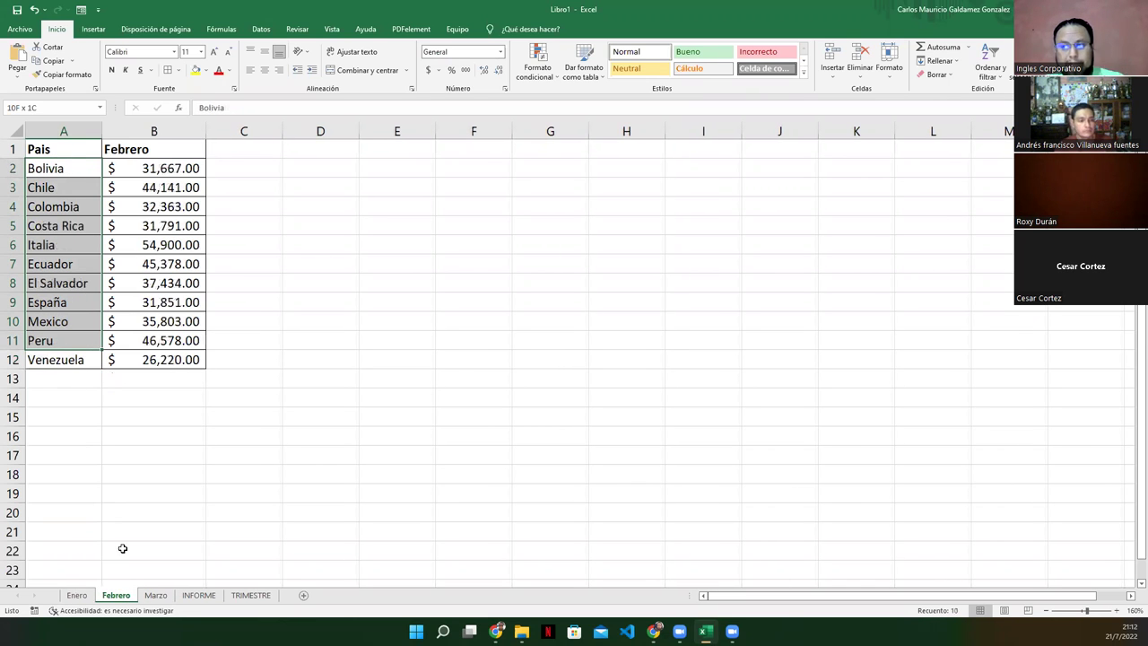
{"action": "left_click", "coordinate": [156, 595]}
{"action": "left_click_drag", "start_coordinate": [32, 167], "coordinate": [67, 361]}
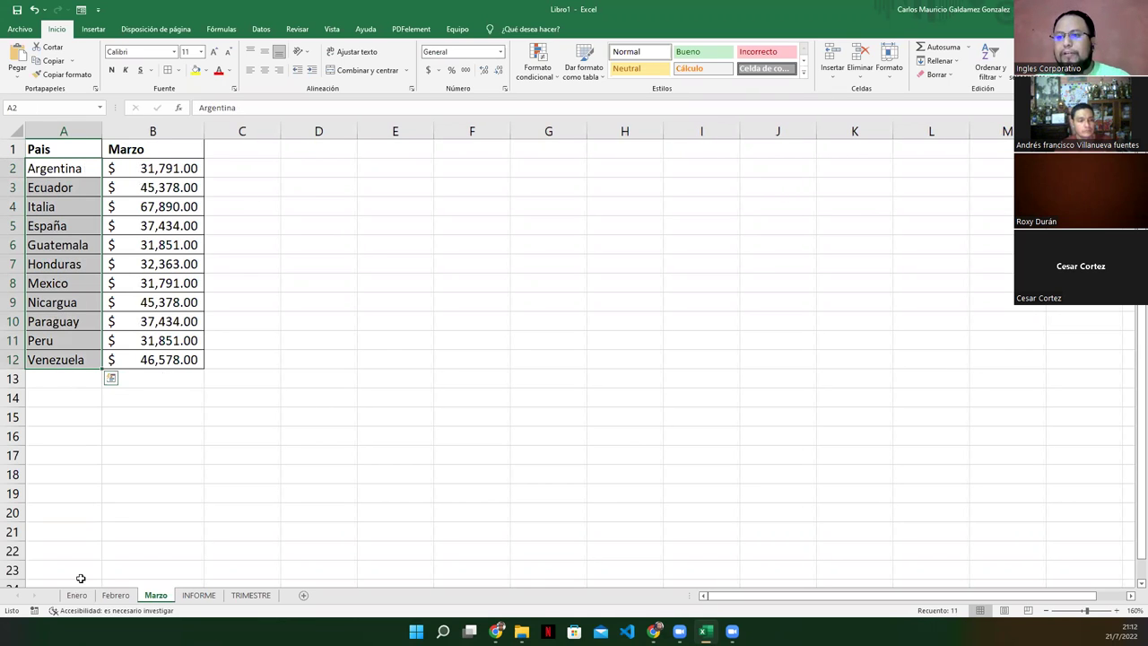
{"action": "key", "text": "ctrl+Page_Up"}
{"action": "key", "text": "ctrl+Page_Up"}
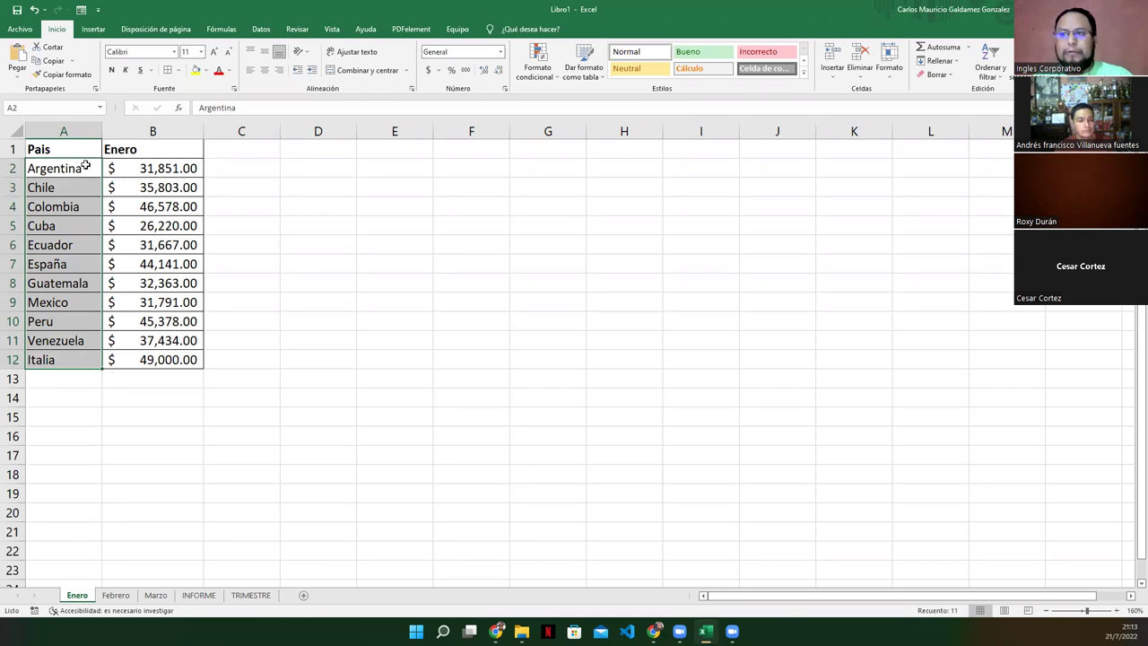
{"action": "left_click", "coordinate": [85, 167]}
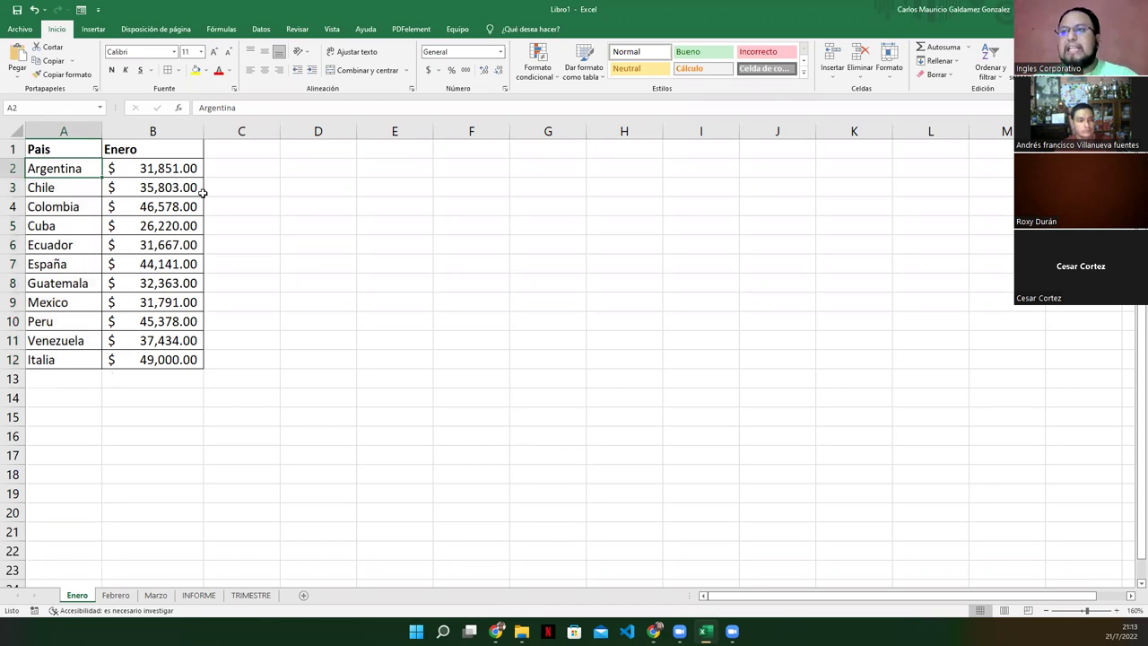
{"action": "key", "text": "Down"}
{"action": "key", "text": "Down"}
{"action": "key", "text": "F2"}
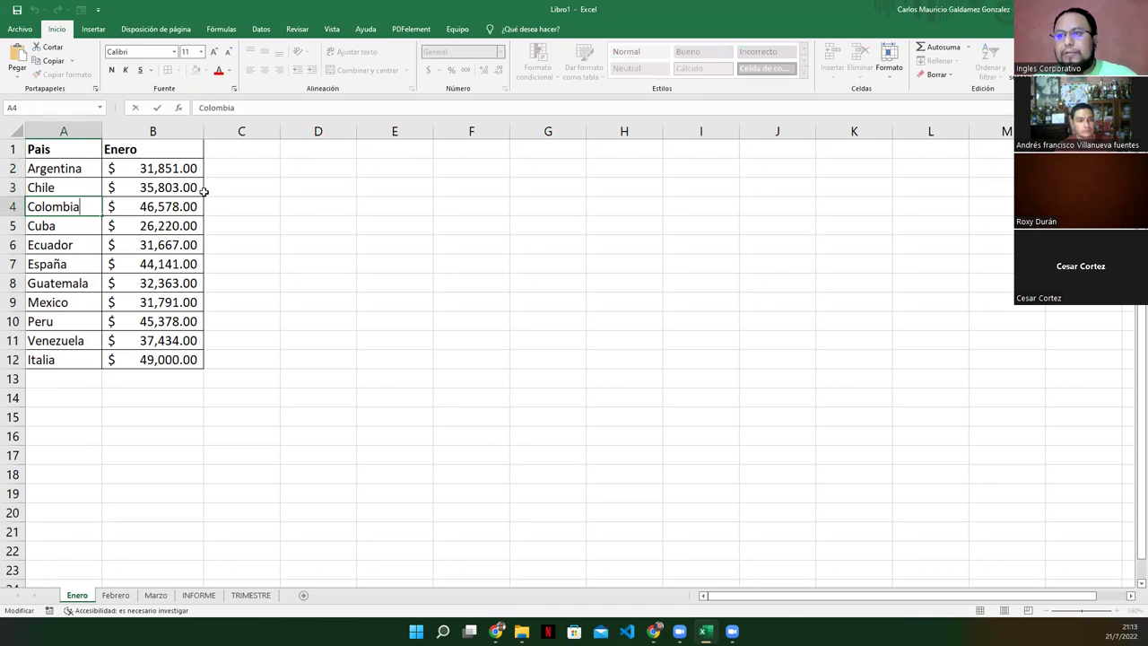
{"action": "key", "text": "Return"}
{"action": "key", "text": "F2"}
{"action": "key", "text": "Return"}
{"action": "key", "text": "Return"}
{"action": "key", "text": "F2"}
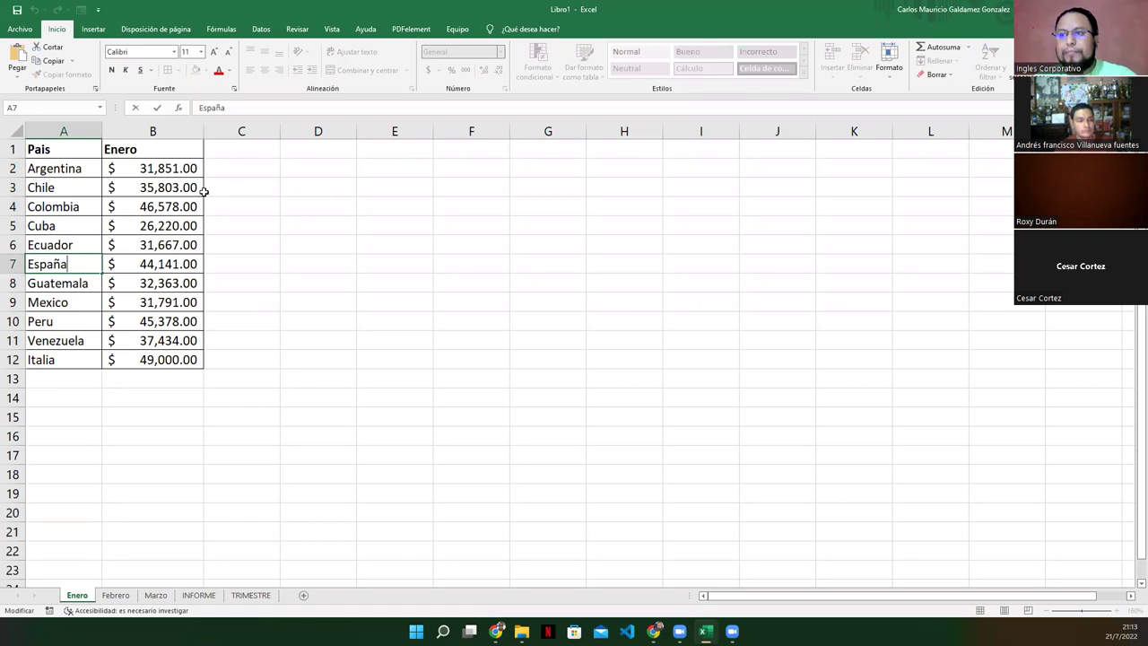
{"action": "key", "text": "Return"}
{"action": "key", "text": "F2"}
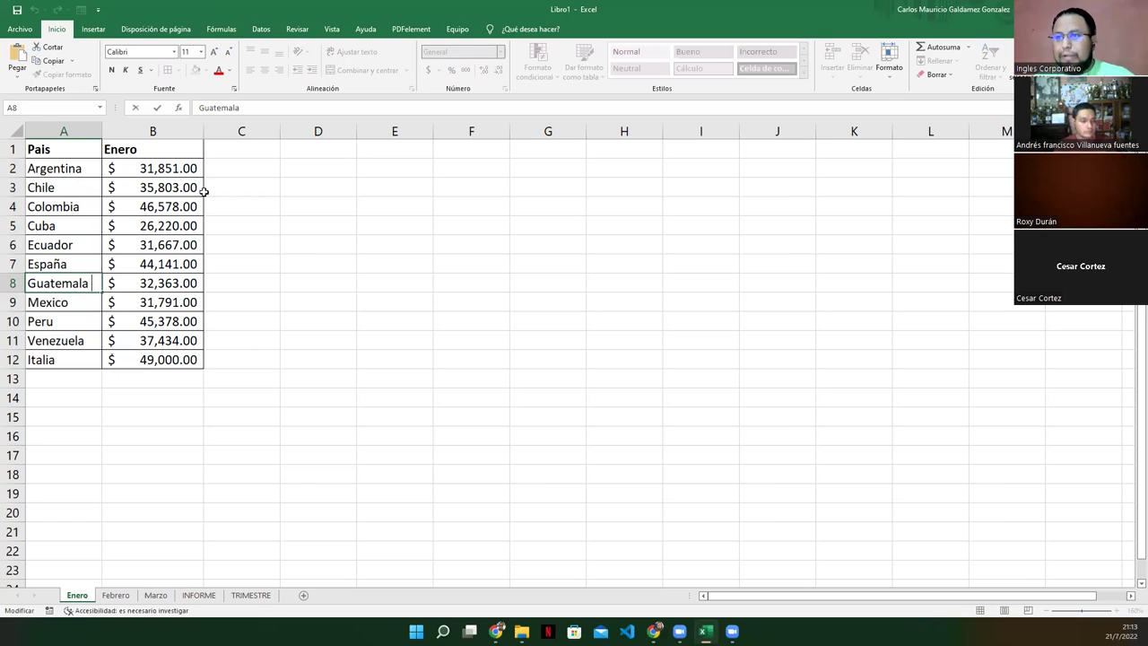
{"action": "key", "text": "Return"}
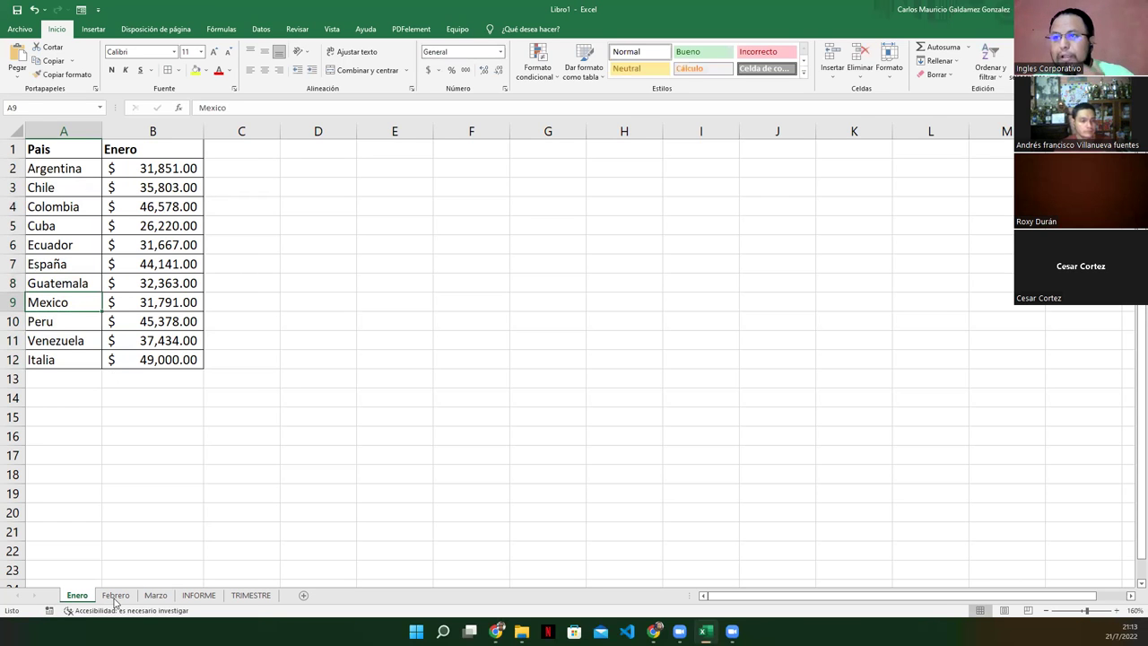
{"action": "left_click", "coordinate": [115, 596]}
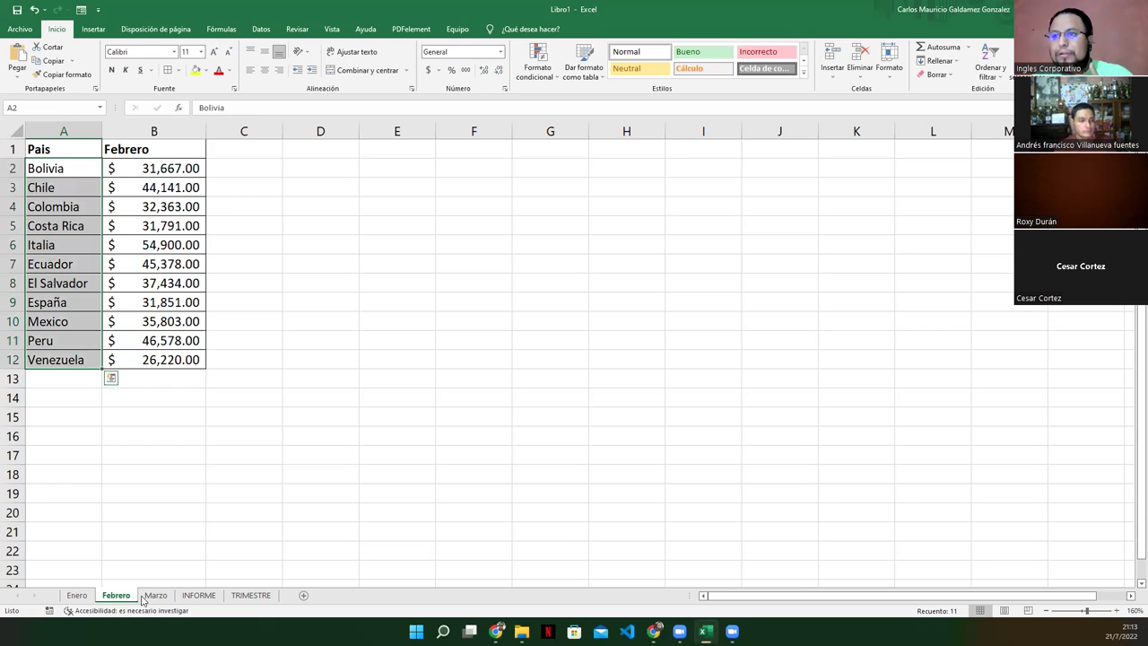
{"action": "left_click", "coordinate": [144, 596]}
{"action": "left_click", "coordinate": [77, 239]}
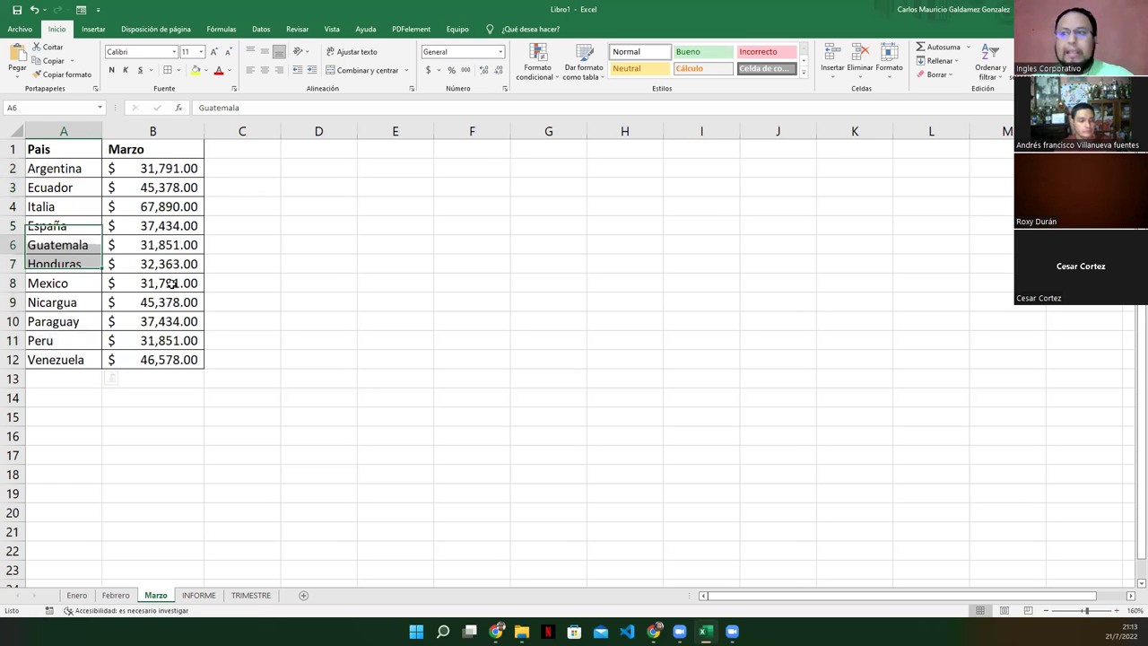
{"action": "key", "text": "Escape"}
{"action": "key", "text": "F2"}
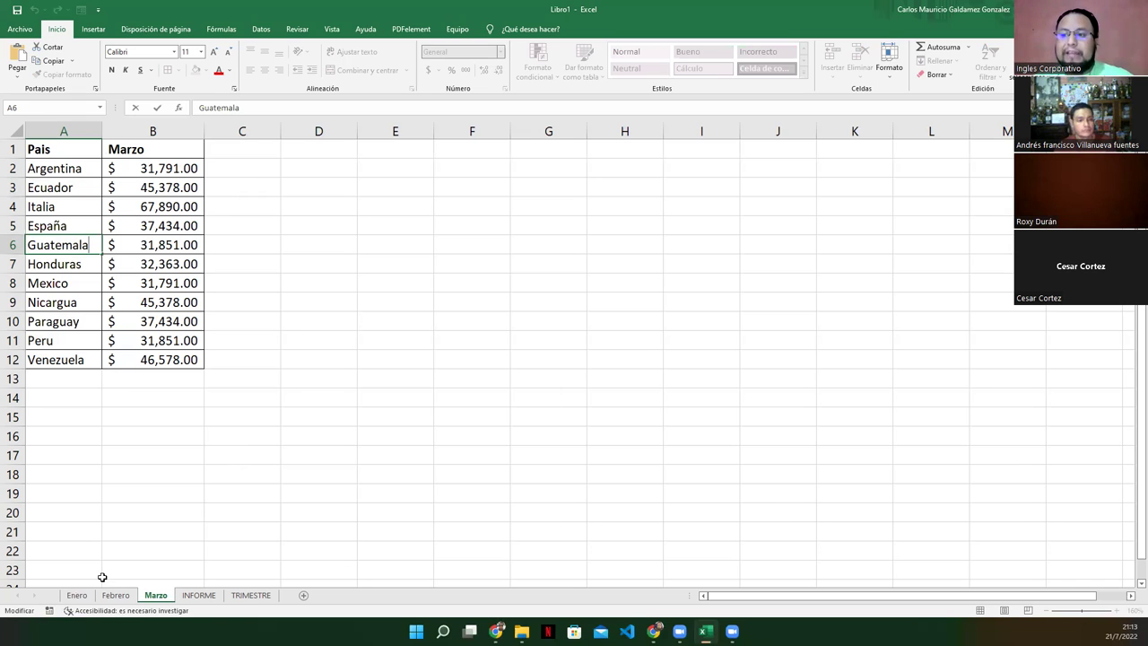
{"action": "left_click", "coordinate": [78, 598]}
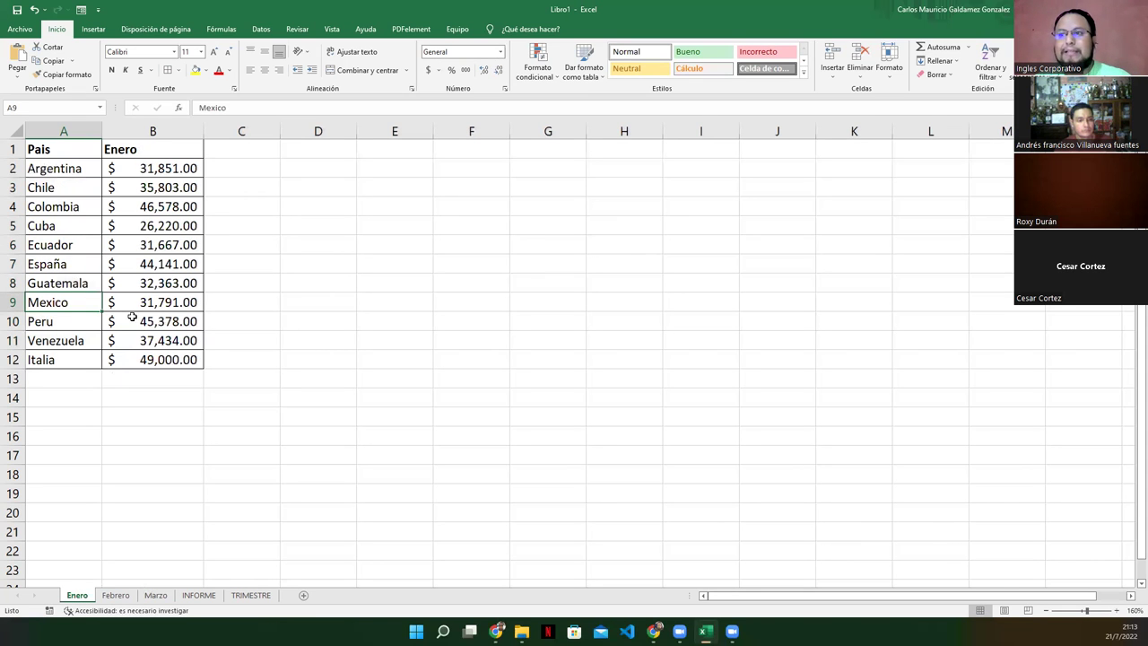
{"action": "key", "text": "Up"}
{"action": "key", "text": "F2"}
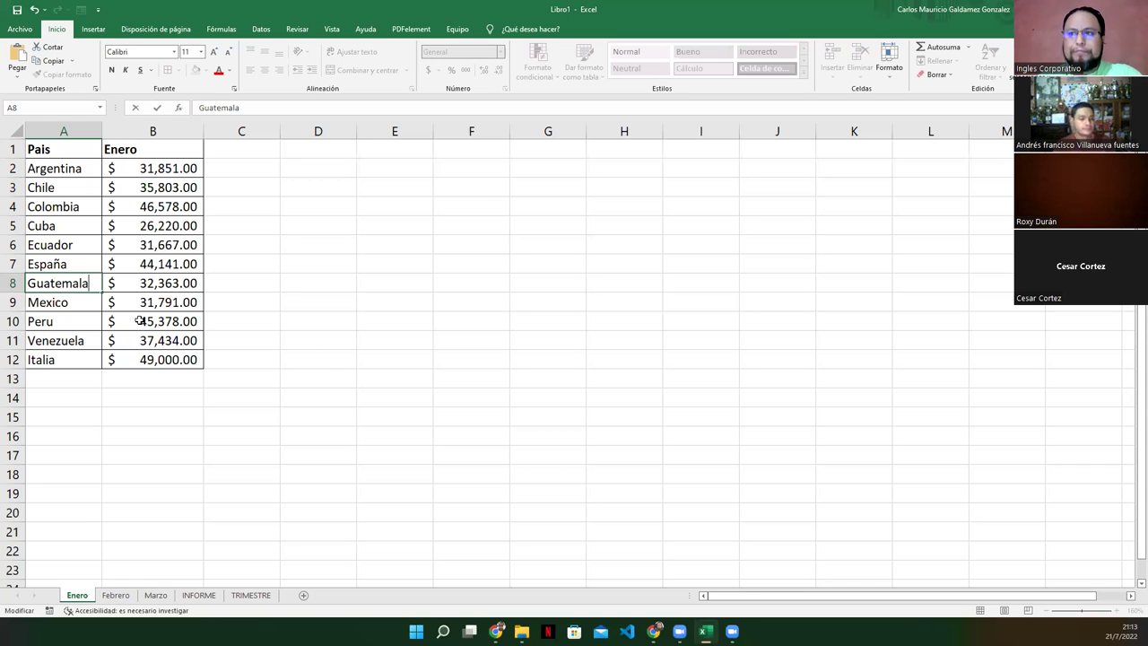
{"action": "key", "text": "Return"}
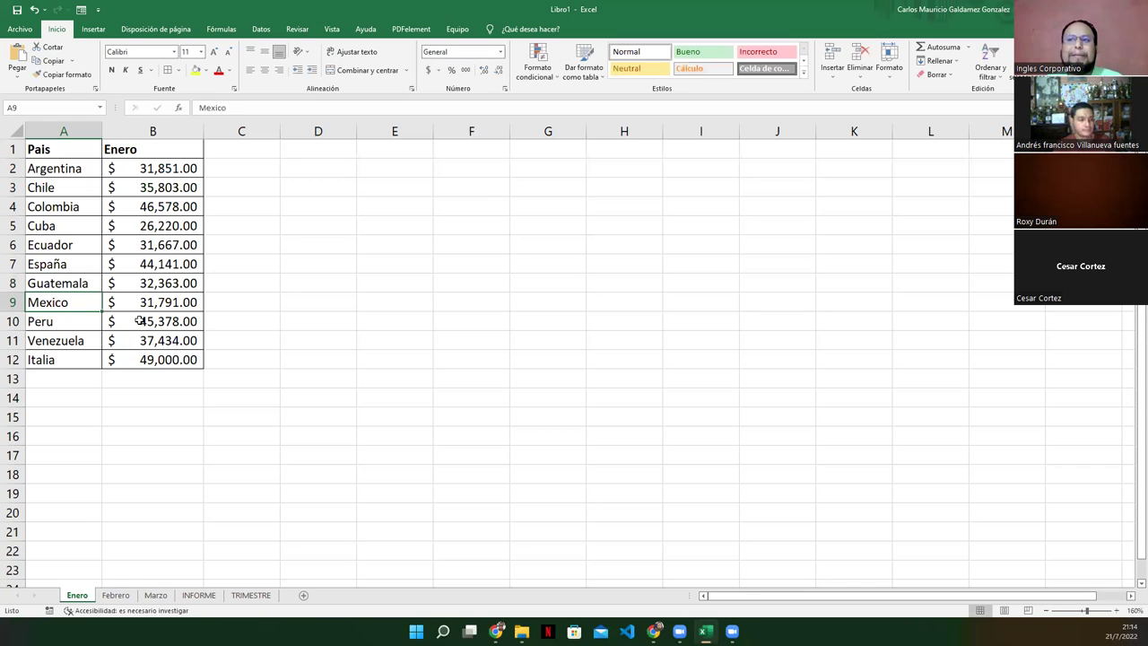
{"action": "left_click", "coordinate": [56, 280]}
{"action": "double_click", "coordinate": [58, 280]}
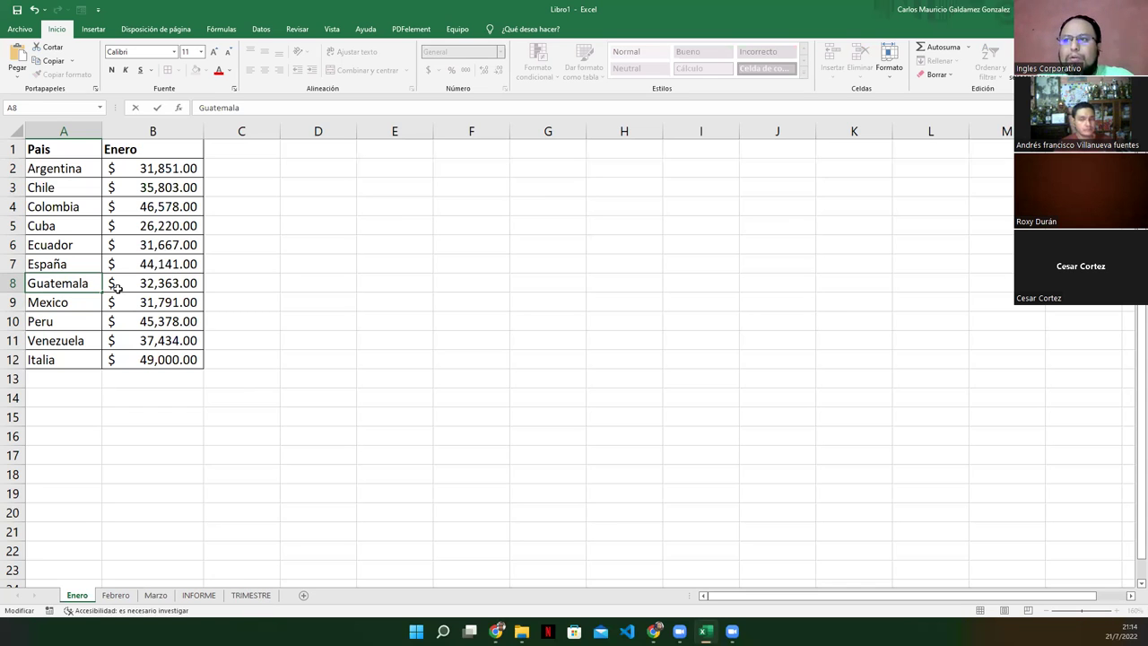
{"action": "left_click", "coordinate": [149, 594]}
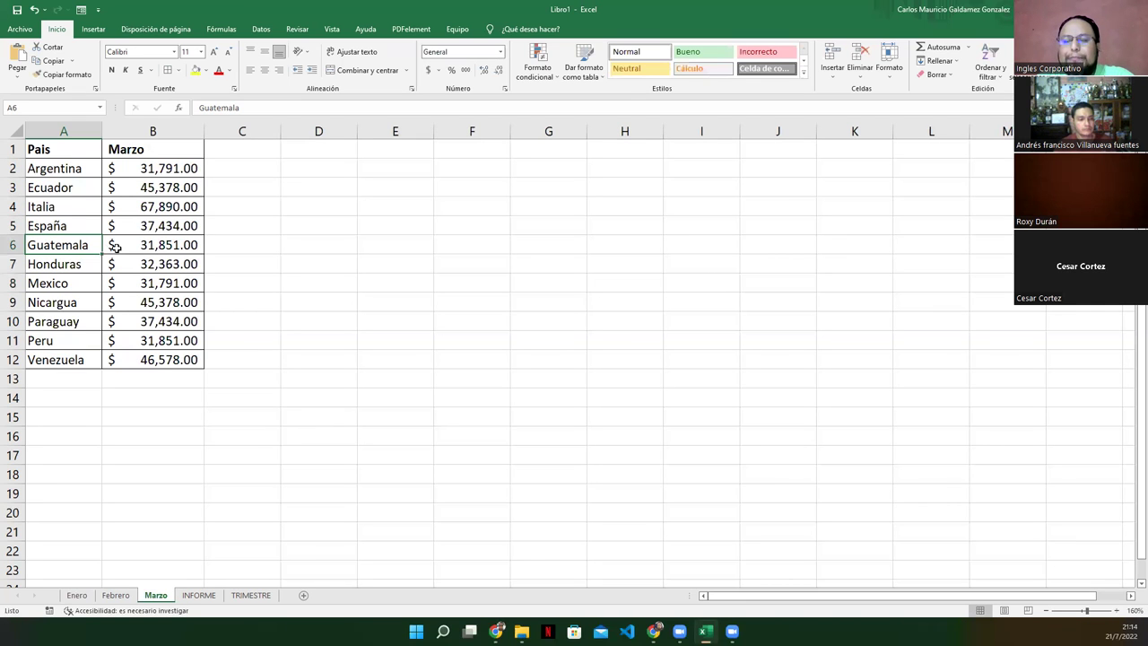
{"action": "left_click", "coordinate": [113, 598]}
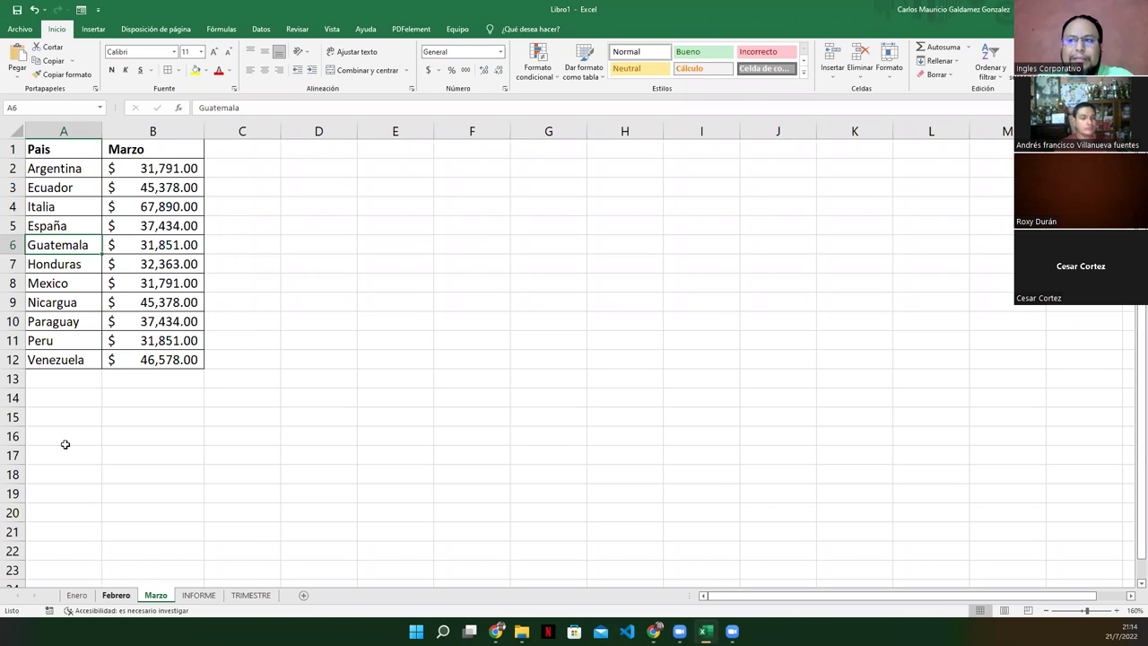
{"action": "left_click_drag", "start_coordinate": [54, 167], "coordinate": [81, 363]}
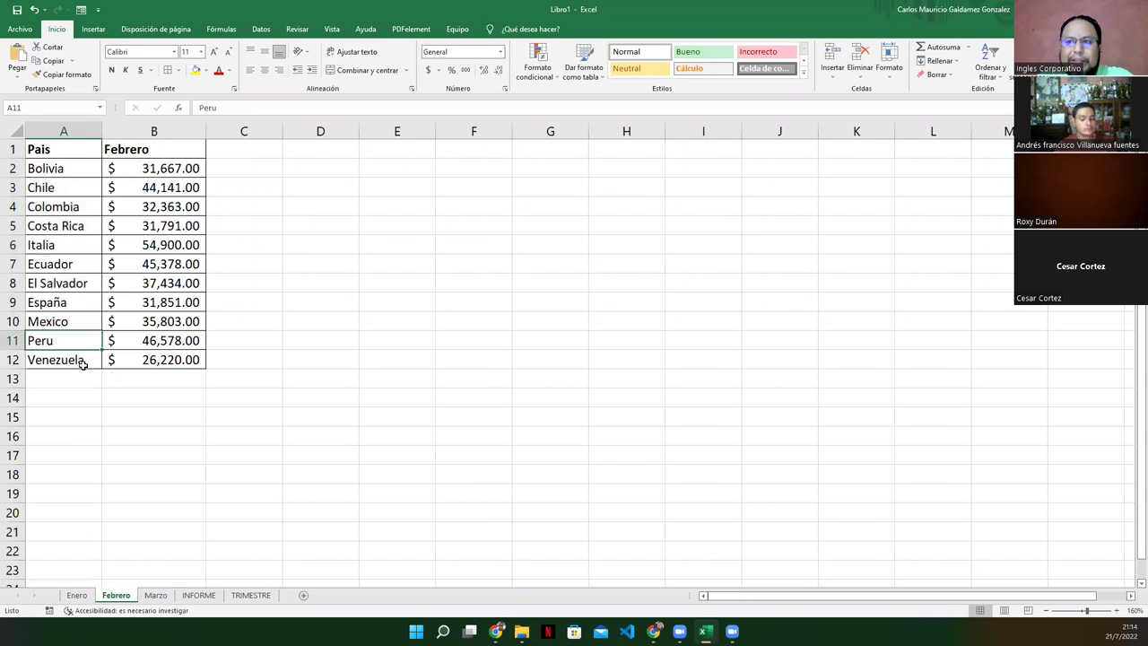
{"action": "left_click_drag", "start_coordinate": [76, 281], "coordinate": [81, 361]}
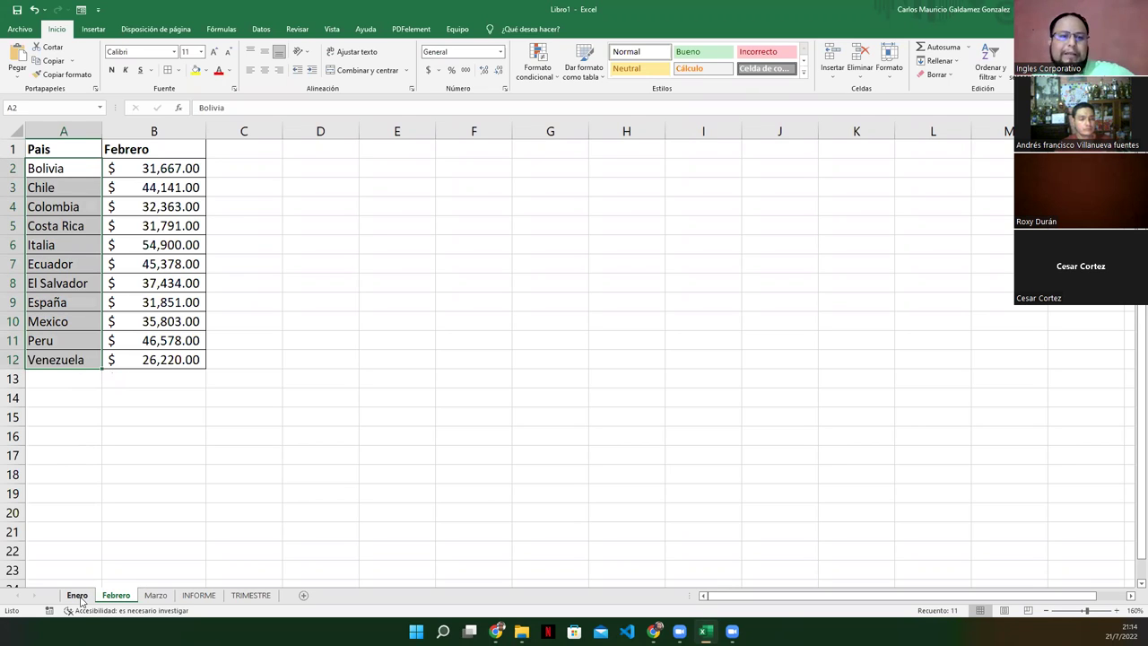
{"action": "left_click", "coordinate": [77, 595]}
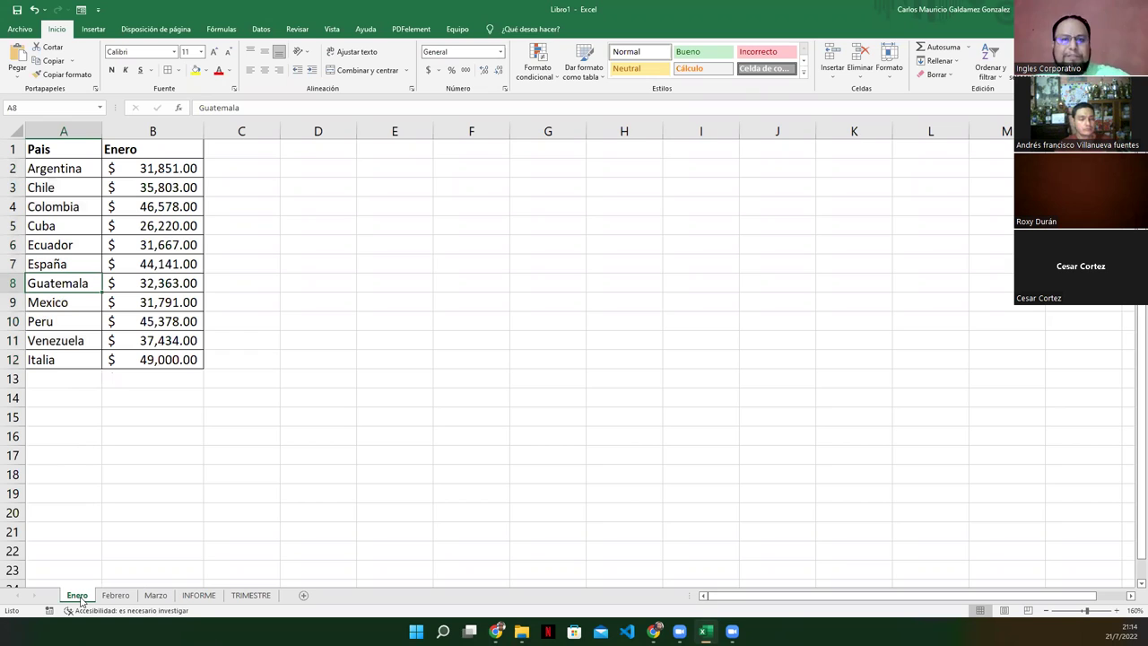
{"action": "left_click", "coordinate": [132, 361]}
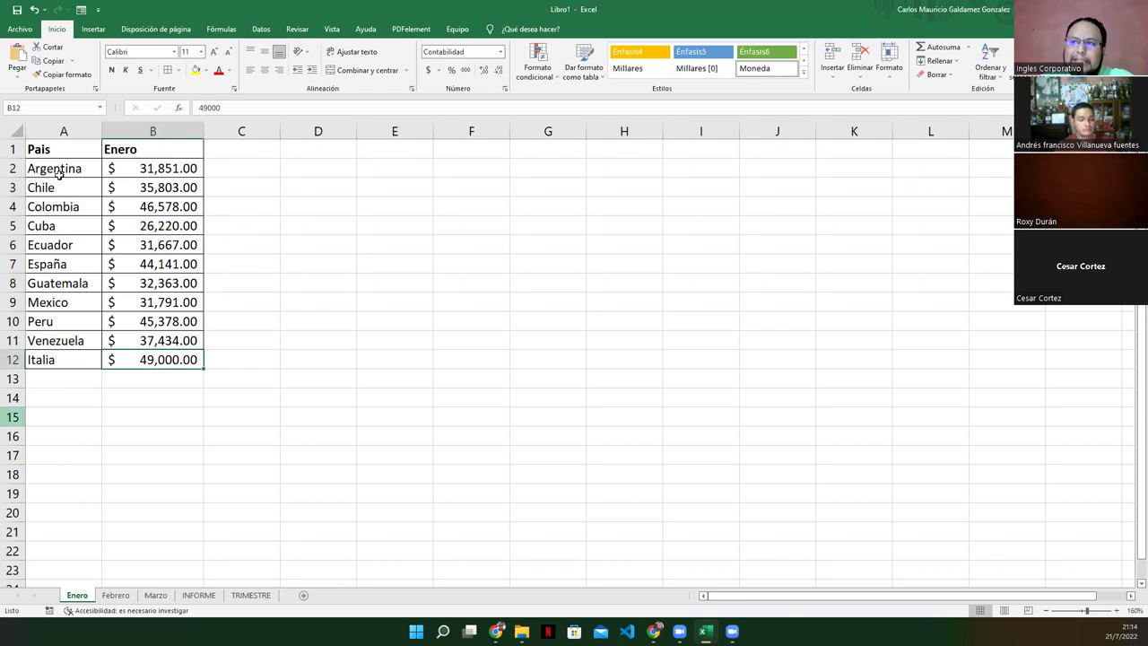
{"action": "left_click", "coordinate": [95, 169]}
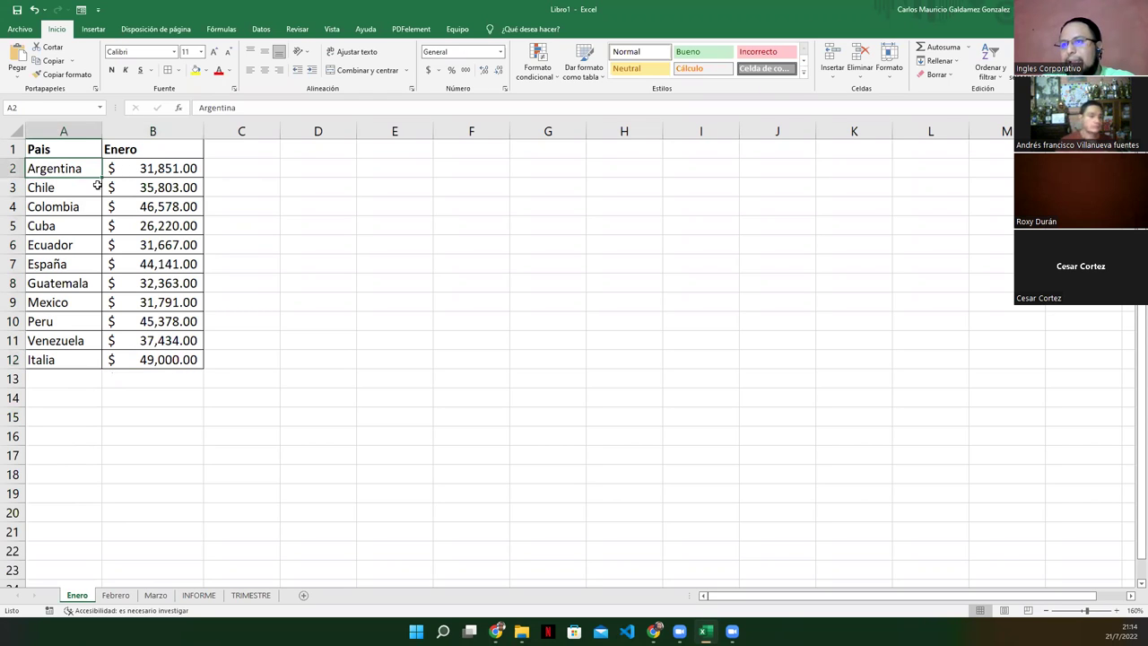
{"action": "left_click", "coordinate": [123, 170]}
{"action": "left_click", "coordinate": [123, 185]}
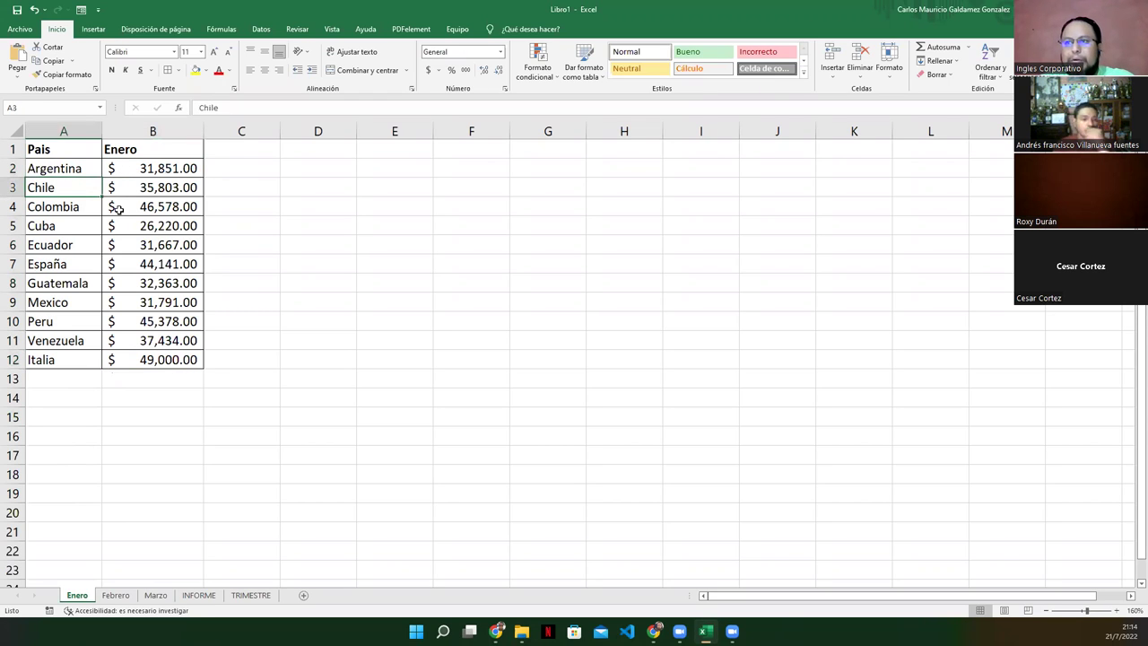
{"action": "left_click", "coordinate": [68, 228]}
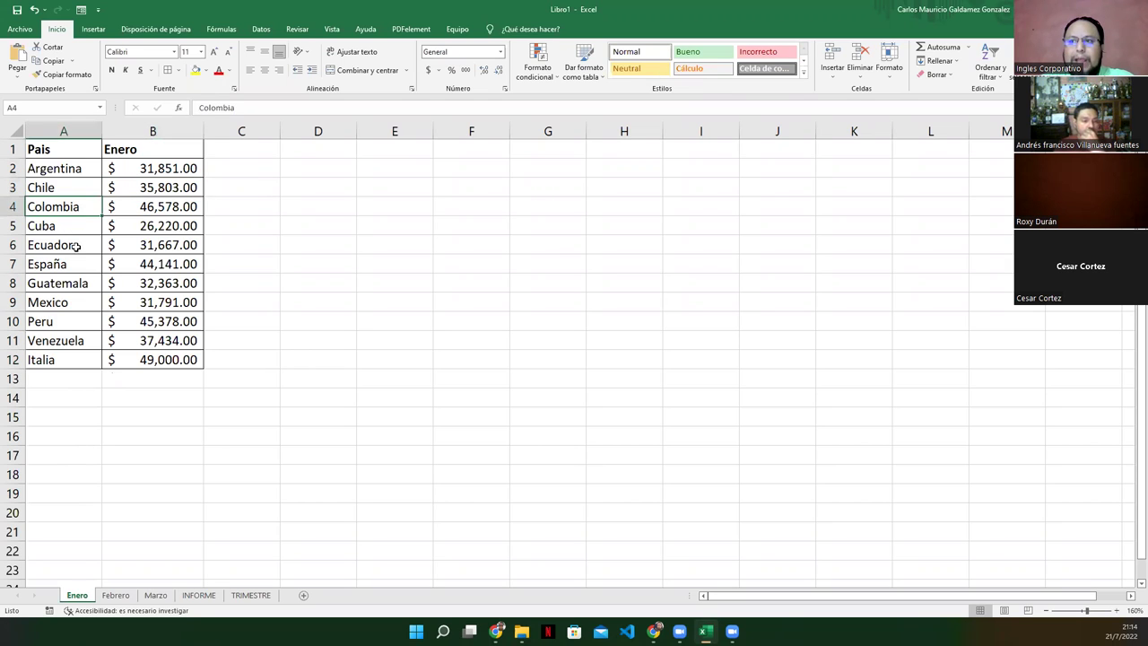
{"action": "key", "text": "Return"}
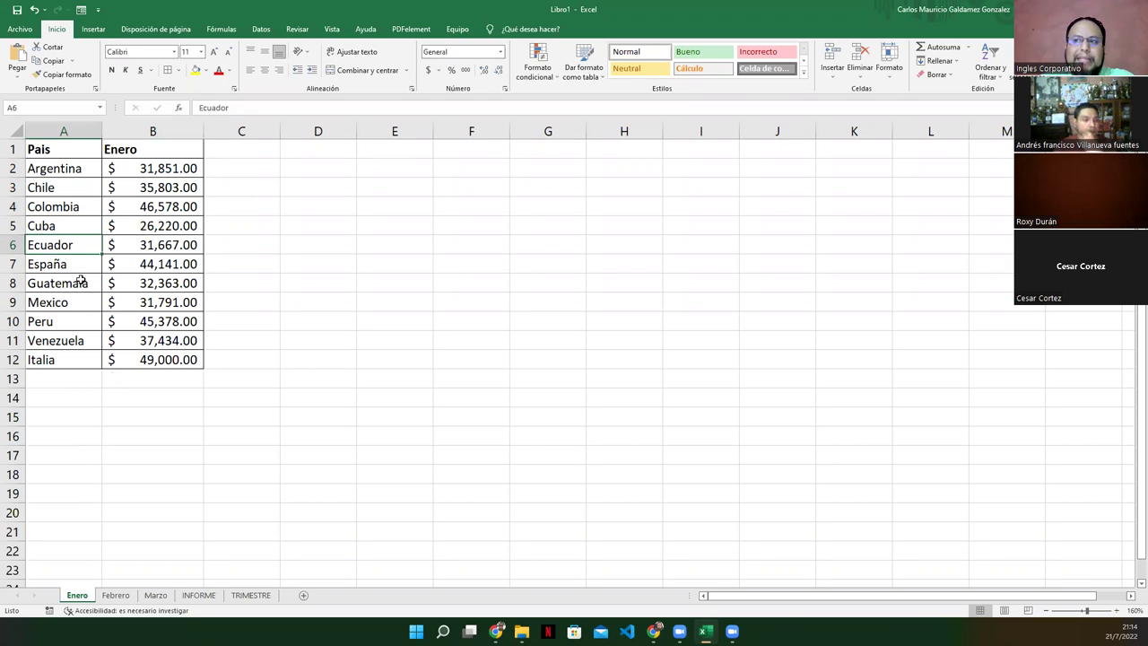
{"action": "key", "text": "Return"}
{"action": "key", "text": "Return"}
{"action": "key", "text": "Return"}
{"action": "key", "text": "Return"}
{"action": "key", "text": "Return"}
{"action": "key", "text": "Return"}
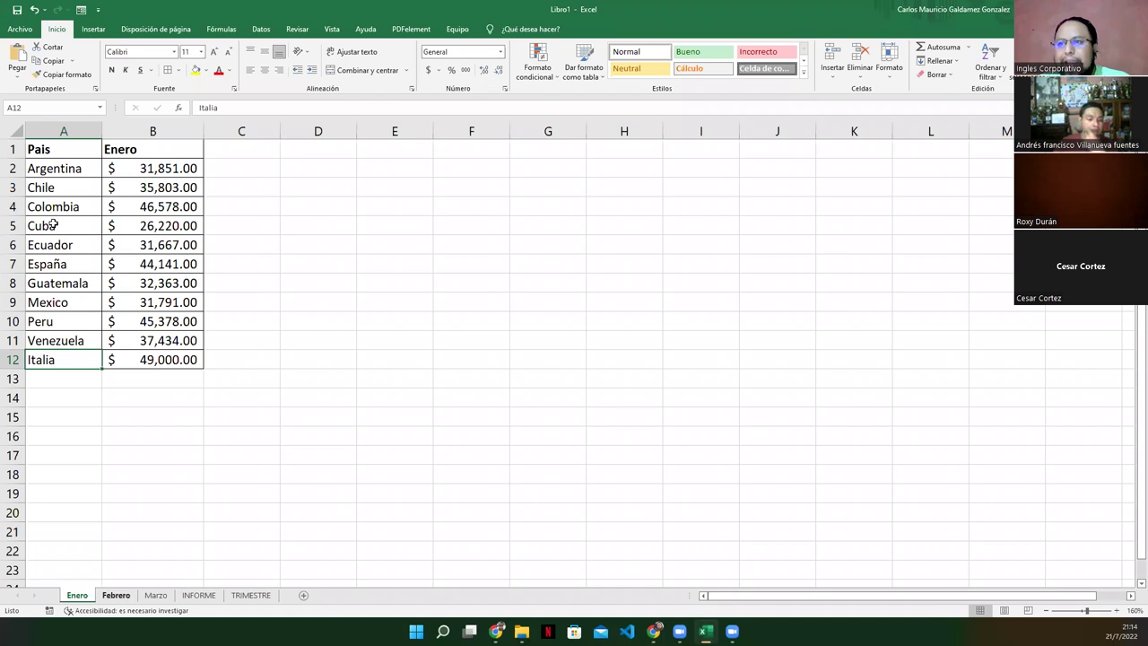
{"action": "key", "text": "ctrl+Page_Down"}
{"action": "left_click", "coordinate": [42, 283]}
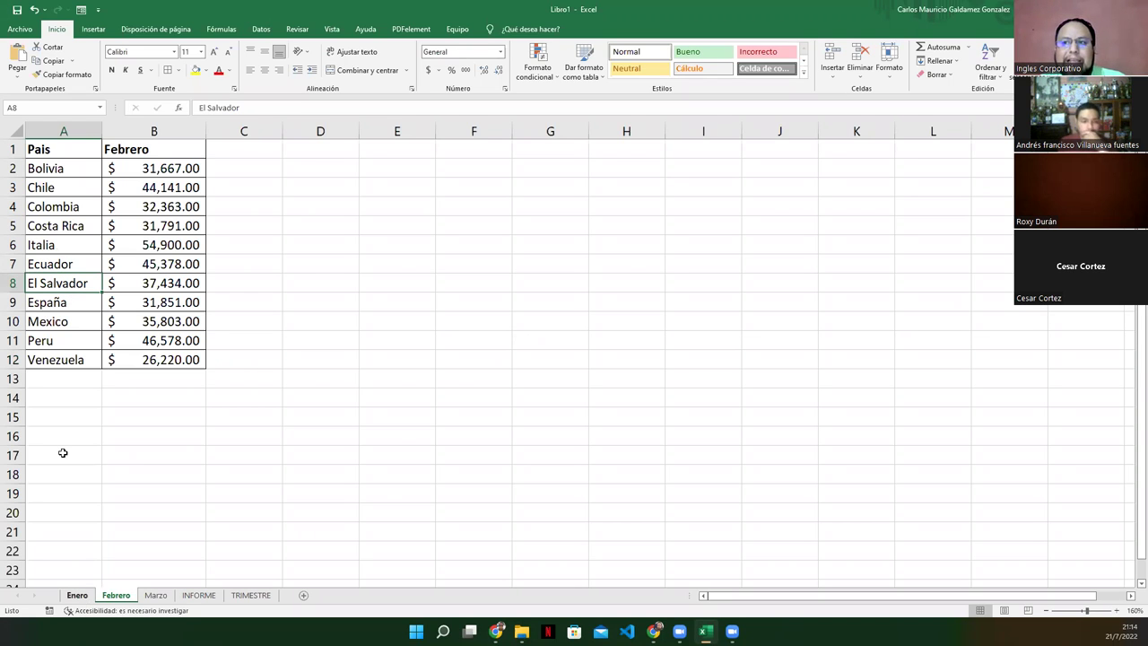
{"action": "left_click", "coordinate": [51, 378]}
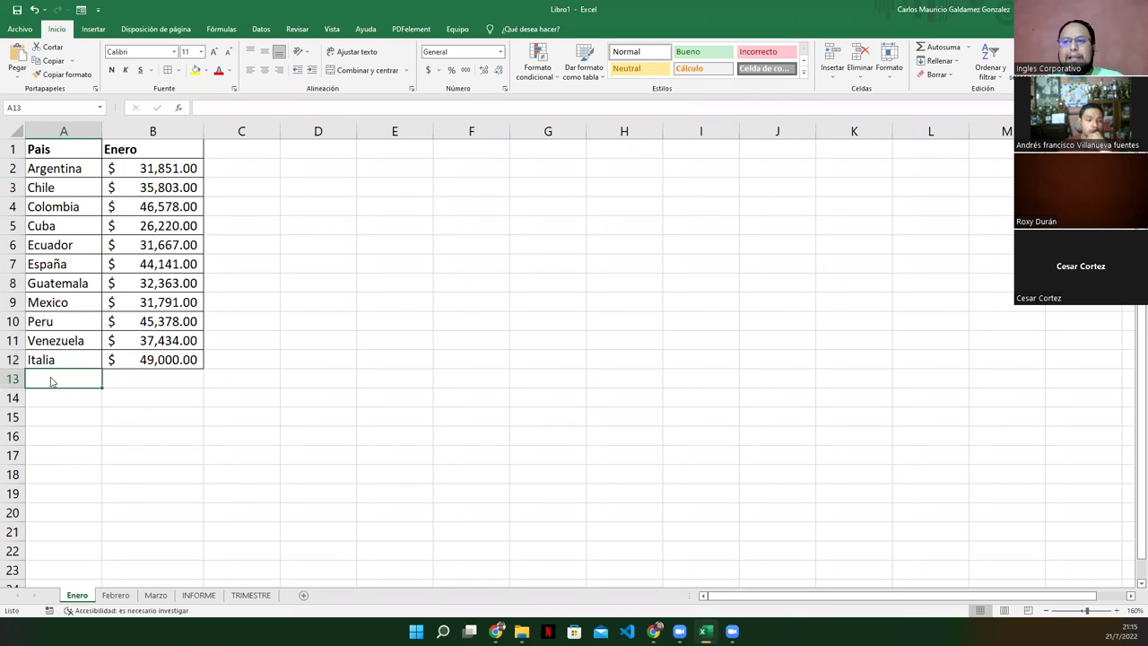
Step: Copy the El Salvador row from another sheet and paste it into row 13 of Enero, below Italia
{"action": "right_click", "coordinate": [52, 380]}
{"action": "left_click", "coordinate": [102, 609]}
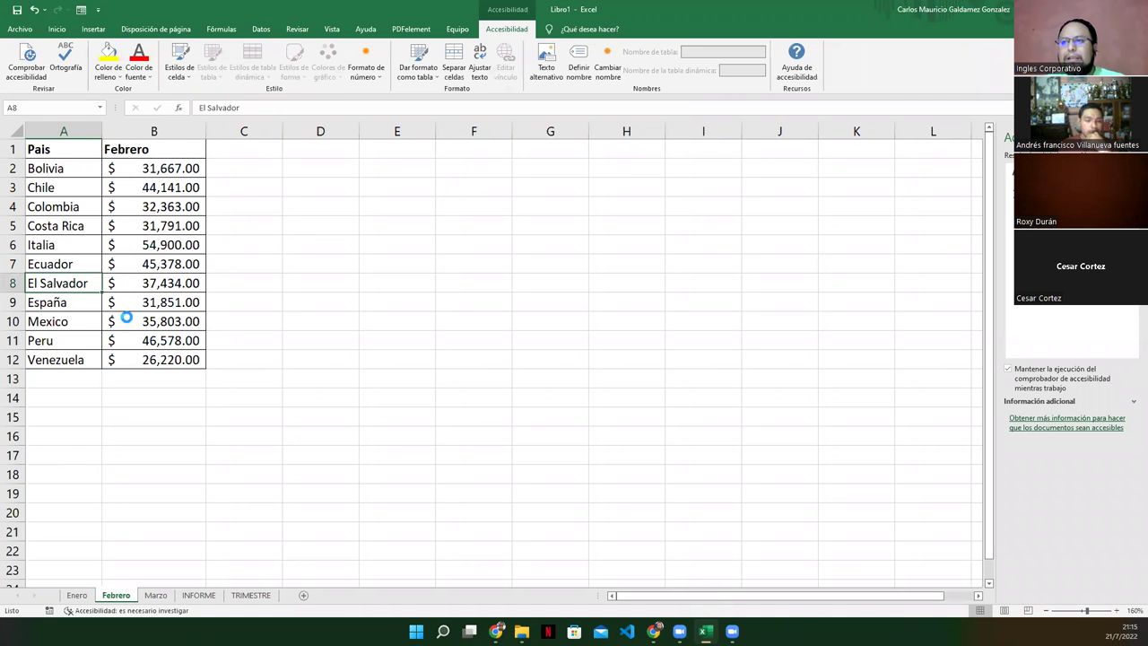
{"action": "key", "text": "shift+Right"}
{"action": "key", "text": "ctrl+c"}
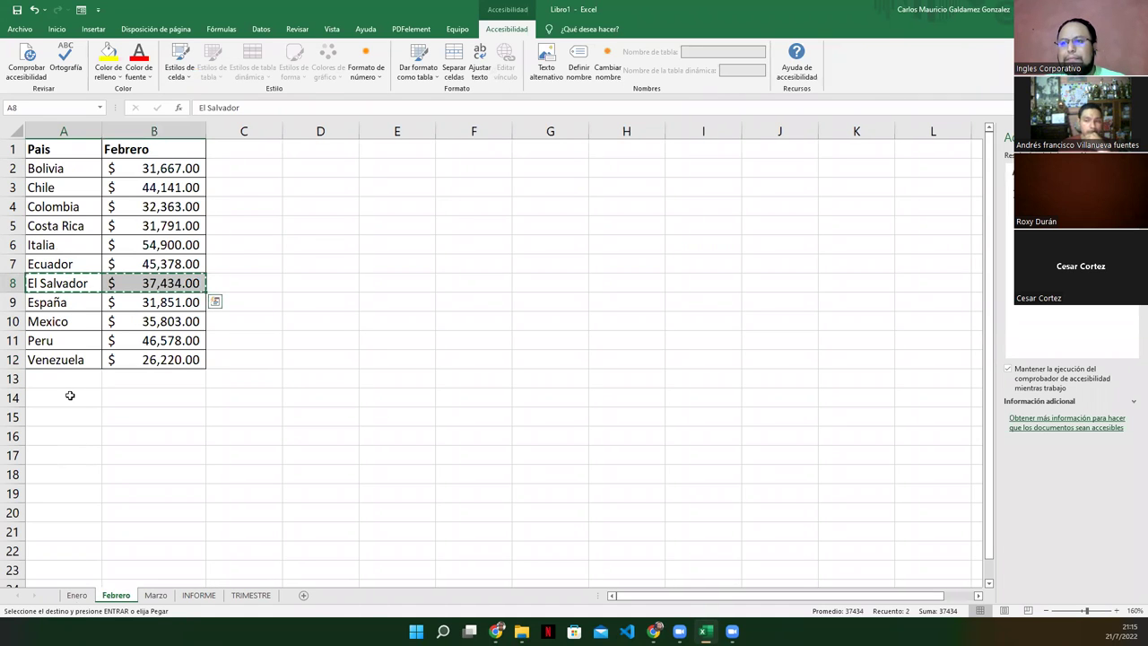
{"action": "key", "text": "ctrl+Page_Up"}
{"action": "left_click", "coordinate": [70, 382]}
{"action": "key", "text": "ctrl+v"}
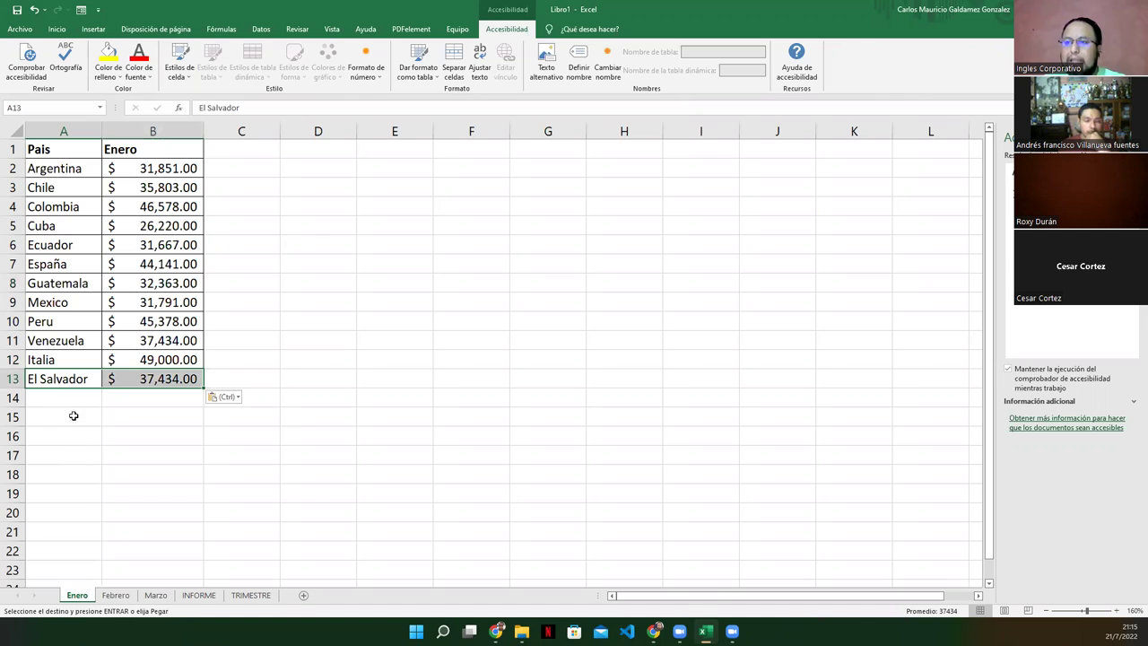
{"action": "key", "text": "shift+Left"}
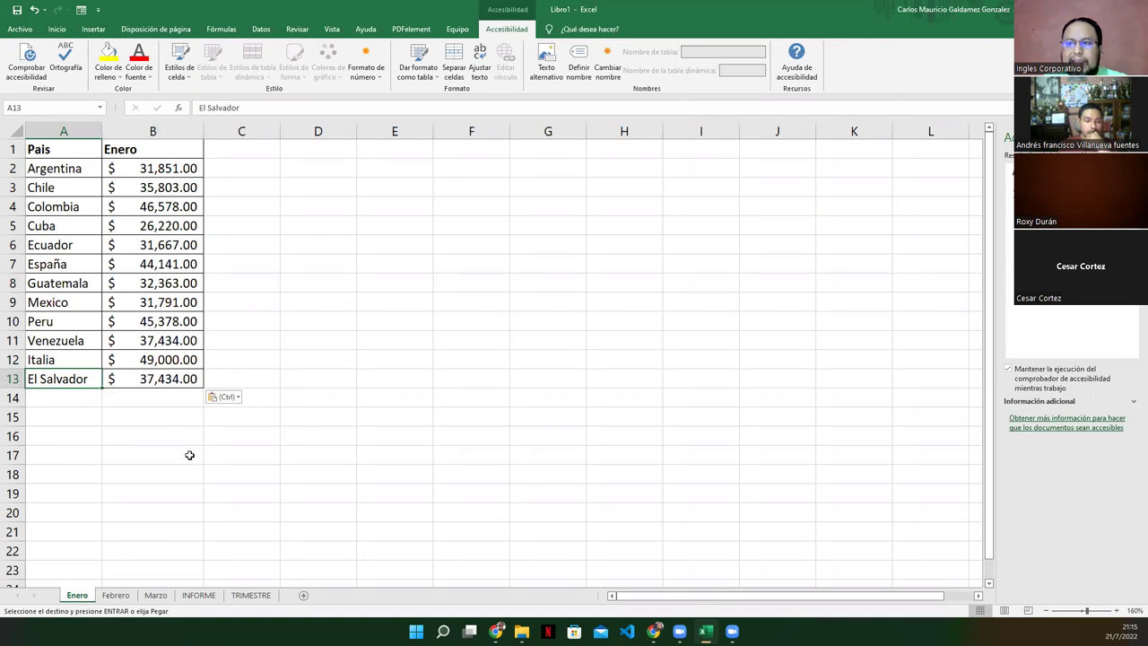
Step: Change El Salvador's Enero amount in B13 from 37,434 to 35,140
{"action": "key", "text": "Right"}
{"action": "key", "text": "F2"}
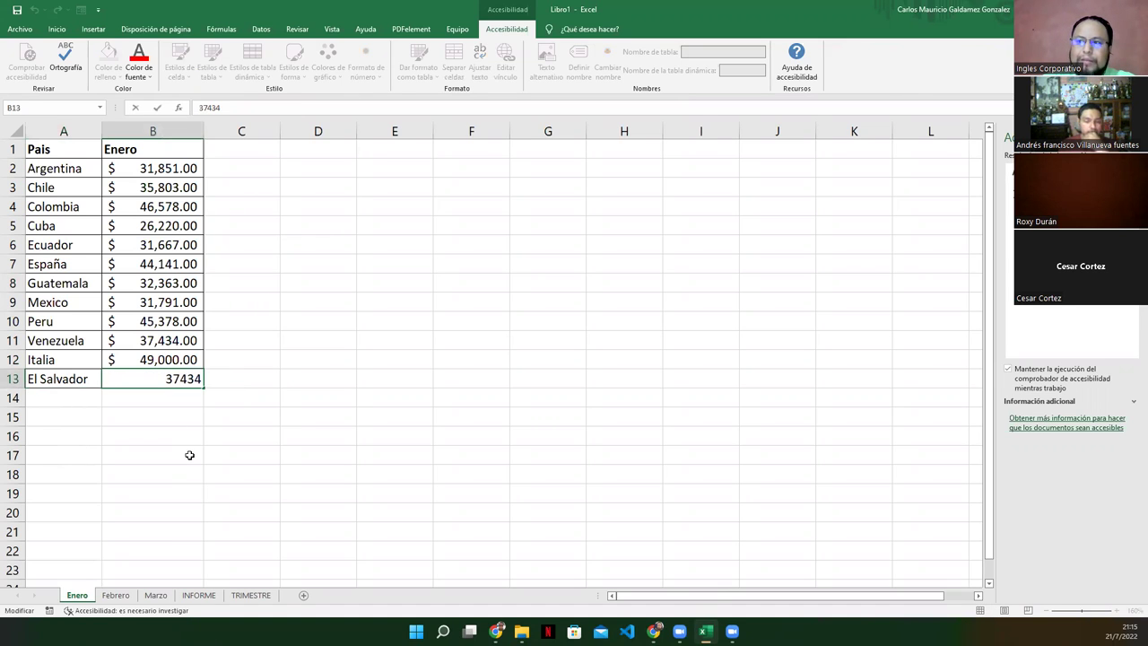
{"action": "key", "text": "BackSpace"}
{"action": "key", "text": "BackSpace"}
{"action": "type", "text": "35"}
{"action": "type", "text": "140"}
{"action": "key", "text": "Delete"}
{"action": "key", "text": "Delete"}
{"action": "key", "text": "Delete"}
{"action": "key", "text": "Return"}
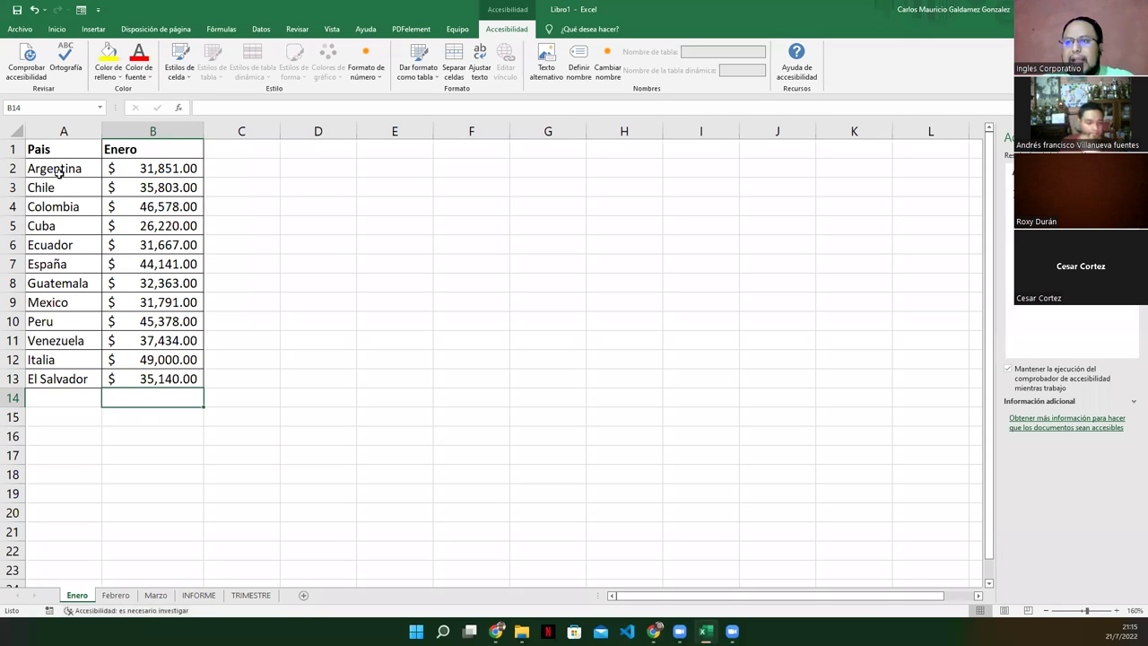
Step: Review the country names on Enero (A2:A13), Febrero and Marzo (A2:A12), then open INFORME
{"action": "left_click_drag", "start_coordinate": [54, 167], "coordinate": [71, 377]}
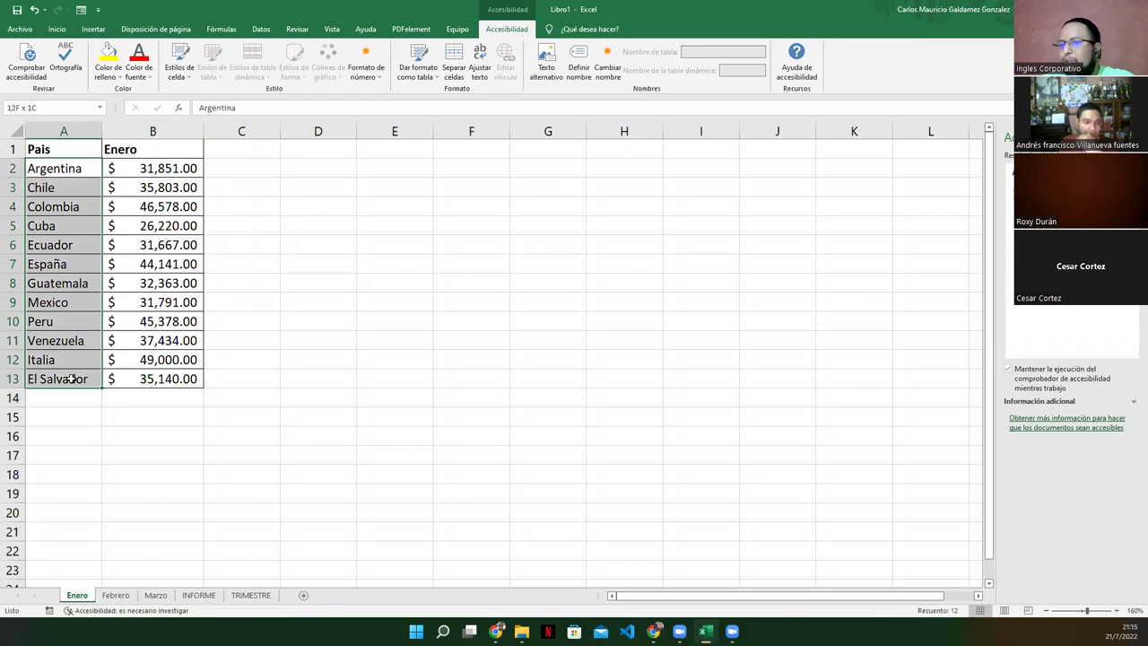
{"action": "left_click", "coordinate": [104, 596]}
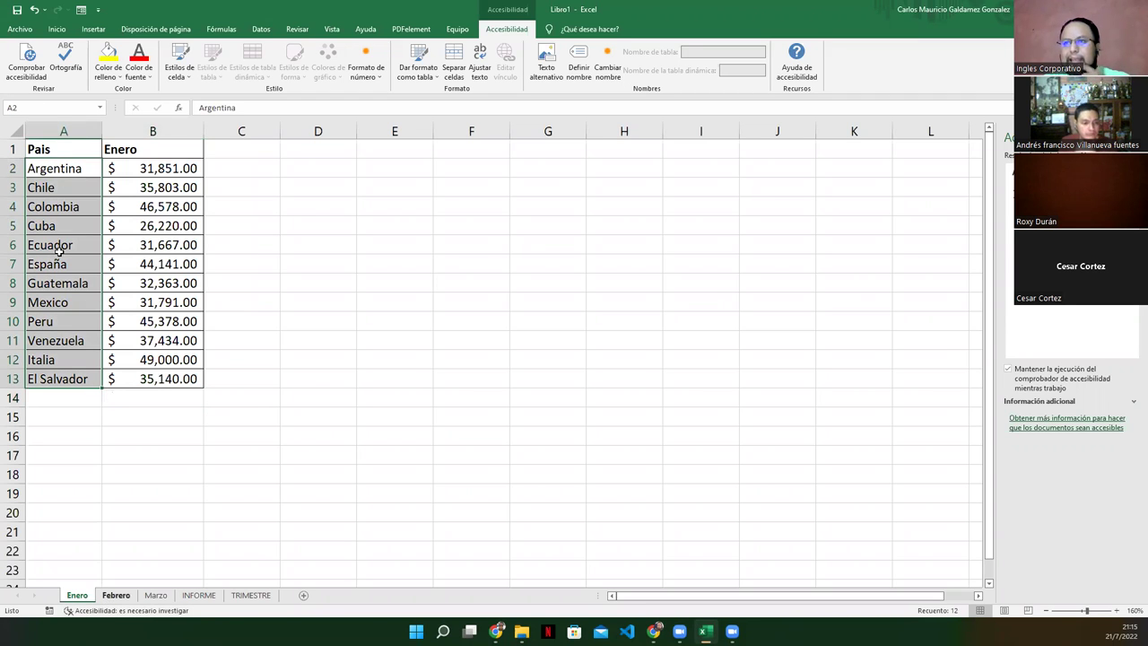
{"action": "left_click_drag", "start_coordinate": [54, 167], "coordinate": [54, 360]}
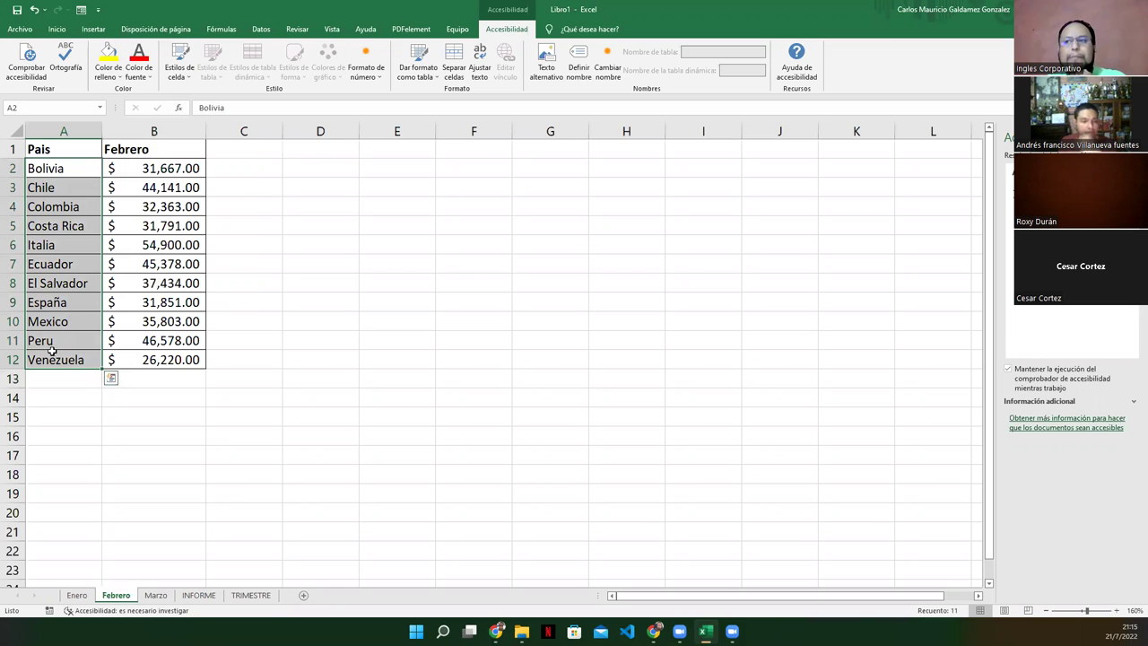
{"action": "left_click", "coordinate": [156, 596]}
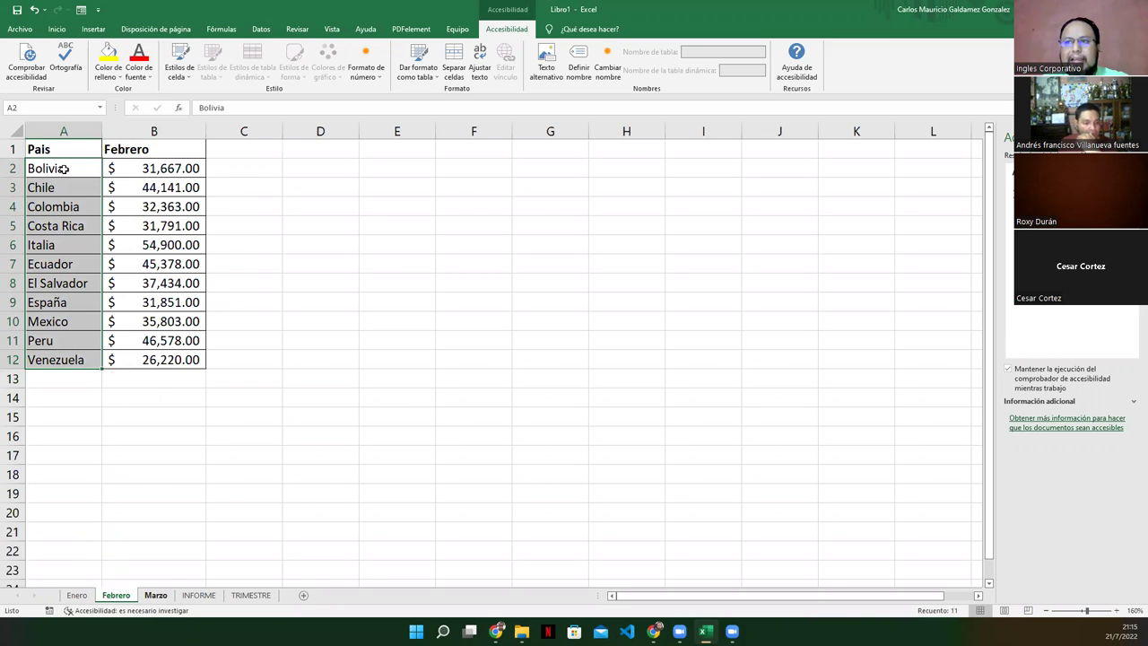
{"action": "left_click_drag", "start_coordinate": [54, 168], "coordinate": [64, 351]}
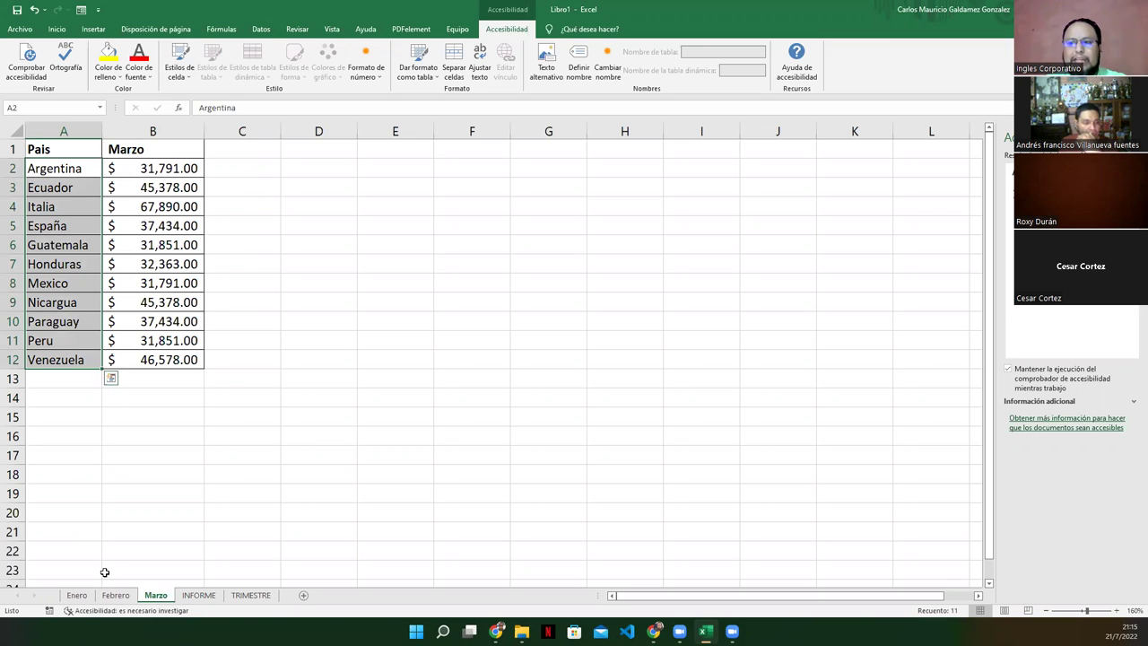
{"action": "left_click_drag", "start_coordinate": [67, 152], "coordinate": [110, 427]}
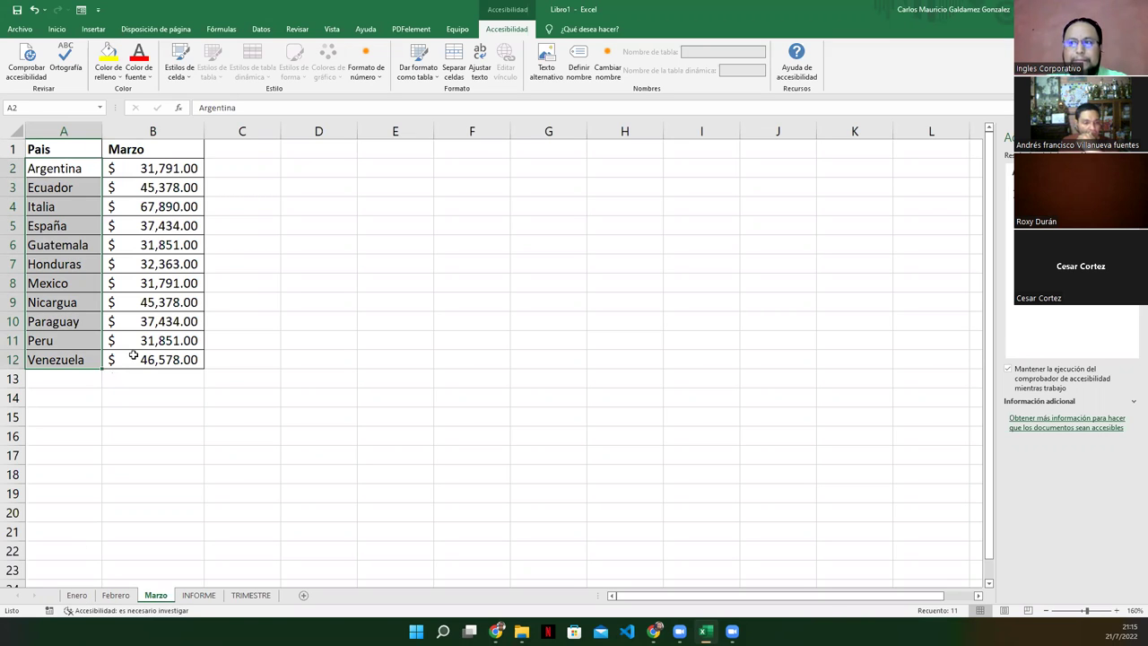
{"action": "left_click", "coordinate": [110, 378]}
{"action": "left_click", "coordinate": [199, 596]}
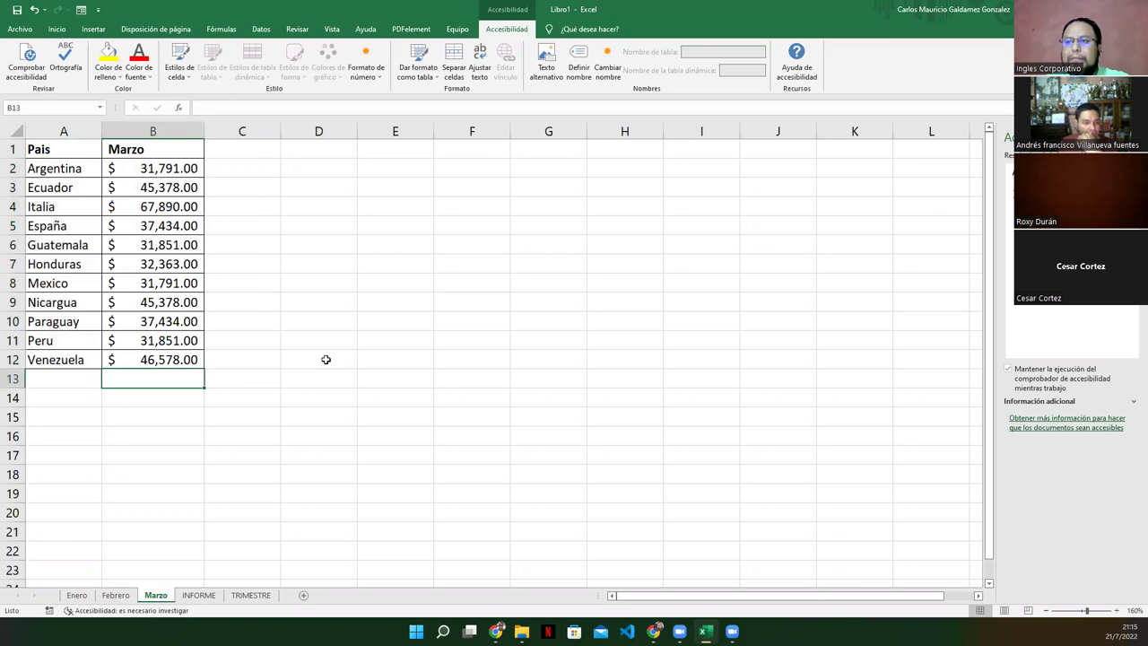
Step: Zoom INFORME to 120%, close the accessibility pane, and bring the Chrome PDF forward
{"action": "left_click", "coordinate": [1117, 610]}
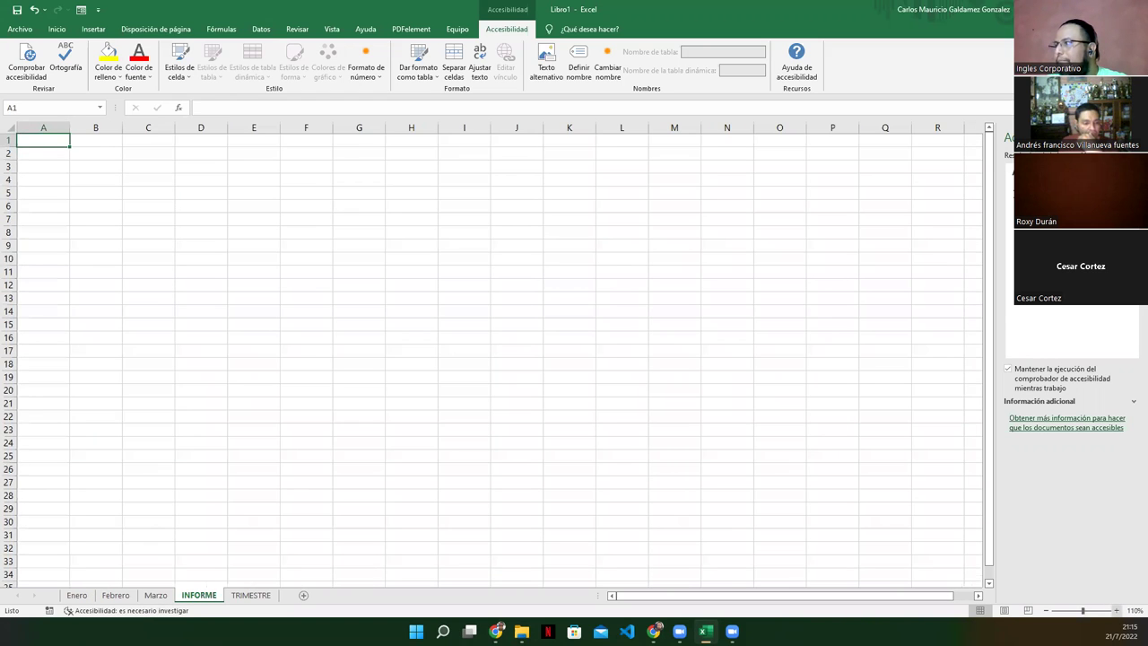
{"action": "left_click", "coordinate": [1117, 610]}
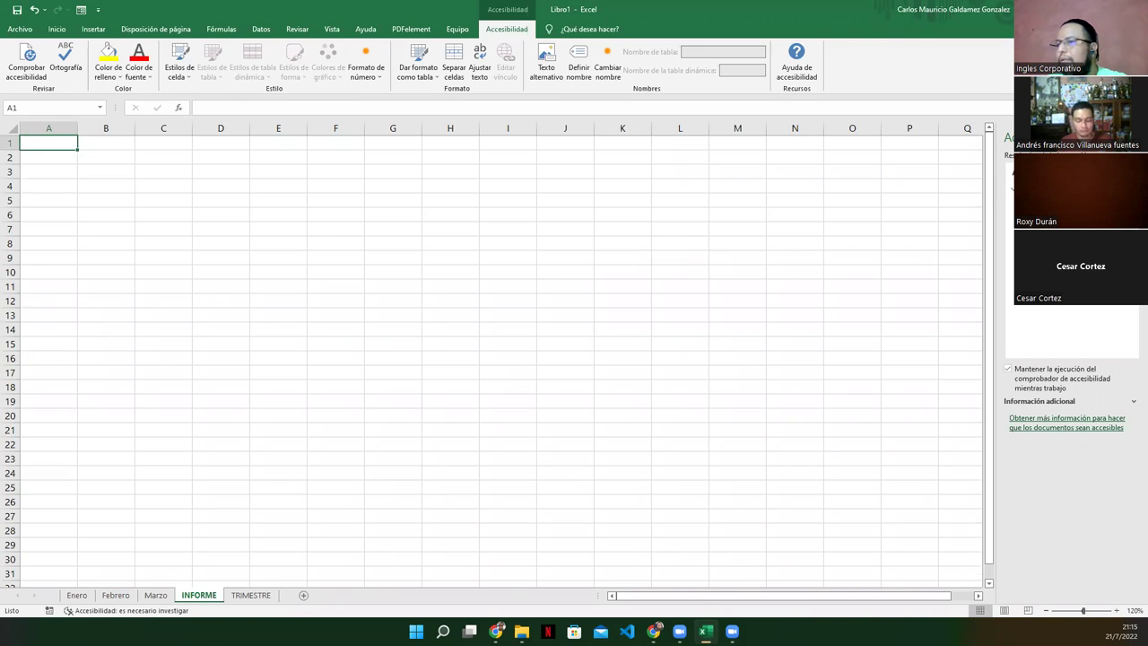
{"action": "left_click", "coordinate": [191, 607]}
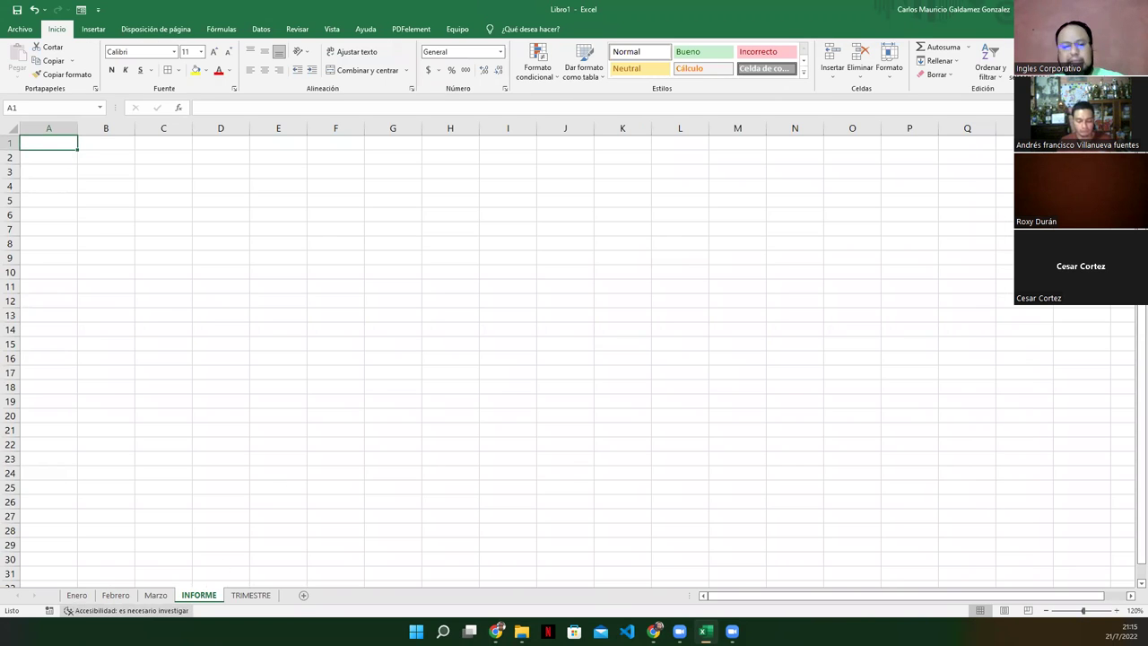
{"action": "left_click", "coordinate": [496, 631]}
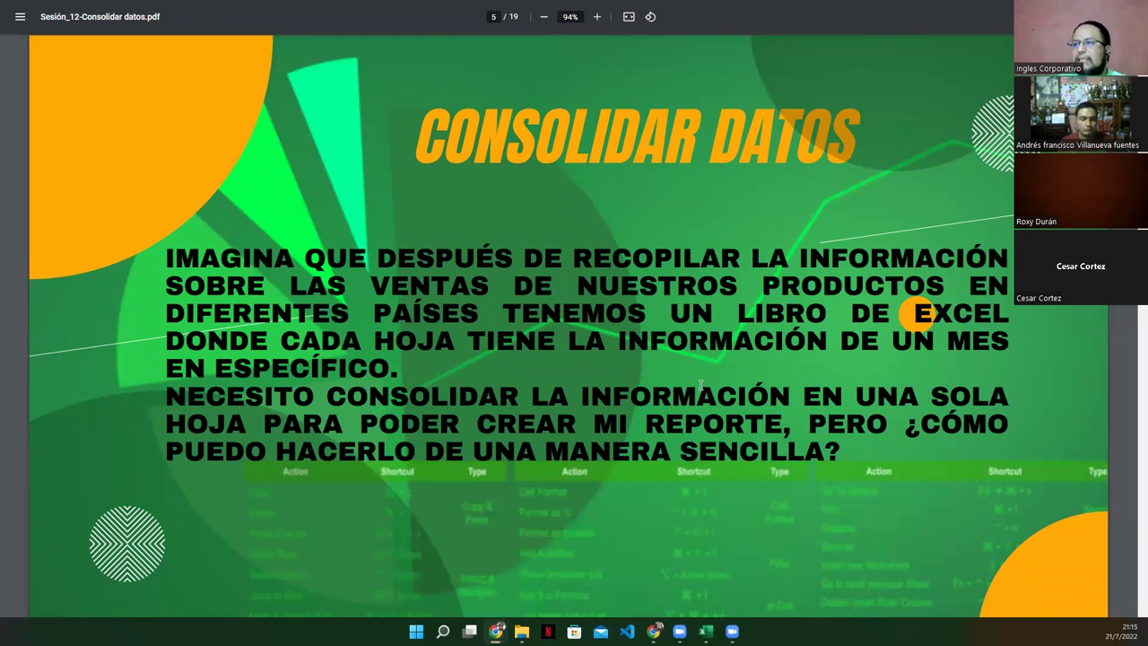
Step: Advance the Consolidar datos PDF to the next slide
{"action": "key", "text": "Right"}
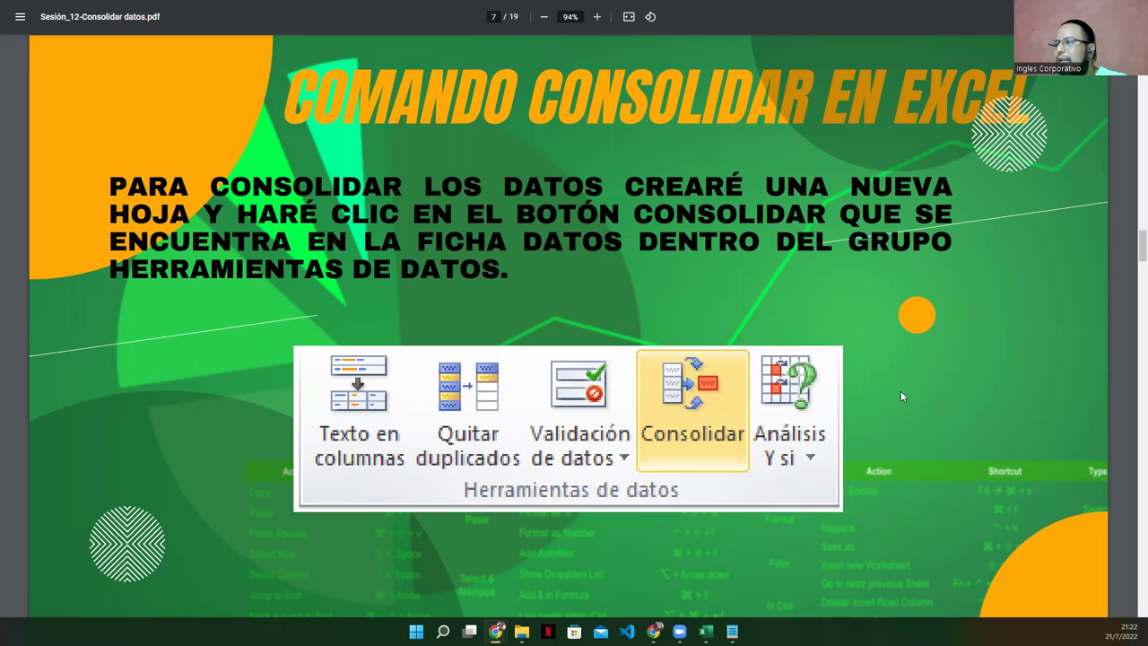
Step: Advance to the Consolidate dialog slide, adjust the page fit, then return to Excel's INFORME sheet
{"action": "key", "text": "Right"}
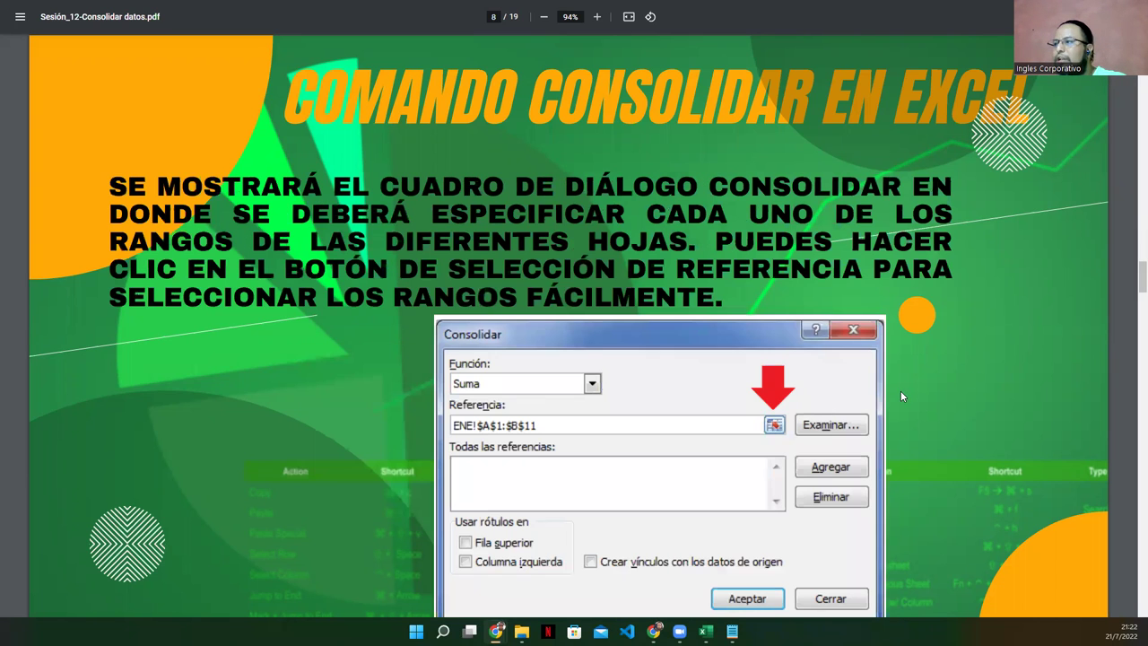
{"action": "left_click", "coordinate": [628, 17]}
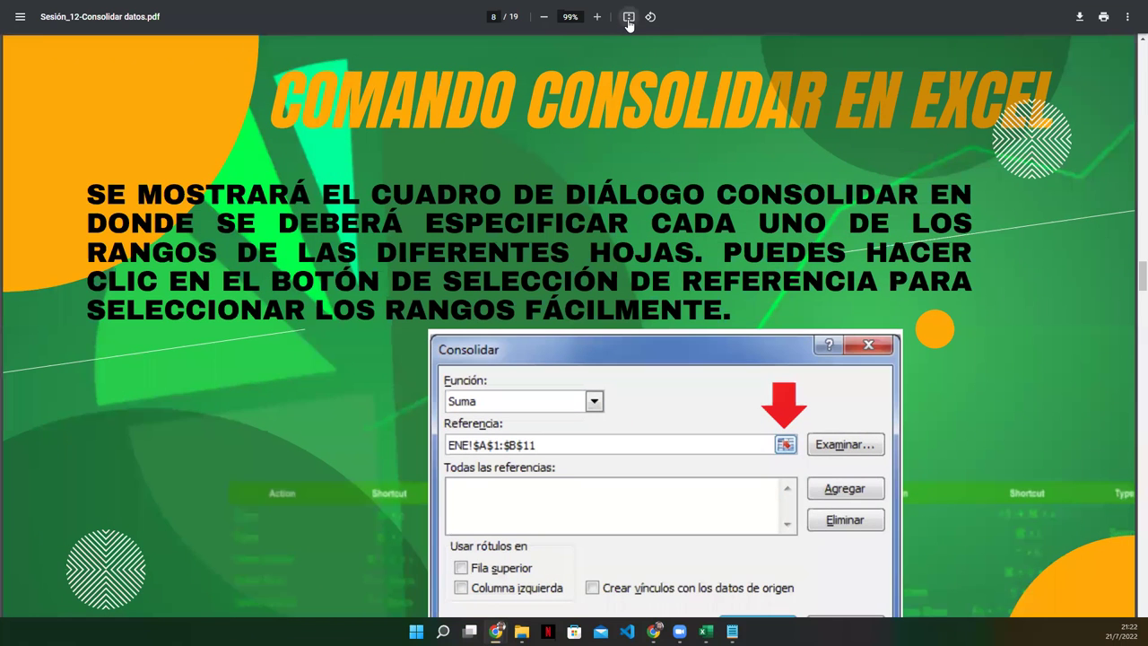
{"action": "left_click", "coordinate": [628, 20]}
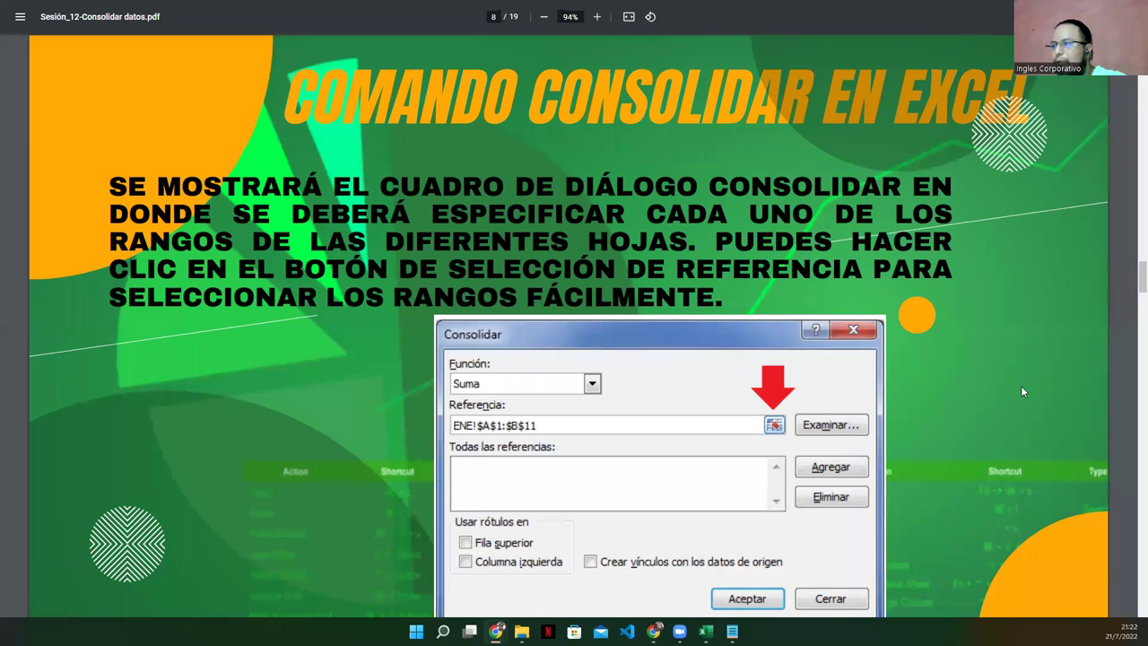
{"action": "key", "text": "F11"}
{"action": "key", "text": "F11"}
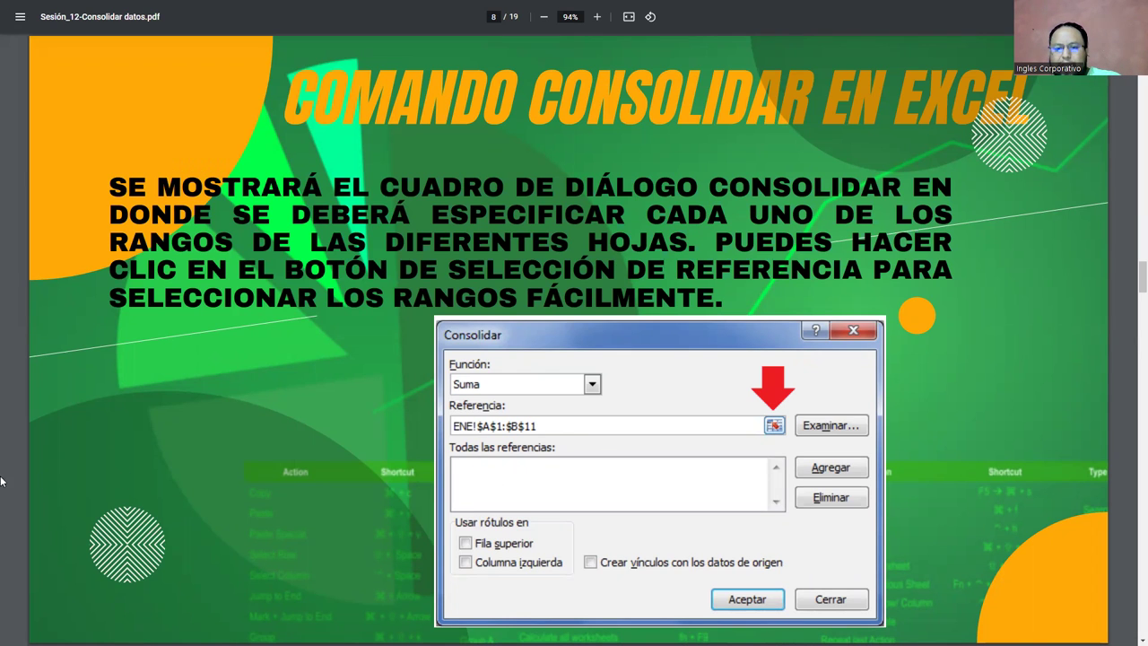
{"action": "key", "text": "alt+Tab"}
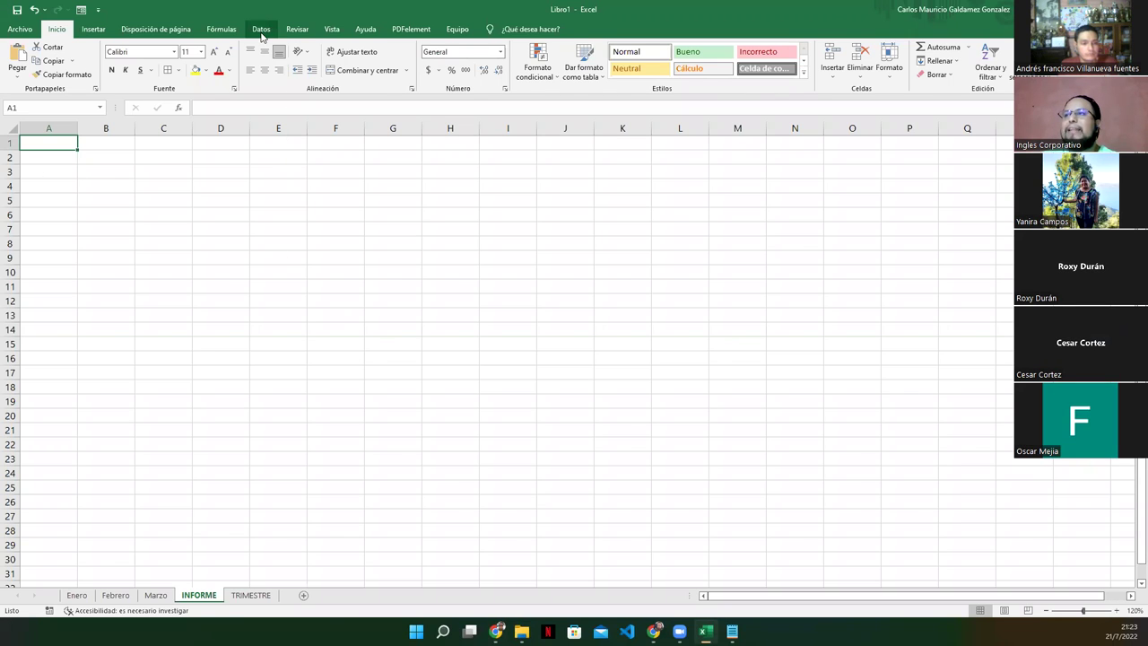
Step: Open Consolidar from the Datos tab on INFORME and pick Suma as the function
{"action": "left_click", "coordinate": [262, 34]}
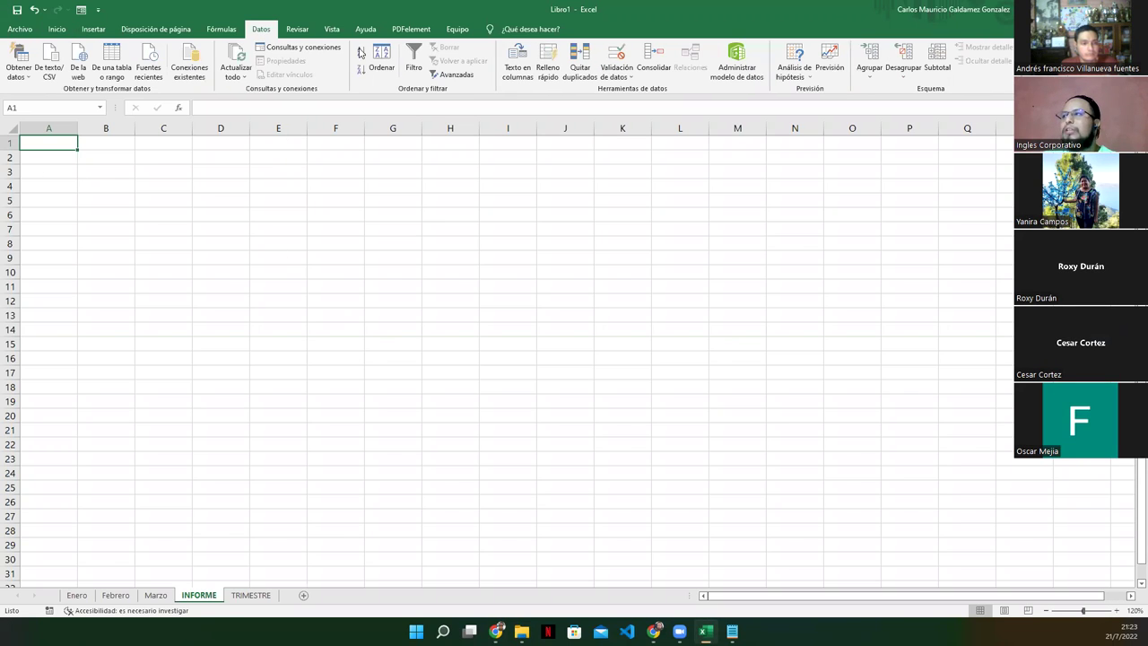
{"action": "left_click", "coordinate": [651, 79]}
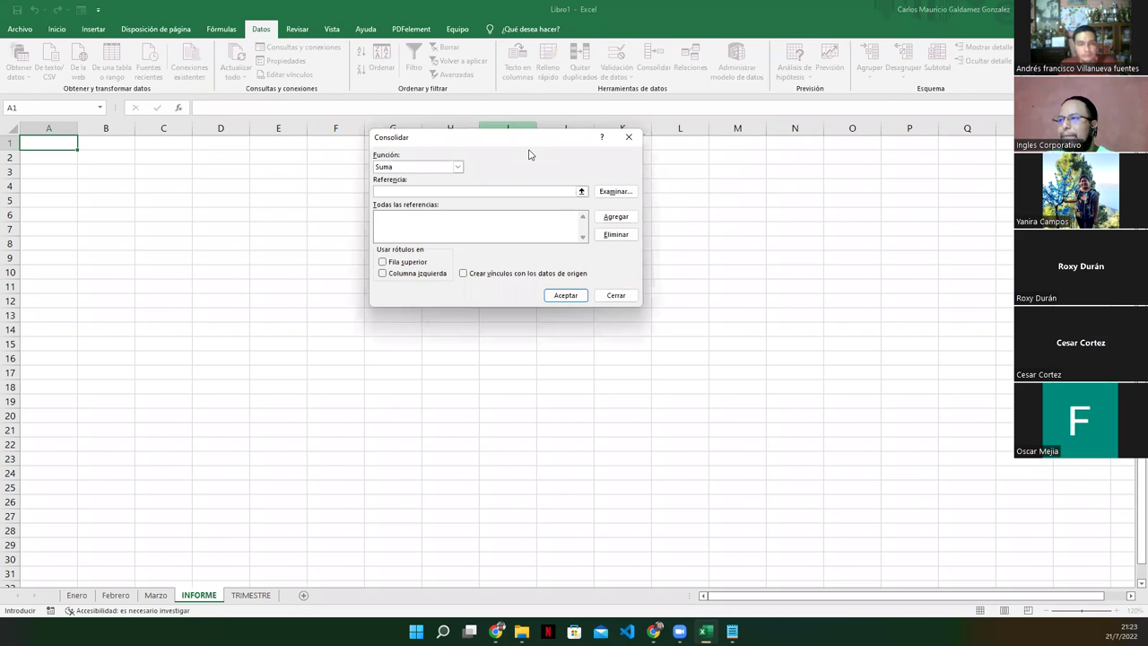
{"action": "left_click", "coordinate": [601, 208]}
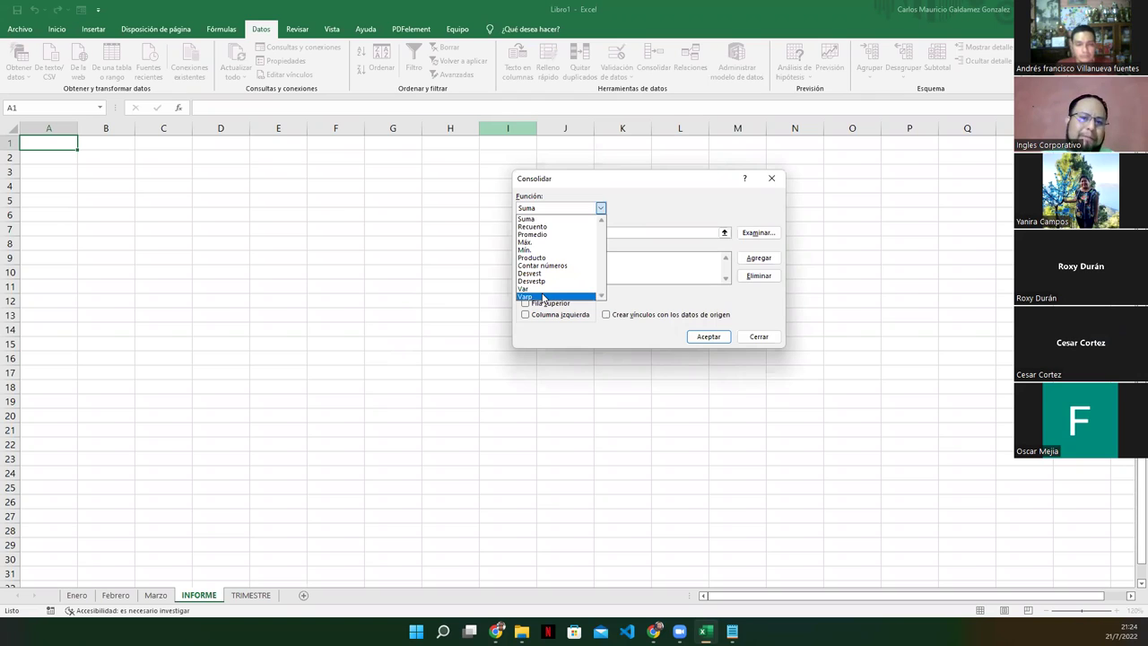
{"action": "left_click", "coordinate": [574, 198]}
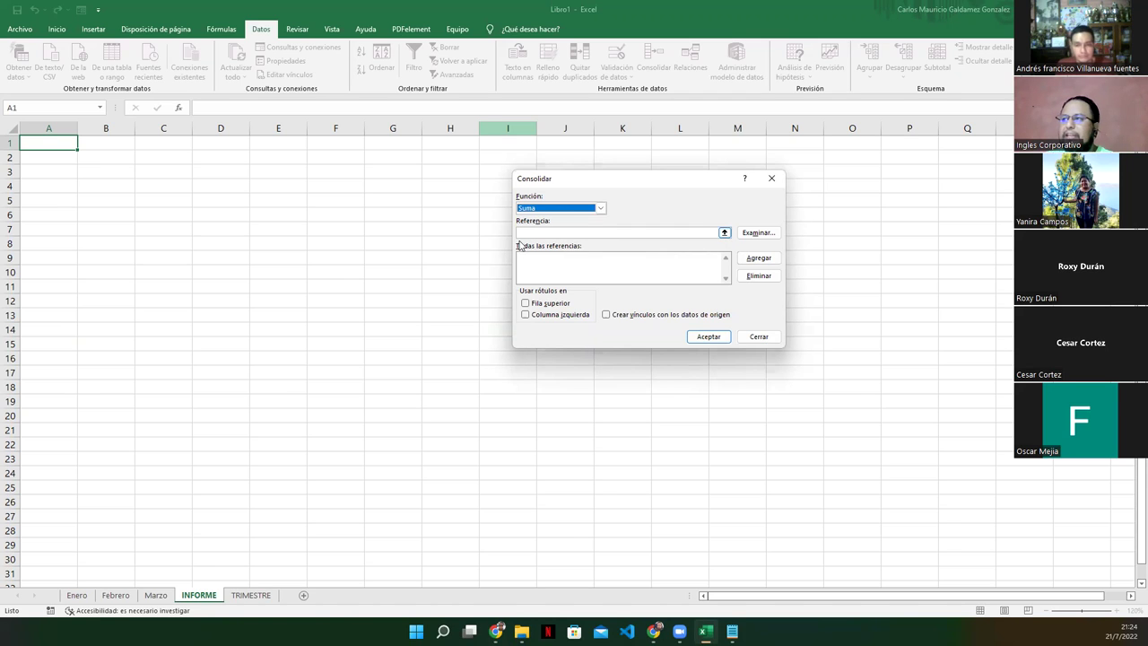
Step: Add Enero!A1:B13 and Febrero!A1:B12 as consolidation references
{"action": "left_click", "coordinate": [725, 233]}
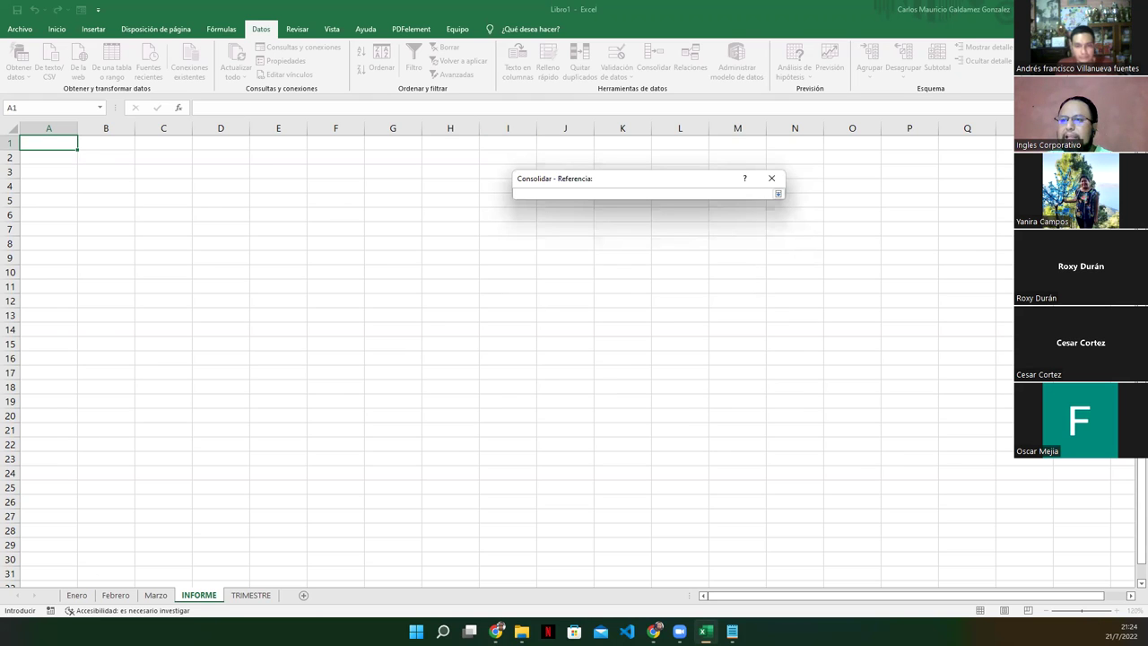
{"action": "left_click", "coordinate": [76, 595]}
{"action": "mouse_move", "coordinate": [58, 150]}
{"action": "left_mouse_down"}
{"action": "mouse_move", "coordinate": [146, 339]}
{"action": "mouse_move", "coordinate": [144, 379]}
{"action": "left_mouse_up"}
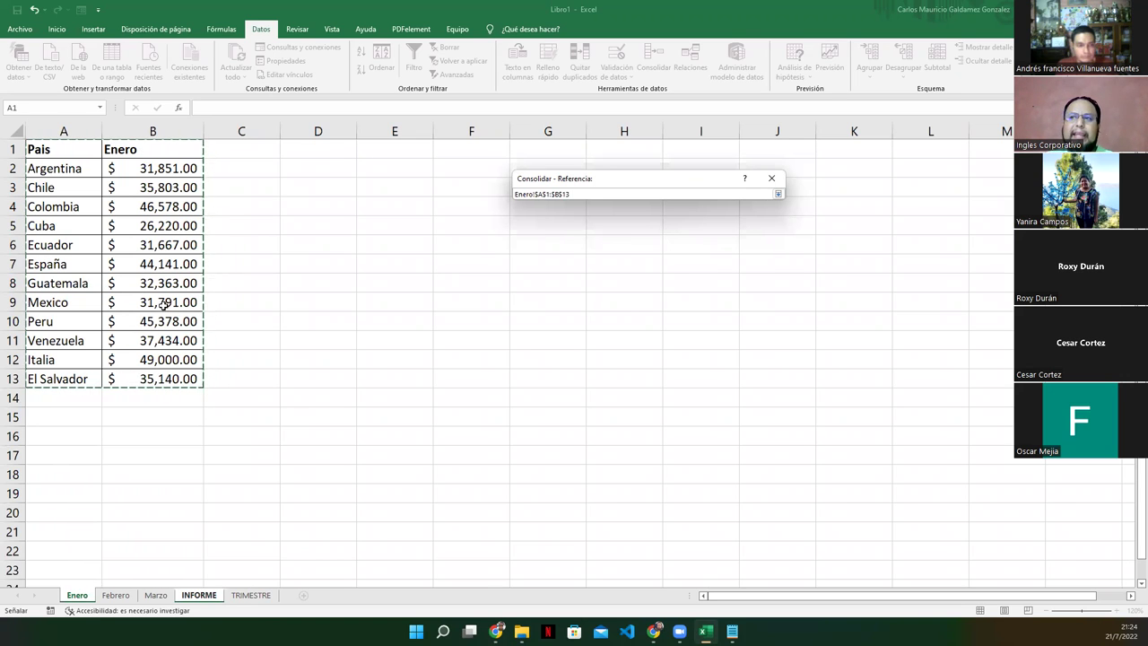
{"action": "left_click", "coordinate": [778, 194]}
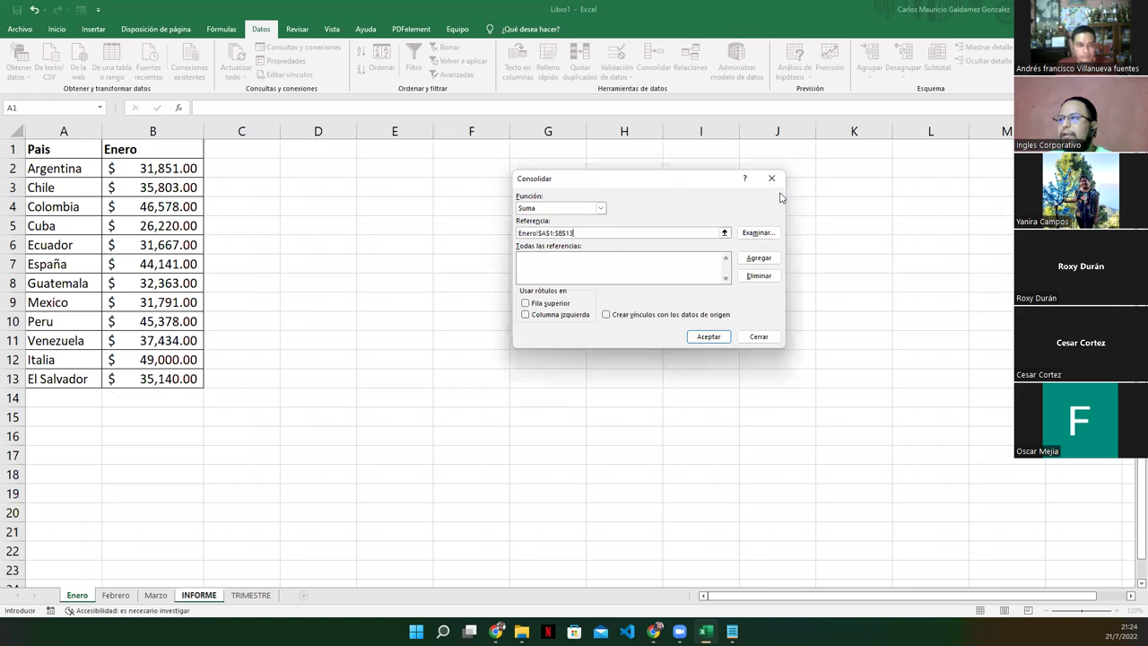
{"action": "left_click", "coordinate": [759, 257]}
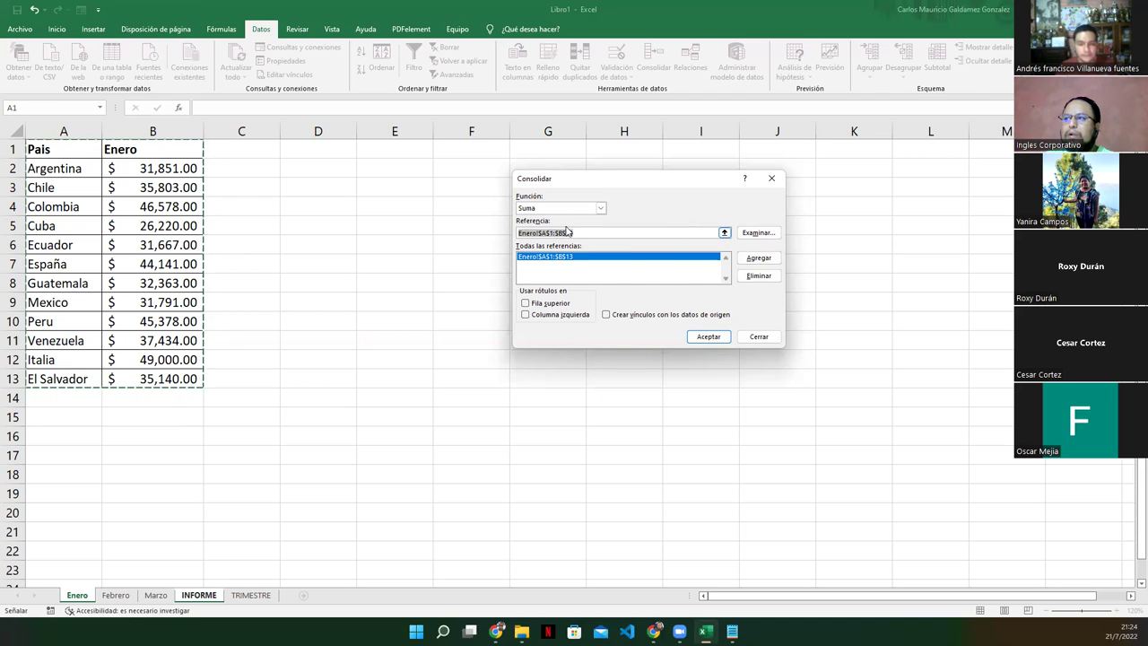
{"action": "left_click", "coordinate": [723, 233]}
{"action": "left_click", "coordinate": [116, 595]}
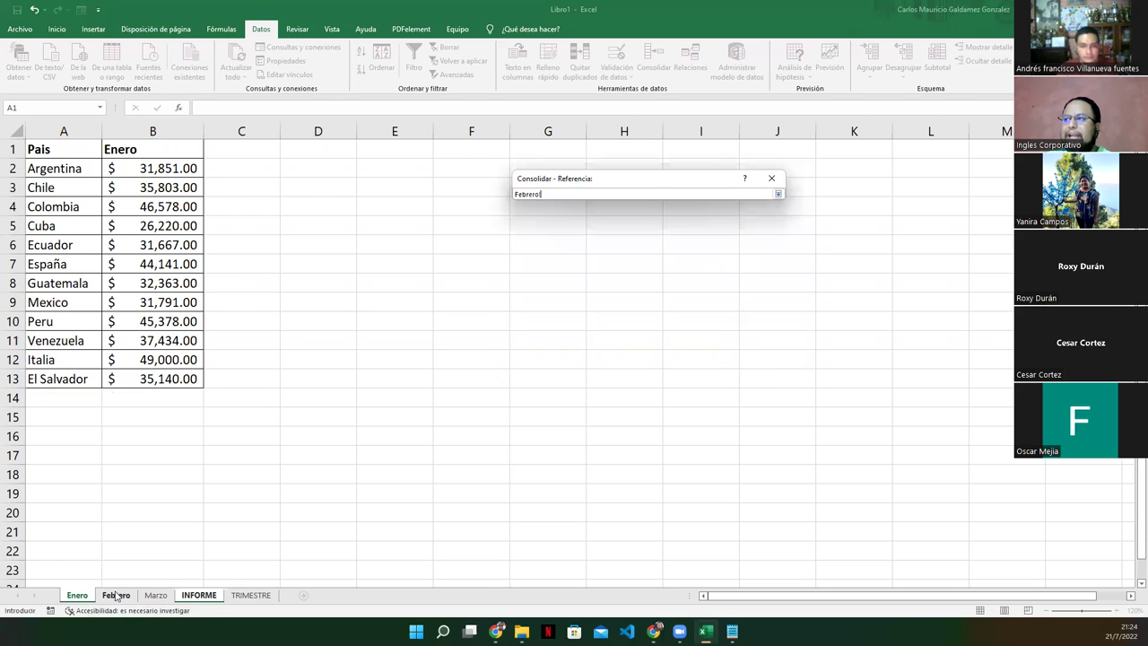
{"action": "left_click_drag", "start_coordinate": [43, 149], "coordinate": [199, 359]}
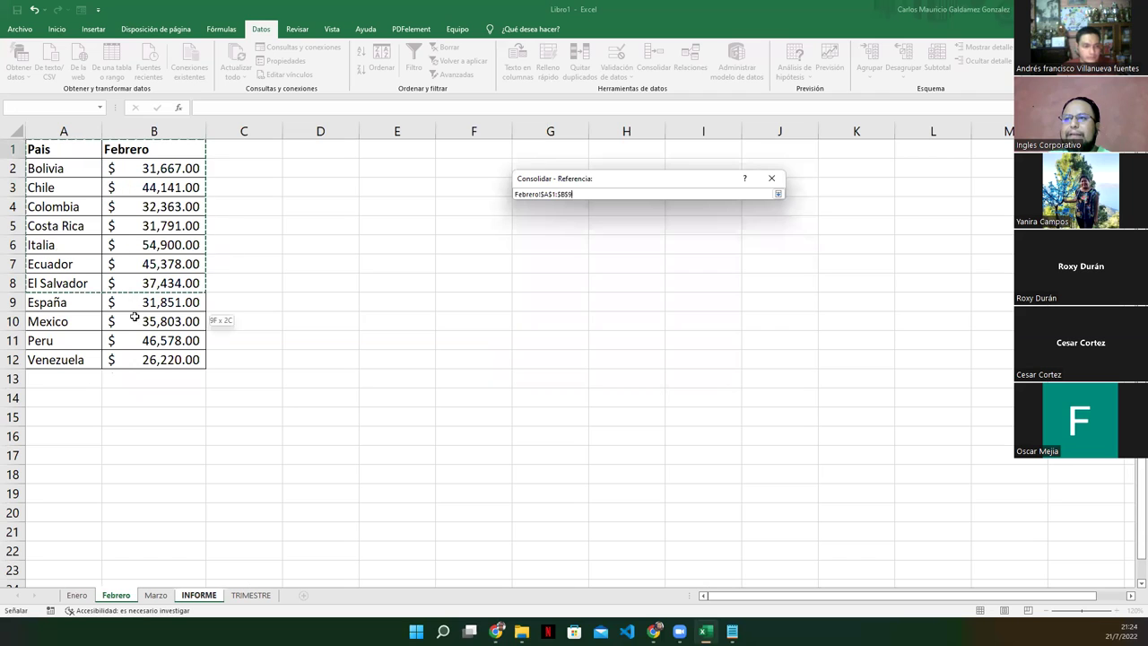
{"action": "left_click", "coordinate": [778, 194]}
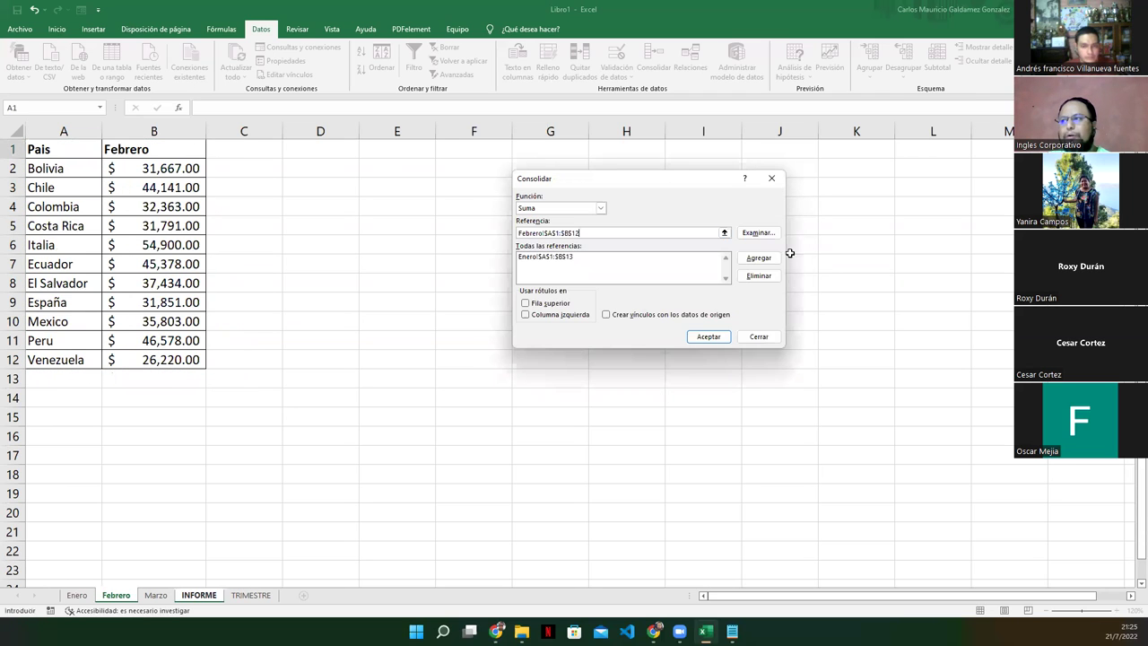
{"action": "left_click", "coordinate": [760, 260]}
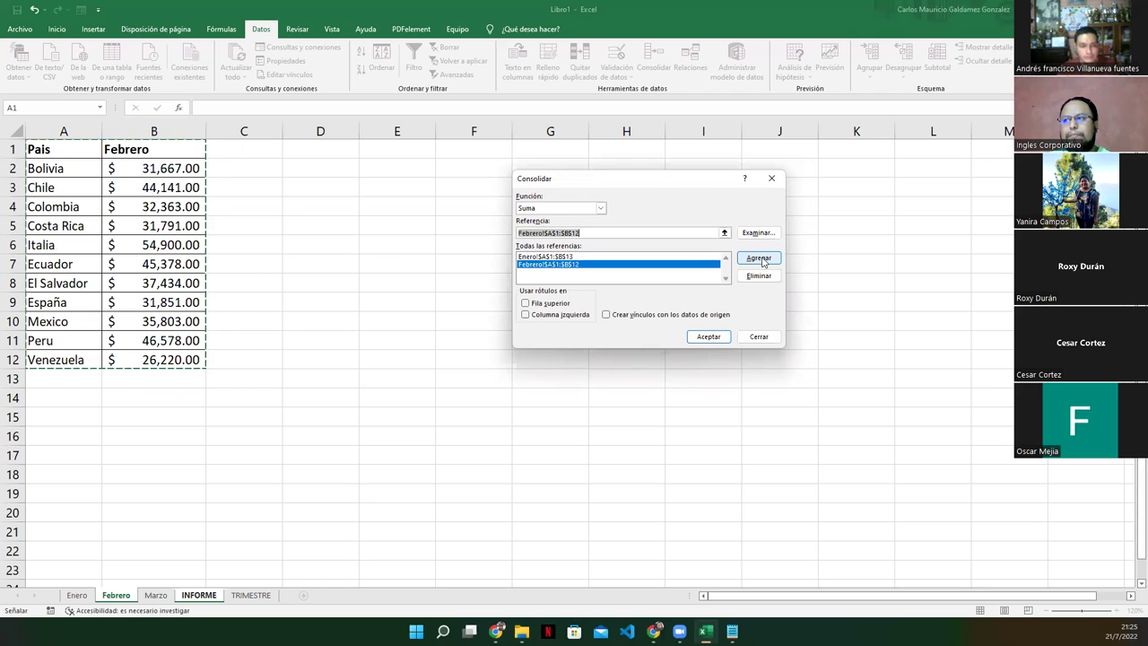
Step: Add Marzo!A1:B12 as the third consolidation reference
{"action": "left_click", "coordinate": [725, 233]}
{"action": "left_click", "coordinate": [155, 595]}
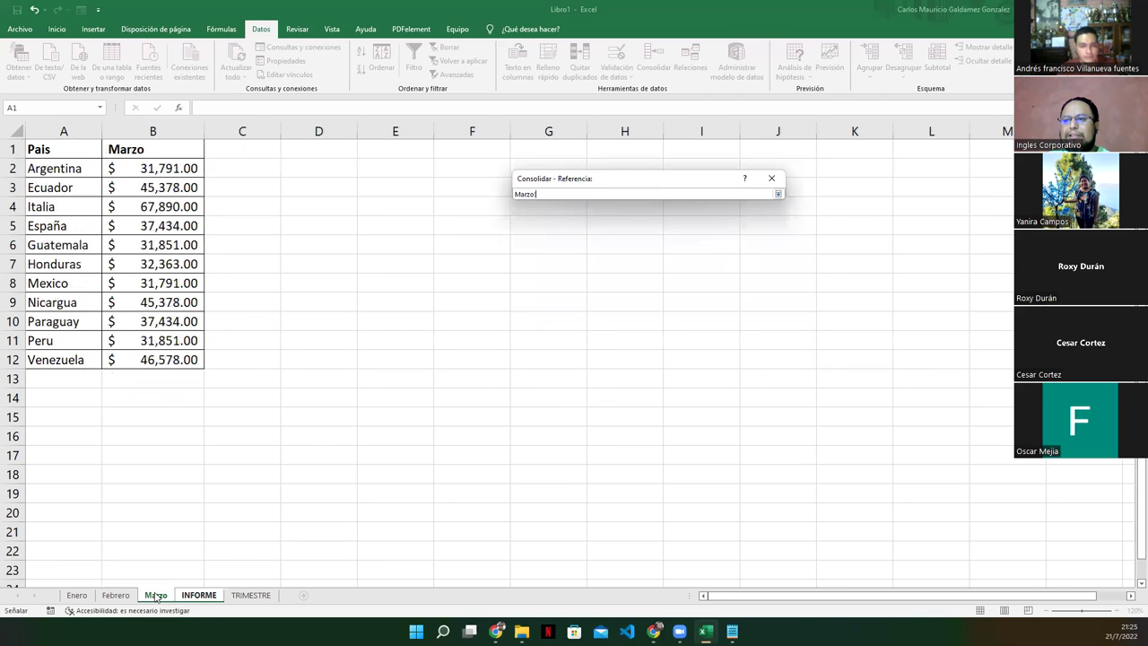
{"action": "left_click_drag", "start_coordinate": [58, 149], "coordinate": [133, 359]}
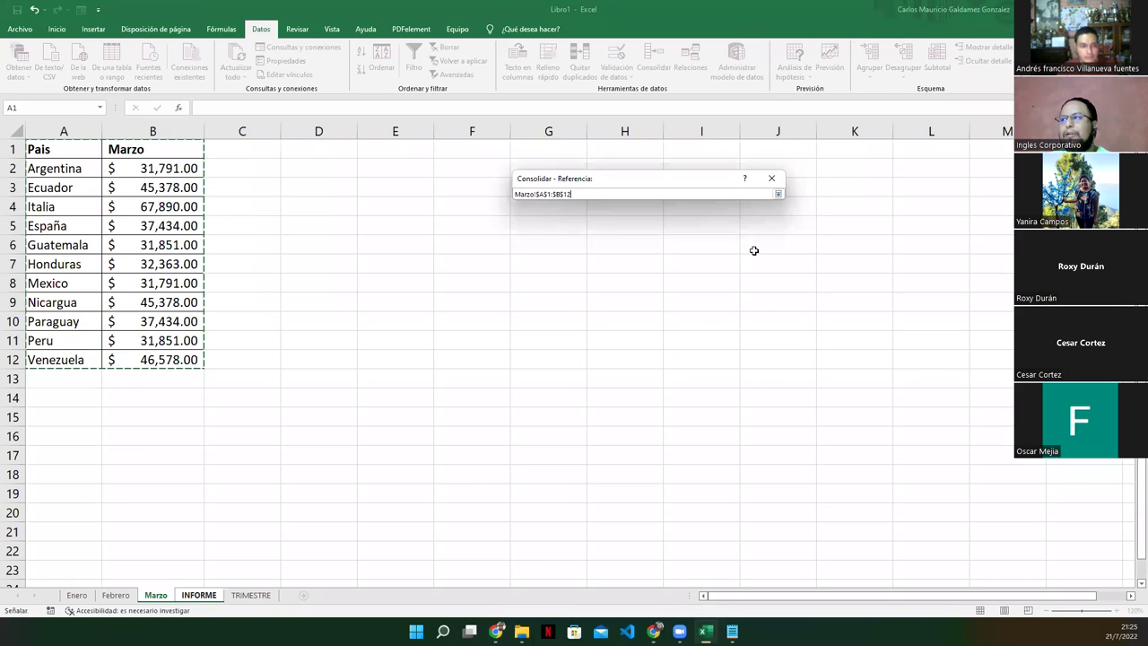
{"action": "left_click", "coordinate": [777, 194]}
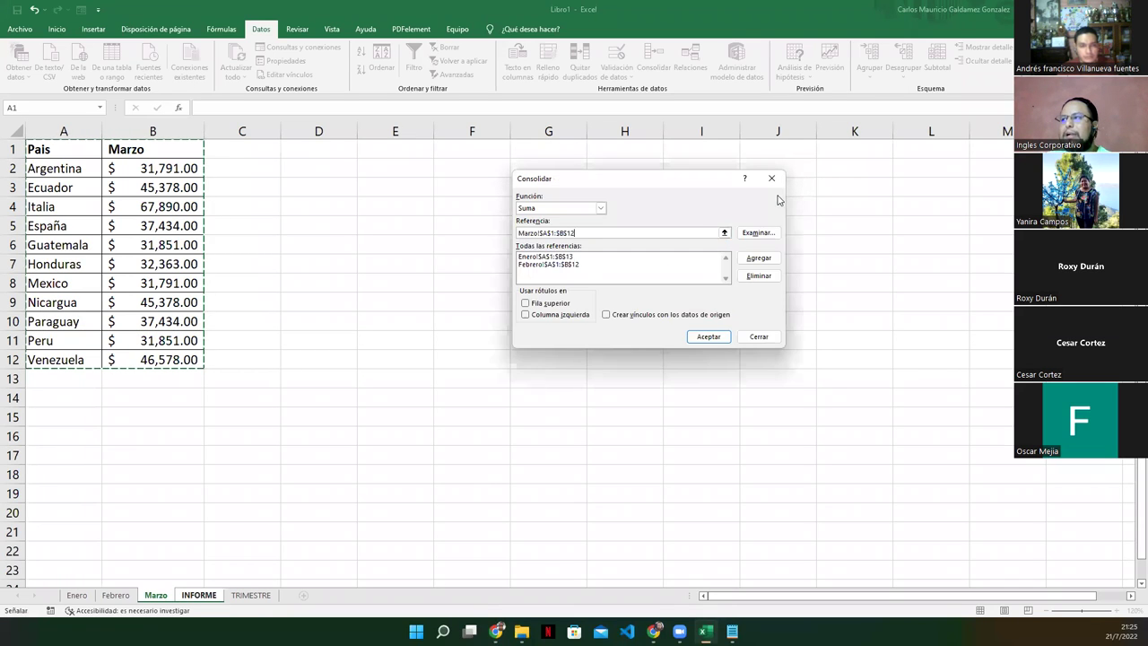
{"action": "left_click", "coordinate": [758, 258]}
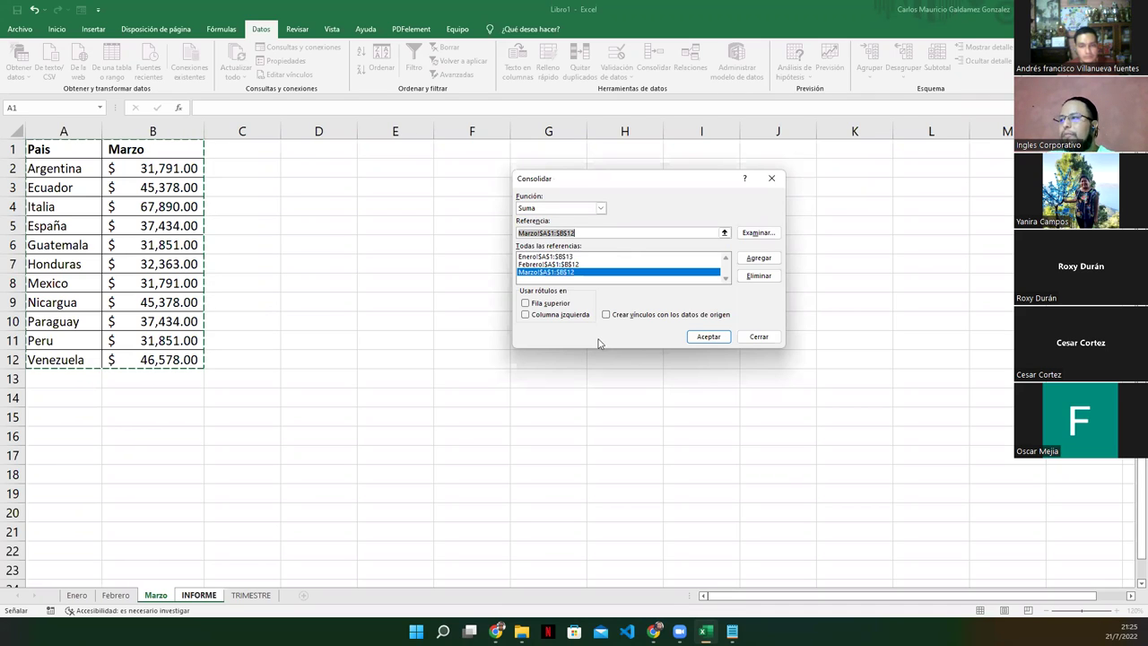
Step: Show the INFORME sheet, then bring the lesson PDF window to the front
{"action": "left_click", "coordinate": [357, 455]}
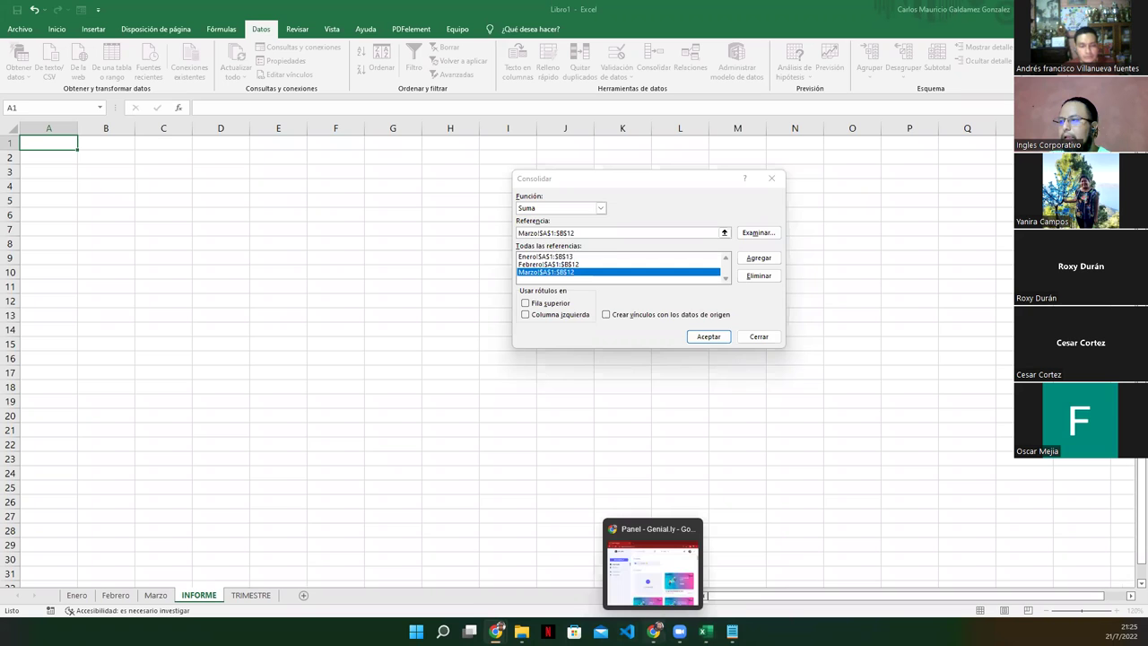
{"action": "mouse_move", "coordinate": [496, 631]}
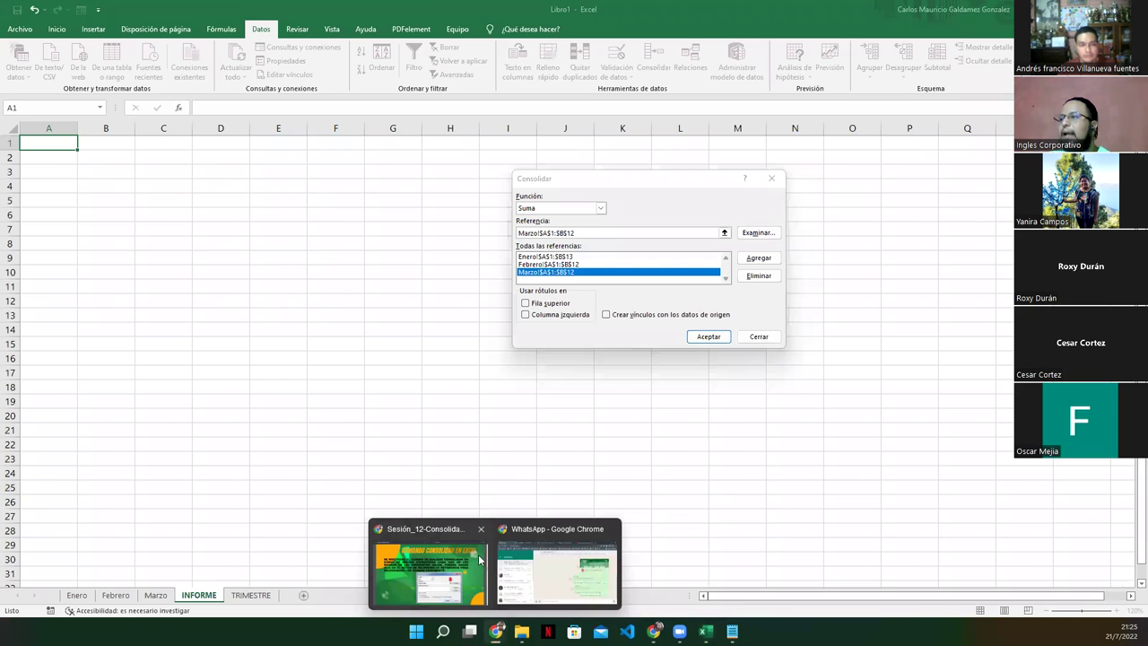
{"action": "left_click", "coordinate": [482, 559]}
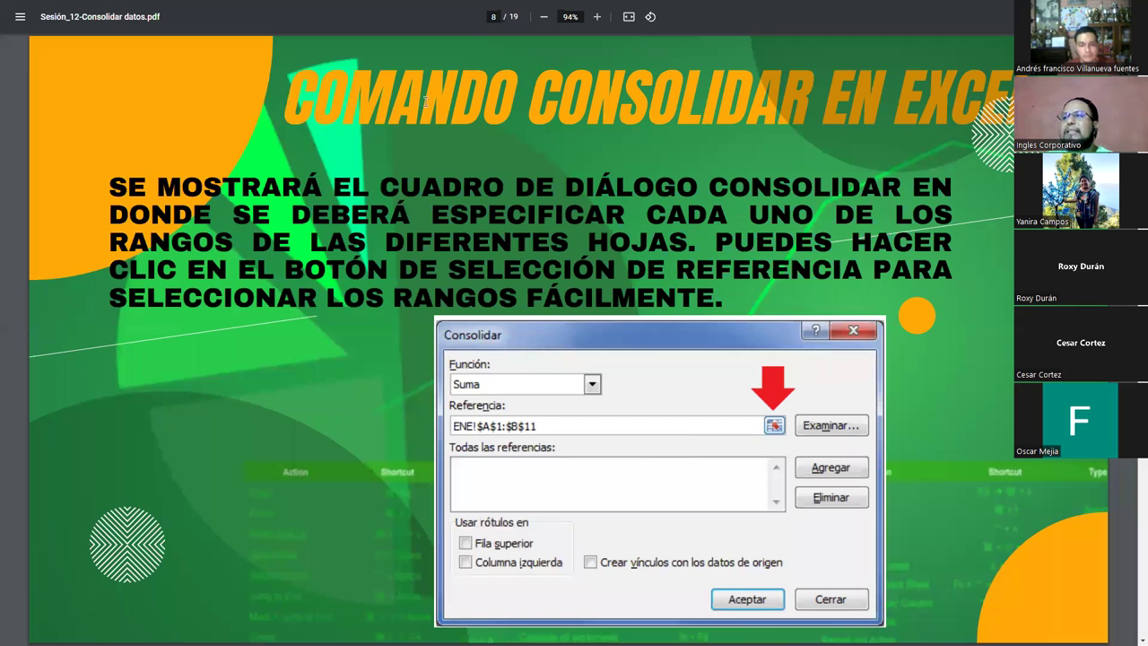
Step: Page through the lesson PDF and return to page 6, the Consolidar datos tables slide
{"action": "key", "text": "Right"}
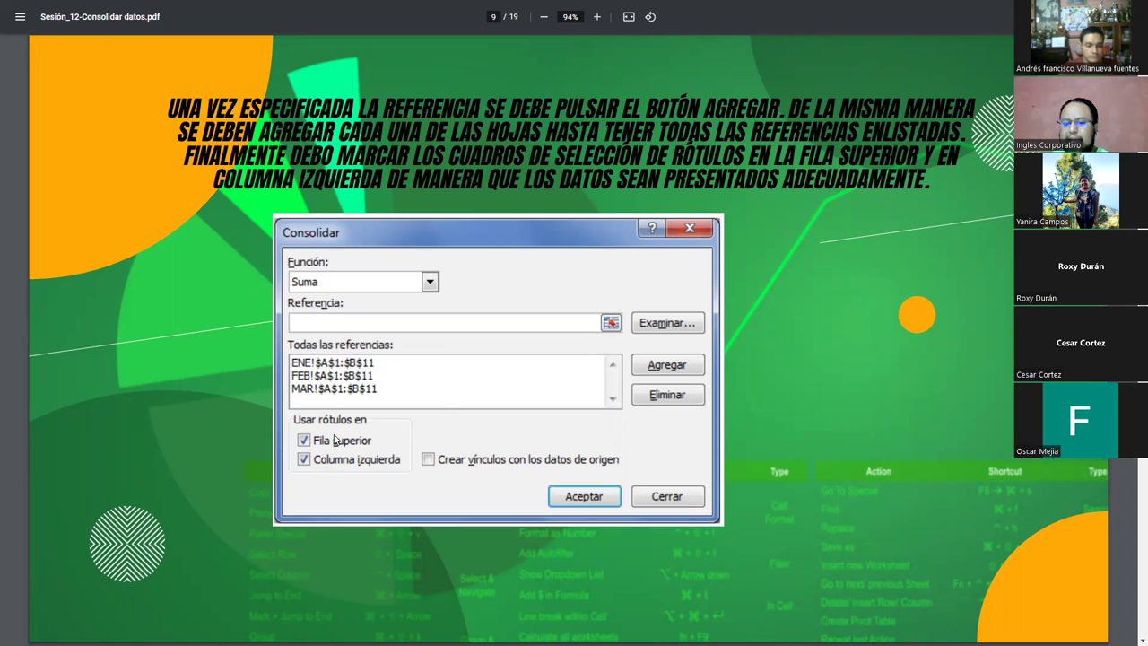
{"action": "key", "text": "Left"}
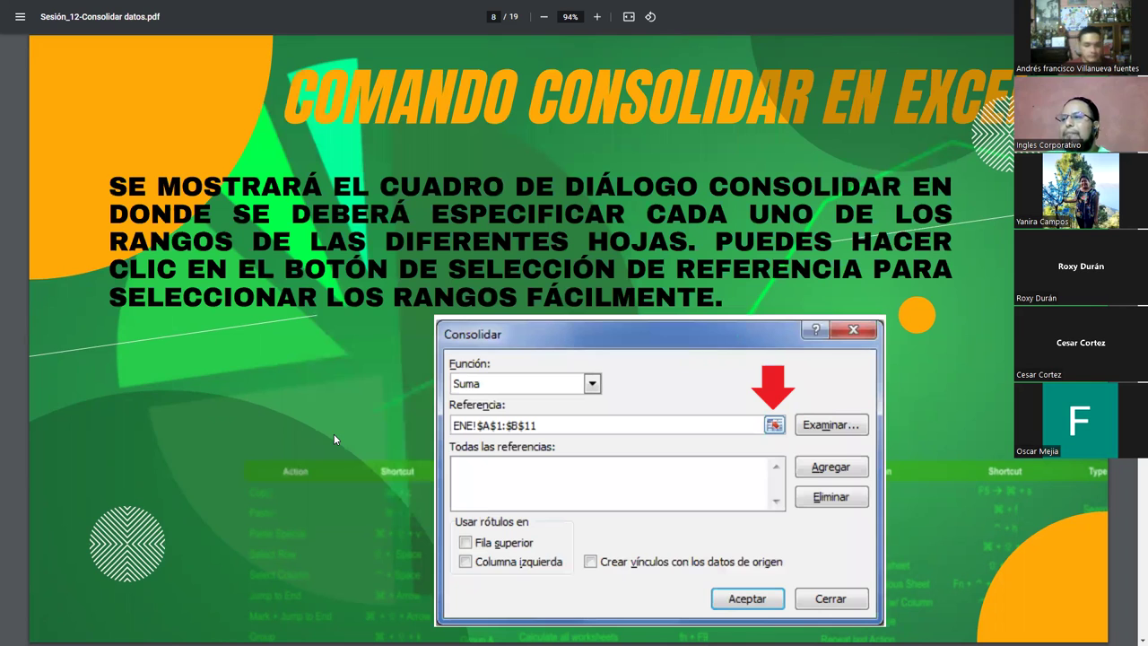
{"action": "key", "text": "Left"}
{"action": "key", "text": "Left"}
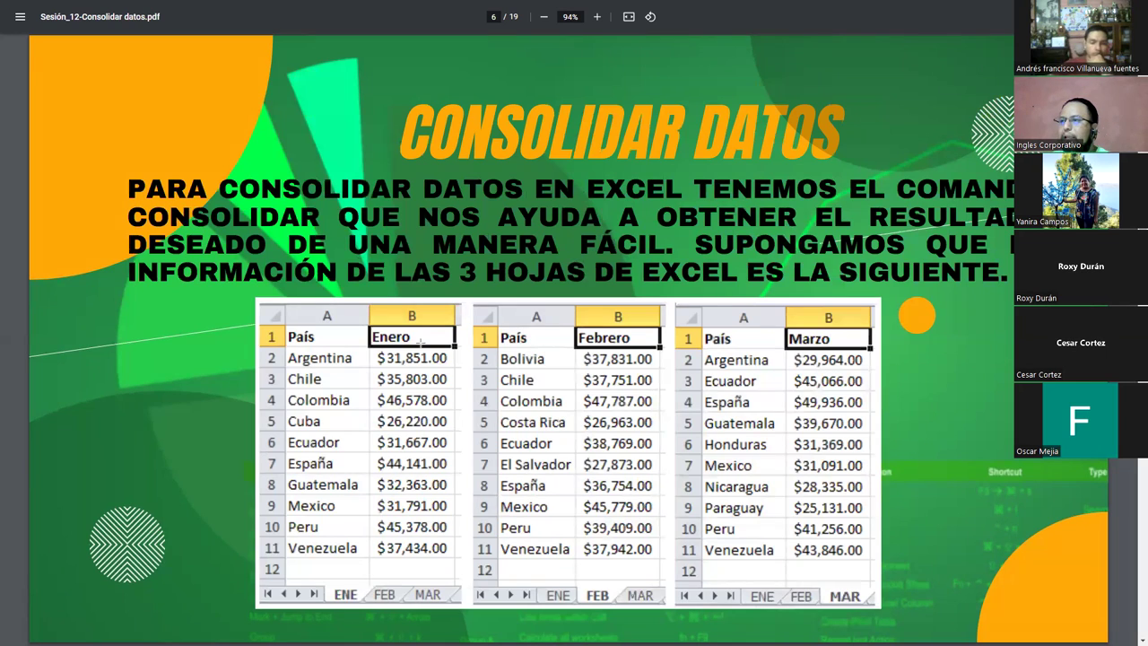
Step: Outline the Enero and Marzo headers and all three País columns in red, marking Argentina
{"action": "left_click_drag", "start_coordinate": [363, 315], "coordinate": [411, 346]}
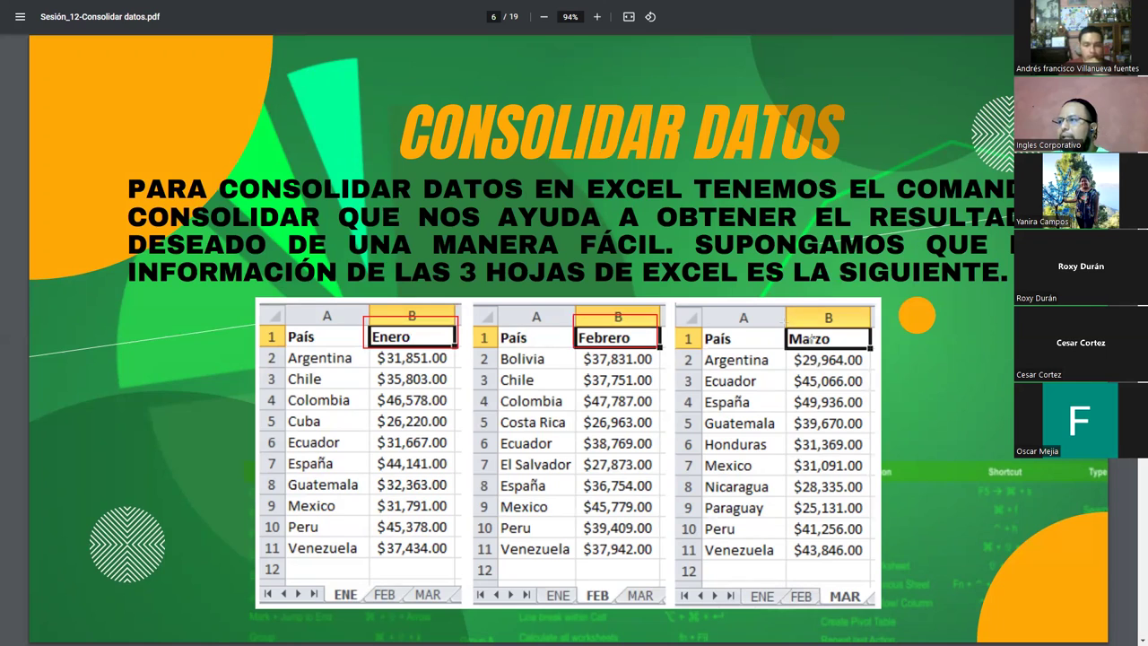
{"action": "left_click_drag", "start_coordinate": [780, 323], "coordinate": [869, 350]}
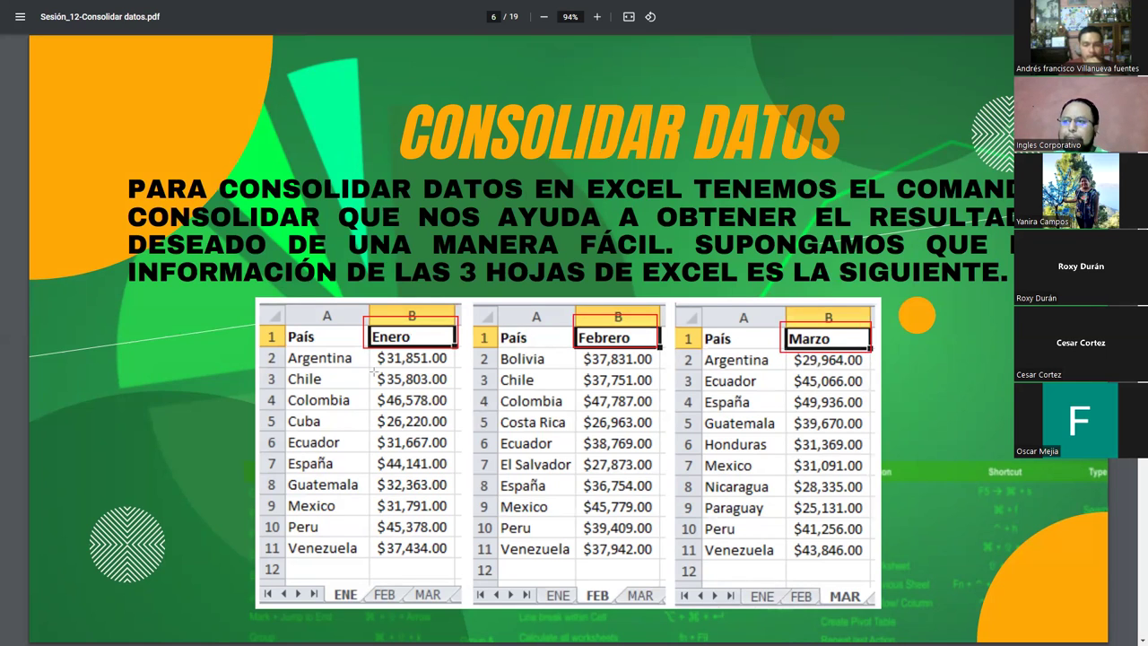
{"action": "left_click_drag", "start_coordinate": [283, 343], "coordinate": [365, 557]}
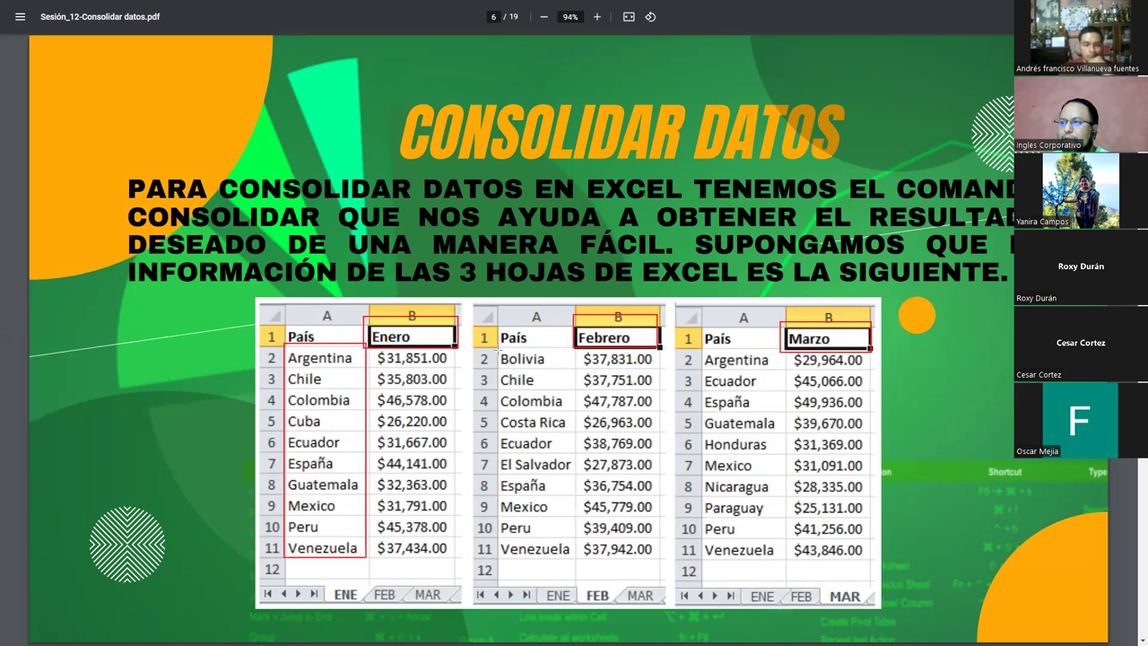
{"action": "left_click_drag", "start_coordinate": [498, 348], "coordinate": [574, 561]}
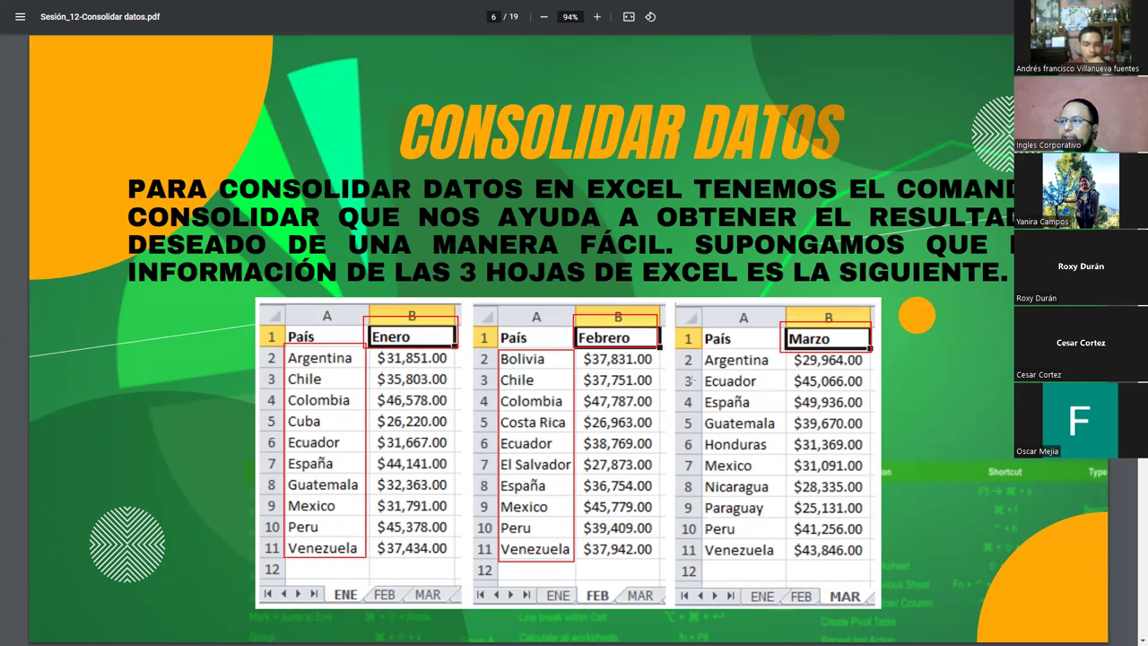
{"action": "left_click_drag", "start_coordinate": [704, 348], "coordinate": [778, 560]}
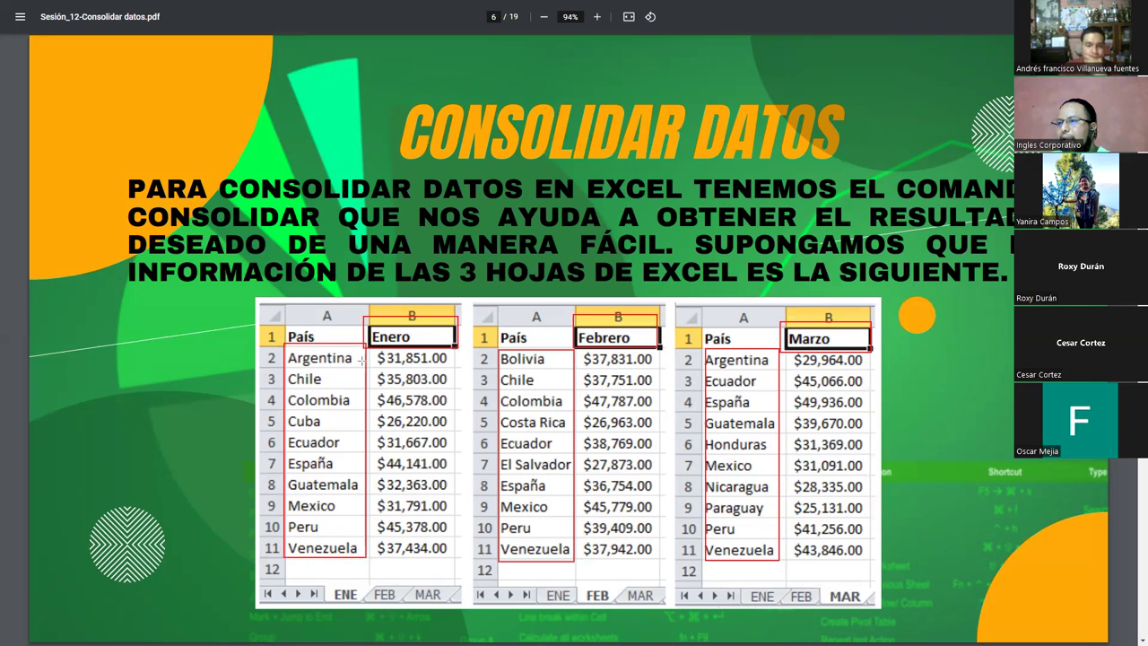
{"action": "left_click_drag", "start_coordinate": [362, 359], "coordinate": [443, 383]}
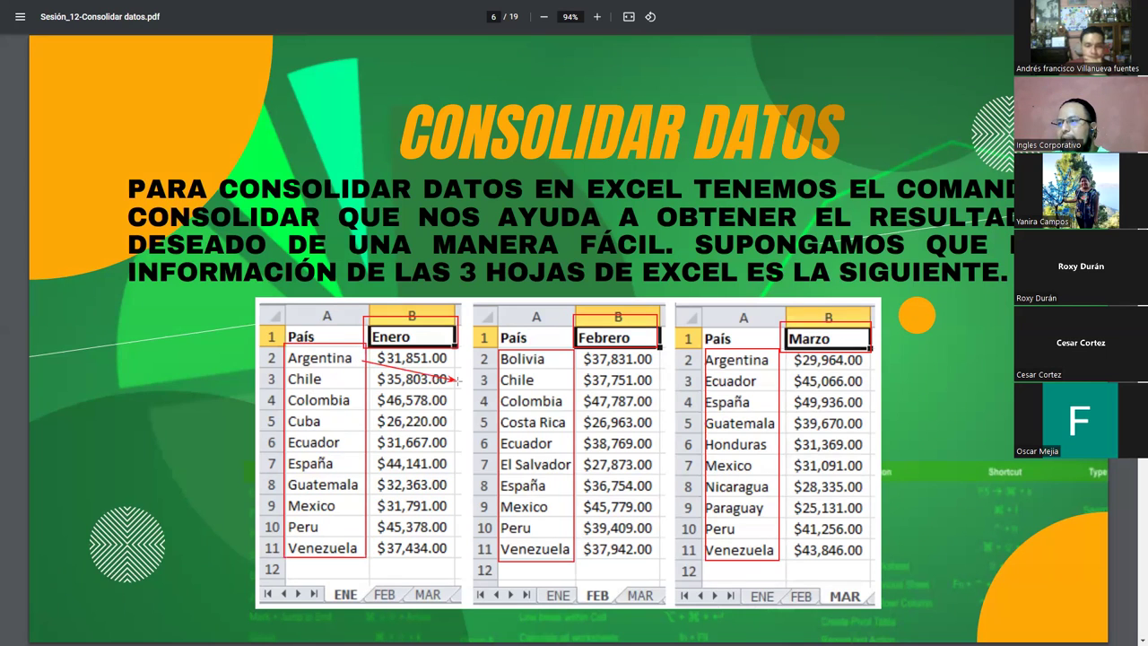
Step: Draw red arrows linking the Argentina, Chile, Colombia, Cuba and Ecuador rows across the tables
{"action": "left_click_drag", "start_coordinate": [362, 360], "coordinate": [721, 360]}
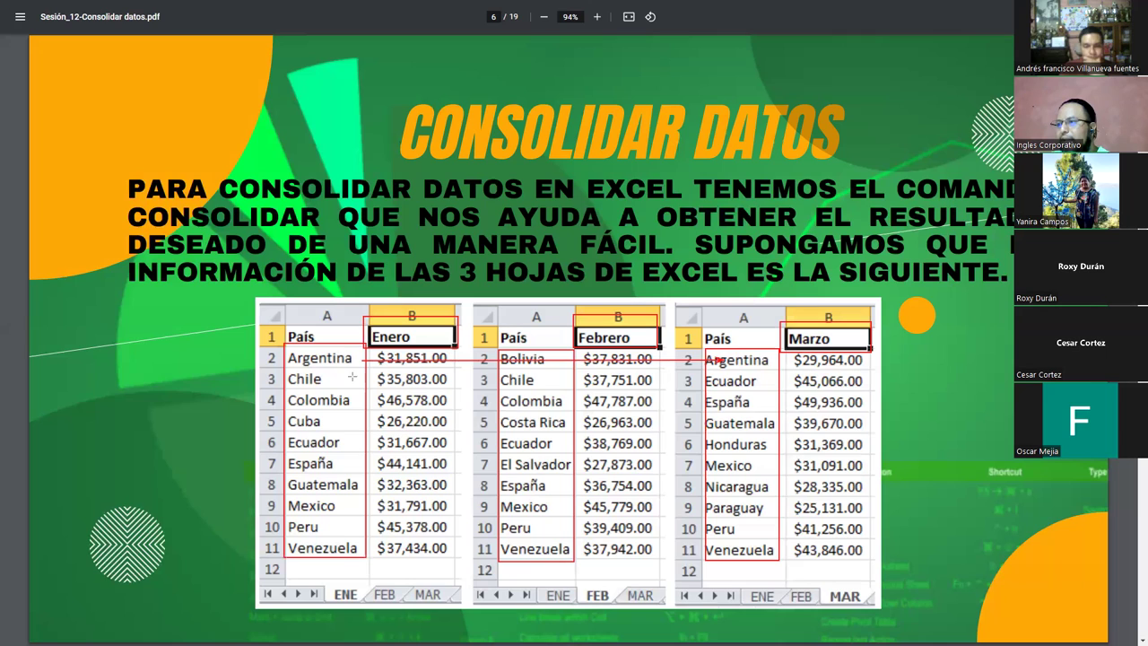
{"action": "left_click_drag", "start_coordinate": [353, 377], "coordinate": [498, 381]}
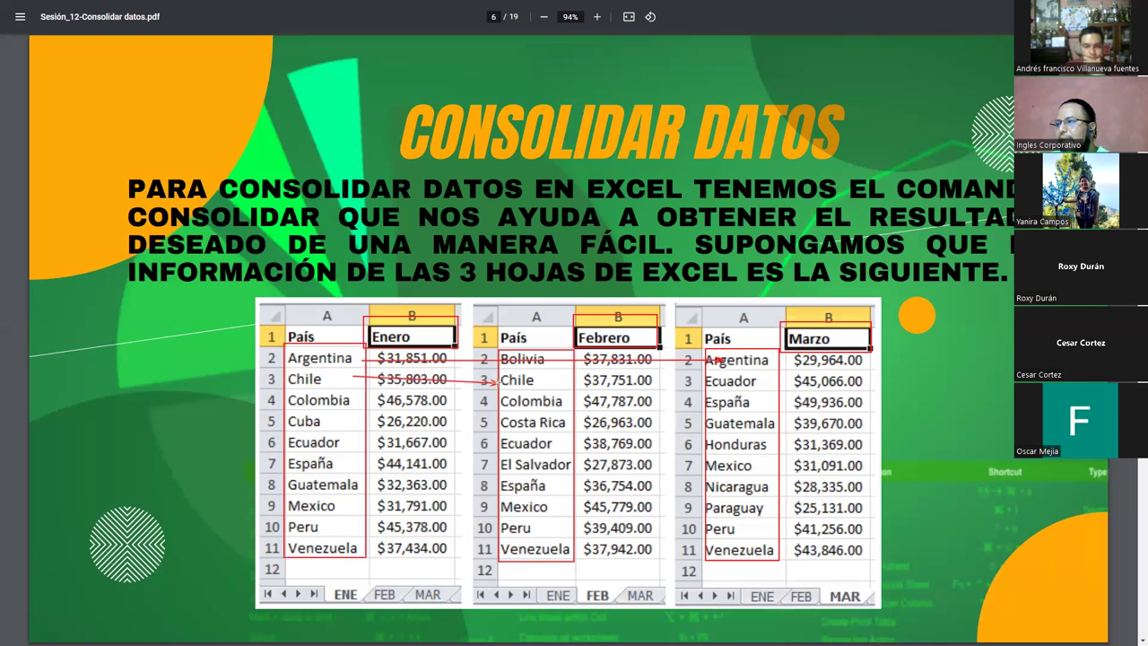
{"action": "left_click_drag", "start_coordinate": [571, 381], "coordinate": [651, 392]}
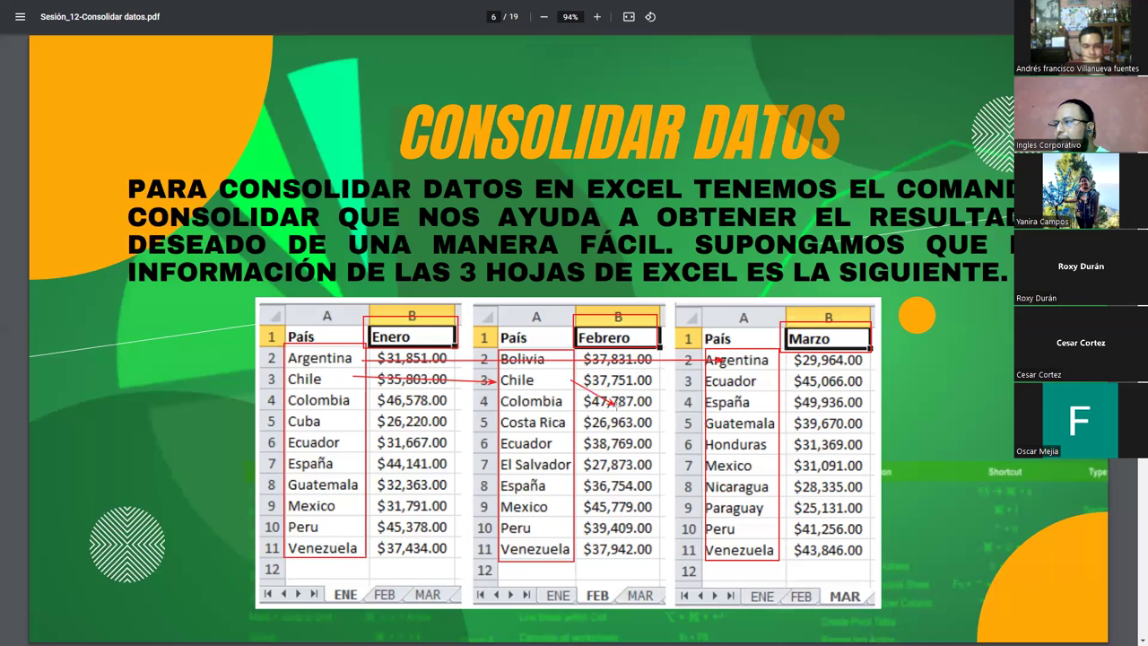
{"action": "key", "text": "ctrl+z"}
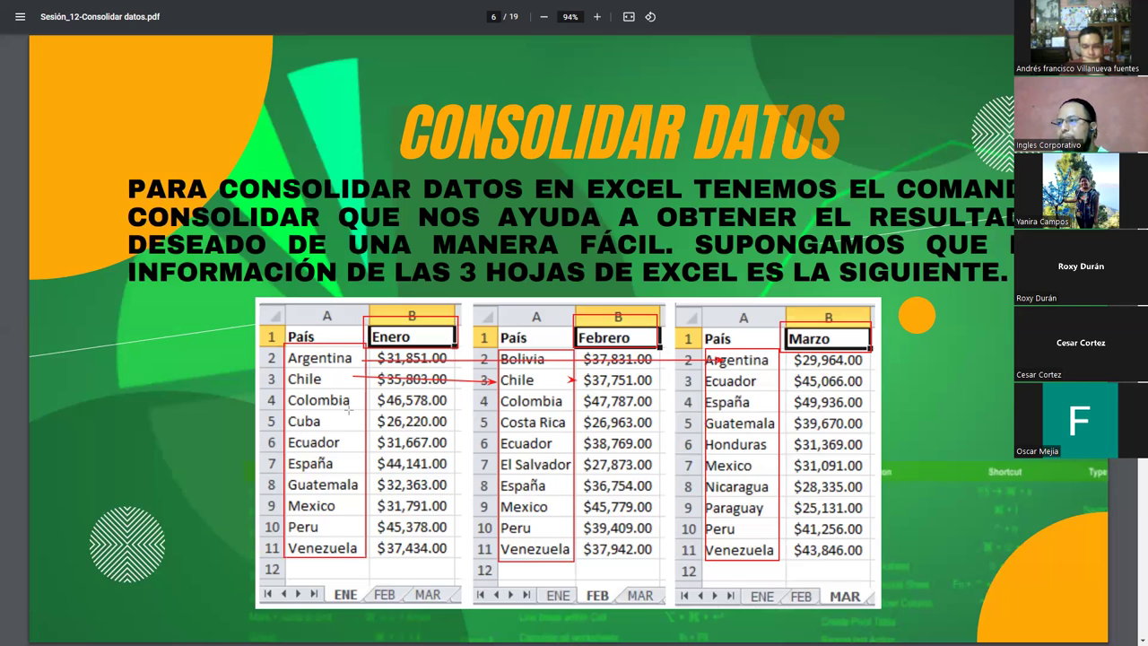
{"action": "left_click_drag", "start_coordinate": [359, 400], "coordinate": [496, 400]}
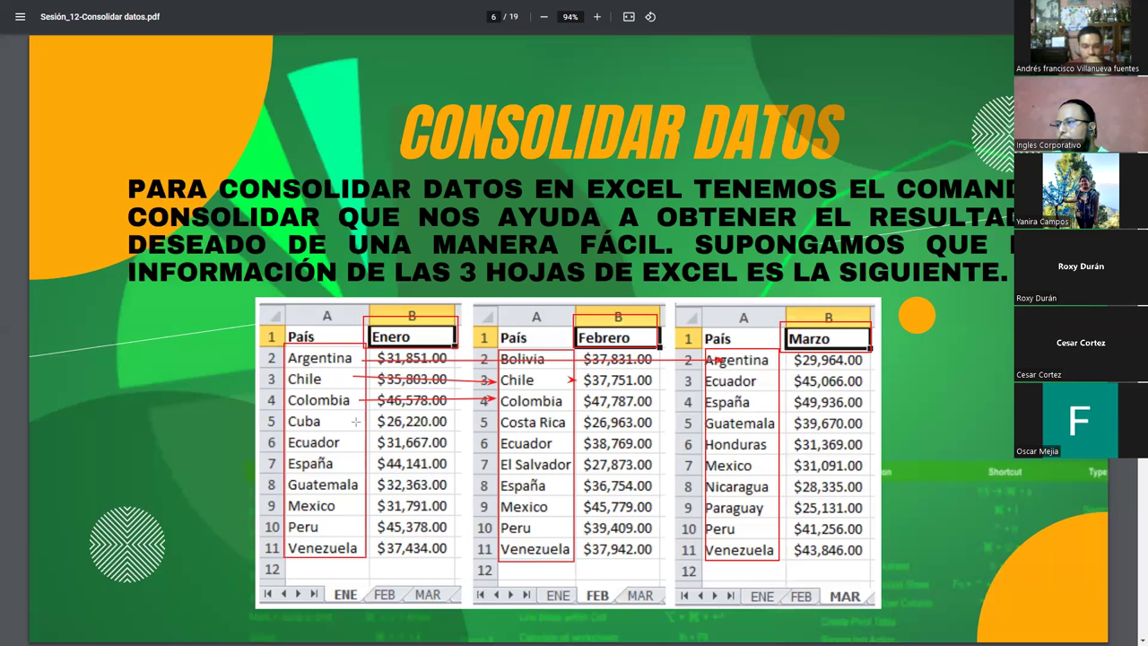
{"action": "left_click_drag", "start_coordinate": [356, 421], "coordinate": [434, 421]}
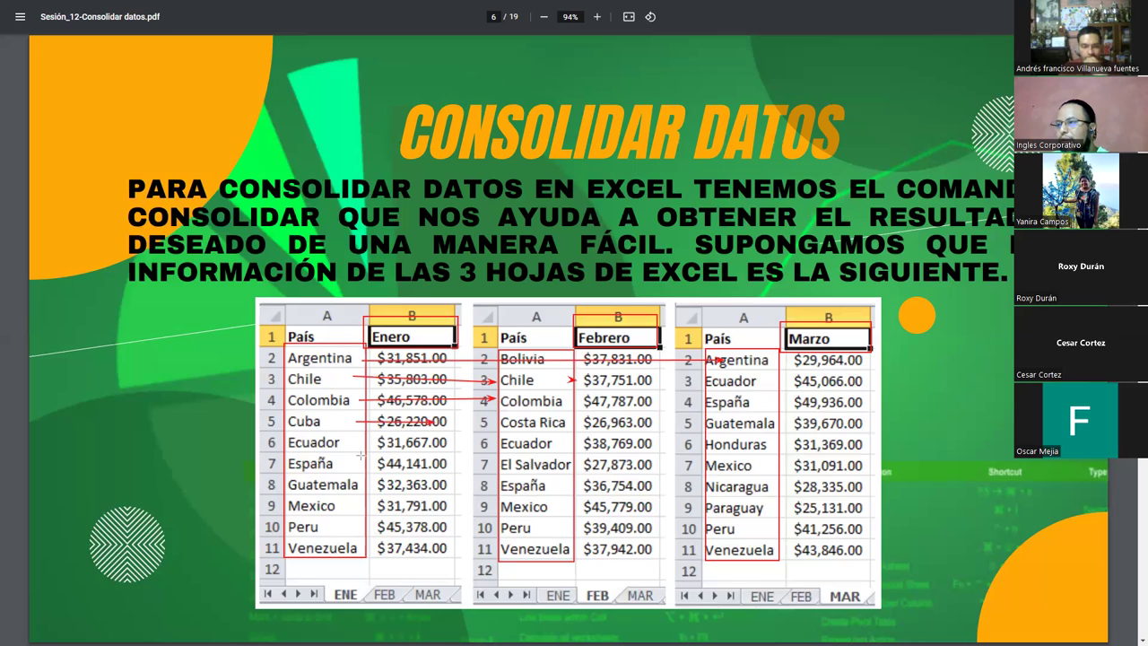
{"action": "left_click_drag", "start_coordinate": [357, 444], "coordinate": [466, 446]}
{"action": "left_click_drag", "start_coordinate": [489, 443], "coordinate": [651, 442]}
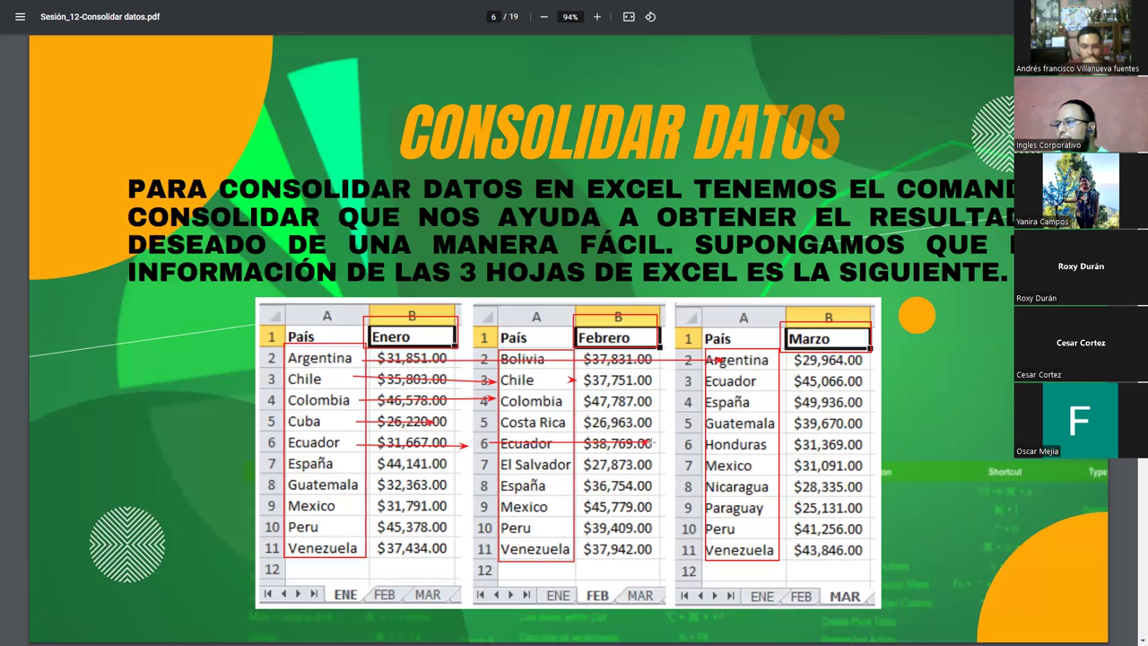
{"action": "left_click_drag", "start_coordinate": [658, 437], "coordinate": [700, 386]}
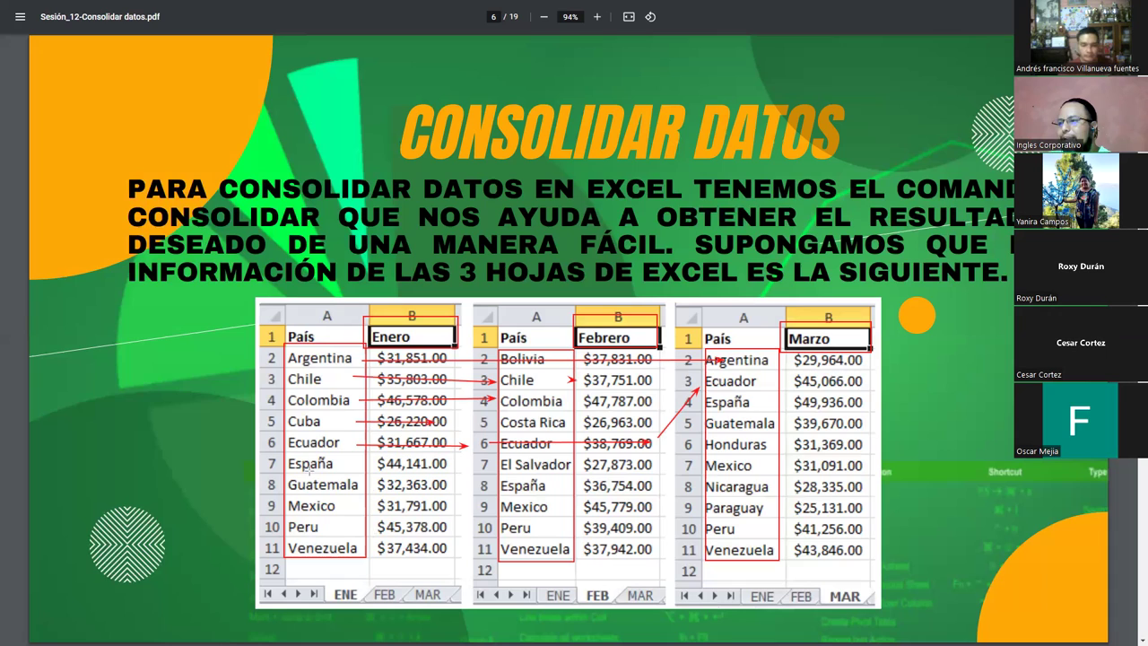
Step: Box Ecuador's amounts $31,667.00, $38,769.00 and $45,066.00 in the three month tables
{"action": "left_click_drag", "start_coordinate": [369, 430], "coordinate": [455, 454]}
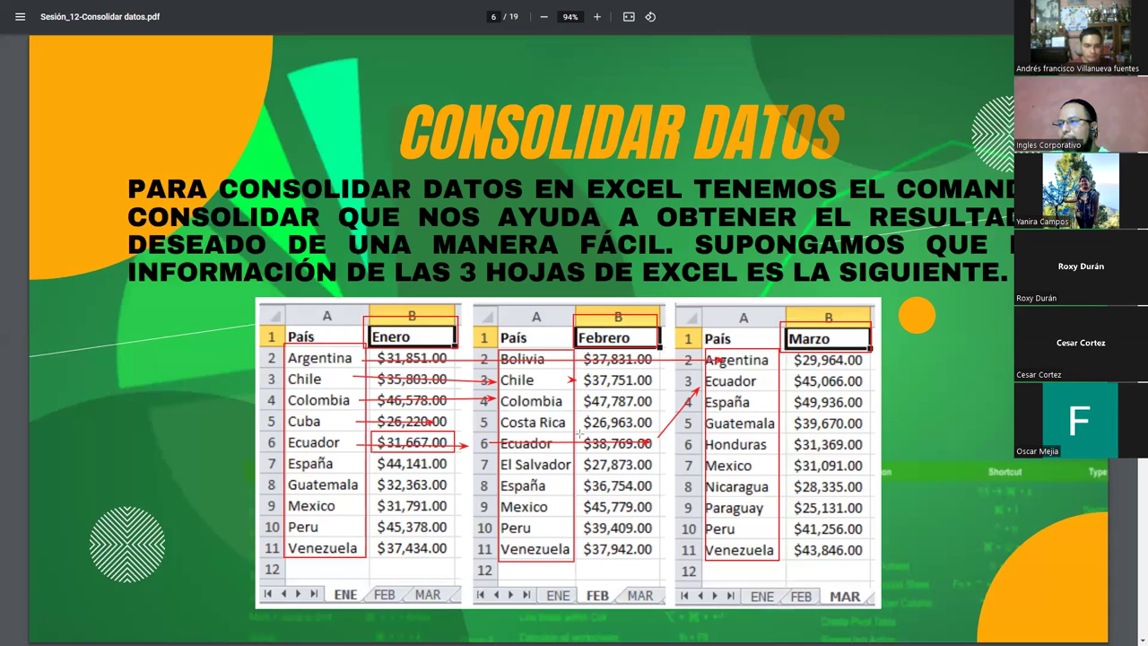
{"action": "left_click_drag", "start_coordinate": [580, 433], "coordinate": [654, 453]}
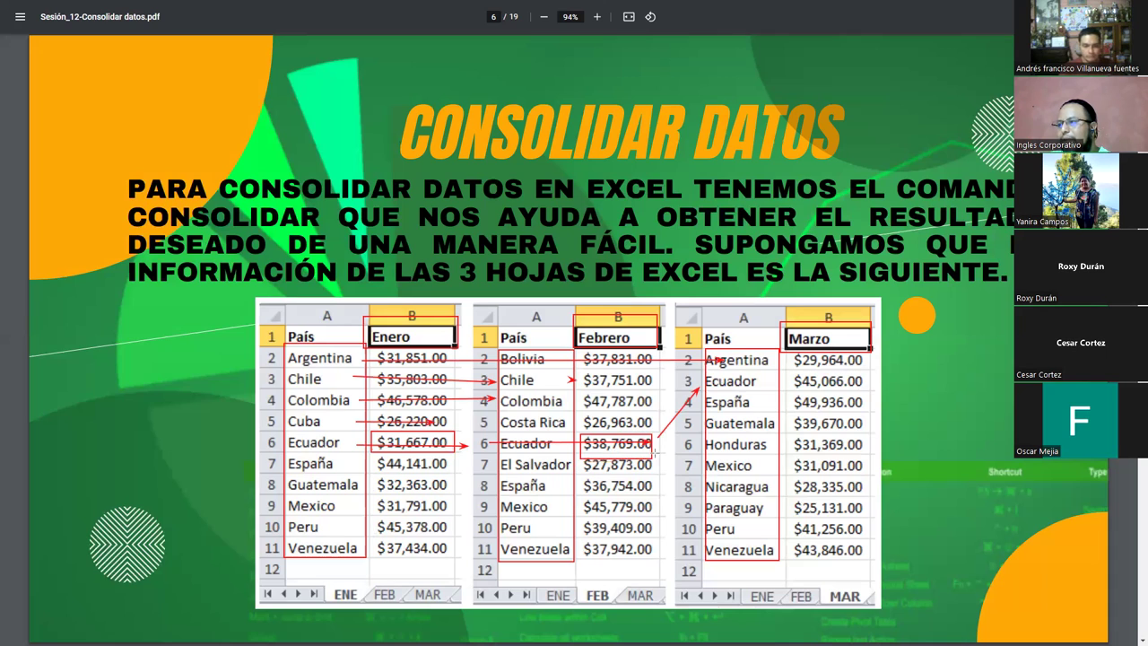
{"action": "left_click_drag", "start_coordinate": [786, 370], "coordinate": [864, 390]}
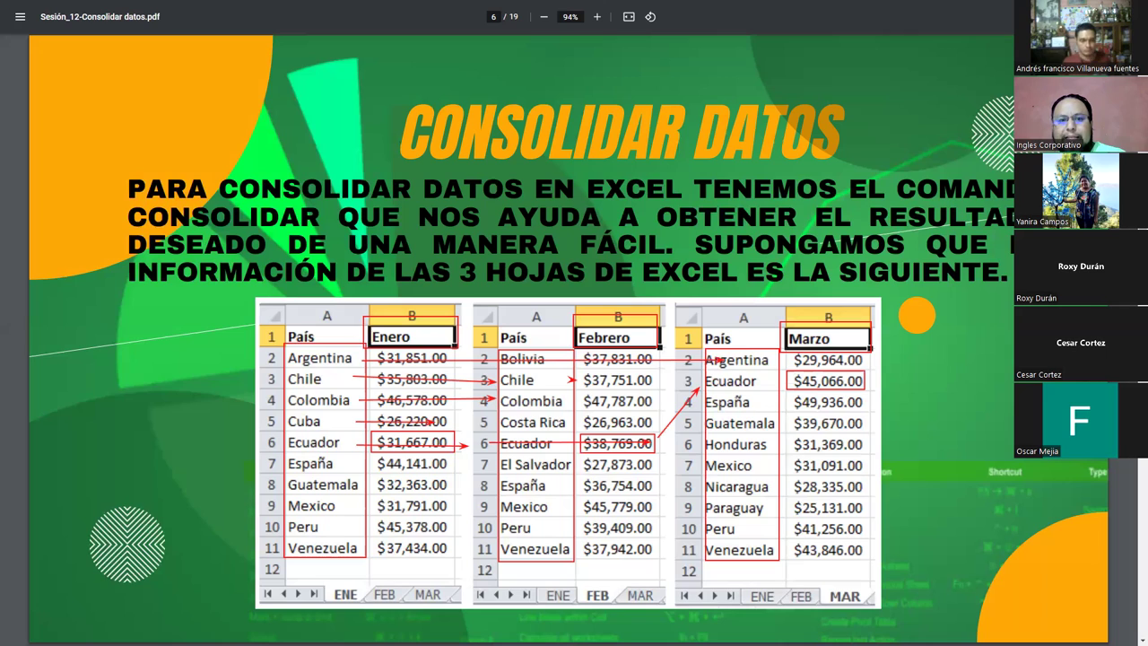
Step: Link the España rows from Enero through Febrero to Marzo, then return to Excel
{"action": "mouse_move", "coordinate": [363, 462]}
{"action": "left_mouse_down"}
{"action": "mouse_move", "coordinate": [448, 465]}
{"action": "mouse_move", "coordinate": [482, 487]}
{"action": "left_mouse_up"}
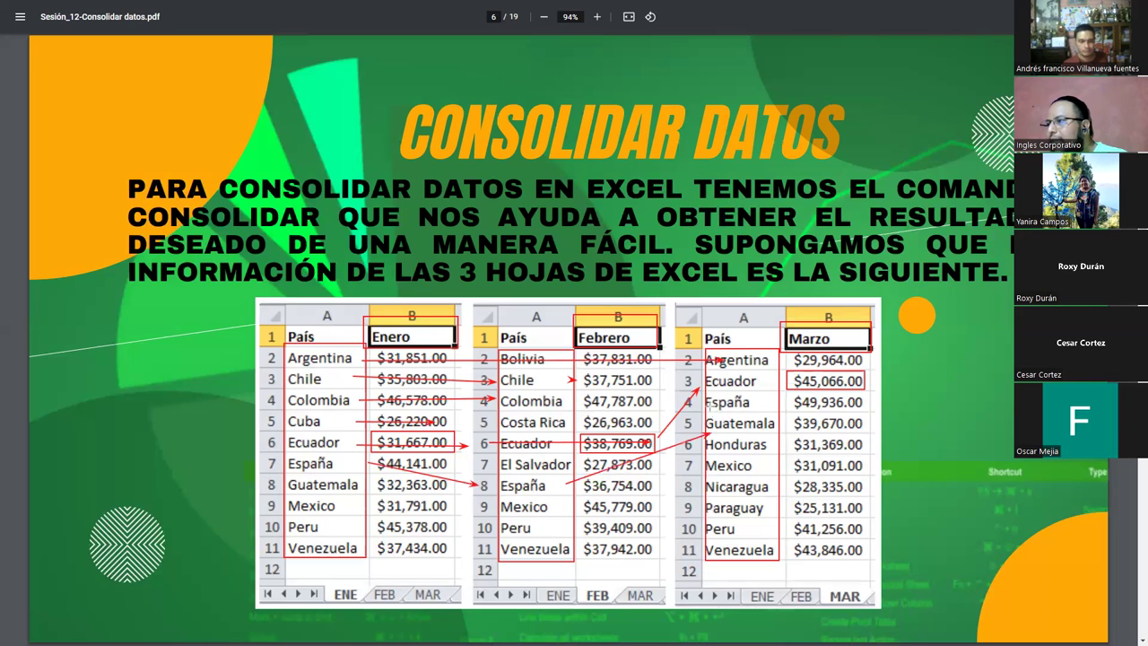
{"action": "left_click_drag", "start_coordinate": [566, 484], "coordinate": [706, 404]}
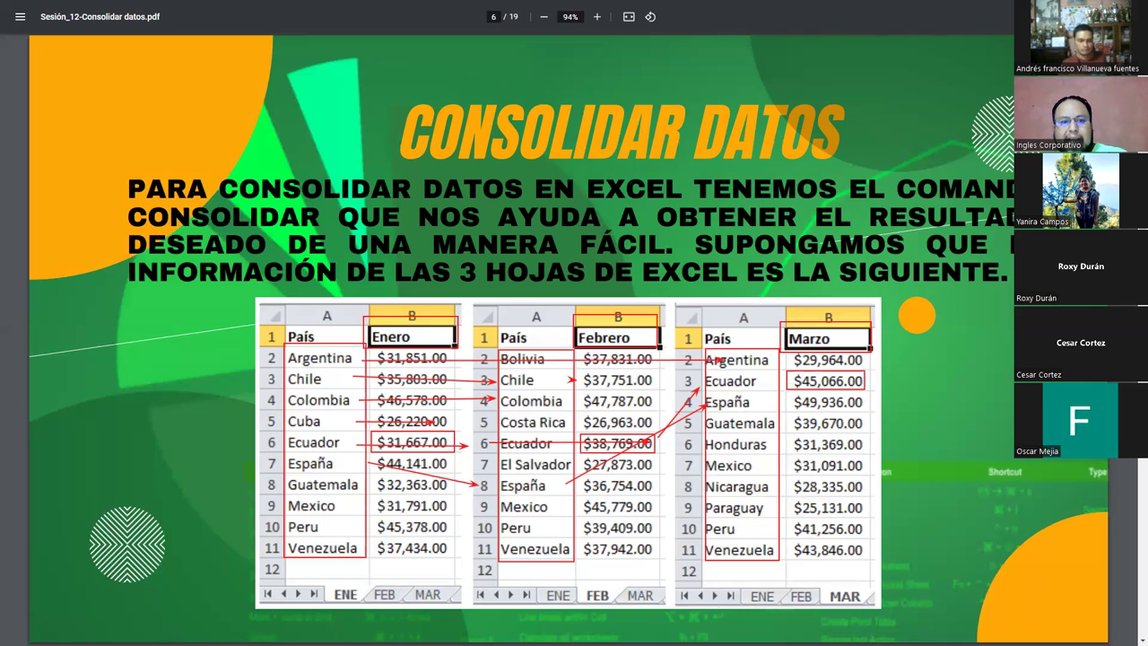
{"action": "key", "text": "alt+Tab"}
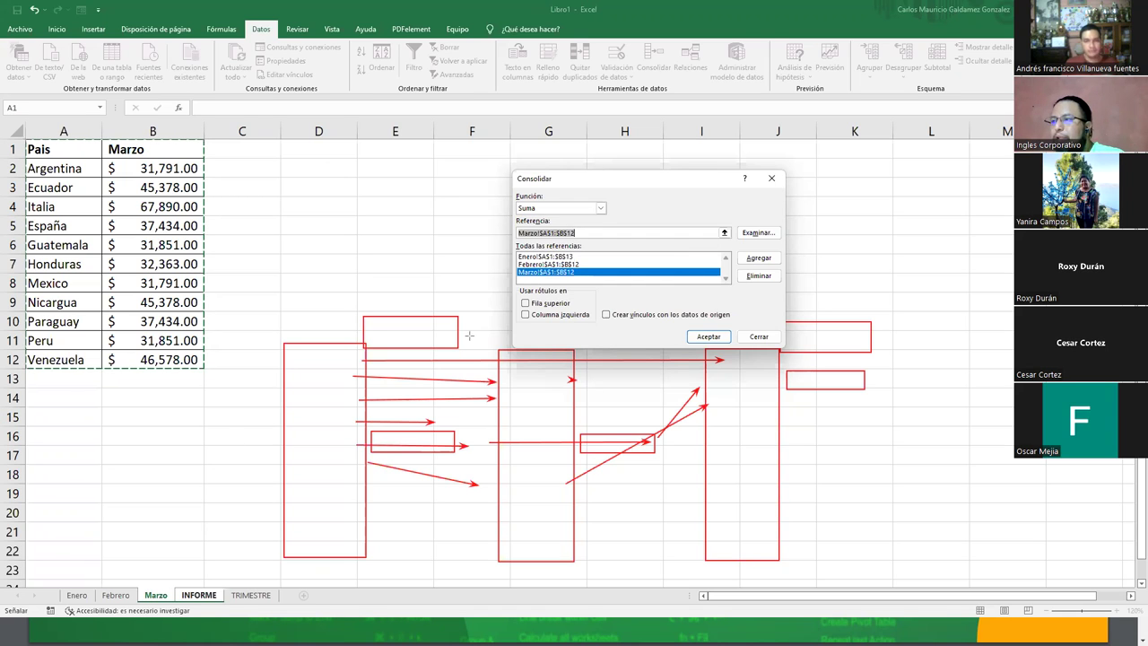
Step: Check both Fila superior and Columna izquierda under Usar rótulos en
{"action": "key", "text": "alt+s"}
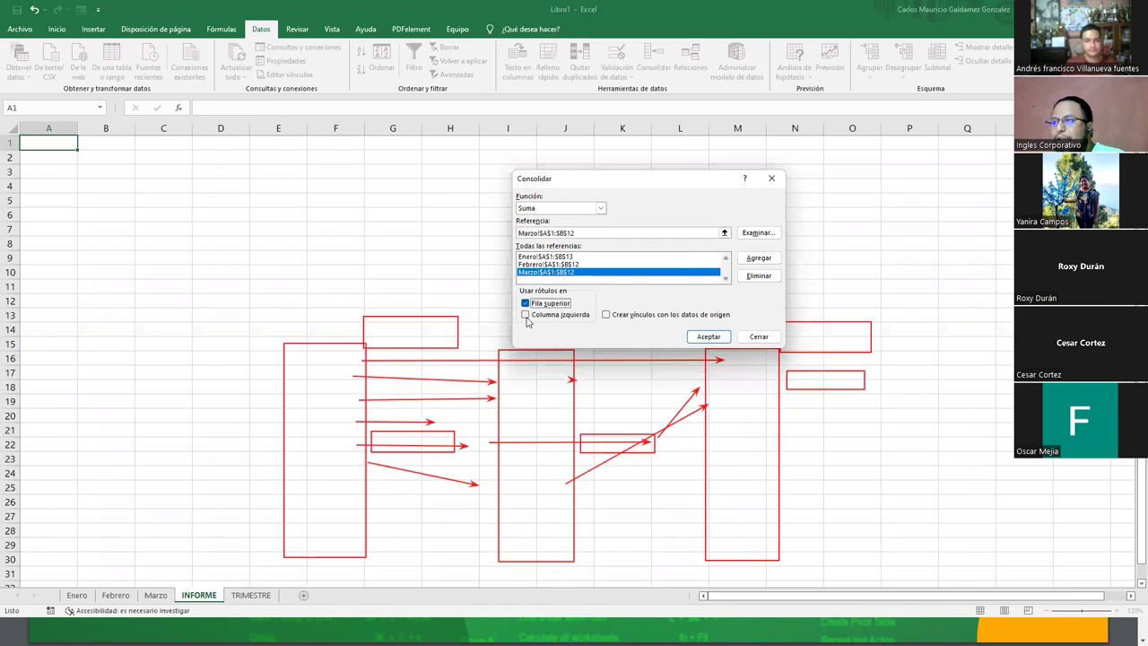
{"action": "left_click", "coordinate": [525, 314]}
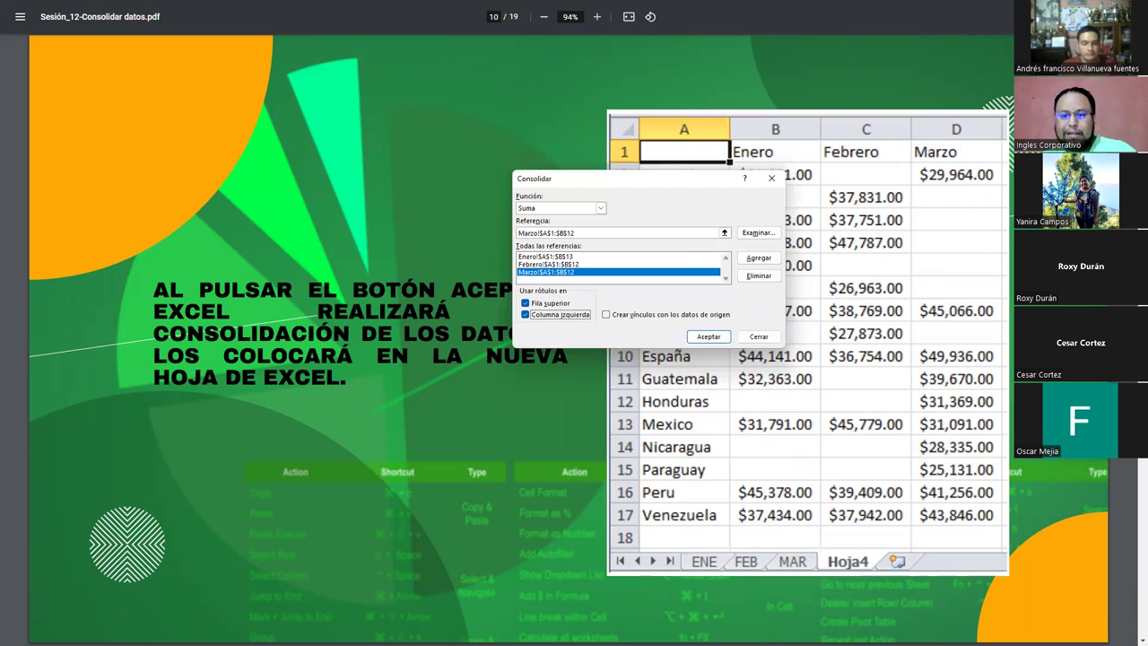
Step: Run the consolidation into INFORME and zoom in on the resulting table
{"action": "key", "text": "alt+Tab"}
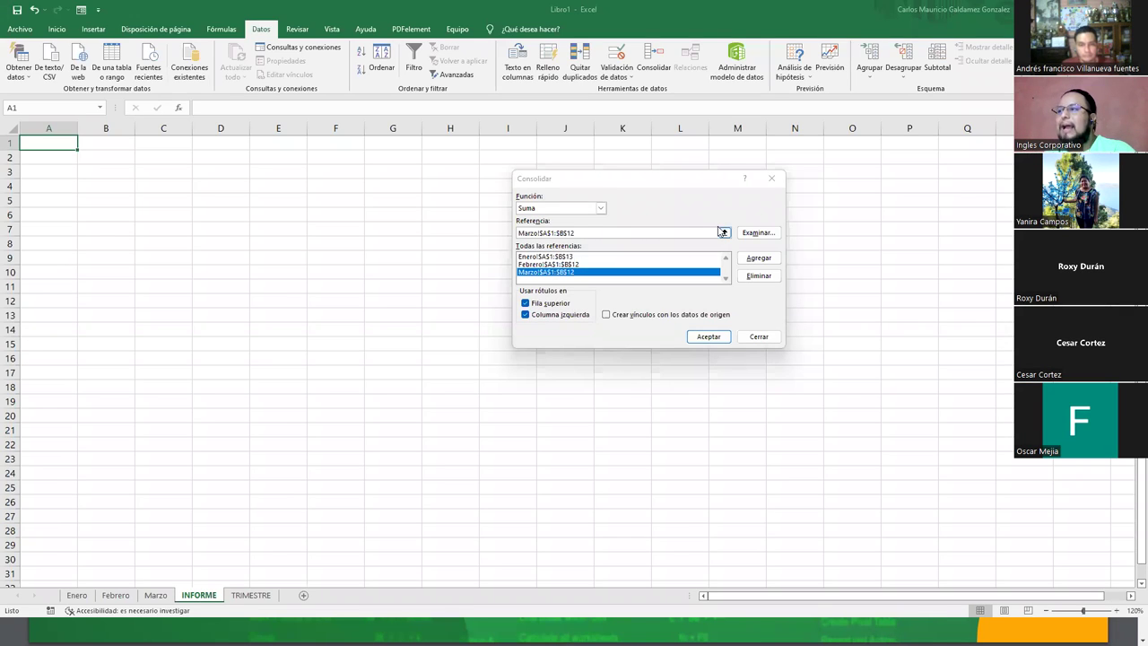
{"action": "left_click", "coordinate": [708, 334]}
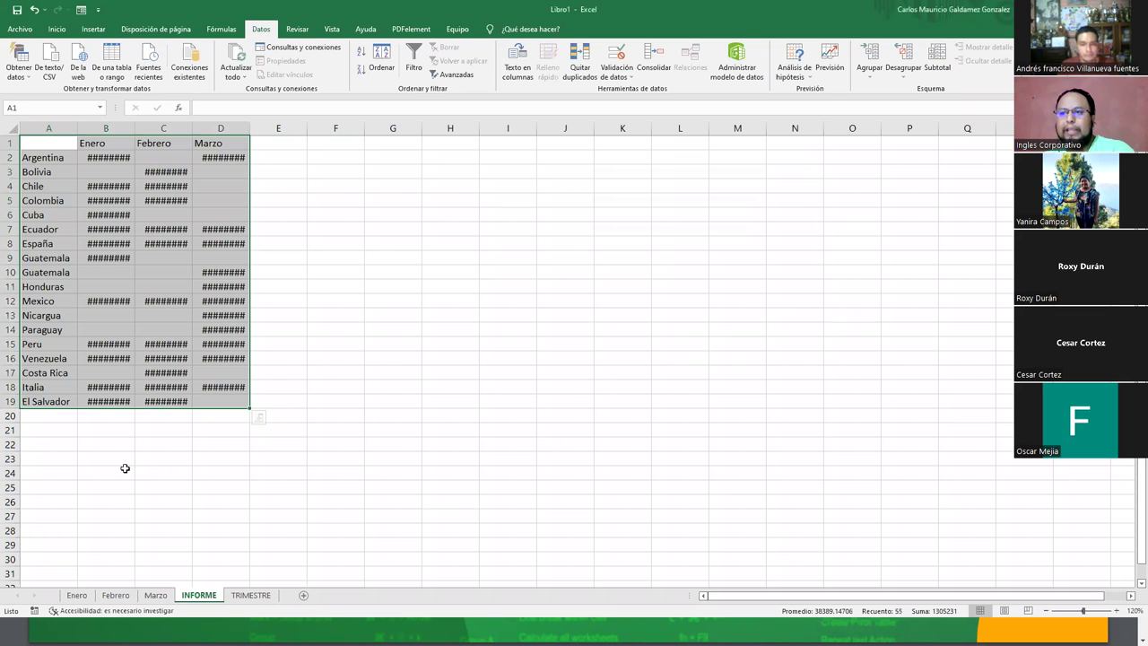
{"action": "left_click", "coordinate": [1116, 610]}
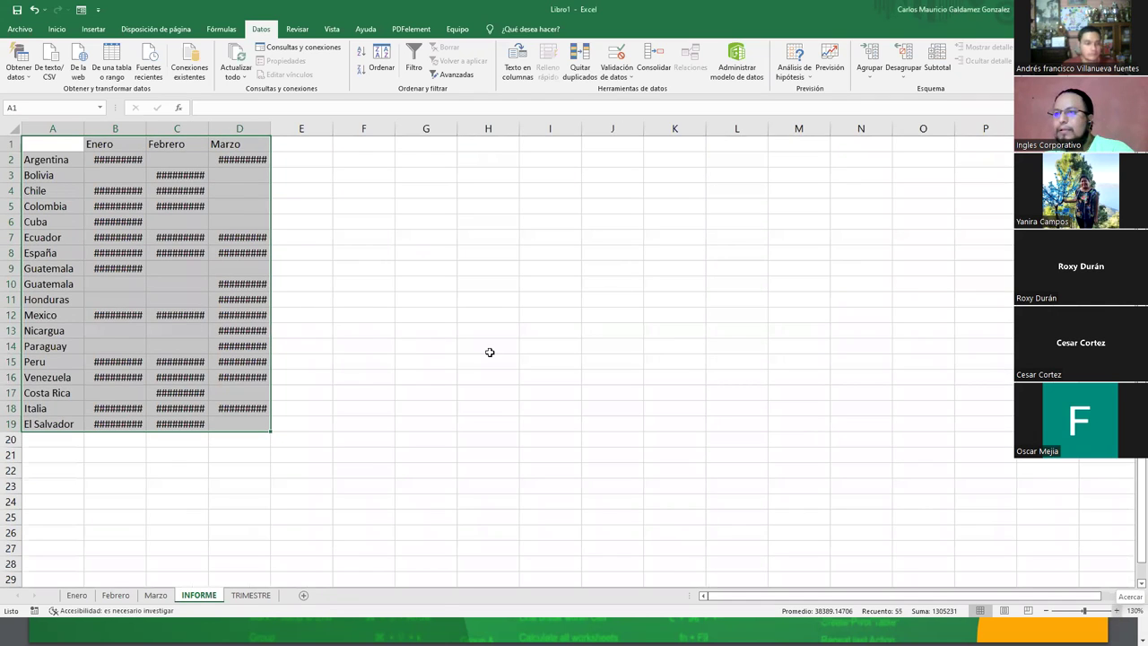
{"action": "scroll", "coordinate": [118, 271], "scroll_direction": "up", "scroll_amount": 2, "text": "ctrl"}
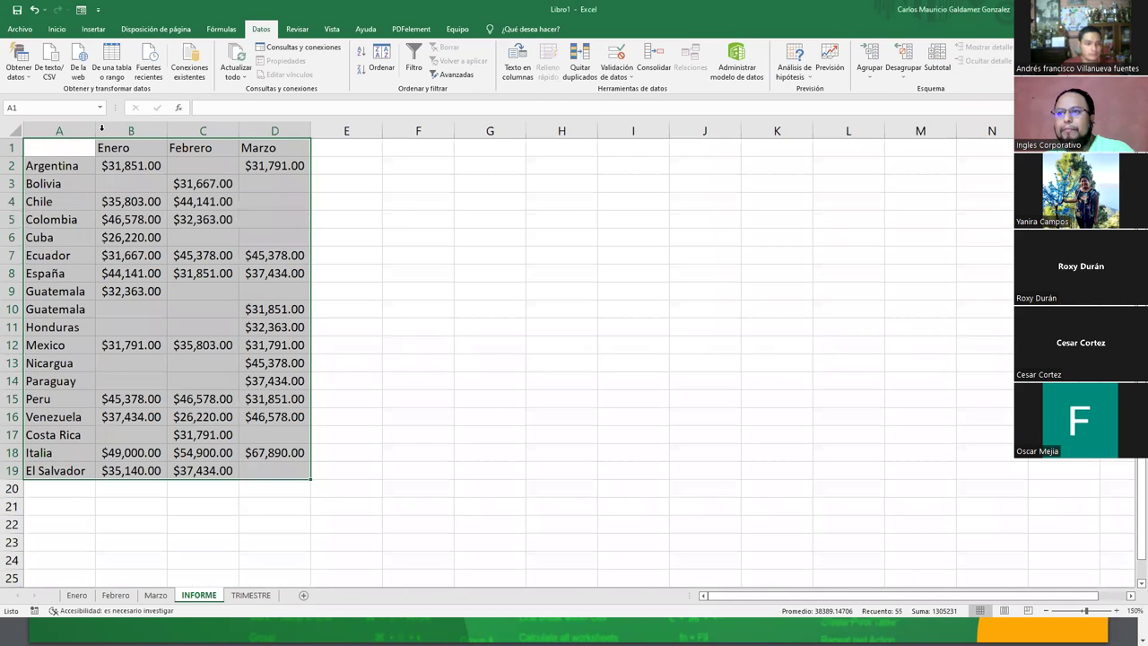
Step: Autofit columns B and D, widen column A, and select the two Guatemala rows
{"action": "double_click", "coordinate": [168, 129]}
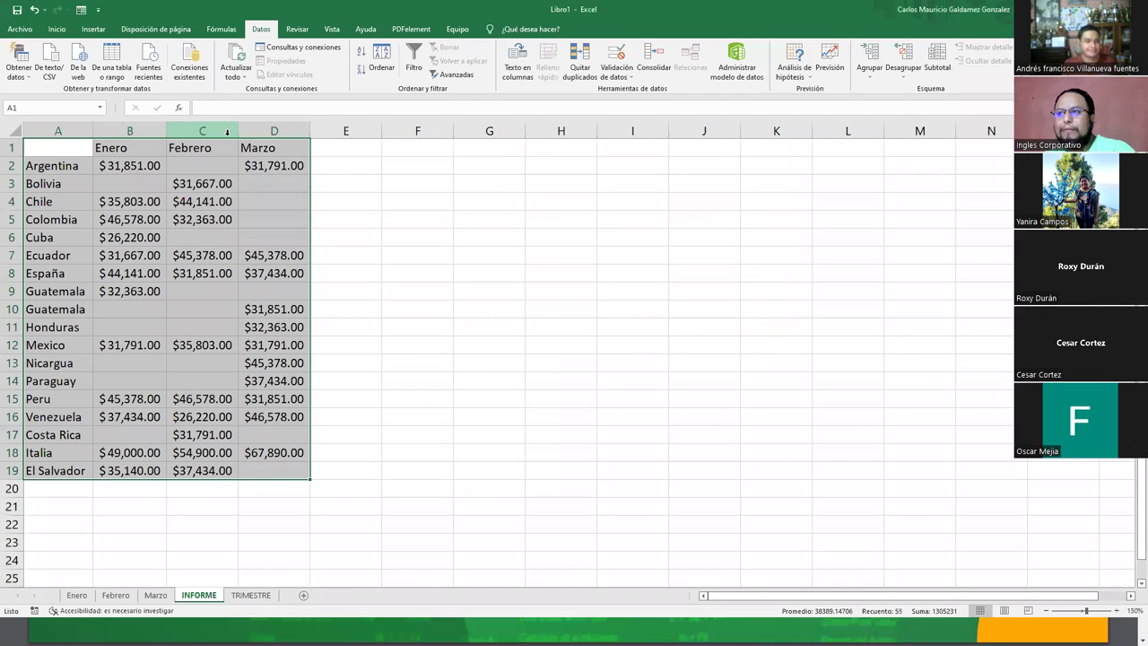
{"action": "double_click", "coordinate": [310, 132]}
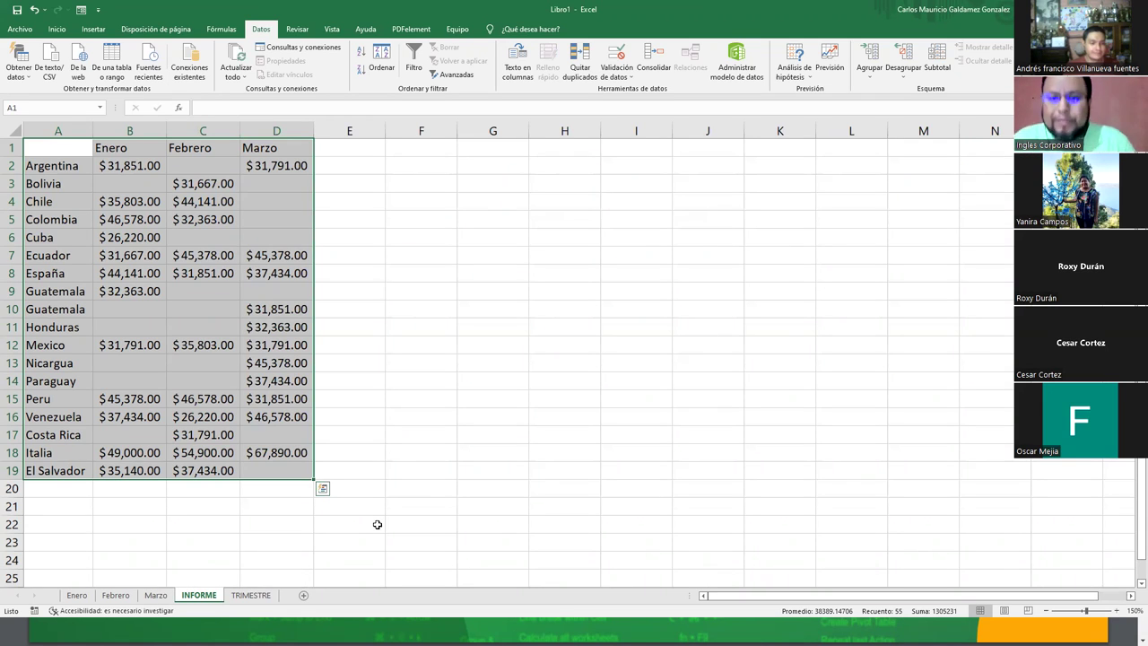
{"action": "left_click", "coordinate": [56, 167]}
{"action": "left_click", "coordinate": [70, 461], "text": "shift"}
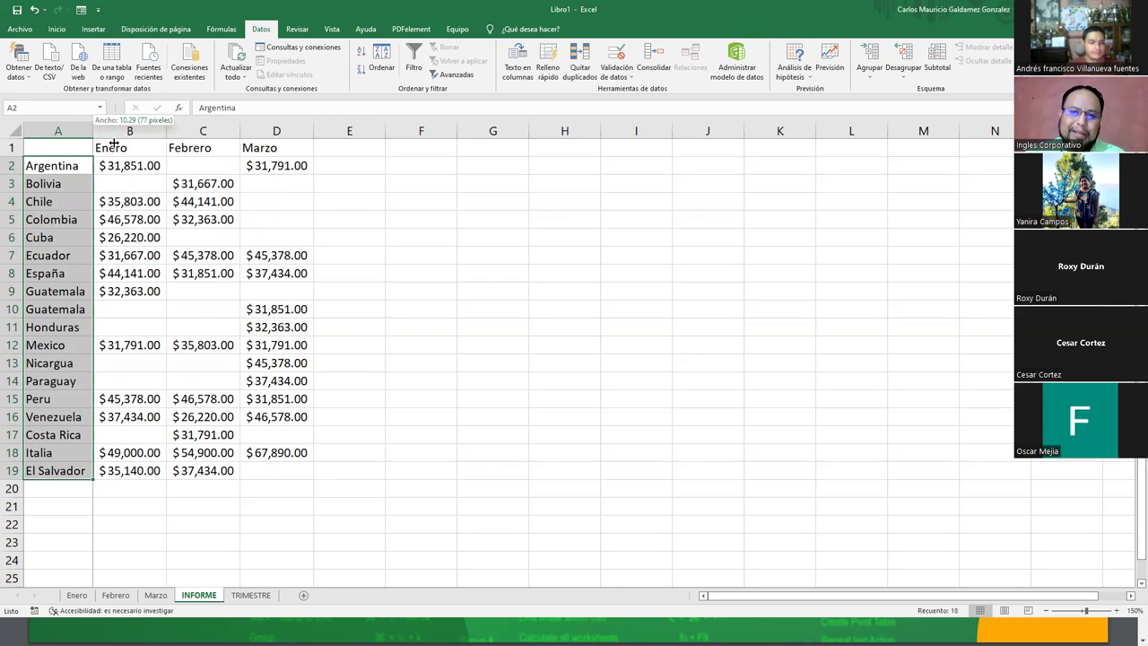
{"action": "left_click_drag", "start_coordinate": [93, 134], "coordinate": [116, 134]}
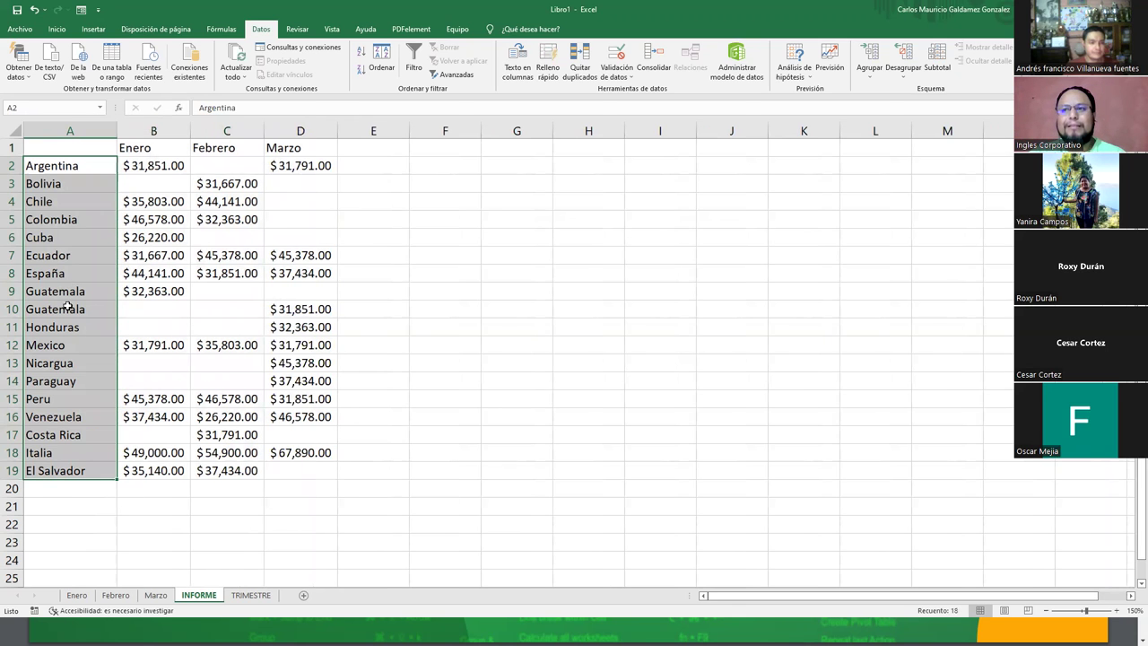
{"action": "left_click_drag", "start_coordinate": [67, 287], "coordinate": [67, 306]}
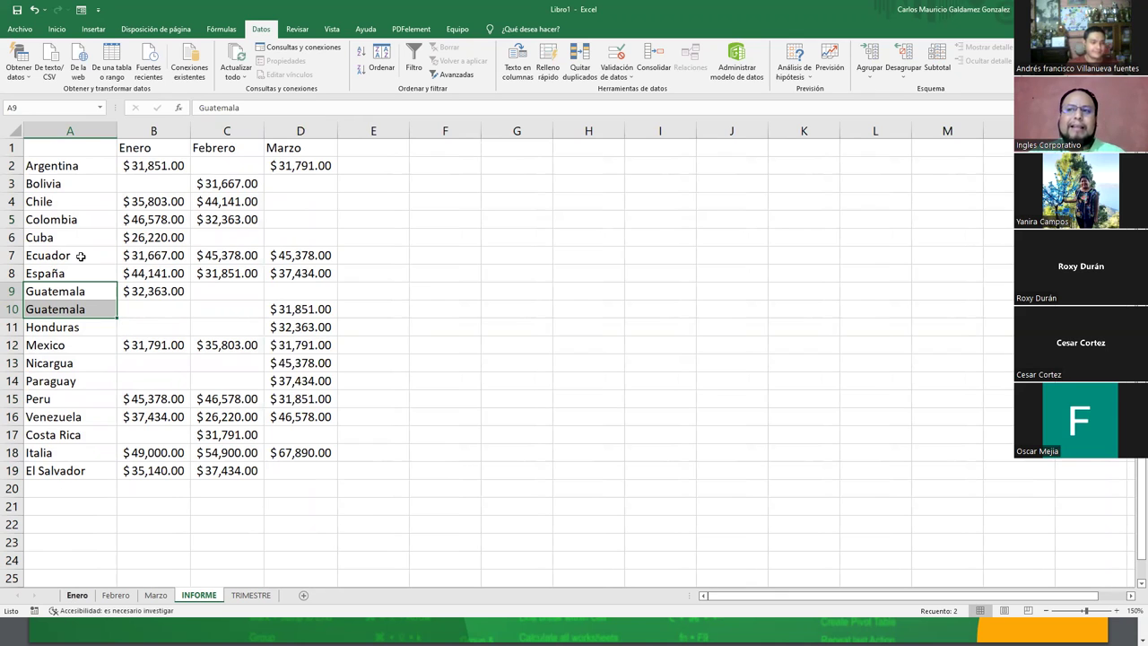
Step: Move Guatemala's Enero amount $32,363.00 from row 9 down to row 10
{"action": "left_click", "coordinate": [66, 295]}
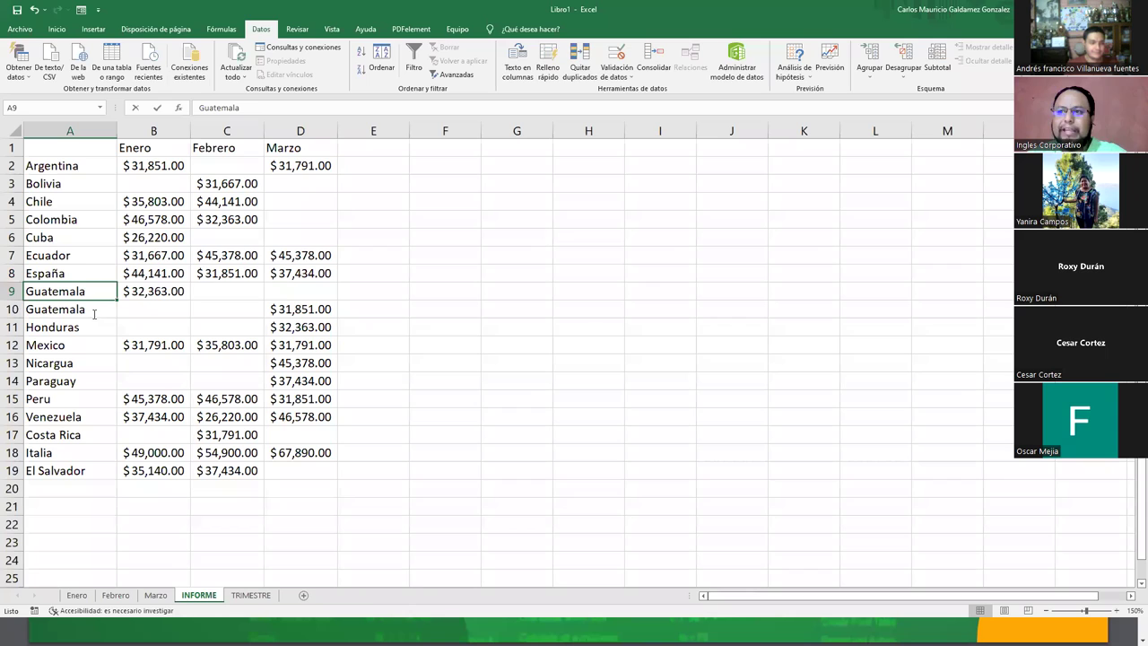
{"action": "key", "text": "Down"}
{"action": "key", "text": "F2"}
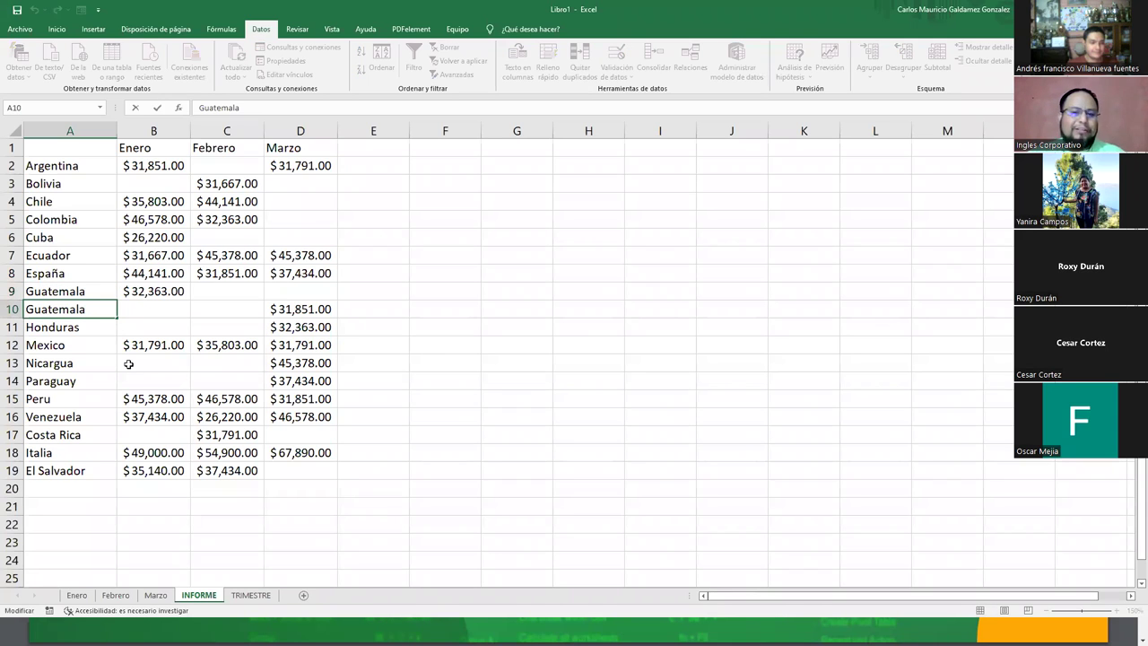
{"action": "left_click", "coordinate": [153, 297]}
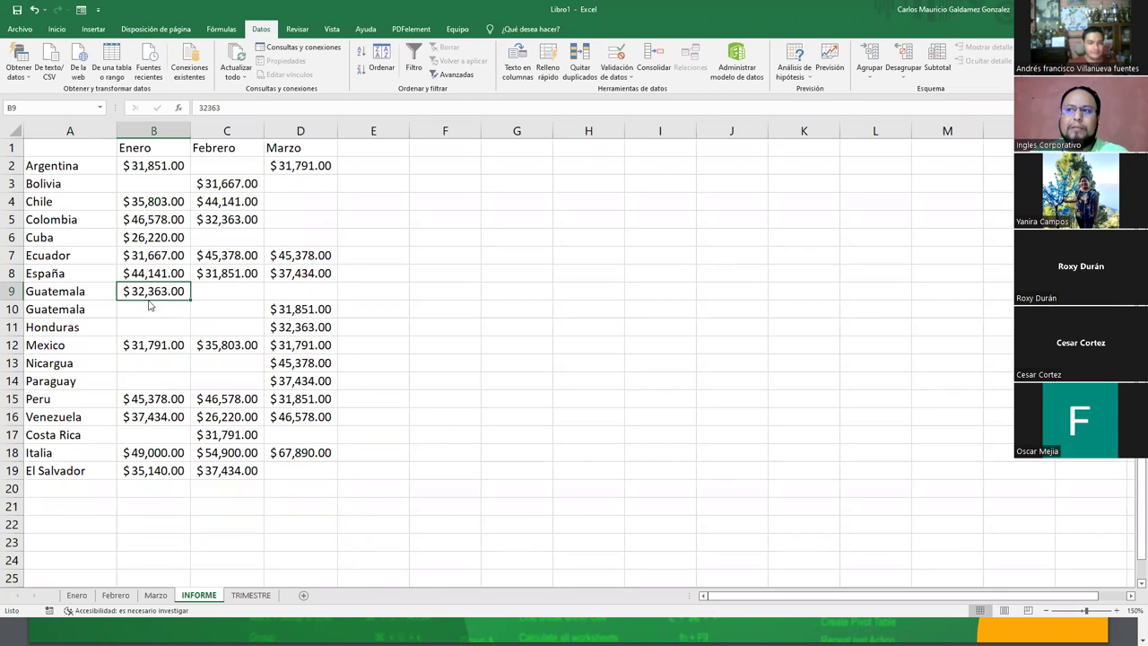
{"action": "left_click_drag", "start_coordinate": [150, 302], "coordinate": [151, 320]}
{"action": "left_click", "coordinate": [70, 308]}
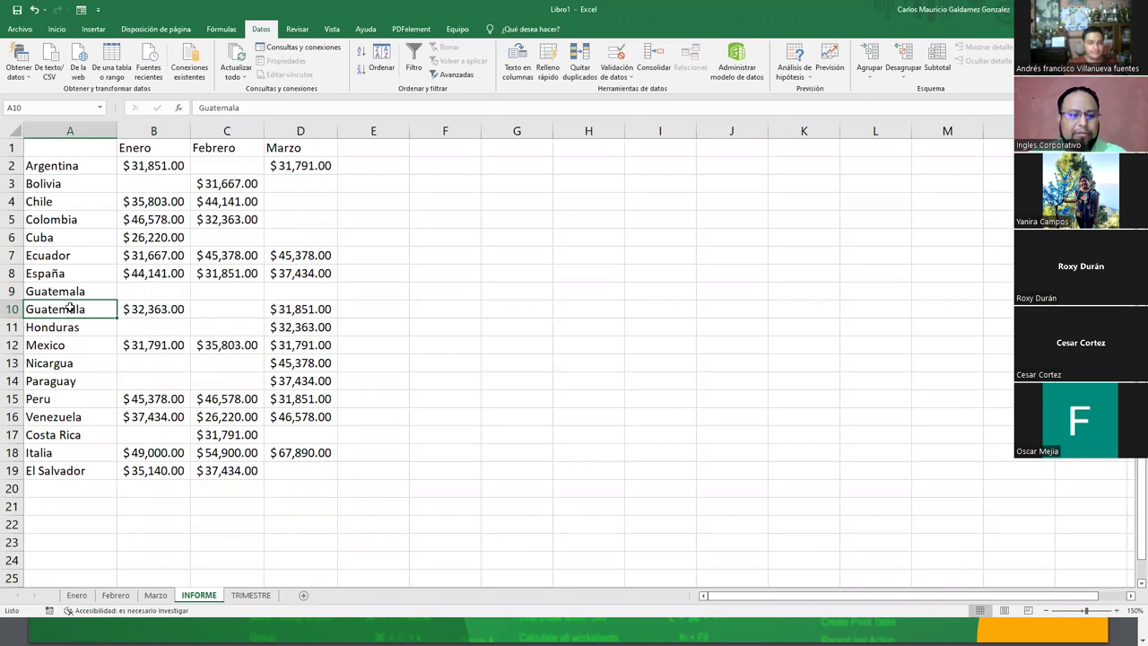
{"action": "key", "text": "F2"}
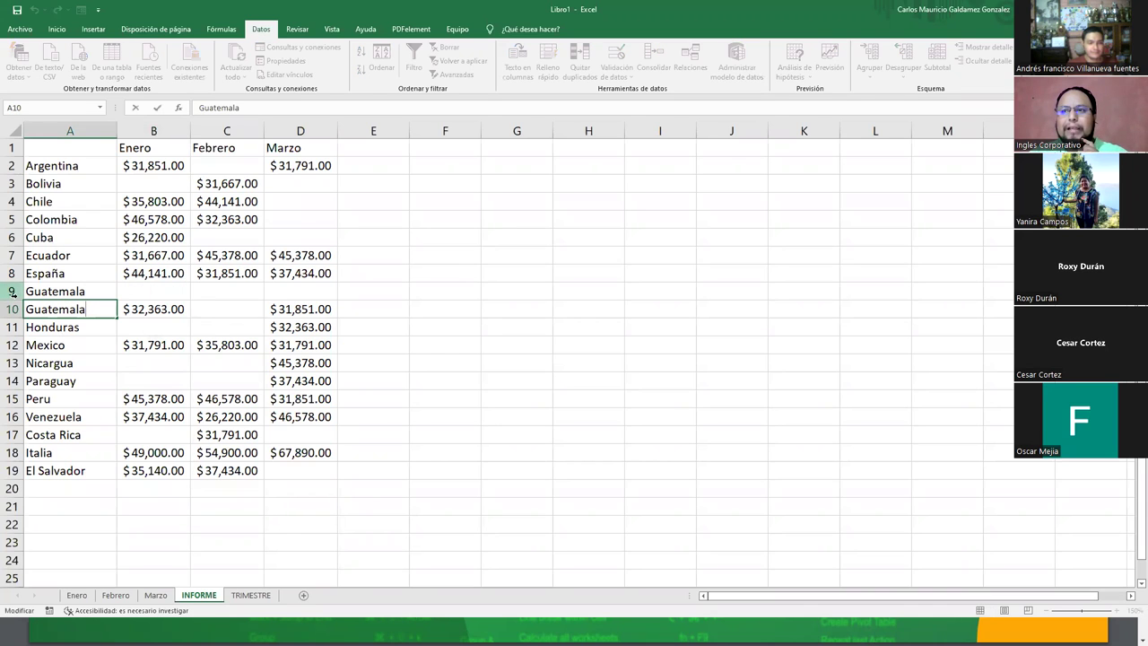
Step: Delete the now-empty Guatemala row 9
{"action": "right_click", "coordinate": [16, 296]}
{"action": "left_click", "coordinate": [41, 392]}
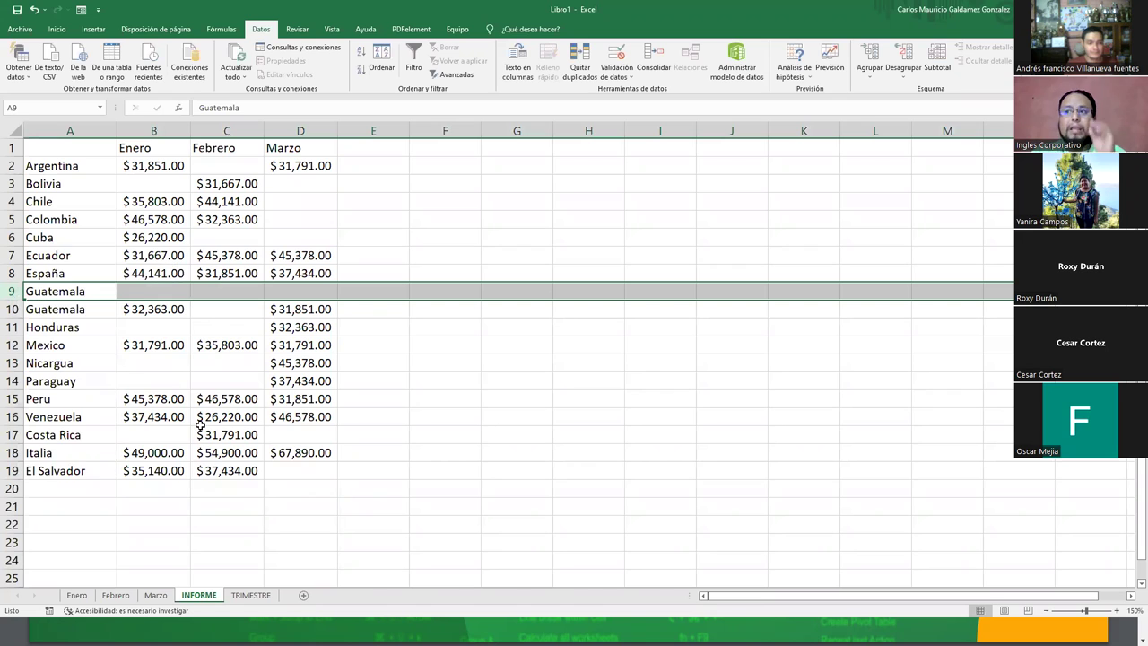
{"action": "left_click", "coordinate": [200, 398]}
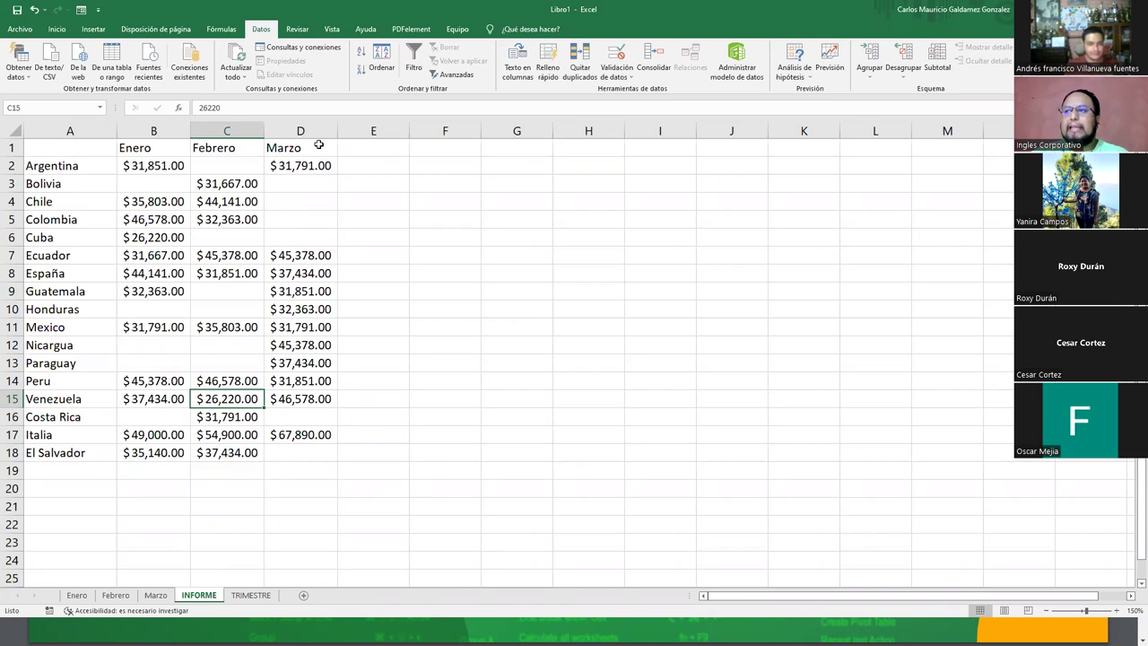
Step: Zoom in on the INFORME sheet and scroll back to the top of the table
{"action": "left_click", "coordinate": [1118, 610]}
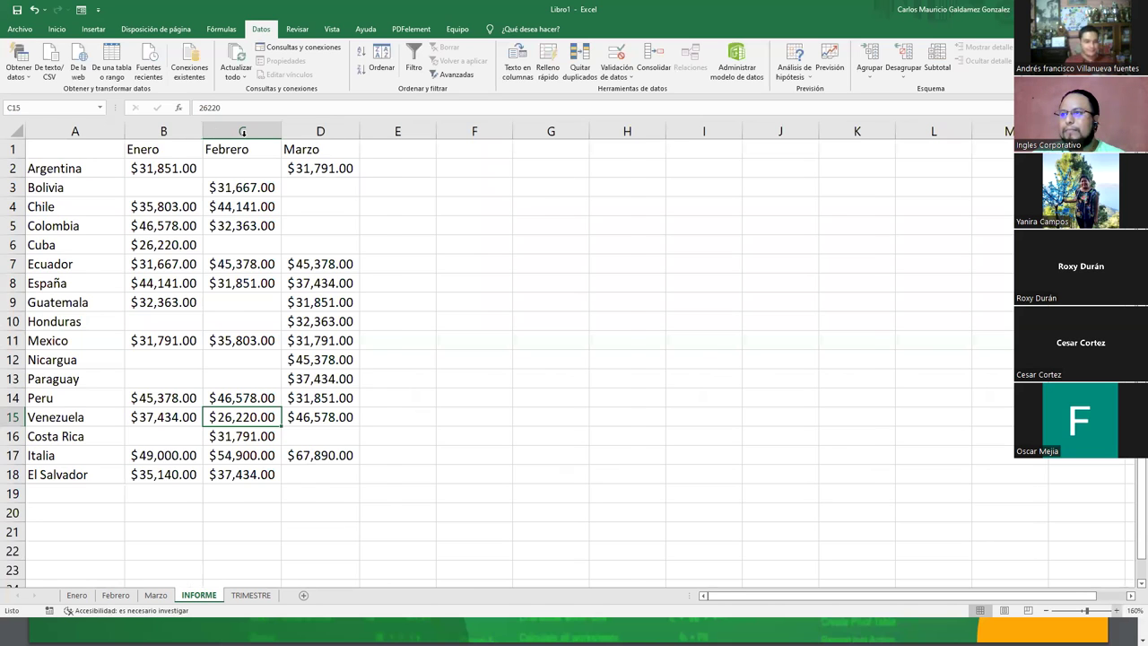
{"action": "scroll", "coordinate": [307, 137], "scroll_direction": "up", "scroll_amount": 1}
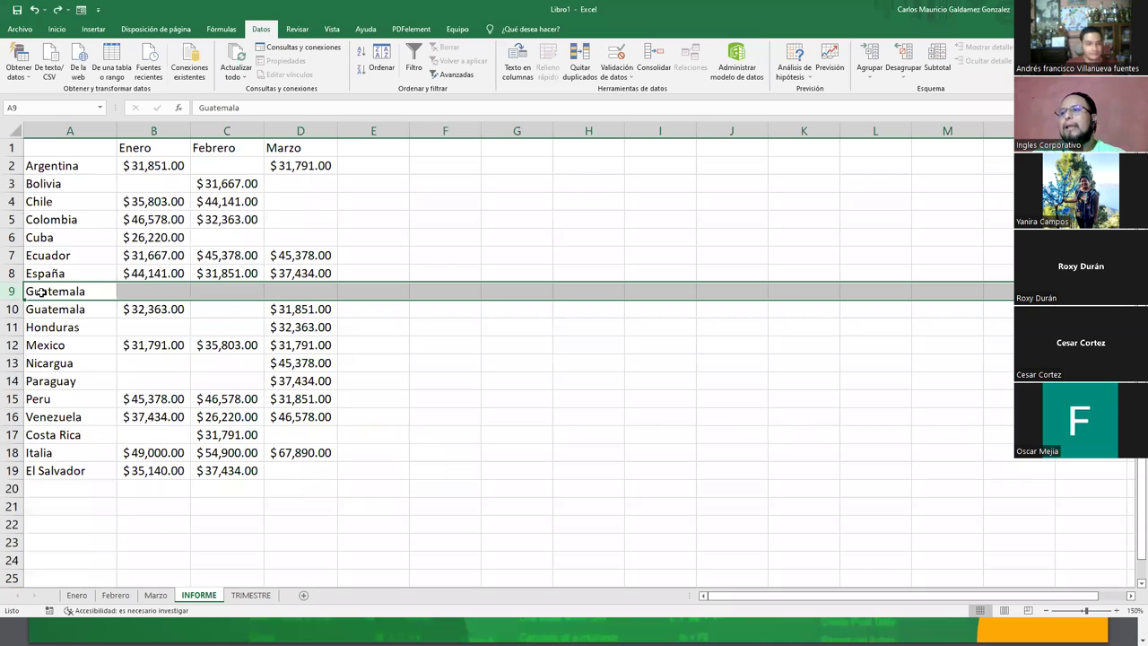
{"action": "left_click", "coordinate": [227, 307], "text": "shift"}
{"action": "key", "text": "shift+Right"}
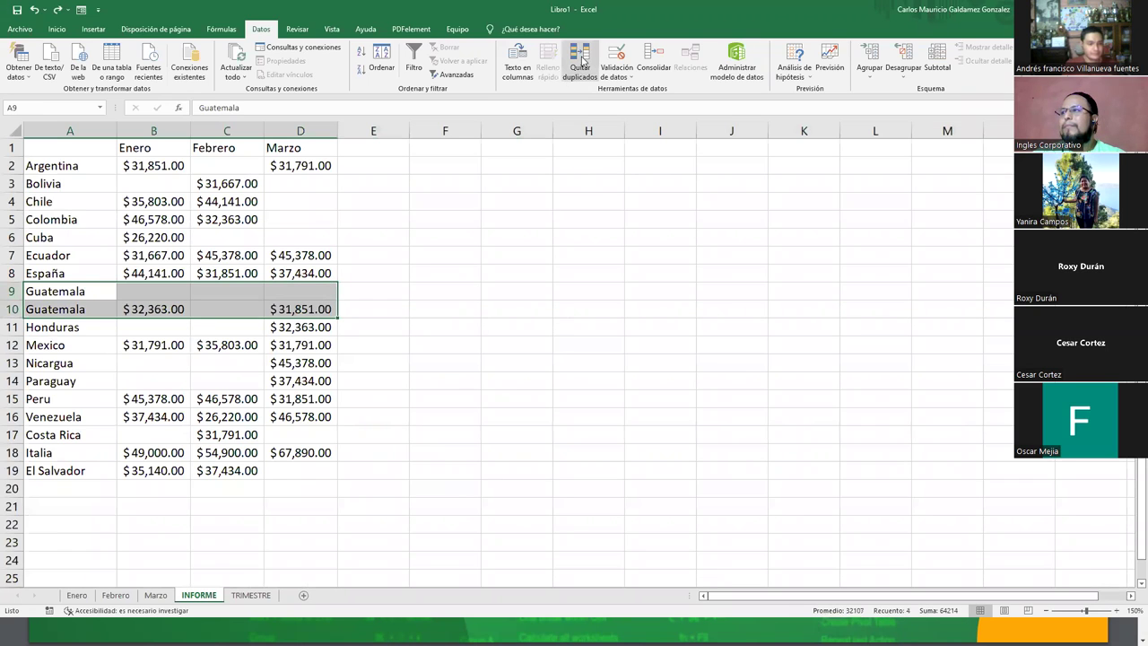
{"action": "left_click", "coordinate": [581, 61]}
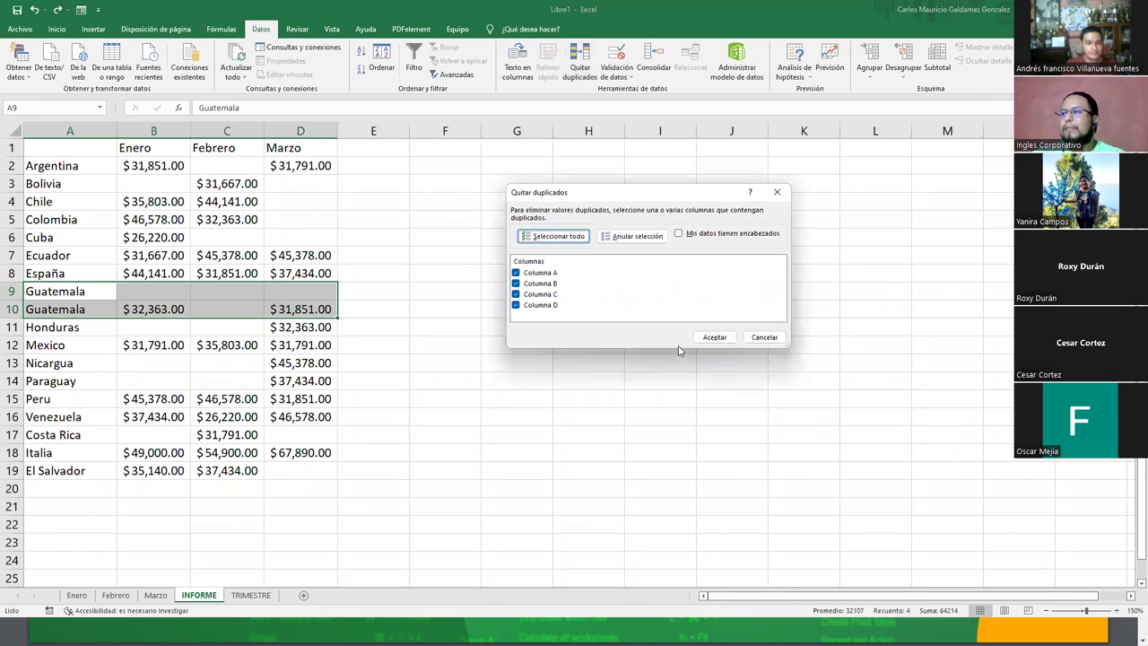
{"action": "left_click", "coordinate": [516, 295]}
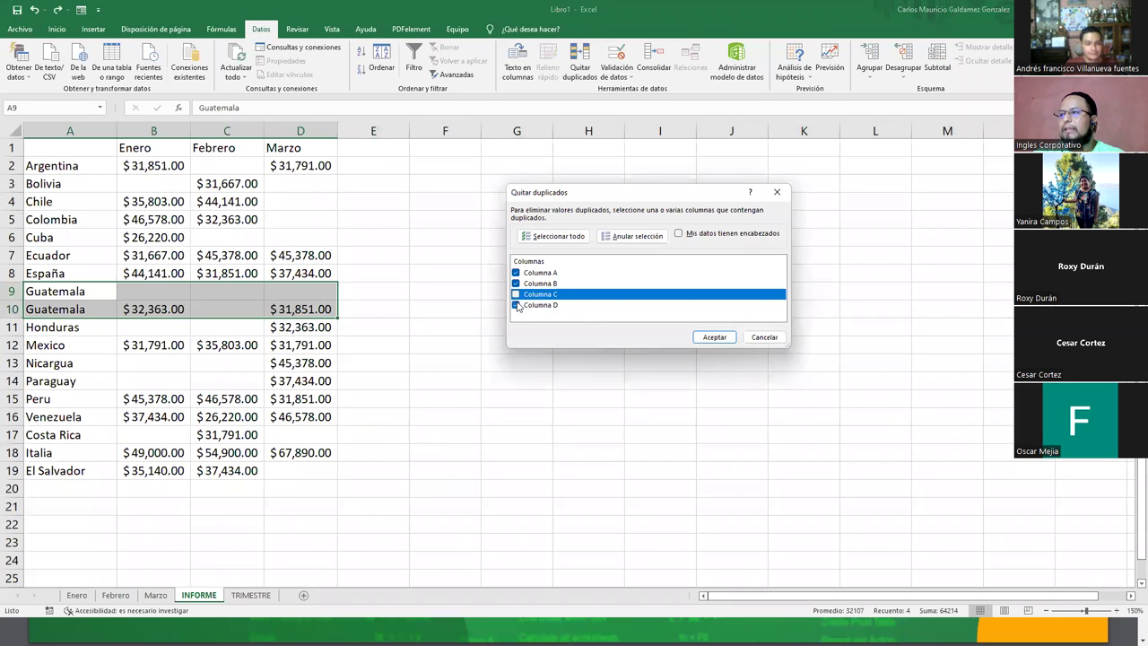
{"action": "left_click", "coordinate": [714, 336]}
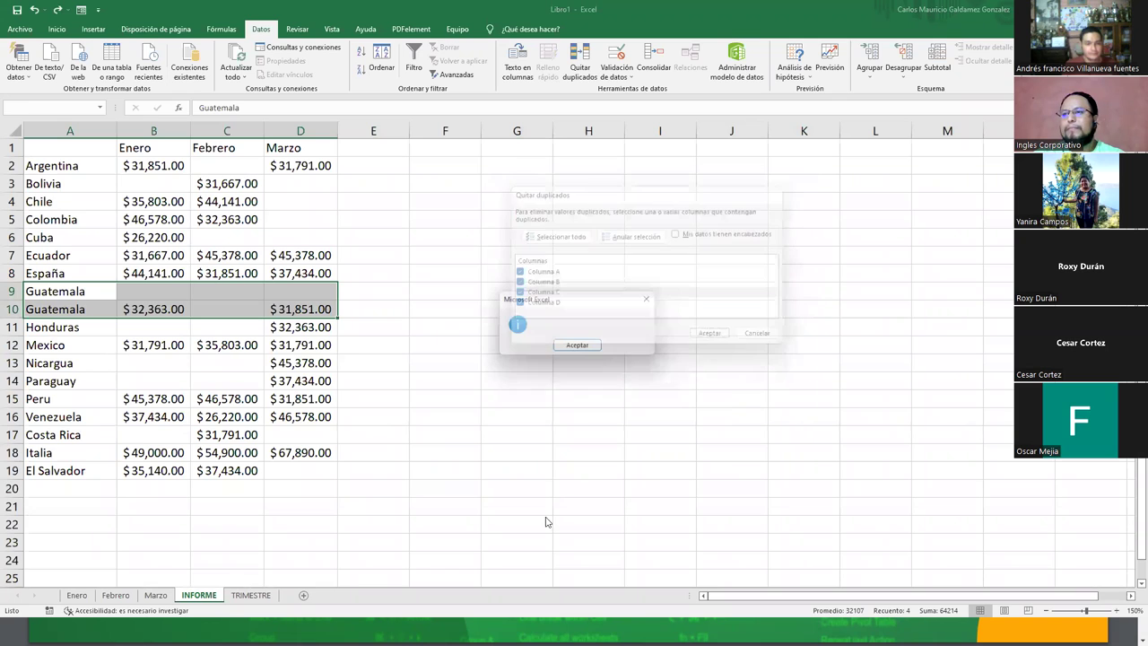
{"action": "left_click", "coordinate": [570, 348]}
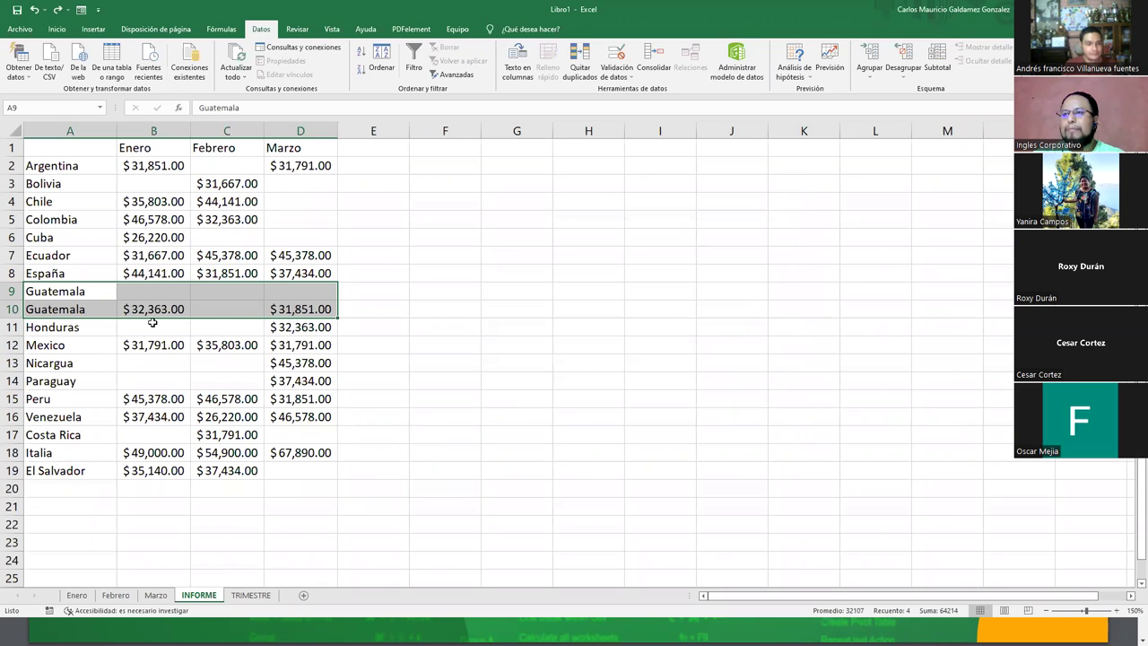
{"action": "double_click", "coordinate": [100, 295]}
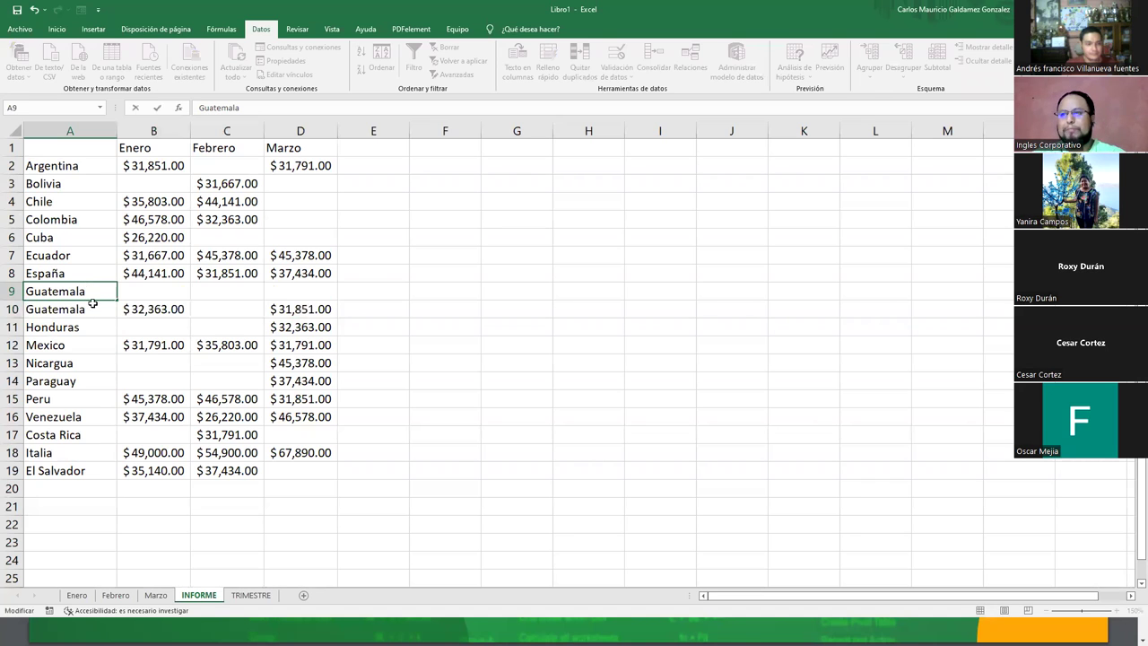
{"action": "left_click", "coordinate": [98, 296]}
{"action": "left_click", "coordinate": [309, 305], "text": "shift"}
{"action": "left_click", "coordinate": [576, 69]}
{"action": "left_click", "coordinate": [714, 337]}
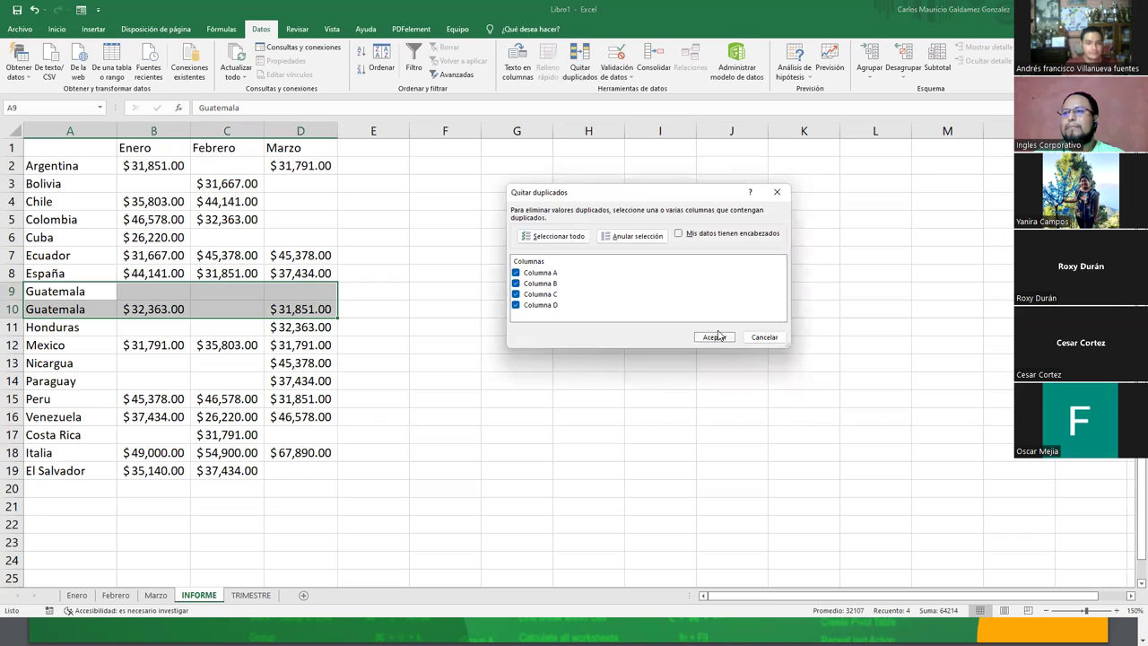
{"action": "left_click", "coordinate": [579, 347]}
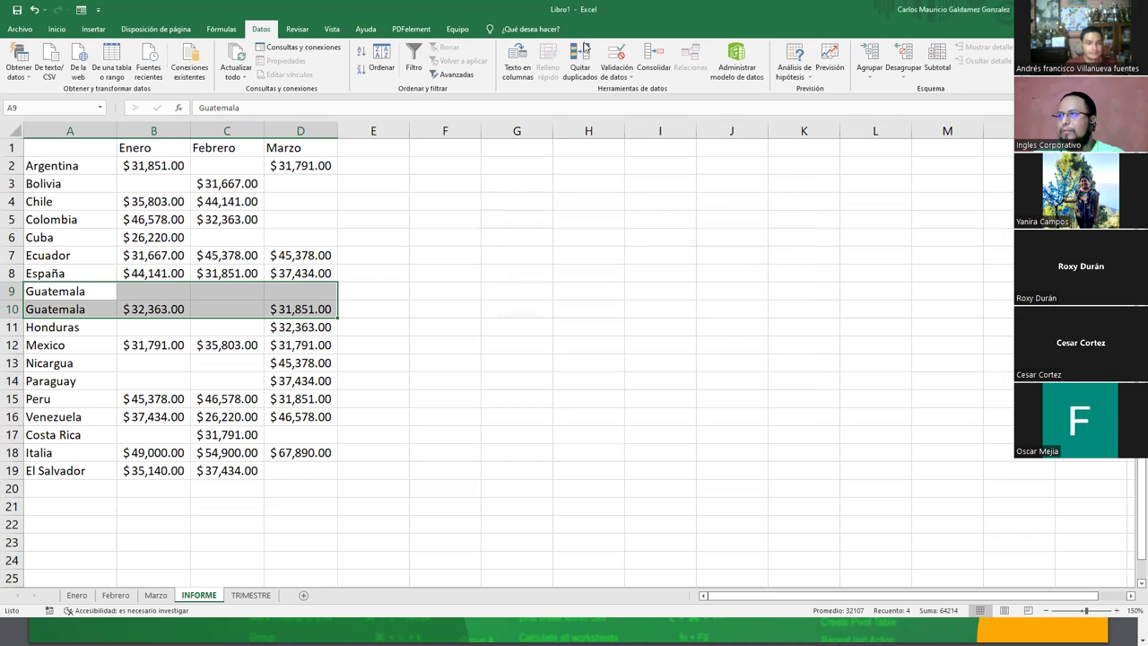
{"action": "left_click", "coordinate": [579, 69]}
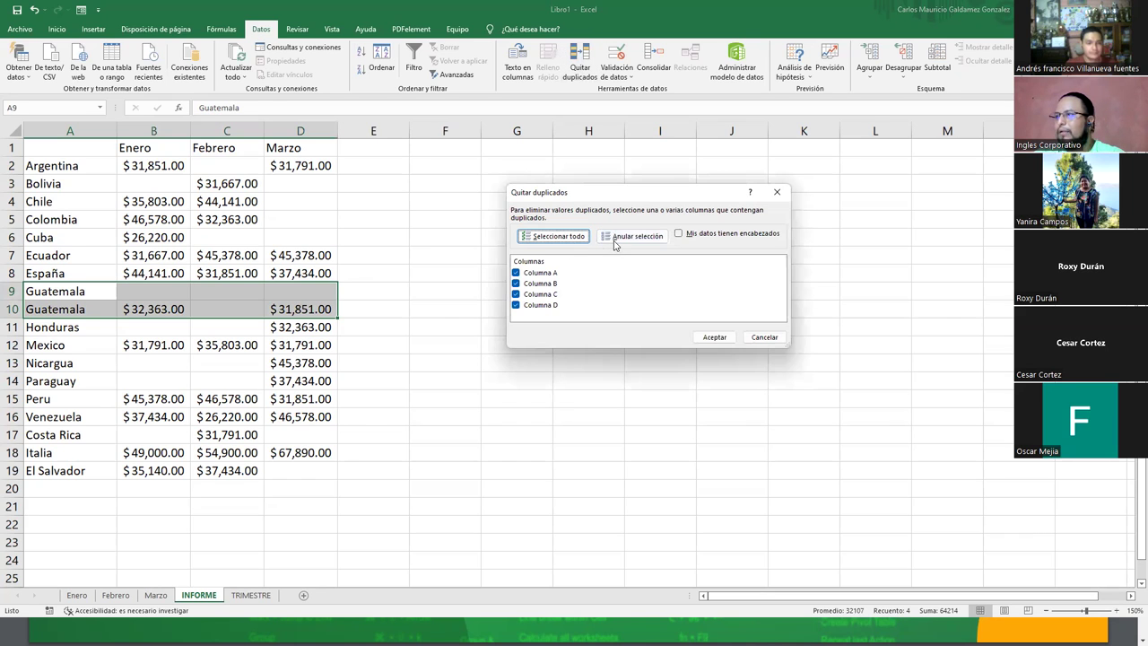
{"action": "left_click", "coordinate": [679, 234]}
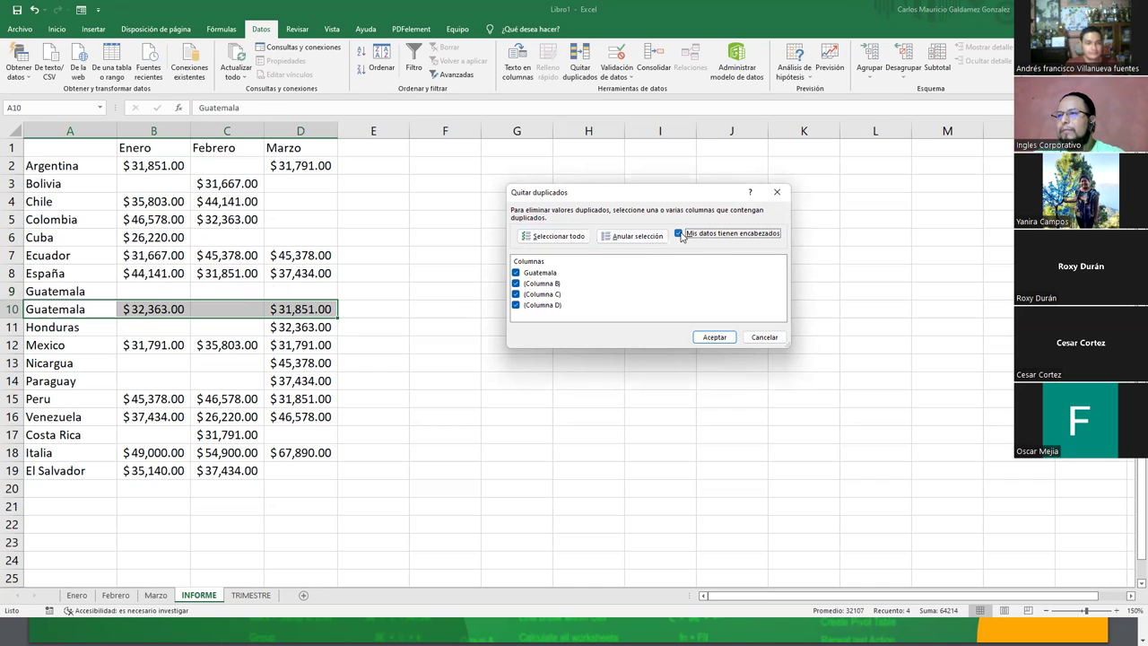
{"action": "left_click", "coordinate": [679, 234]}
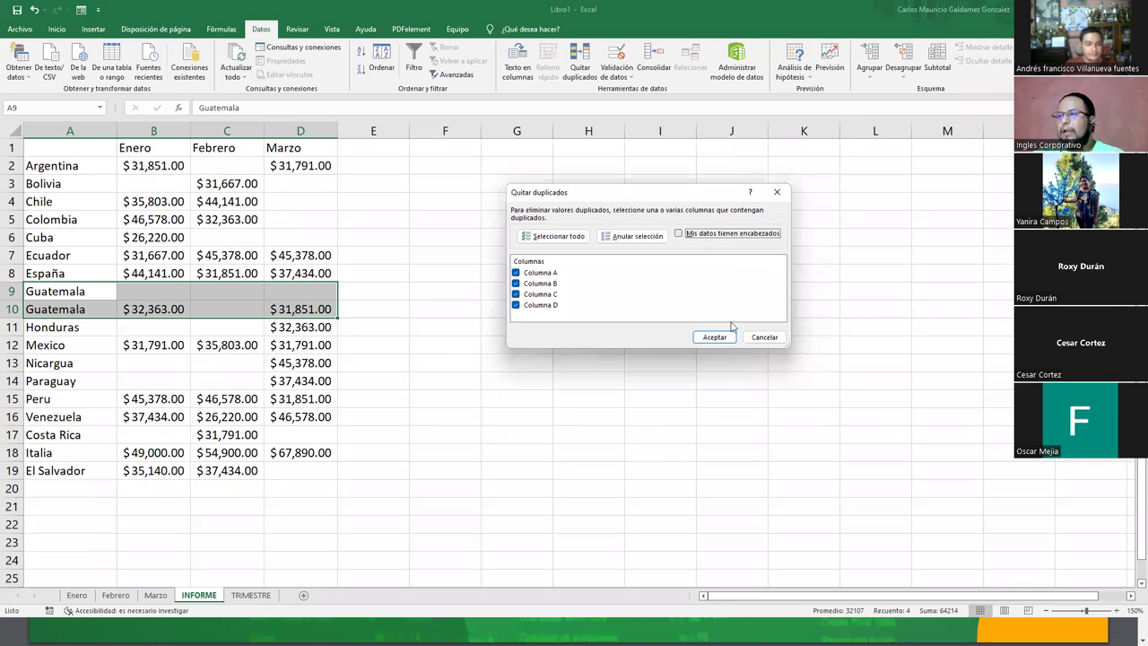
{"action": "left_click", "coordinate": [763, 338]}
{"action": "left_click", "coordinate": [434, 369]}
{"action": "left_click", "coordinate": [54, 291]}
{"action": "key", "text": "Down"}
{"action": "left_click", "coordinate": [130, 307]}
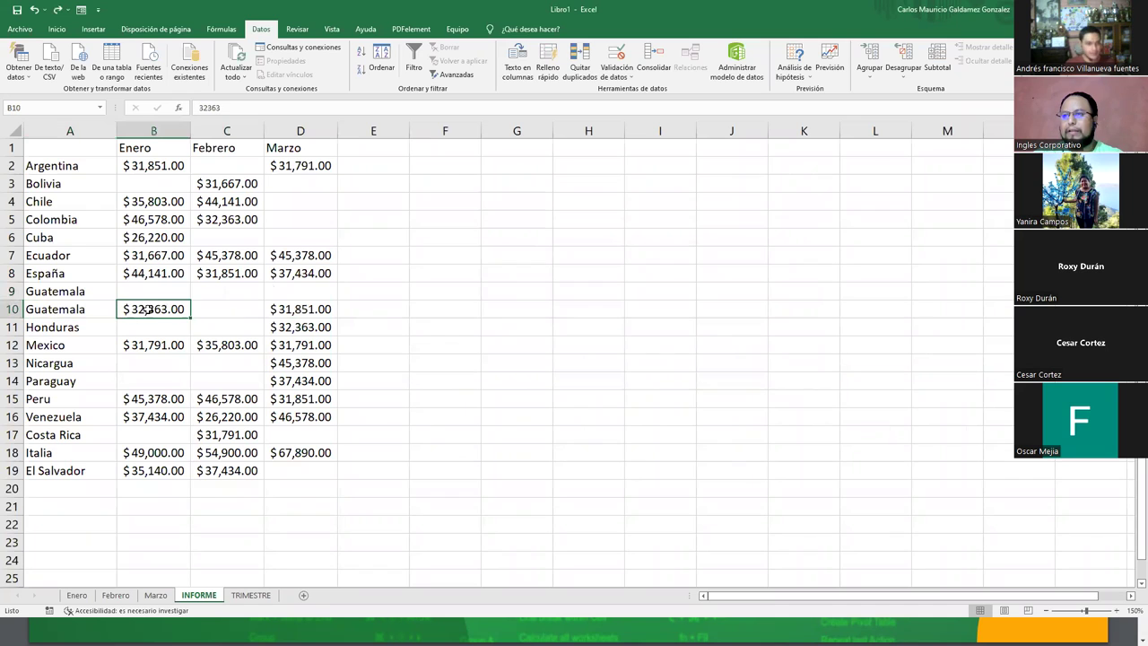
{"action": "left_click_drag", "start_coordinate": [150, 317], "coordinate": [152, 300]}
{"action": "left_click", "coordinate": [171, 313]}
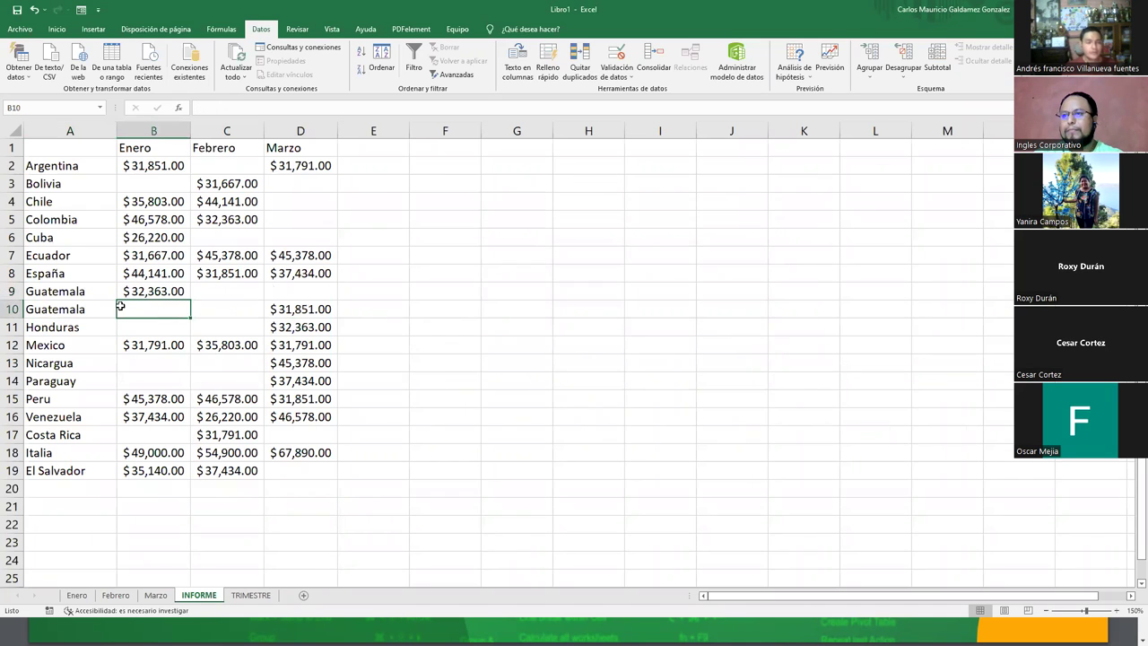
{"action": "left_click_drag", "start_coordinate": [83, 290], "coordinate": [267, 294]}
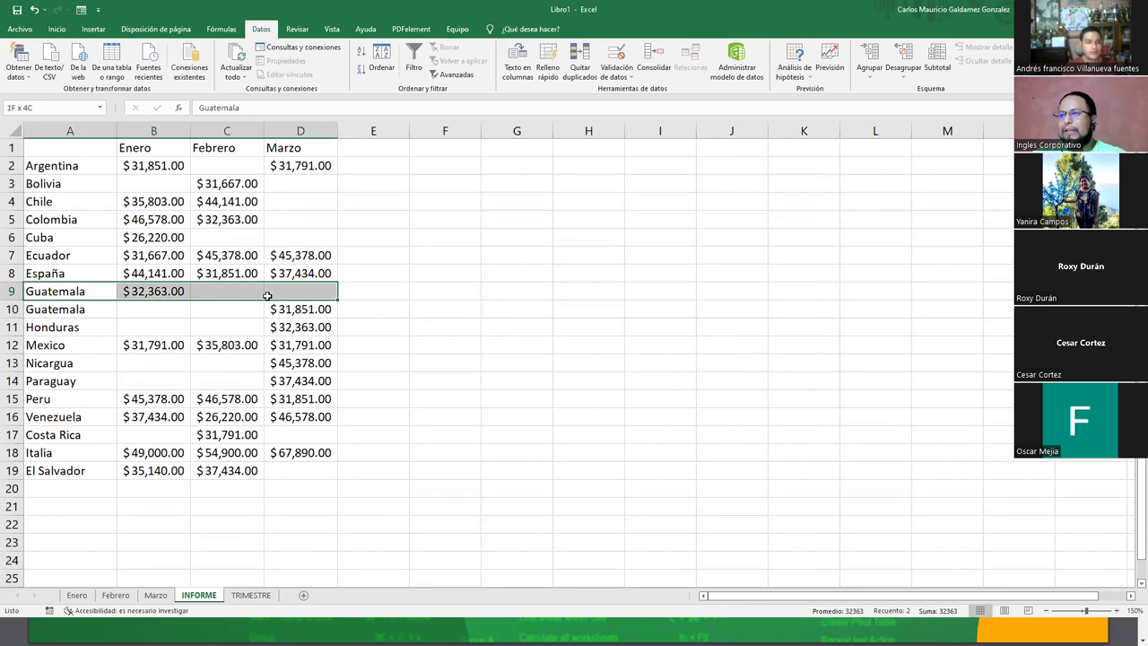
{"action": "left_click", "coordinate": [101, 132]}
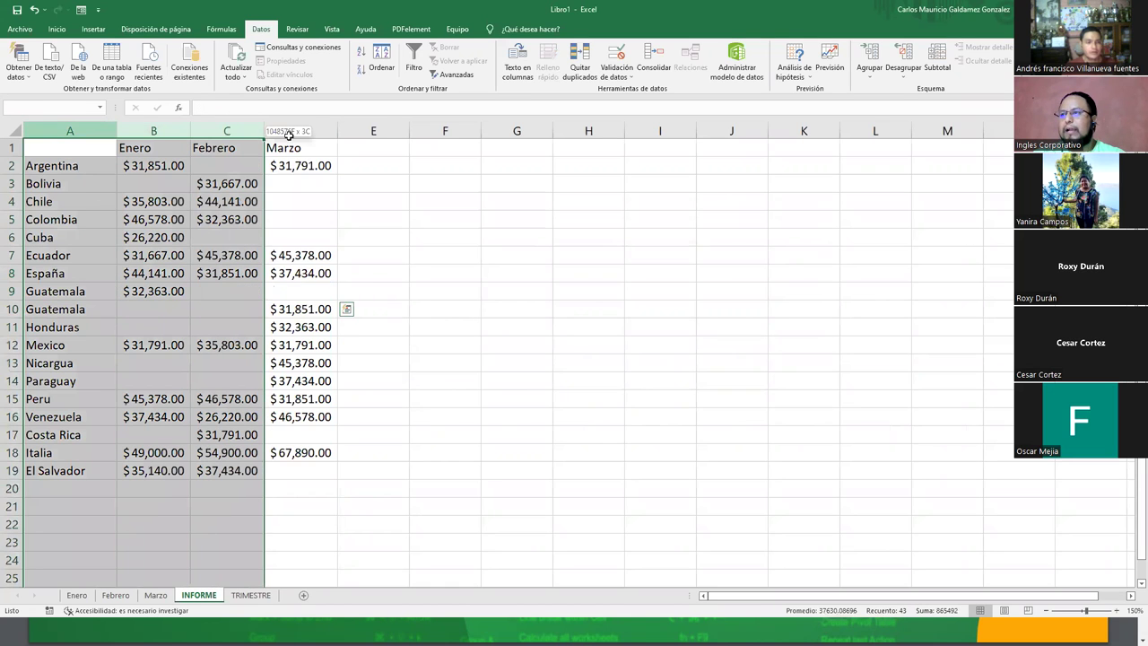
{"action": "left_click_drag", "start_coordinate": [101, 132], "coordinate": [304, 132]}
{"action": "left_click", "coordinate": [581, 60]}
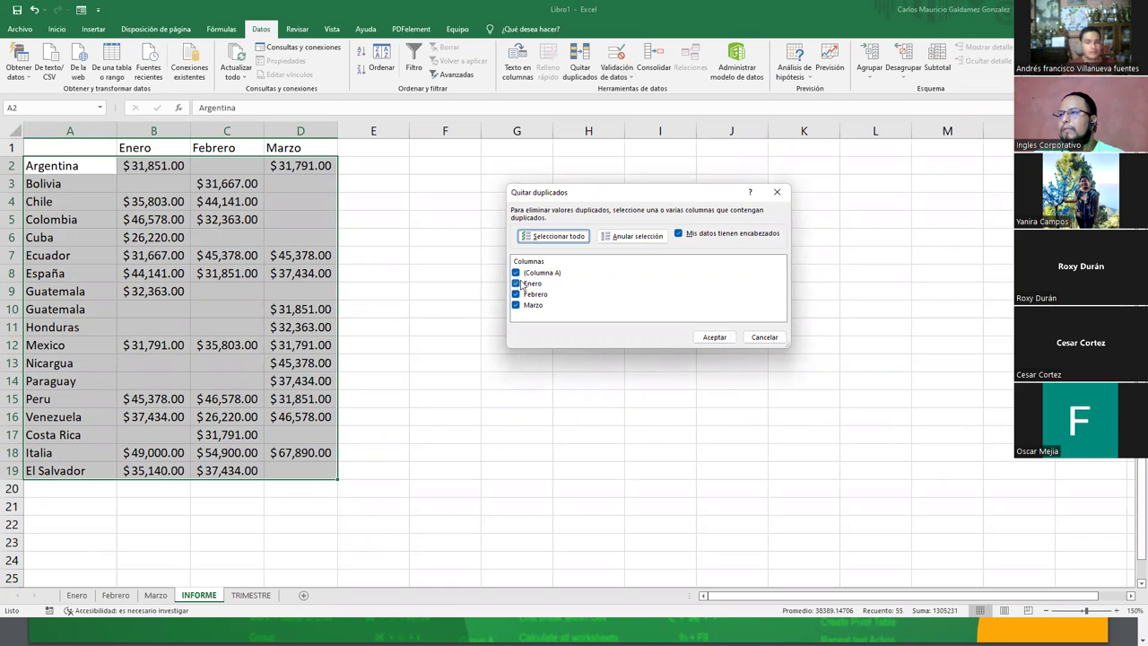
{"action": "left_click", "coordinate": [521, 283]}
{"action": "left_click", "coordinate": [516, 294]}
{"action": "left_click", "coordinate": [515, 283]}
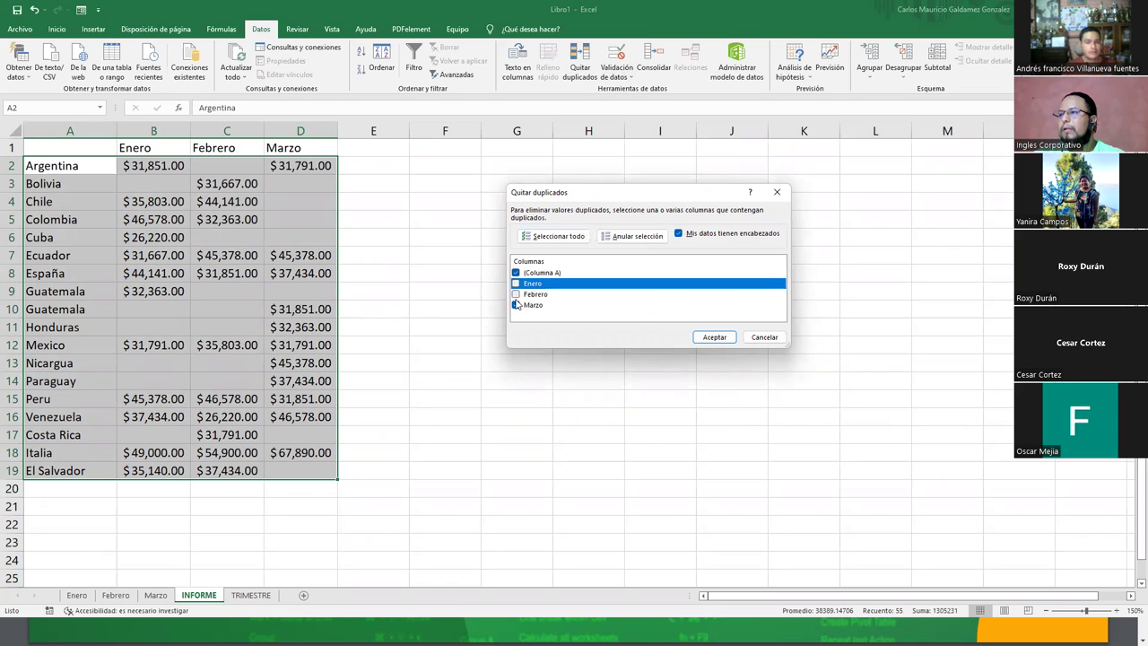
{"action": "left_click", "coordinate": [583, 305]}
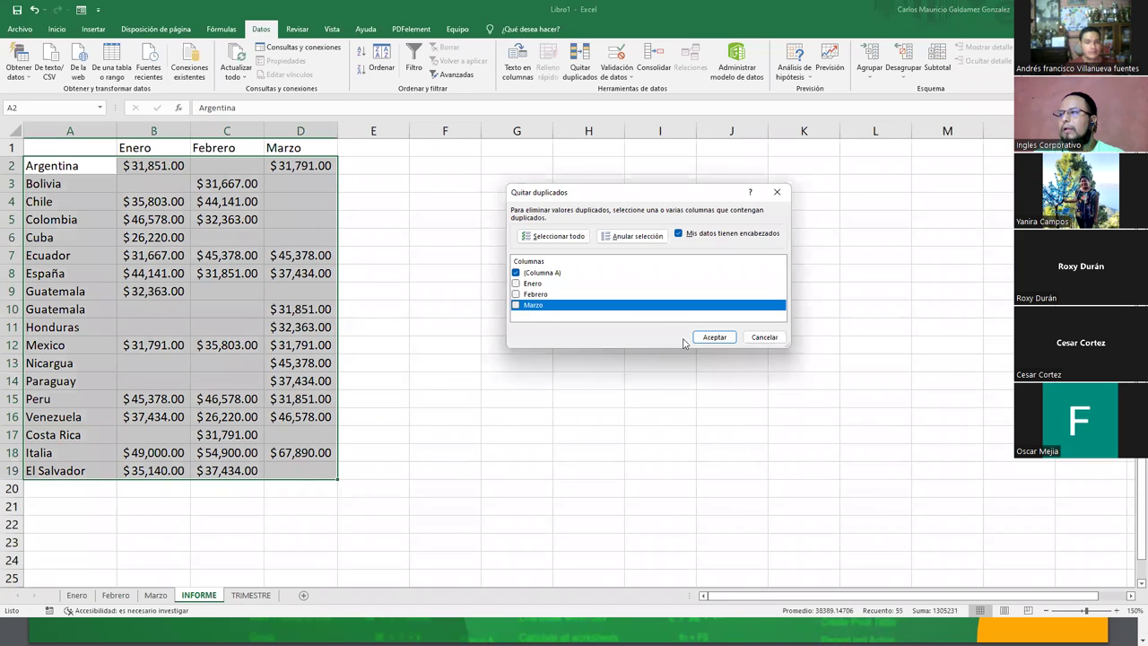
{"action": "left_click", "coordinate": [708, 336]}
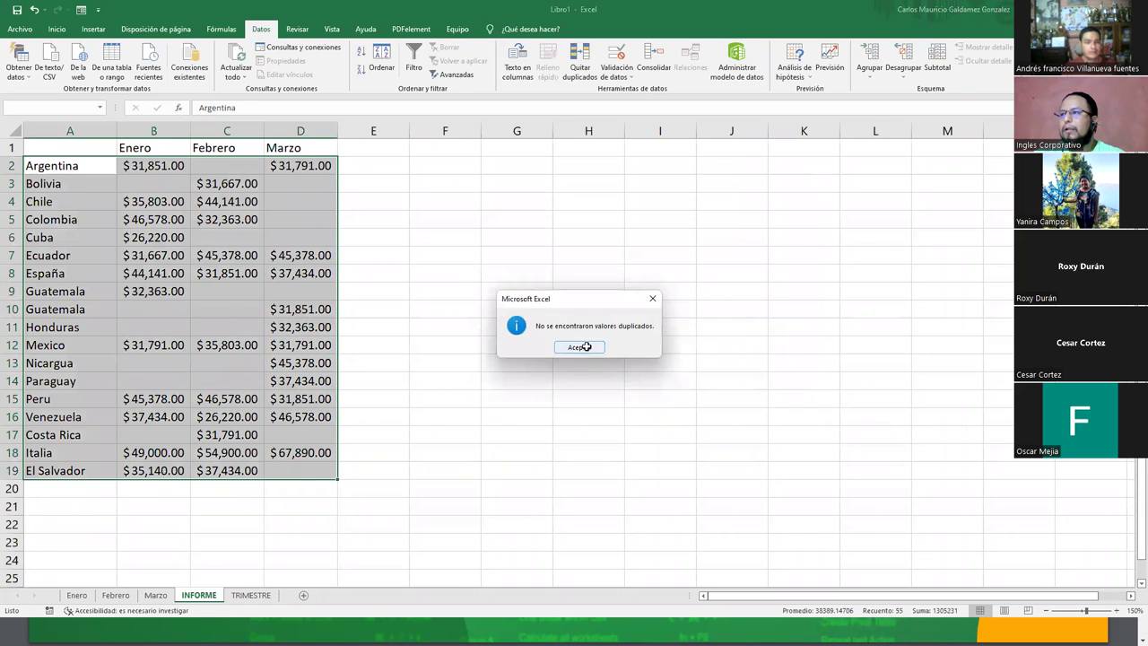
{"action": "left_click", "coordinate": [592, 347]}
{"action": "left_click", "coordinate": [579, 63]}
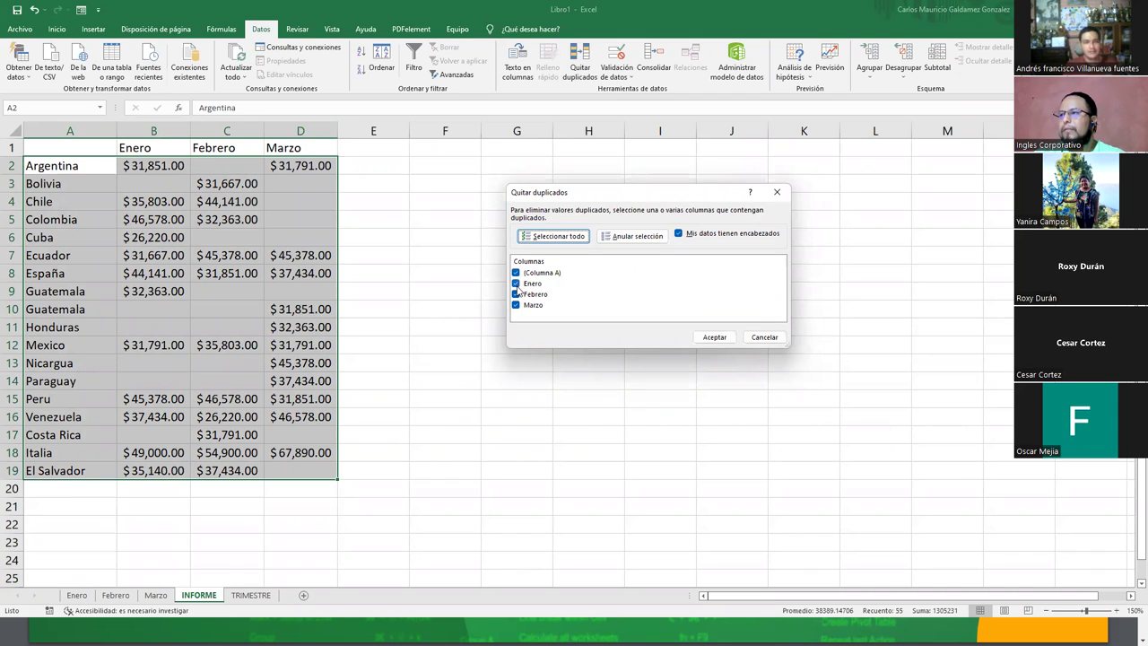
{"action": "left_click", "coordinate": [517, 273]}
{"action": "left_click", "coordinate": [714, 336]}
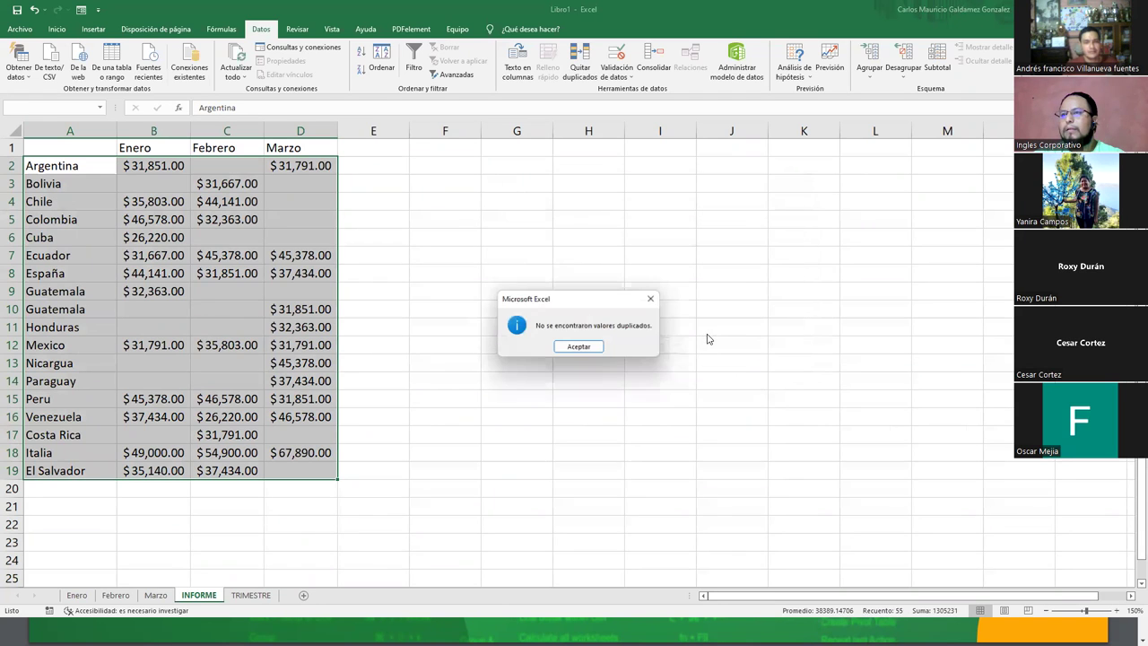
{"action": "left_click", "coordinate": [581, 355]}
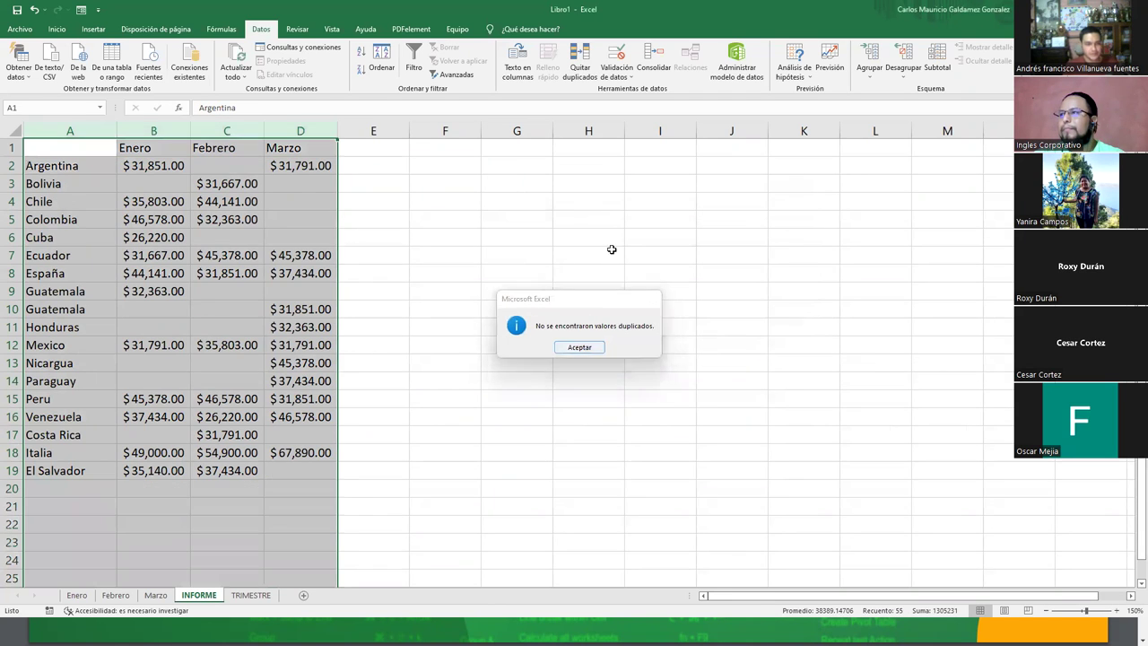
{"action": "left_click", "coordinate": [580, 65]}
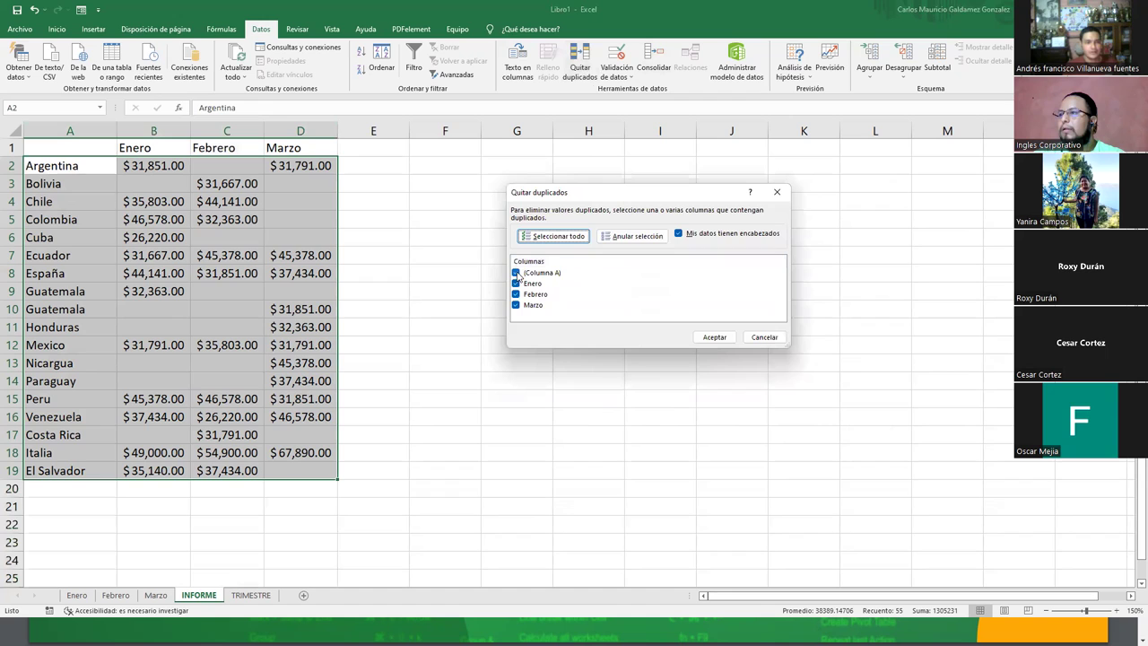
{"action": "left_click", "coordinate": [516, 283]}
{"action": "left_click", "coordinate": [515, 294]}
{"action": "left_click", "coordinate": [516, 305]}
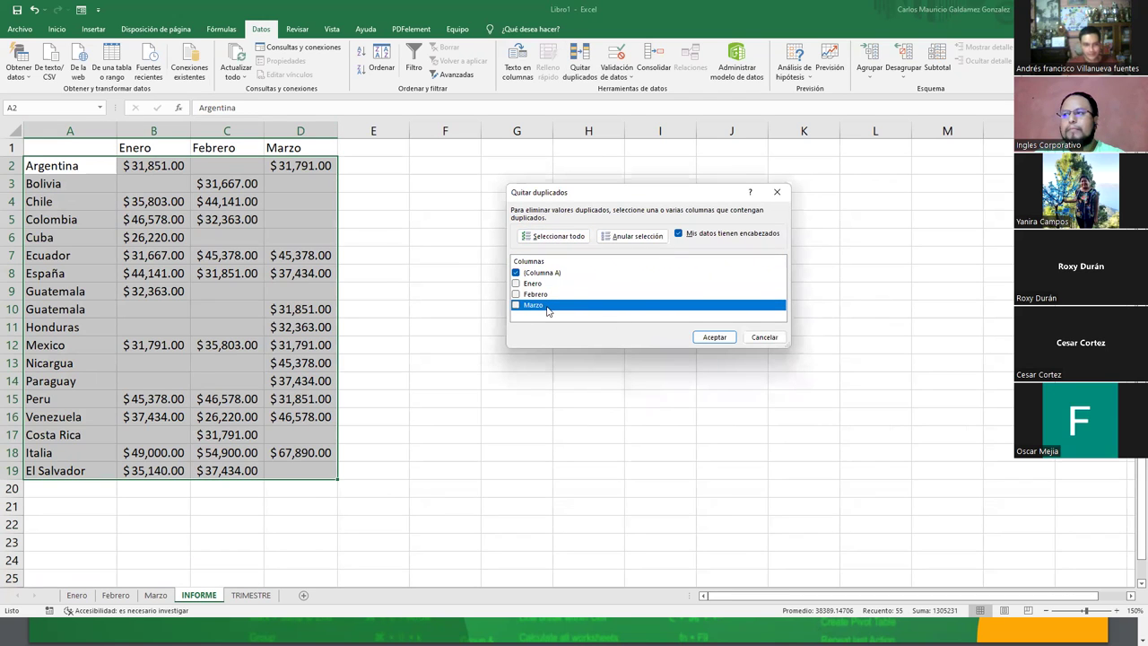
{"action": "left_click", "coordinate": [764, 336]}
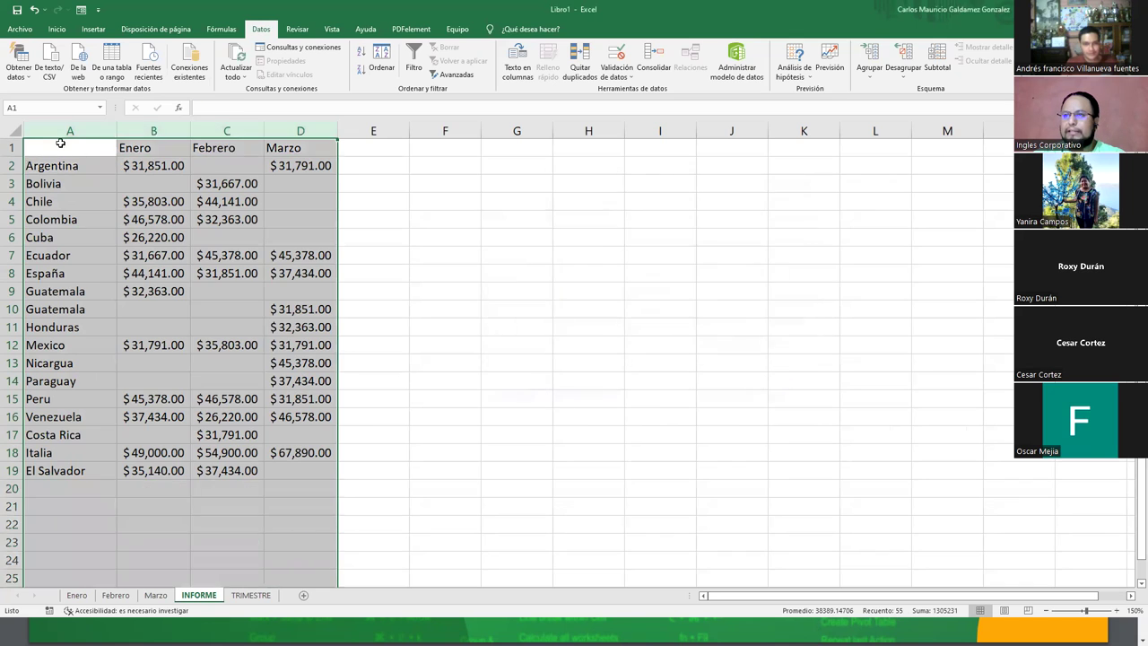
{"action": "left_click", "coordinate": [65, 131]}
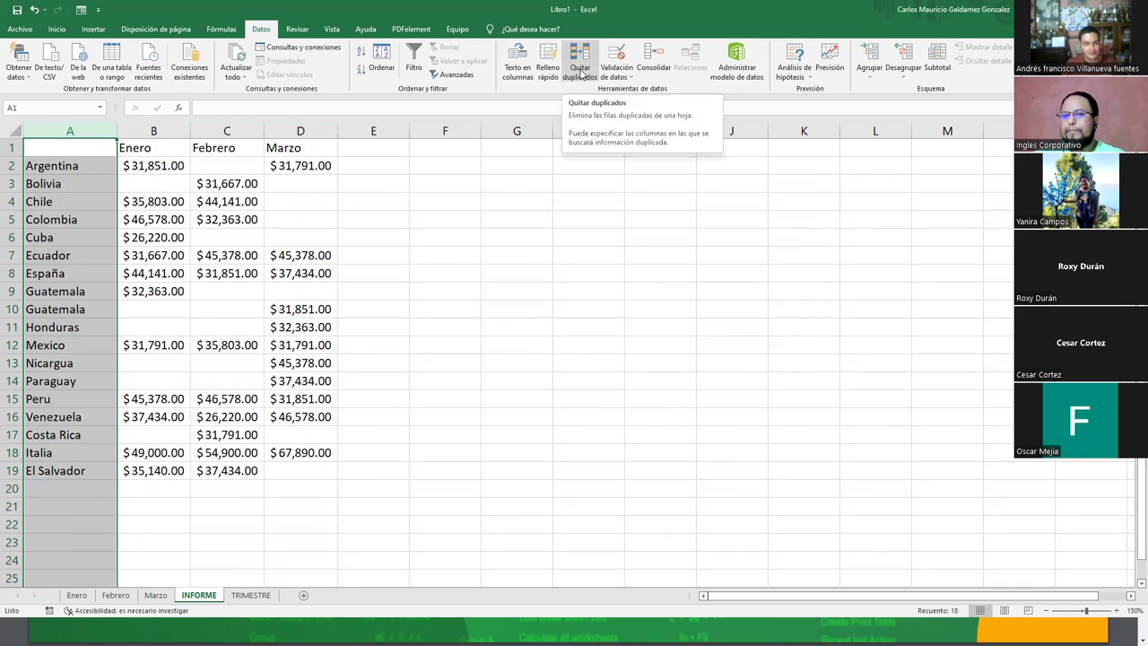
{"action": "left_click", "coordinate": [581, 74]}
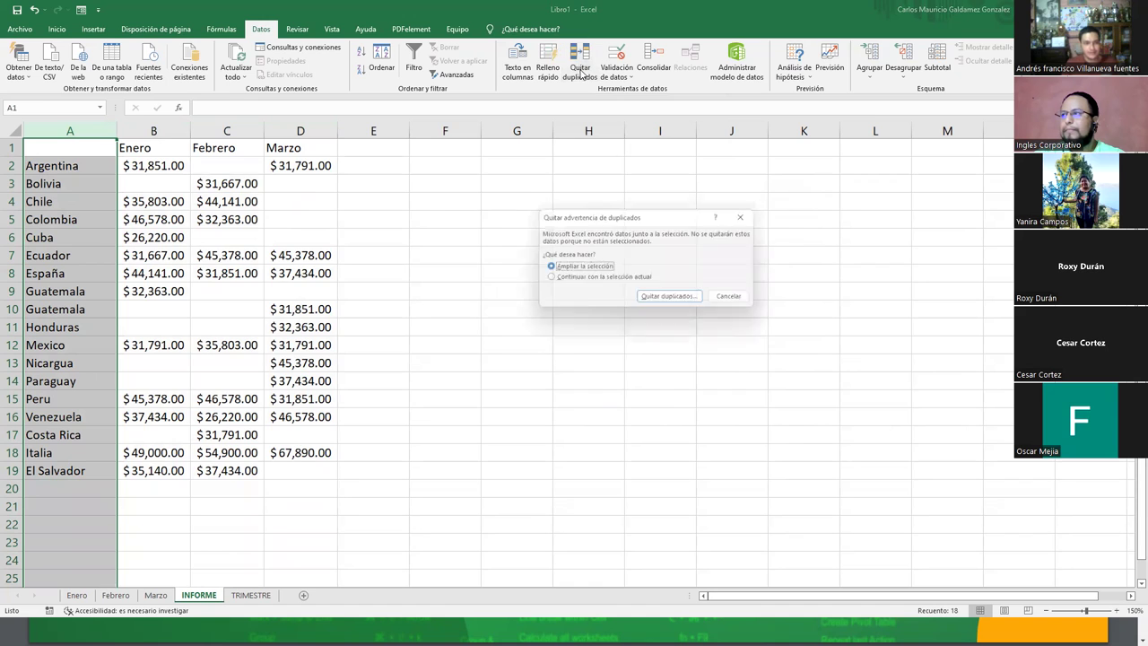
{"action": "left_click", "coordinate": [635, 281]}
{"action": "left_click", "coordinate": [672, 300]}
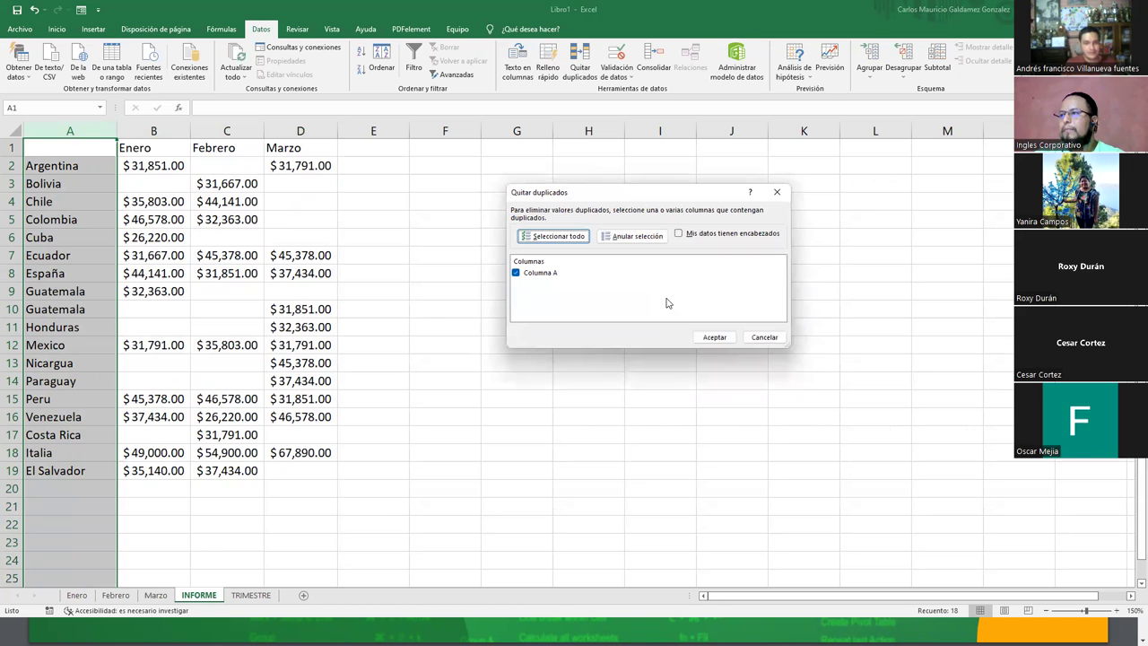
{"action": "left_click", "coordinate": [714, 338]}
{"action": "left_click", "coordinate": [579, 347]}
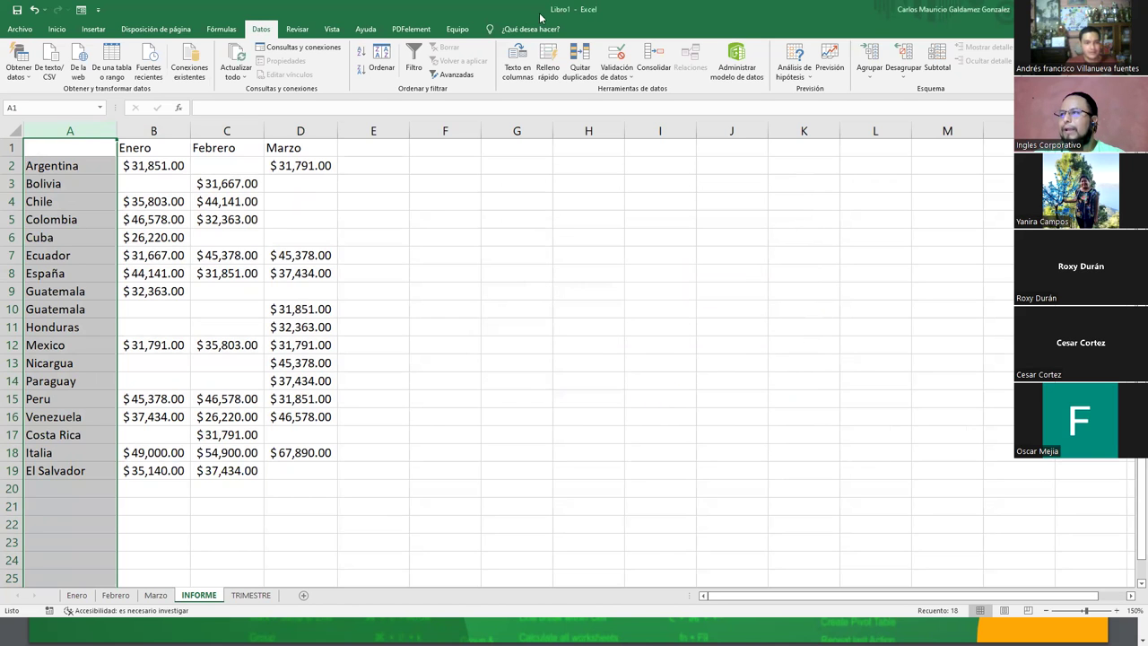
{"action": "left_click", "coordinate": [581, 63]}
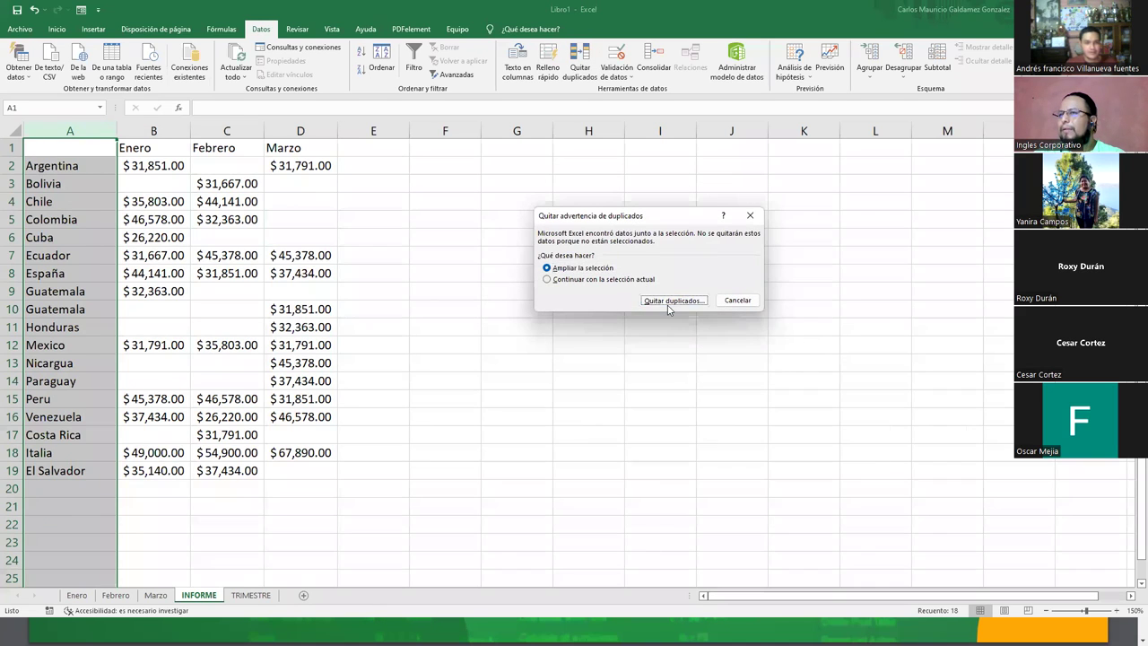
{"action": "left_click", "coordinate": [668, 300]}
{"action": "left_click", "coordinate": [712, 337]}
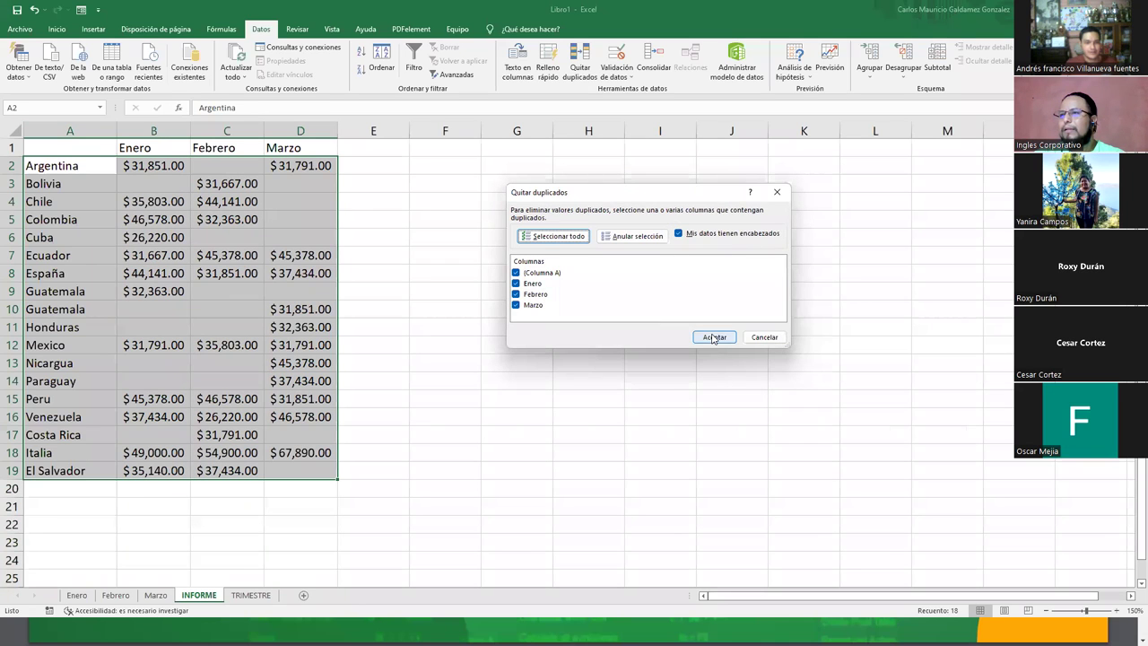
{"action": "left_click", "coordinate": [579, 347]}
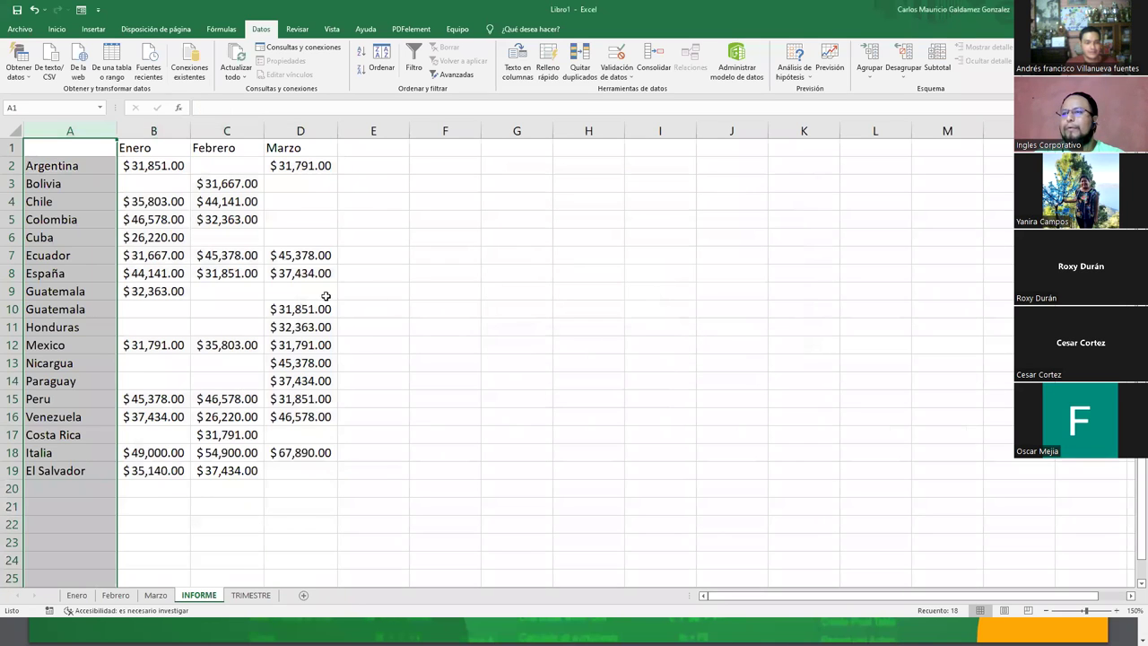
{"action": "left_click", "coordinate": [230, 305]}
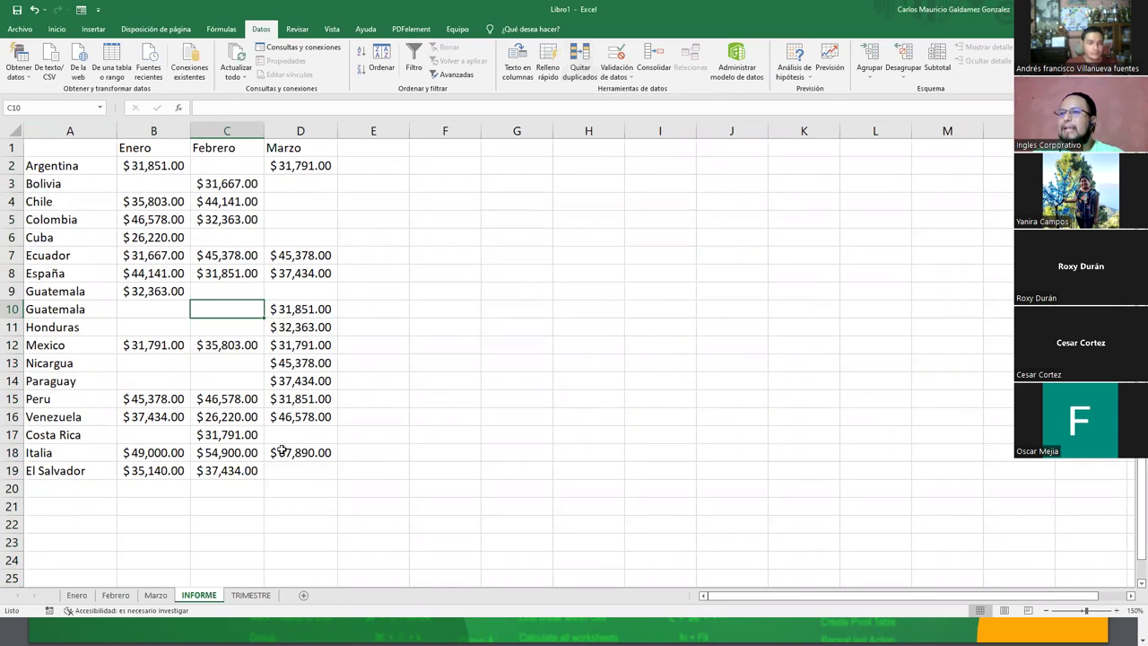
{"action": "left_click", "coordinate": [155, 357]}
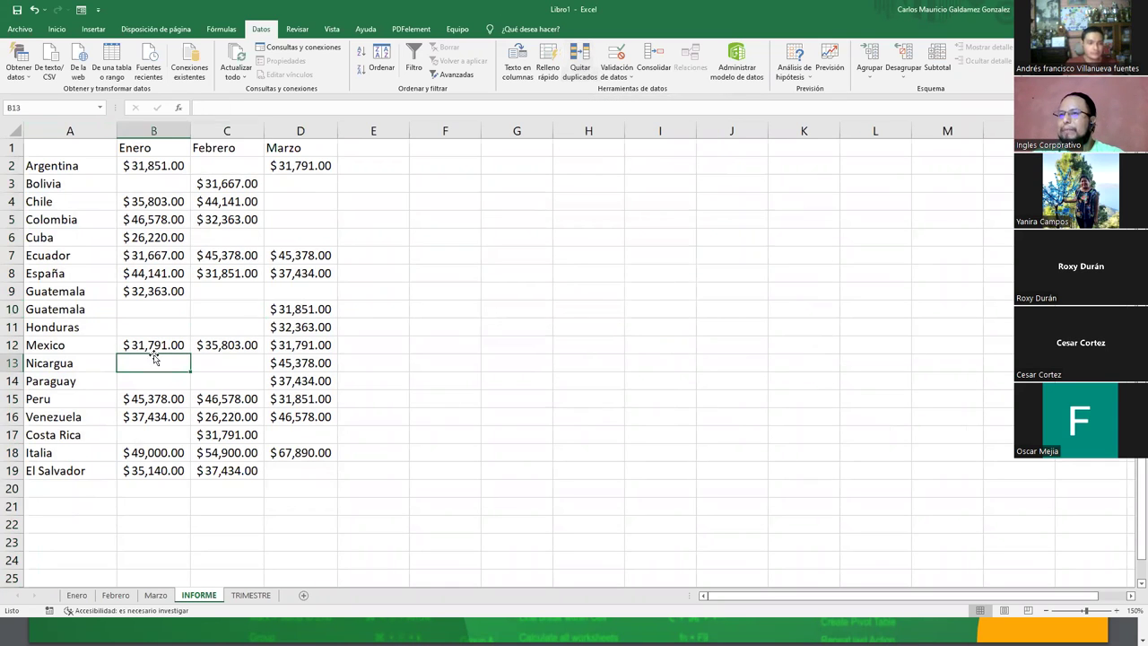
{"action": "double_click", "coordinate": [94, 294]}
{"action": "key", "text": "Return"}
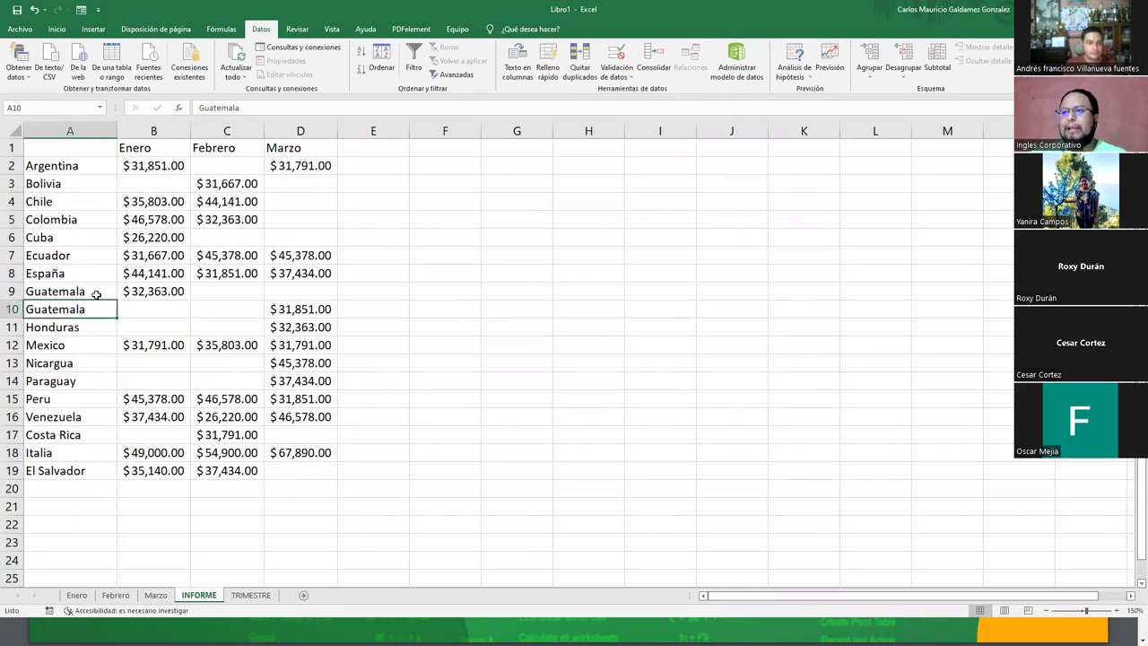
{"action": "left_click", "coordinate": [80, 118]}
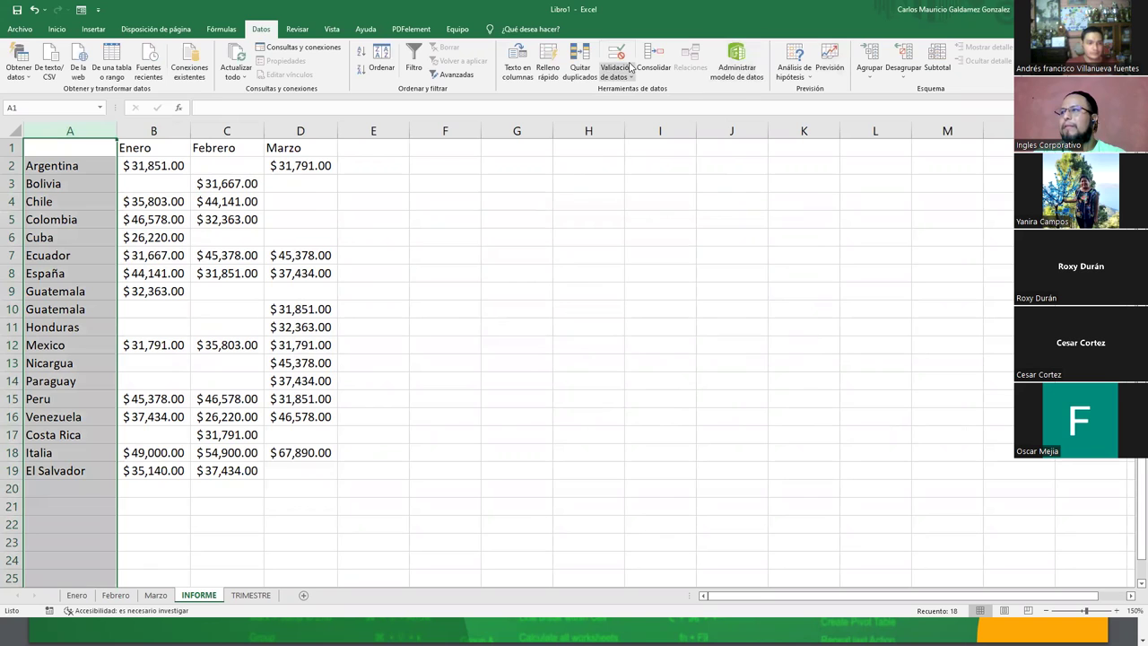
{"action": "left_click", "coordinate": [580, 67]}
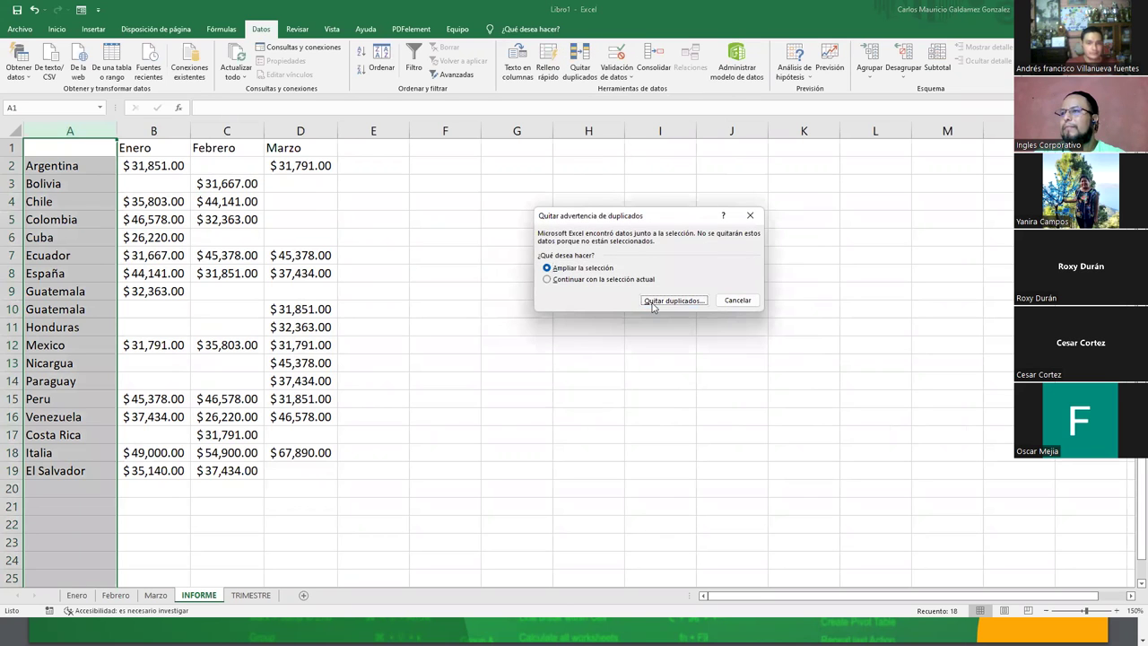
{"action": "left_click", "coordinate": [655, 303]}
{"action": "left_click", "coordinate": [696, 338]}
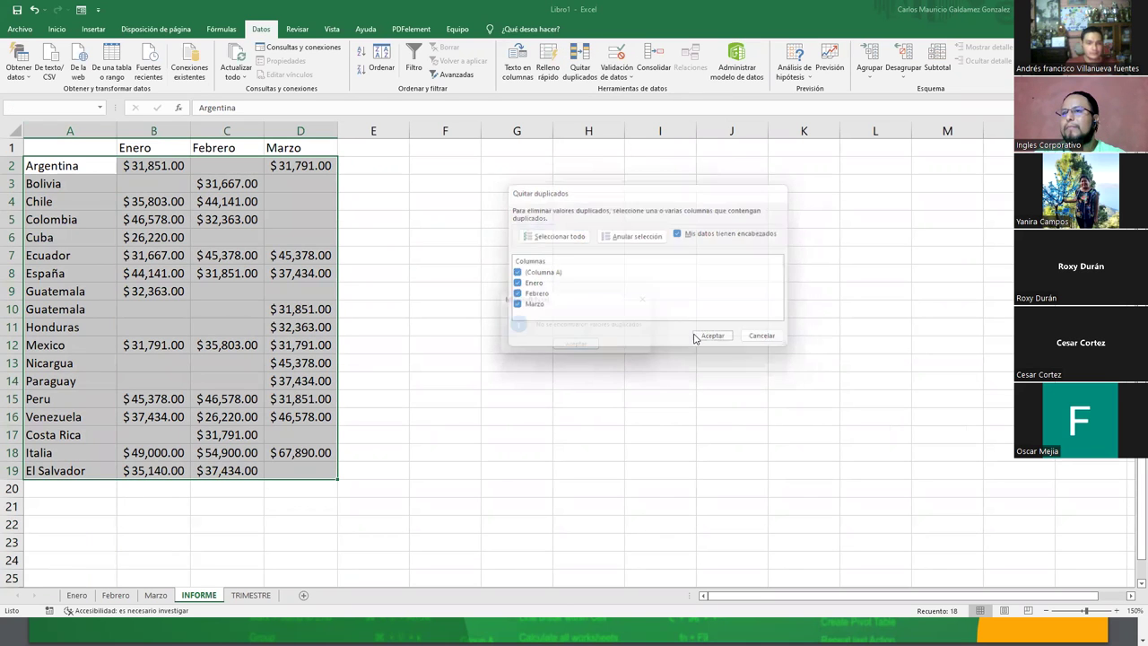
{"action": "left_click", "coordinate": [587, 351]}
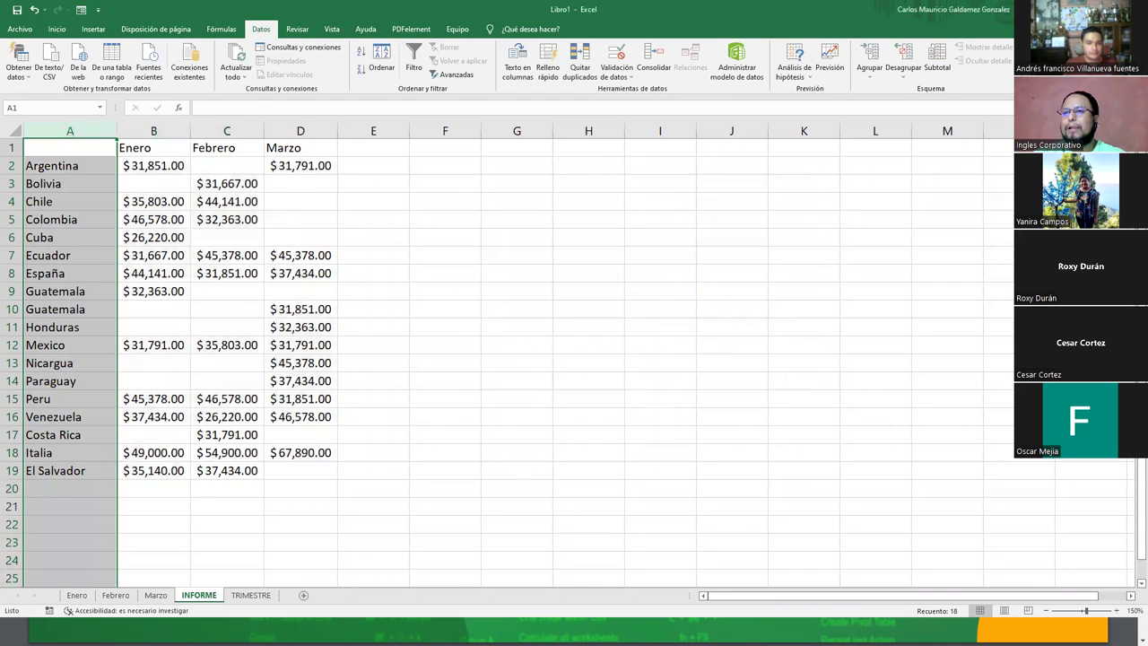
{"action": "left_click_drag", "start_coordinate": [11, 290], "coordinate": [12, 309]}
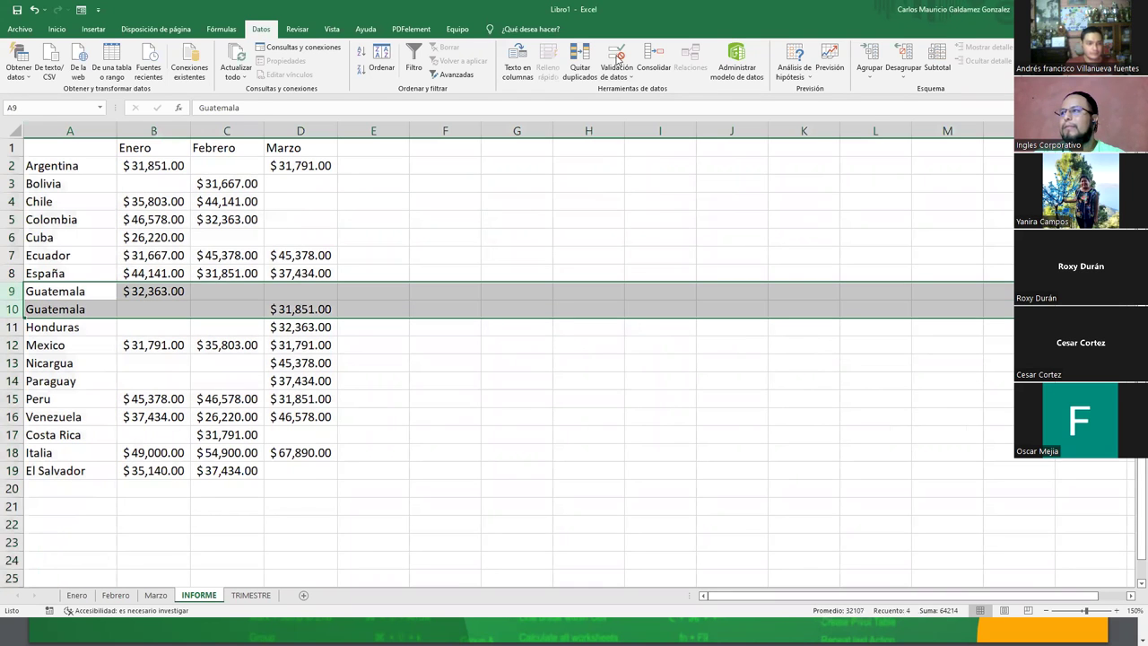
{"action": "left_click", "coordinate": [579, 62]}
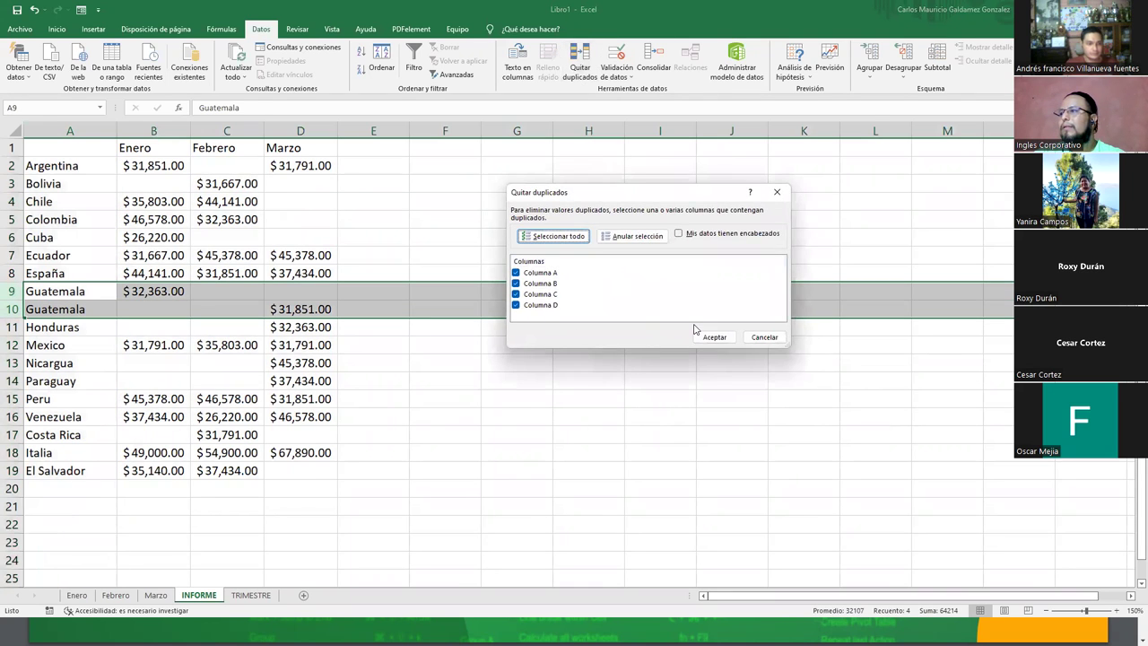
{"action": "left_click", "coordinate": [707, 339]}
{"action": "left_click", "coordinate": [578, 348]}
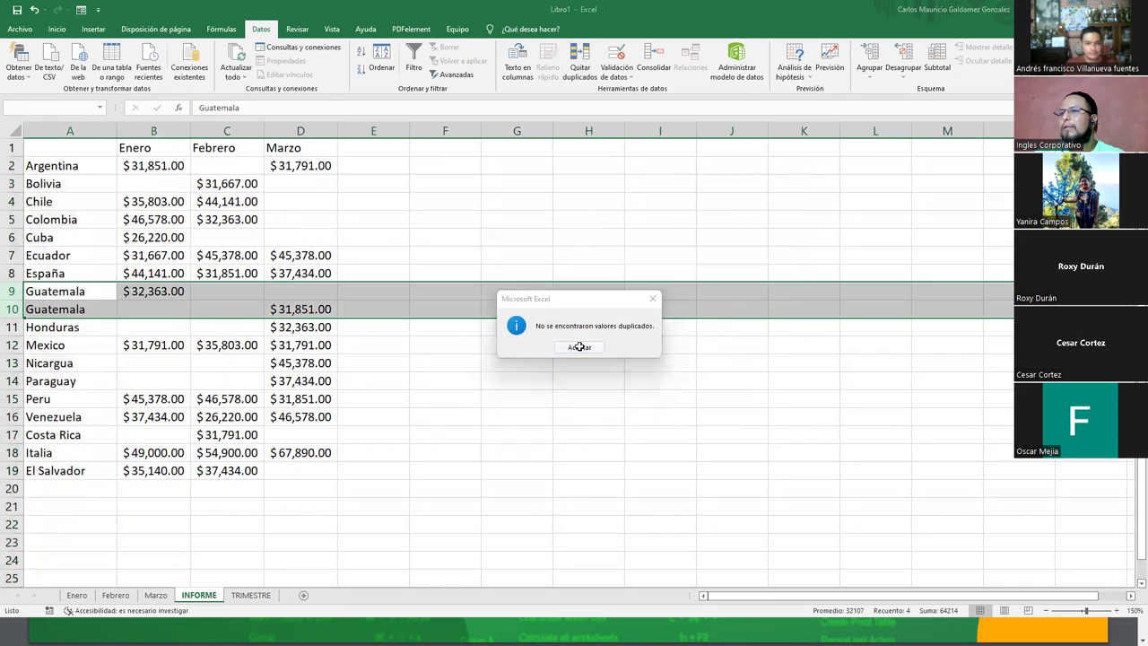
{"action": "left_click", "coordinate": [260, 384]}
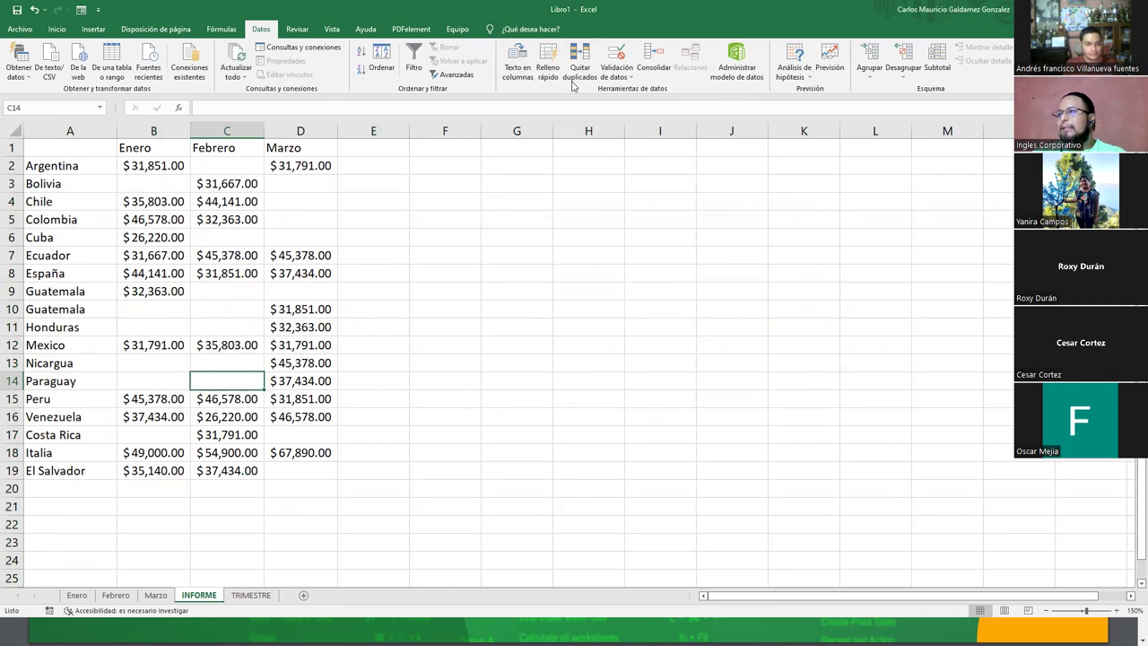
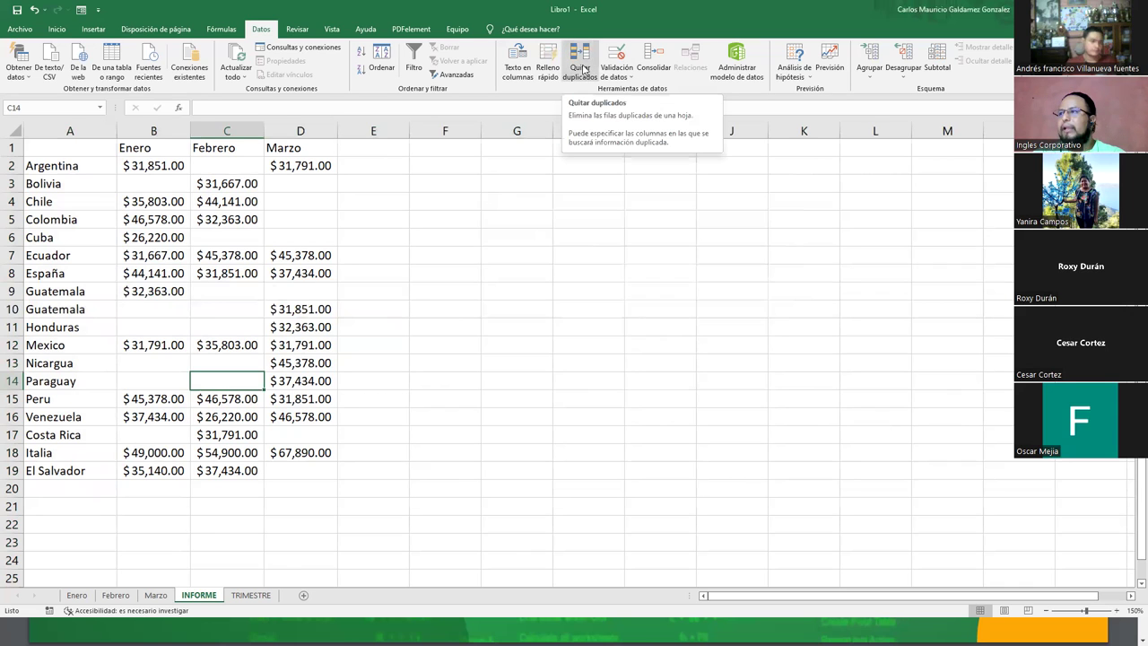
Step: Move Guatemala's $32,363.00 Enero amount into row 10 and delete the empty duplicate row 9
{"action": "left_click", "coordinate": [173, 290]}
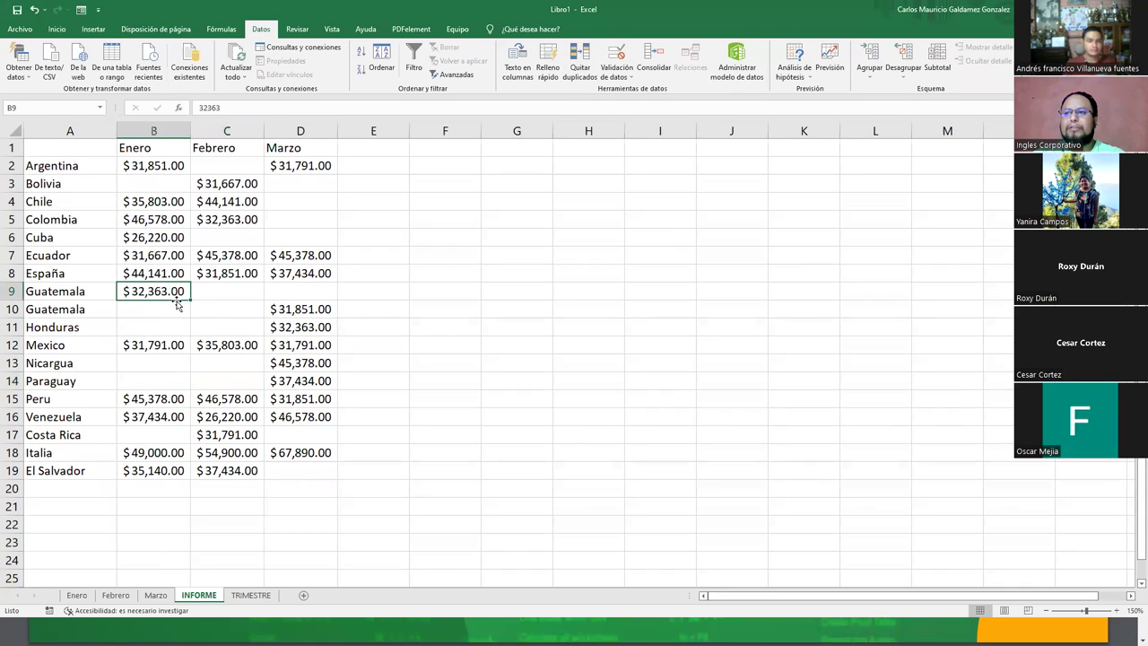
{"action": "left_click_drag", "start_coordinate": [175, 300], "coordinate": [179, 319]}
{"action": "left_click", "coordinate": [11, 290]}
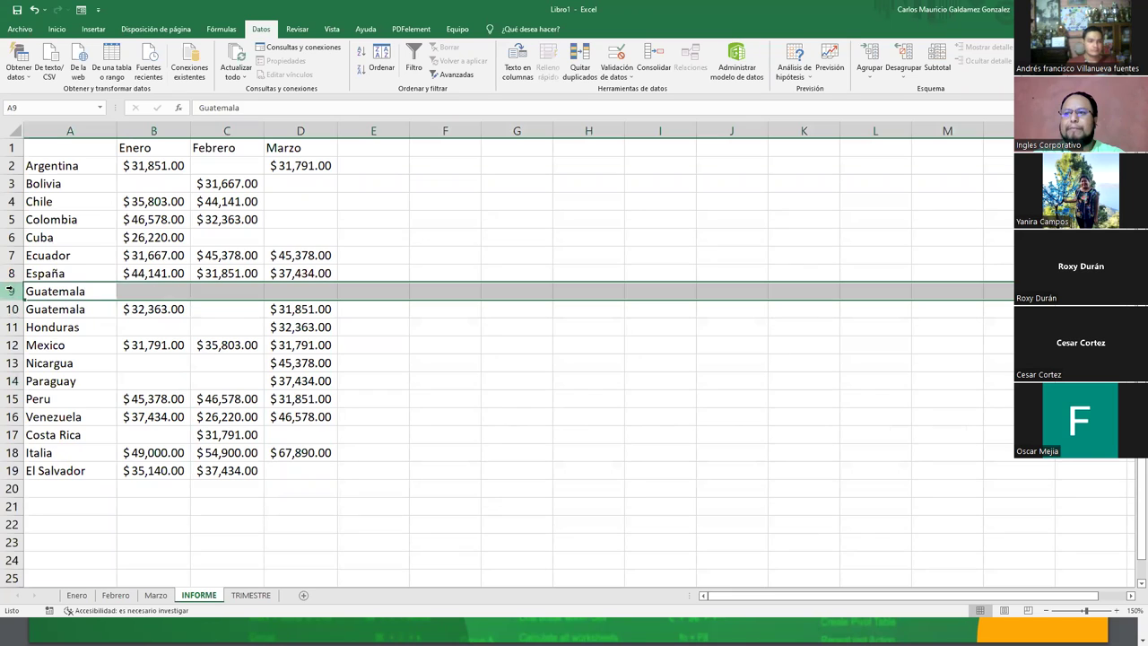
{"action": "right_click", "coordinate": [11, 290]}
{"action": "left_click", "coordinate": [40, 385]}
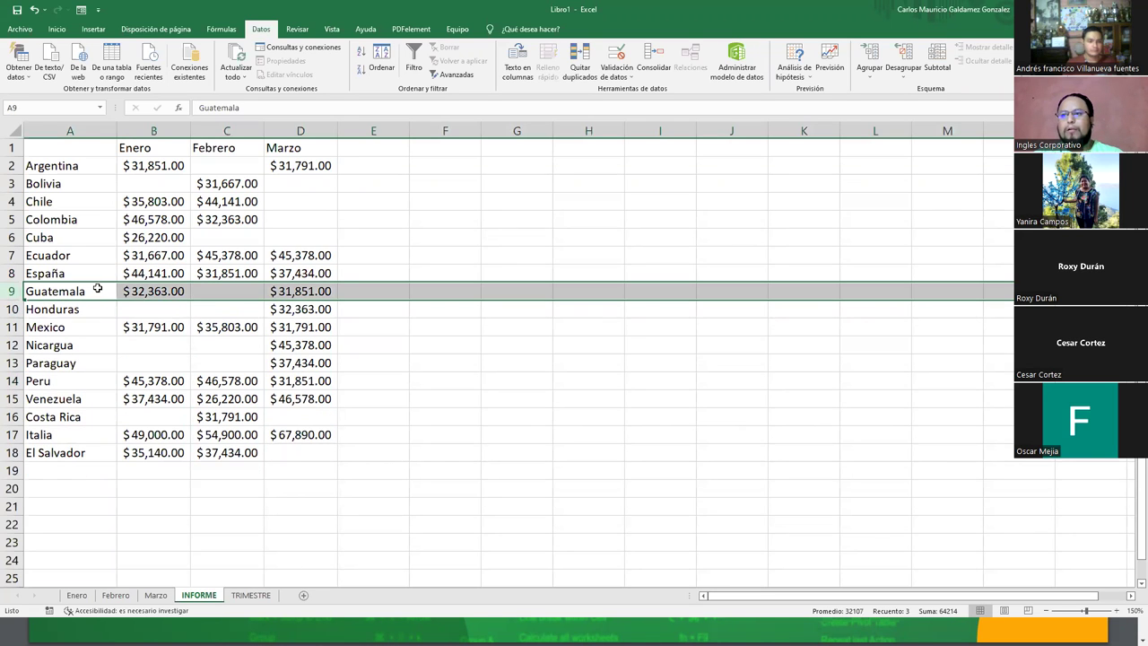
Step: Select the whole country data range A1:D18
{"action": "double_click", "coordinate": [96, 288]}
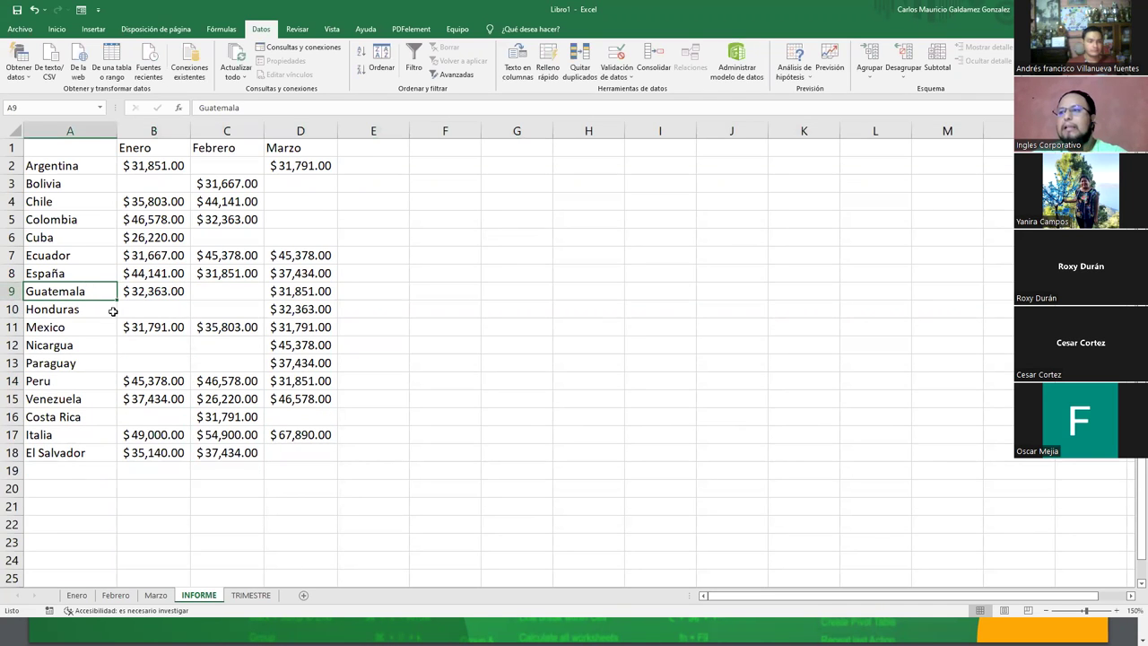
{"action": "left_click", "coordinate": [141, 292]}
{"action": "mouse_move", "coordinate": [87, 167]}
{"action": "left_mouse_down"}
{"action": "mouse_move", "coordinate": [229, 255]}
{"action": "mouse_move", "coordinate": [354, 455]}
{"action": "left_mouse_up"}
{"action": "left_click_drag", "start_coordinate": [85, 144], "coordinate": [309, 453]}
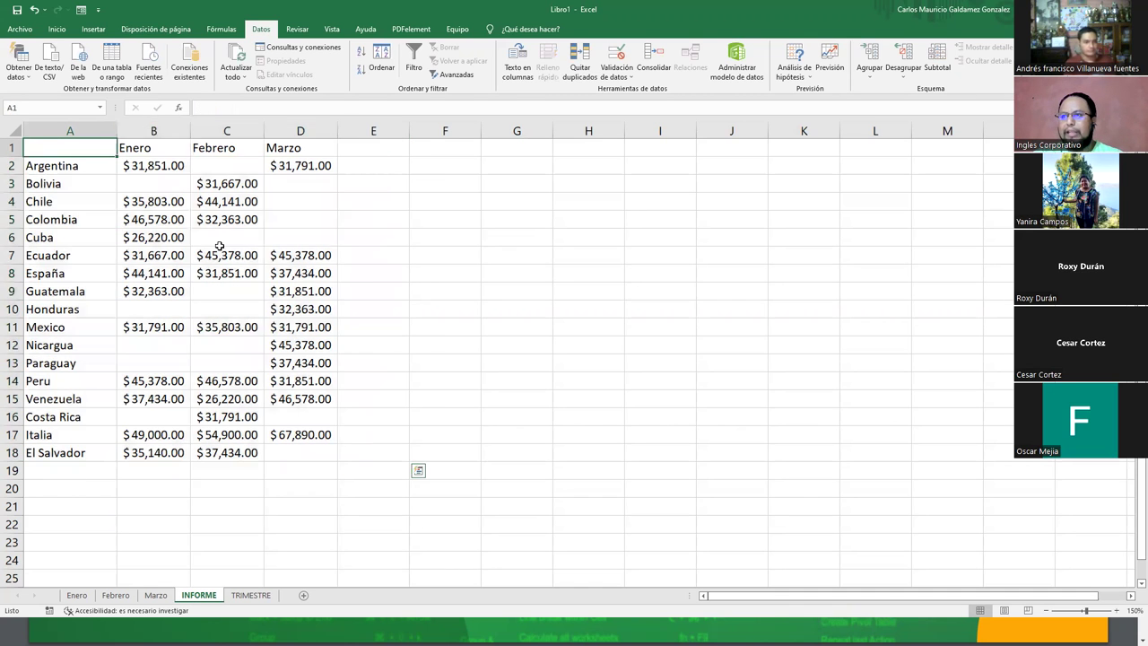
{"action": "left_click", "coordinate": [135, 219]}
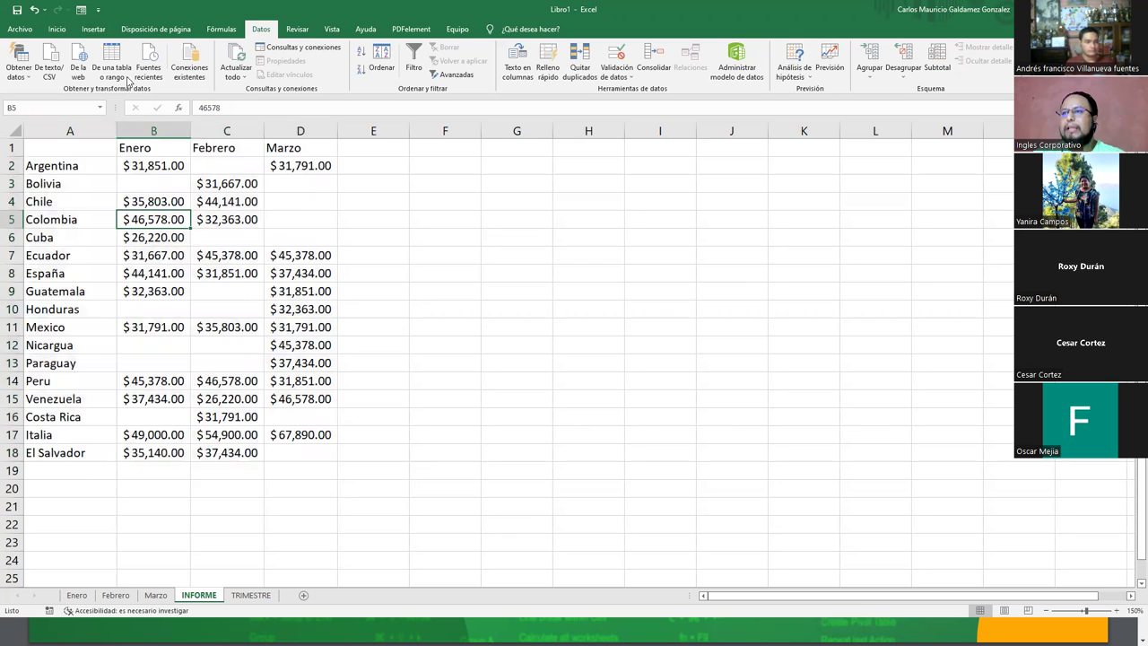
Step: Convert the range A1:D18 into a table via Insertar > Tabla
{"action": "left_click", "coordinate": [90, 29]}
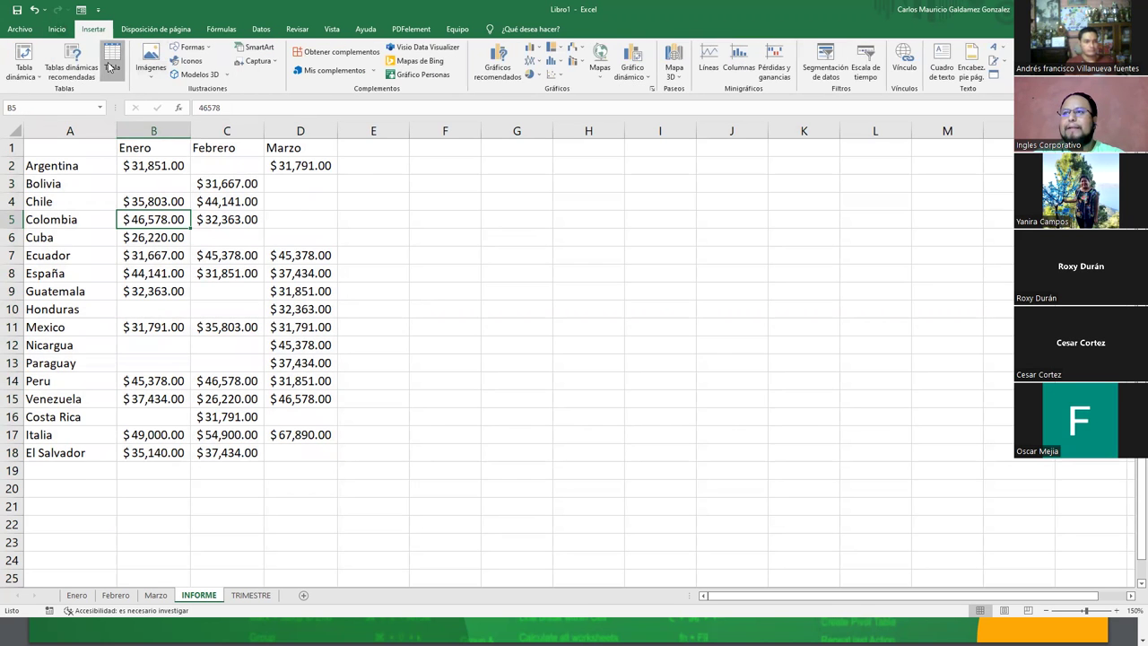
{"action": "left_click", "coordinate": [109, 65]}
{"action": "left_click", "coordinate": [632, 306]}
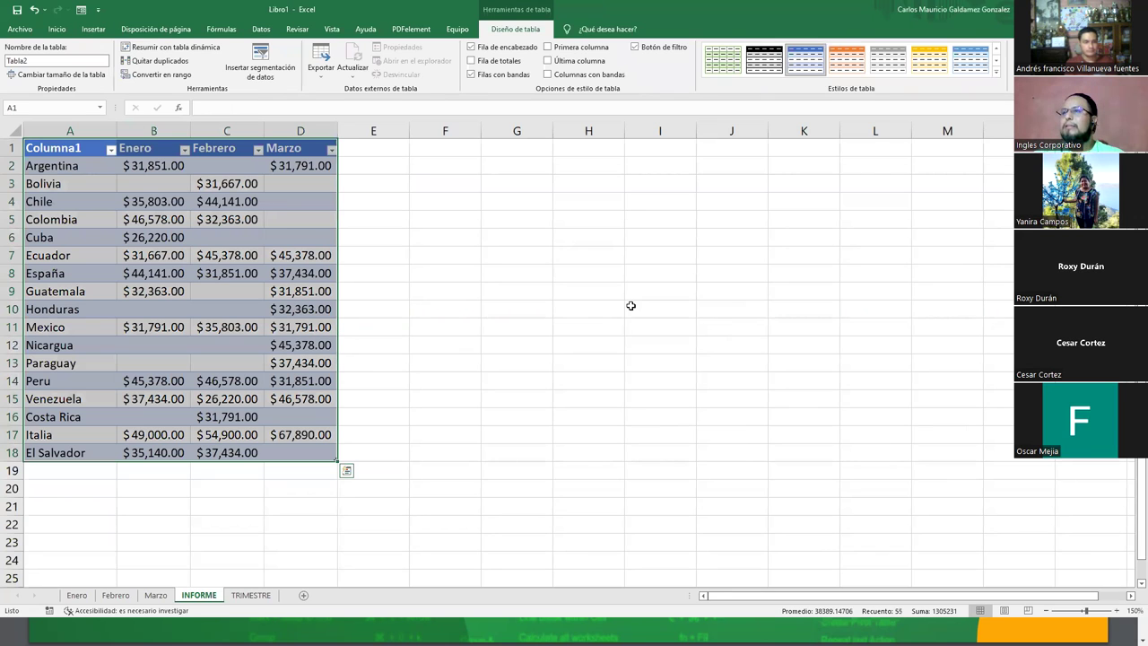
Step: Add a Suma totals row through Quick Analysis and autofit columns B, C and D
{"action": "left_click", "coordinate": [345, 472]}
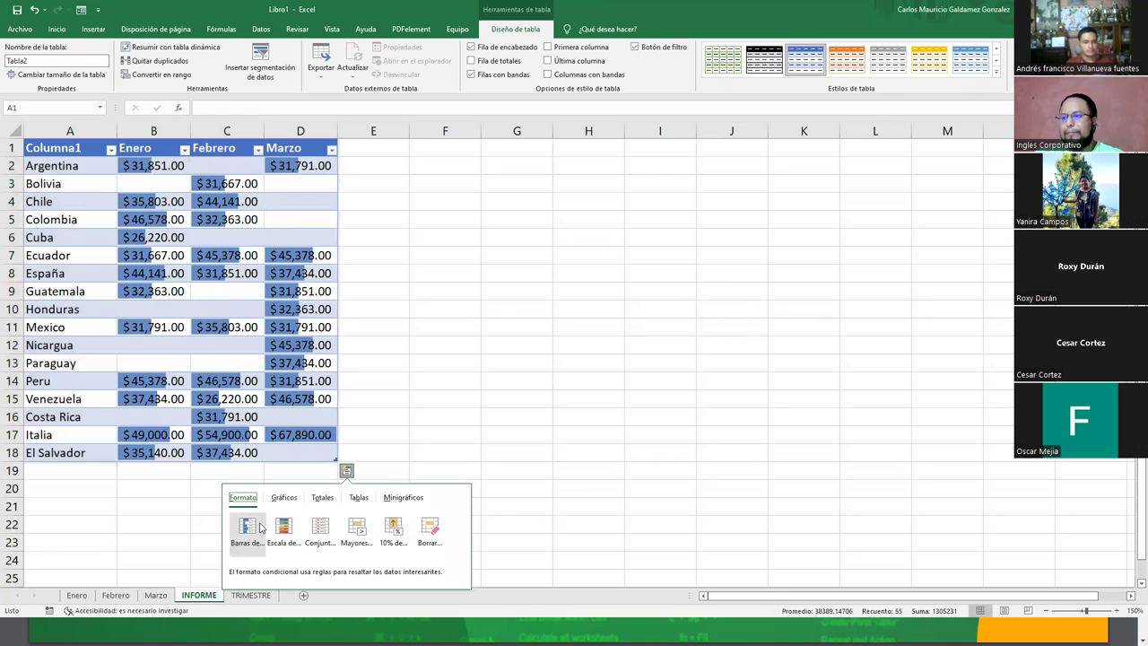
{"action": "left_click", "coordinate": [325, 499]}
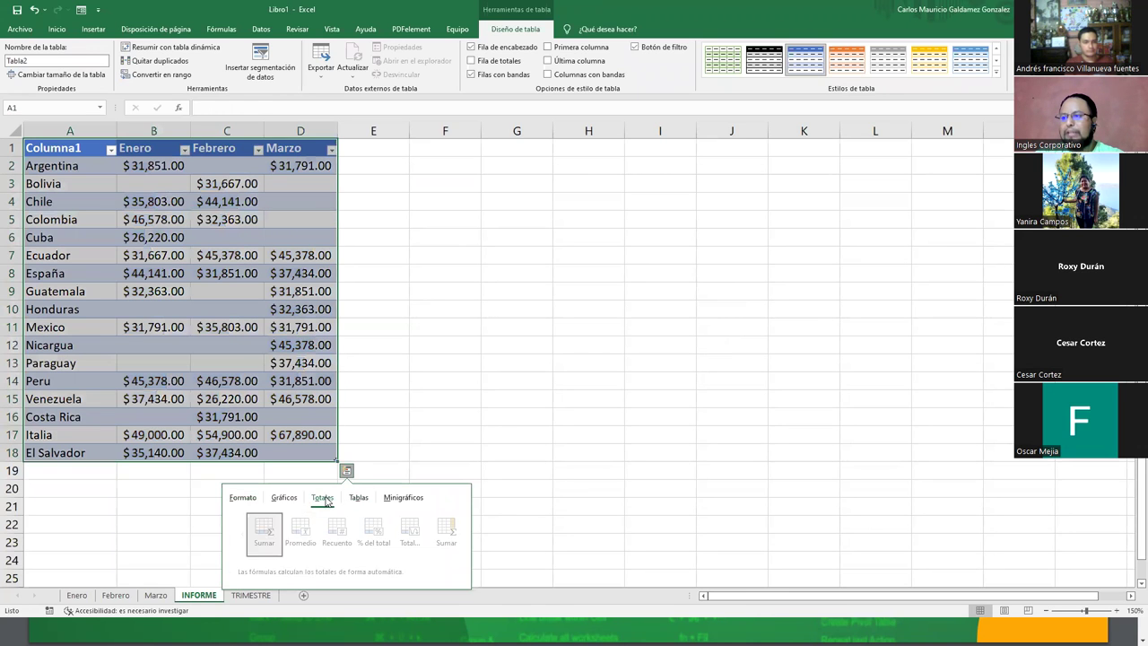
{"action": "left_click", "coordinate": [253, 542]}
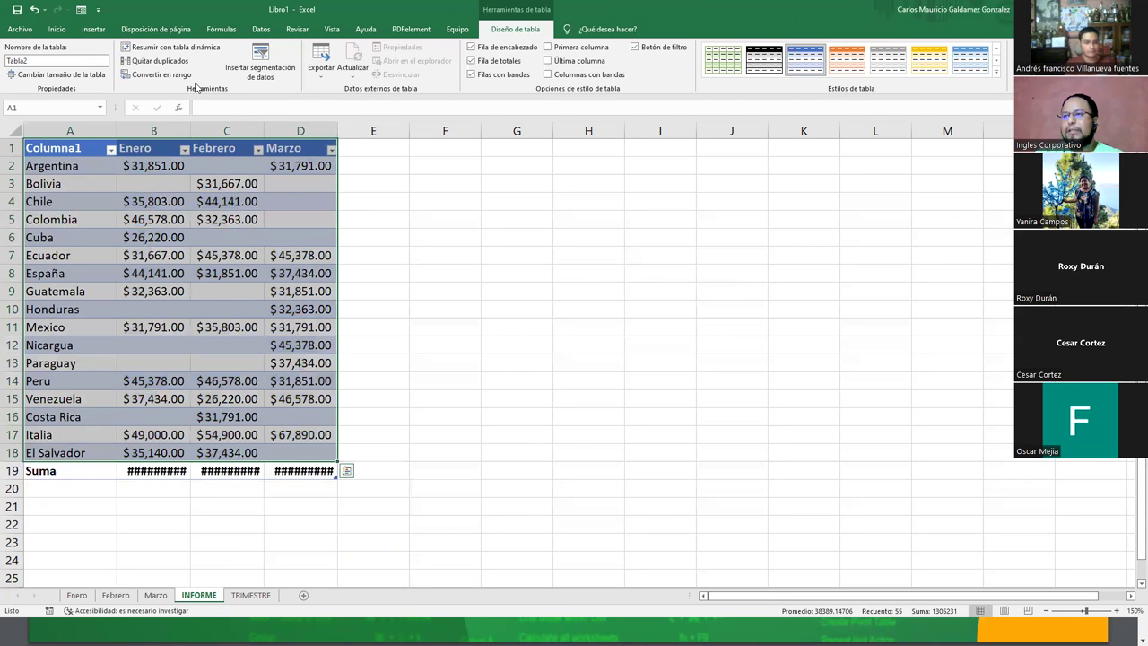
{"action": "double_click", "coordinate": [189, 131]}
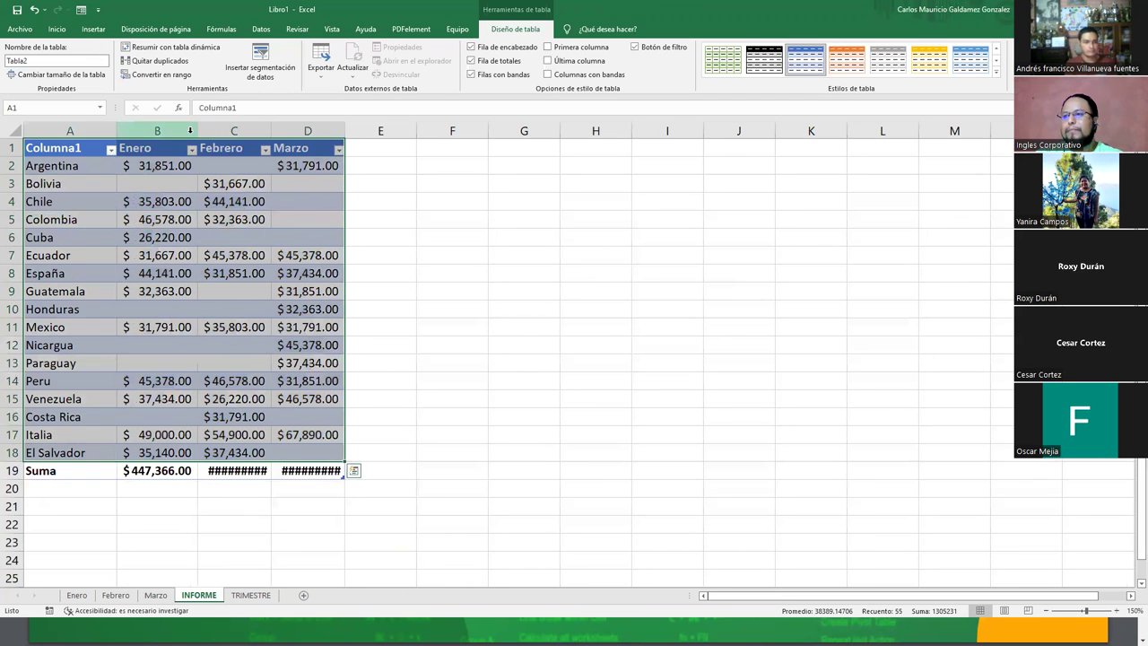
{"action": "double_click", "coordinate": [270, 131]}
{"action": "double_click", "coordinate": [351, 131]}
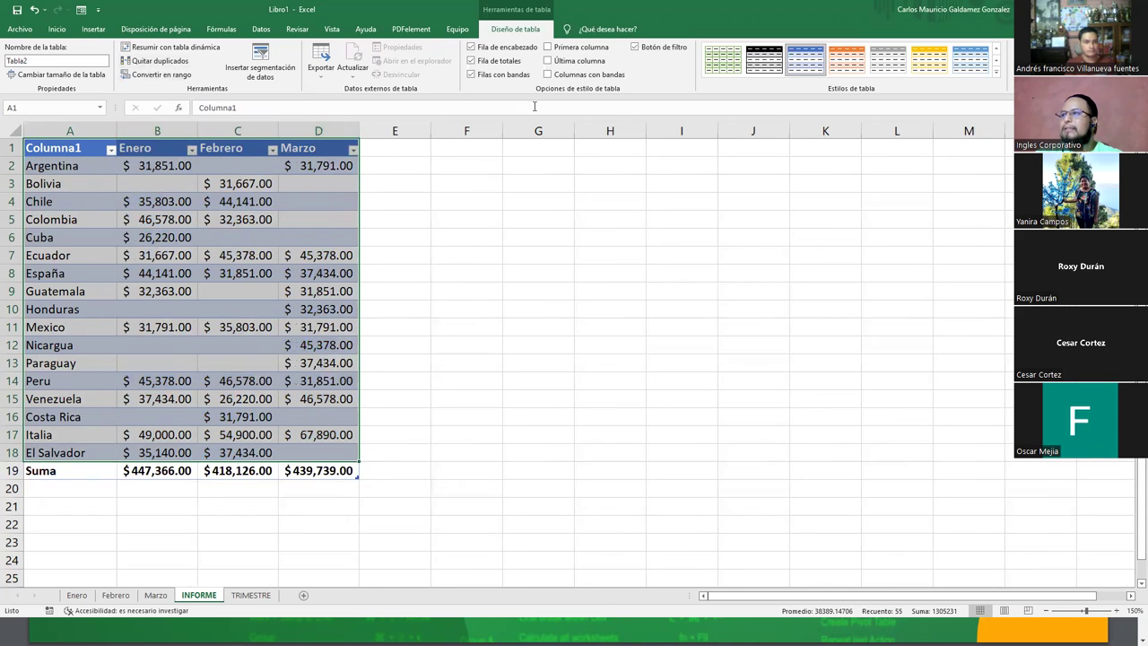
Step: Toggle last-column bold, totals row and banded rows off and back on, then select B2:D2
{"action": "left_click", "coordinate": [548, 63]}
{"action": "left_click", "coordinate": [547, 62]}
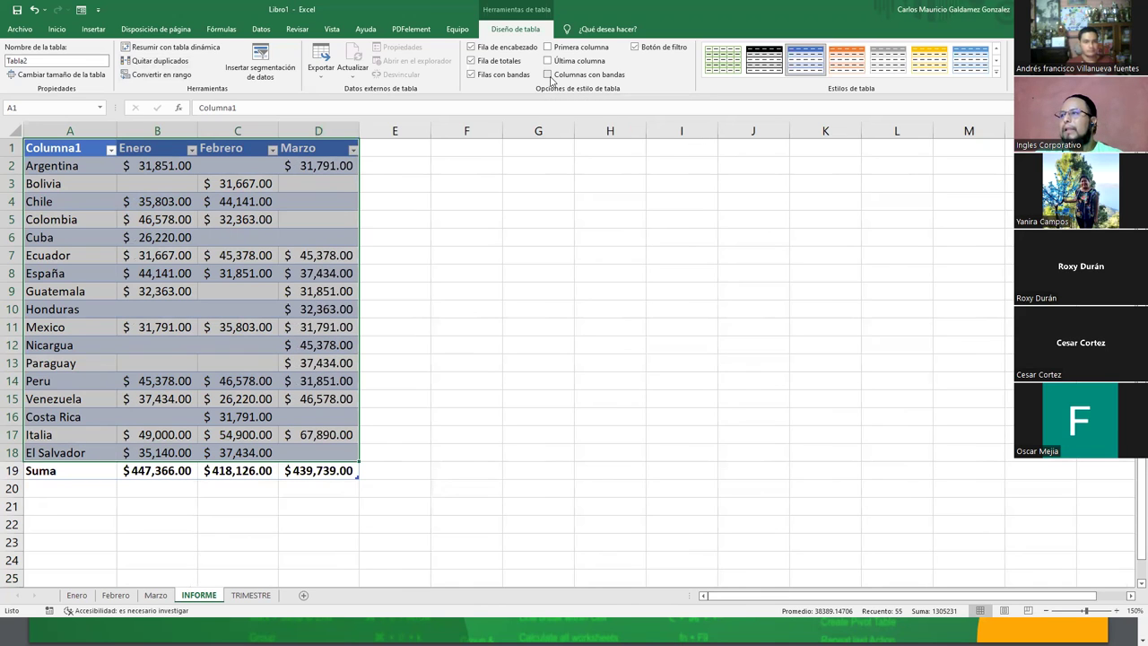
{"action": "left_click", "coordinate": [470, 61]}
{"action": "left_click", "coordinate": [471, 61]}
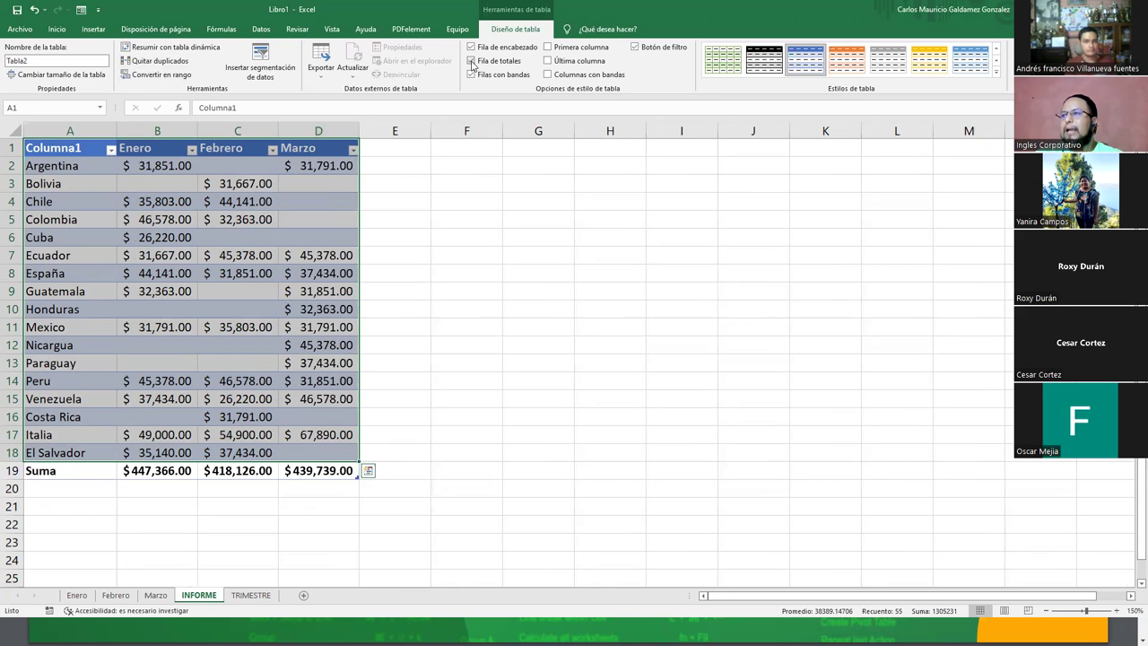
{"action": "left_click", "coordinate": [471, 74]}
{"action": "left_click", "coordinate": [471, 74]}
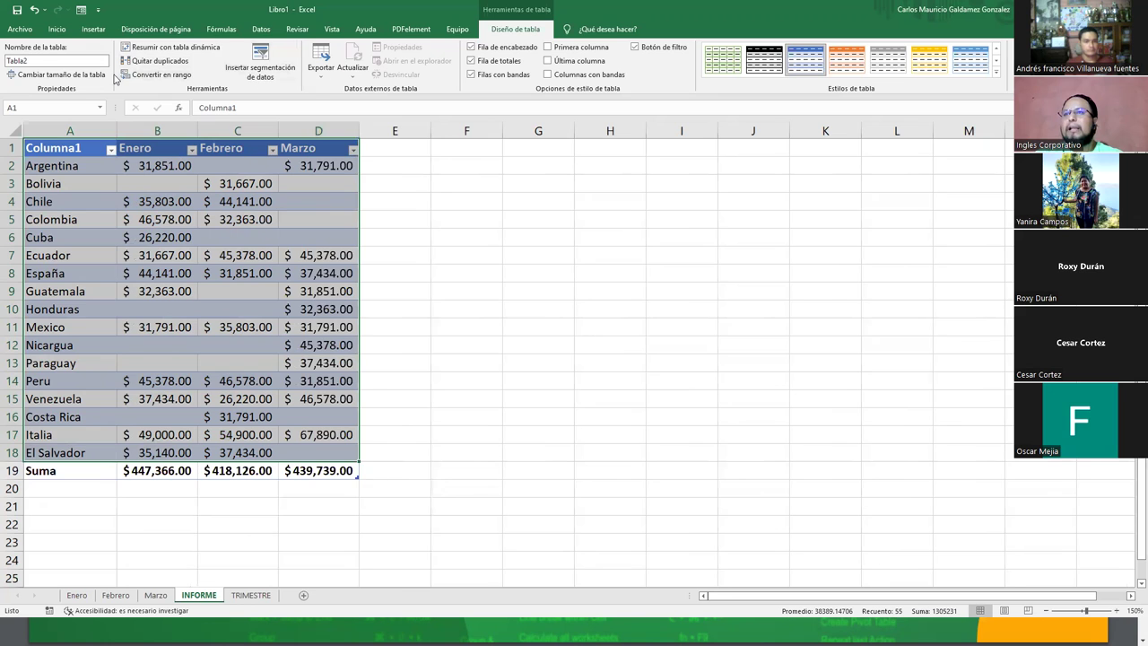
{"action": "left_click", "coordinate": [384, 159]}
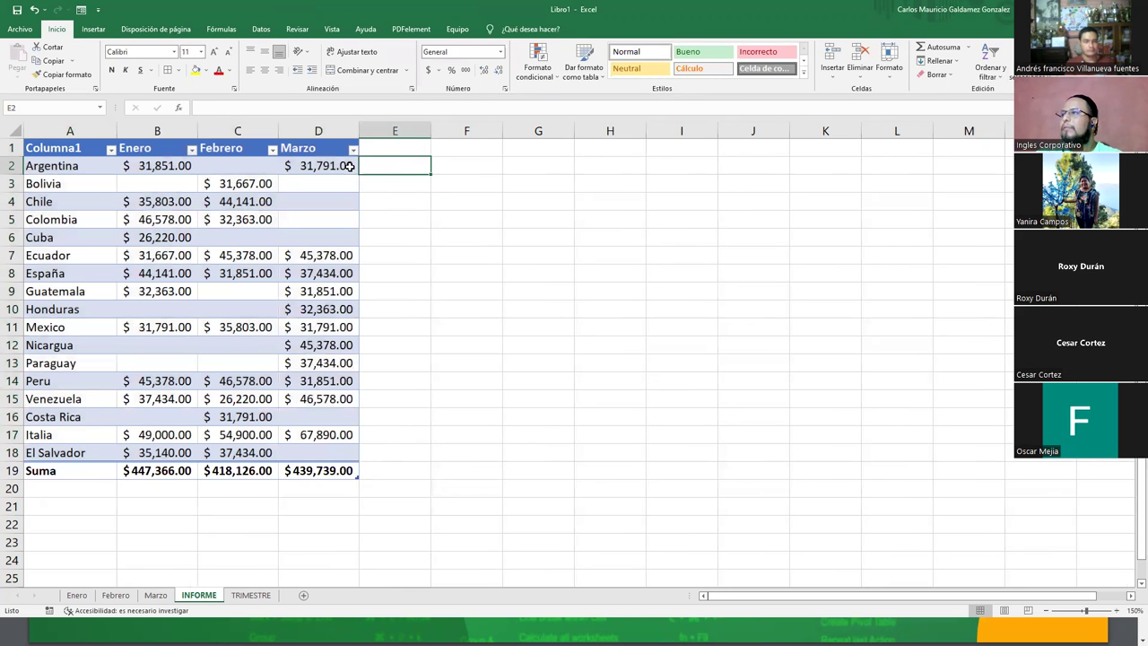
{"action": "left_click_drag", "start_coordinate": [160, 166], "coordinate": [302, 169]}
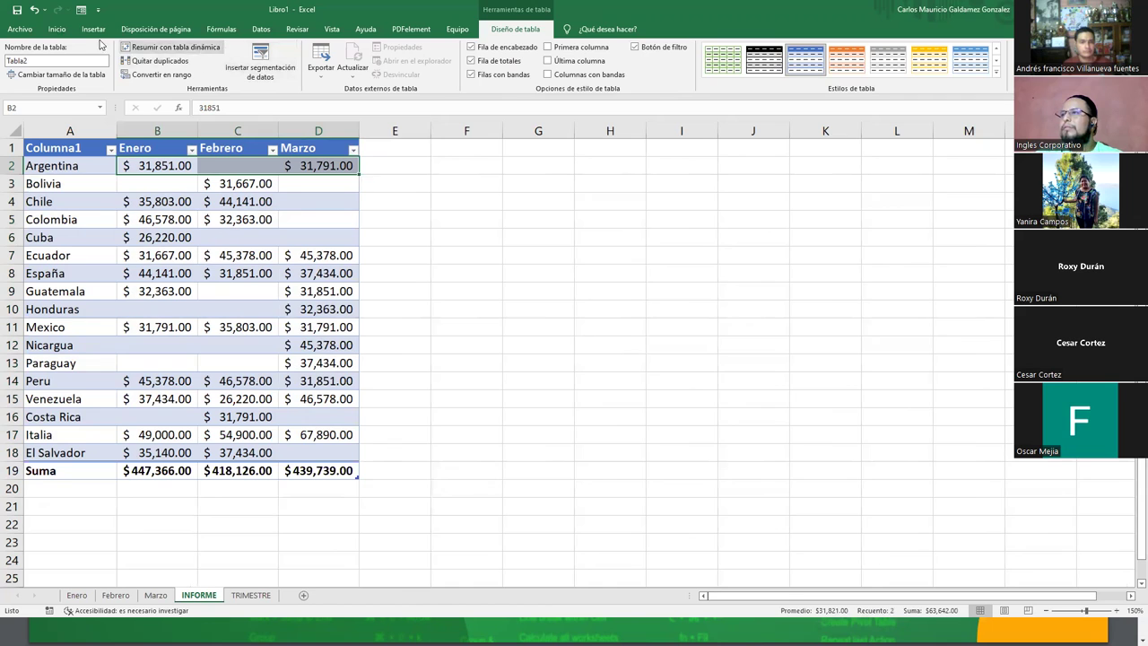
Step: Add a row-sum column with Autosuma, autofit it, and rename its header TOTAL
{"action": "left_click", "coordinate": [56, 29]}
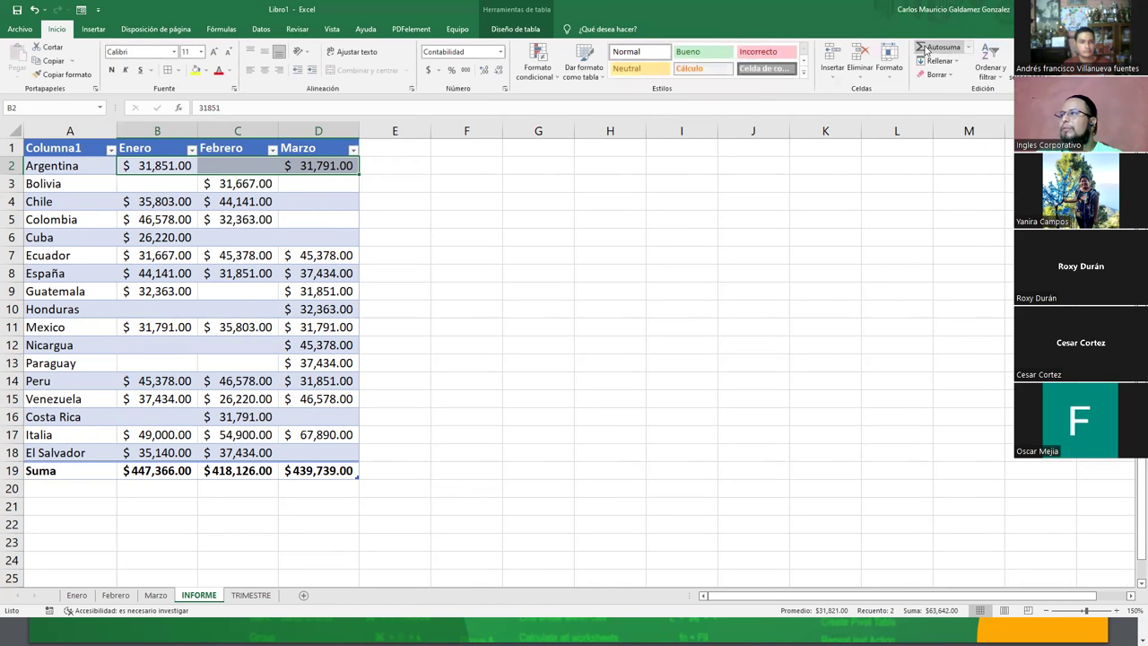
{"action": "left_click", "coordinate": [943, 49]}
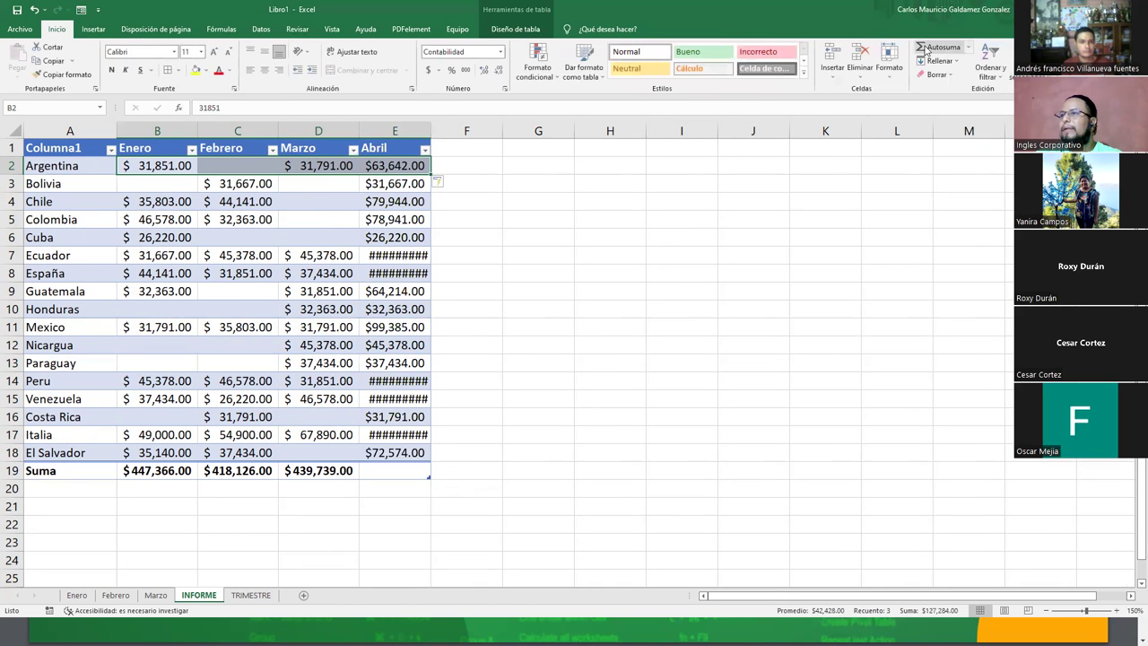
{"action": "double_click", "coordinate": [428, 130]}
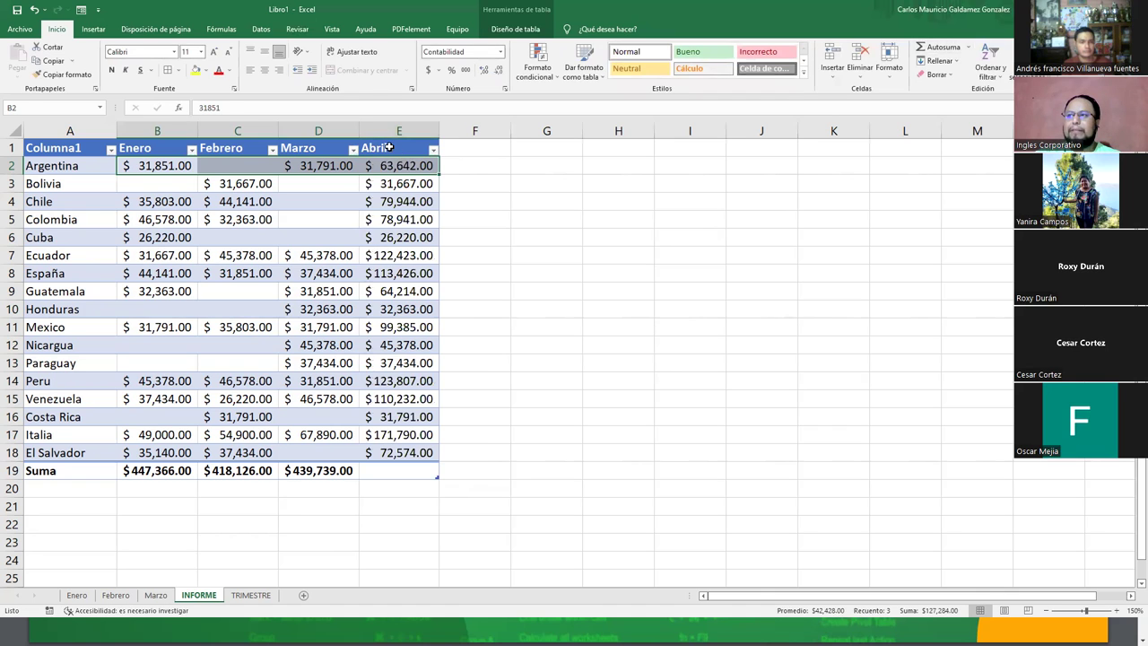
{"action": "left_click", "coordinate": [389, 147]}
{"action": "type", "text": "TAL"}
{"action": "key", "text": "Return"}
{"action": "left_click", "coordinate": [389, 147]}
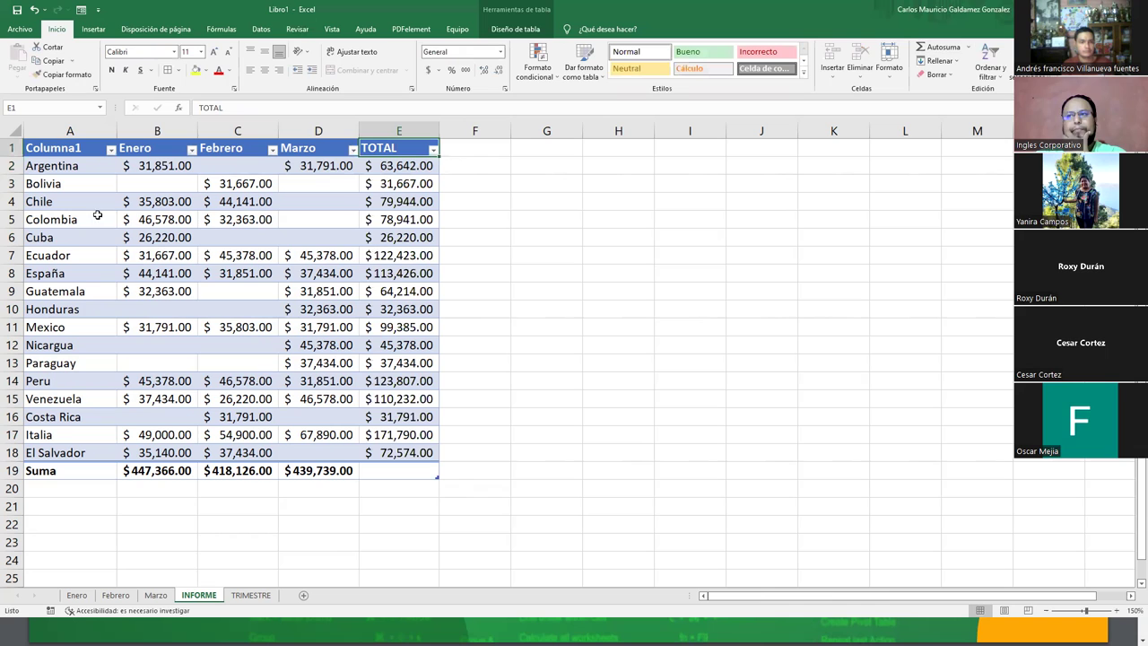
{"action": "key", "text": "ctrl+c"}
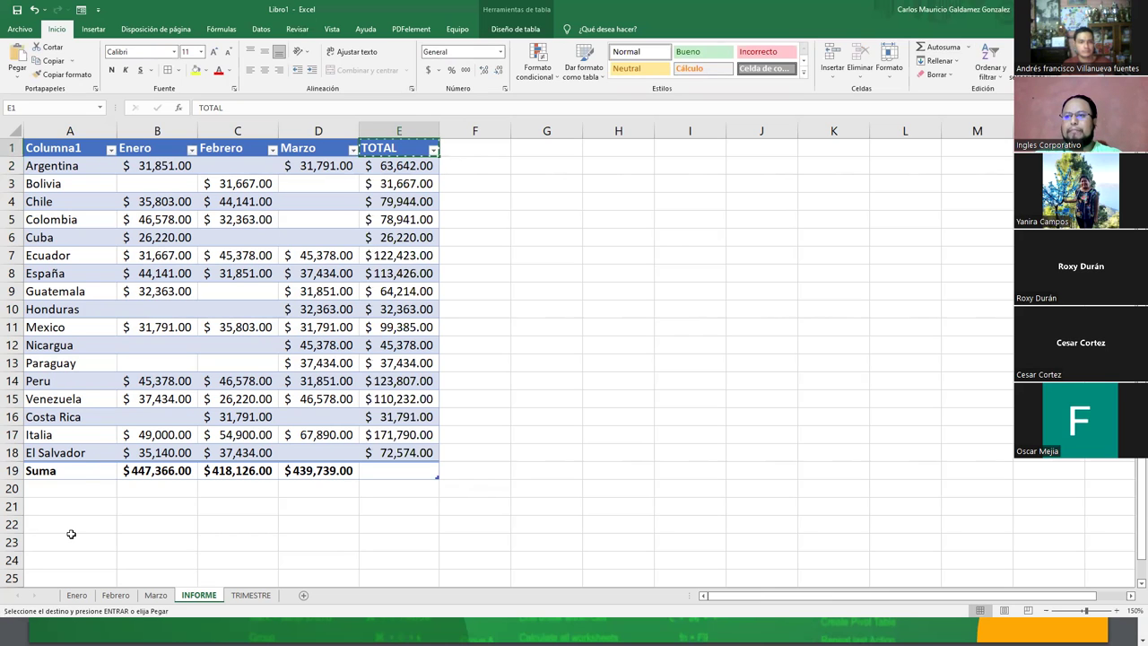
Step: Replace the Suma label in A19 with TOTAL and select the monthly totals B19:D19
{"action": "left_click", "coordinate": [80, 472]}
{"action": "key", "text": "ctrl+v"}
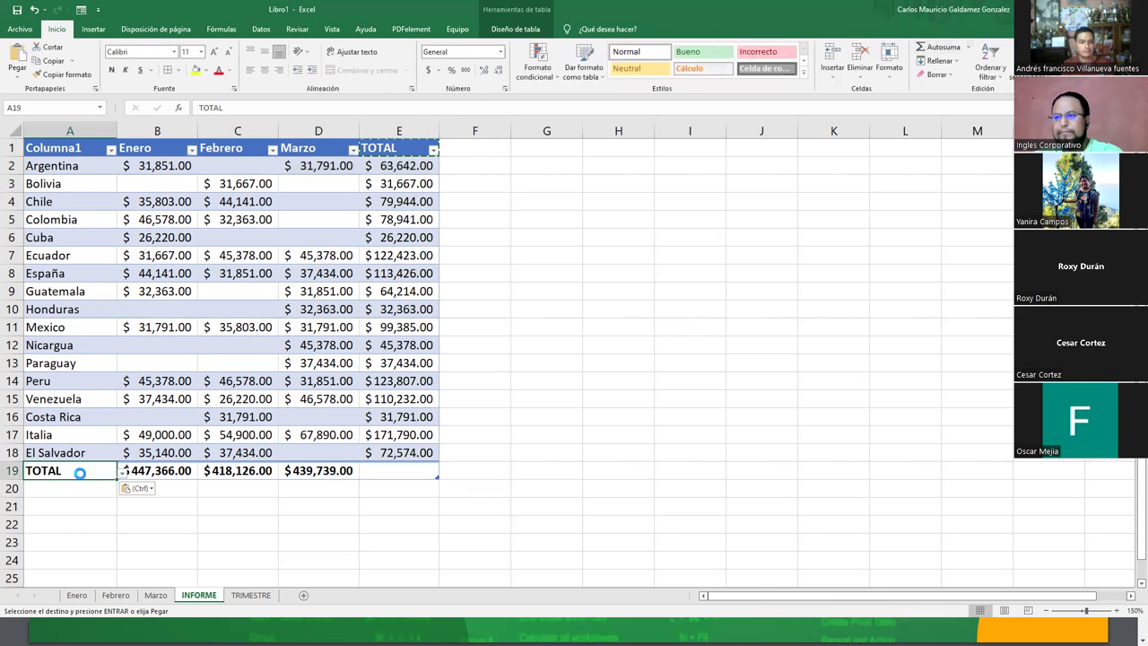
{"action": "key", "text": "Escape"}
{"action": "left_click", "coordinate": [400, 470]}
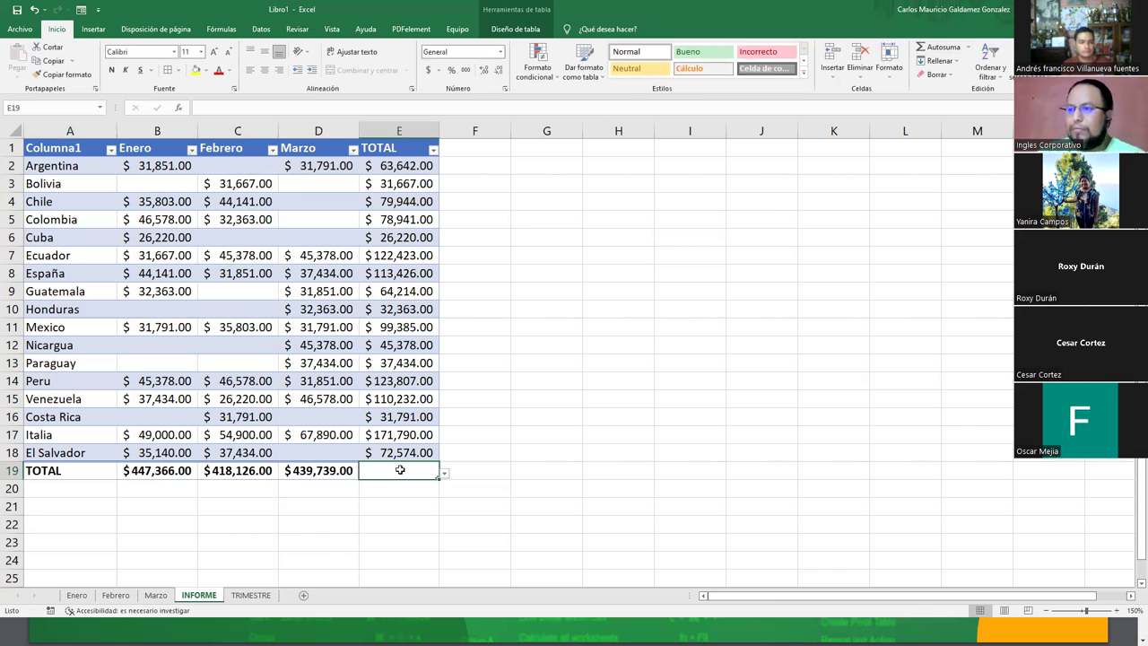
{"action": "left_click_drag", "start_coordinate": [130, 468], "coordinate": [286, 466]}
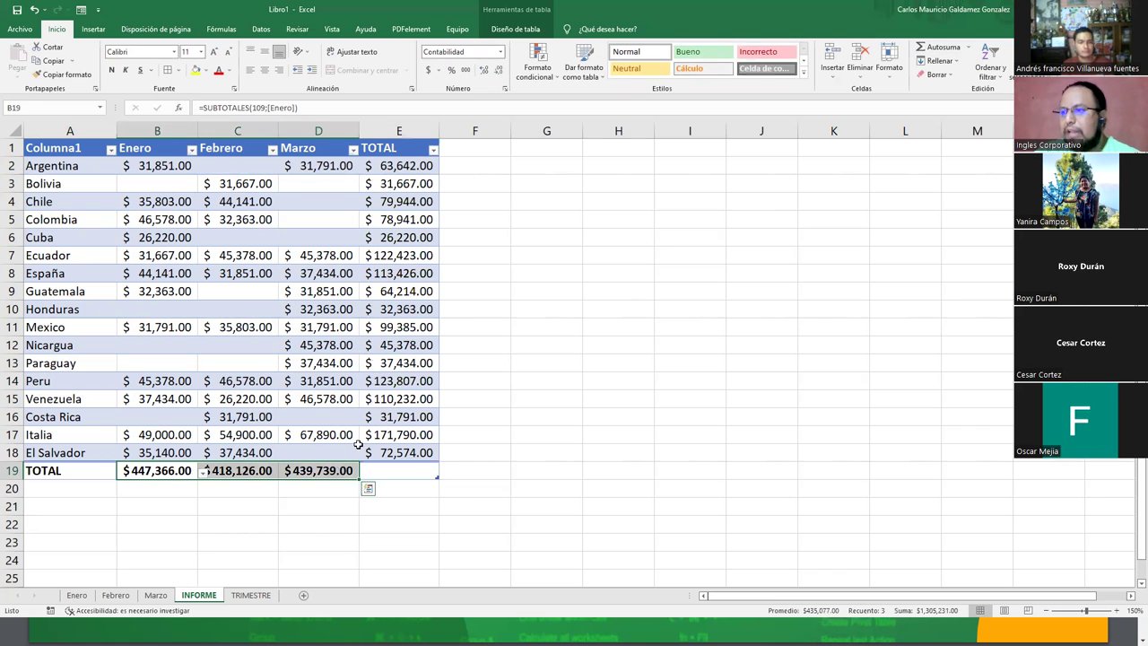
{"action": "left_click_drag", "start_coordinate": [399, 452], "coordinate": [395, 147]}
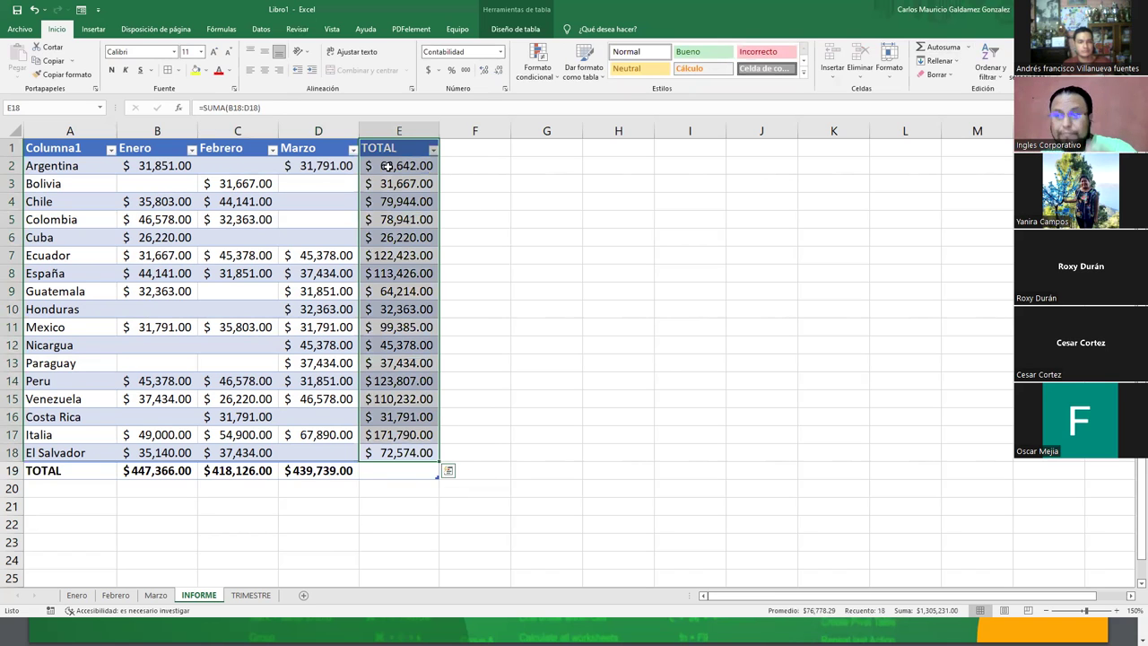
{"action": "left_click_drag", "start_coordinate": [387, 166], "coordinate": [405, 450]}
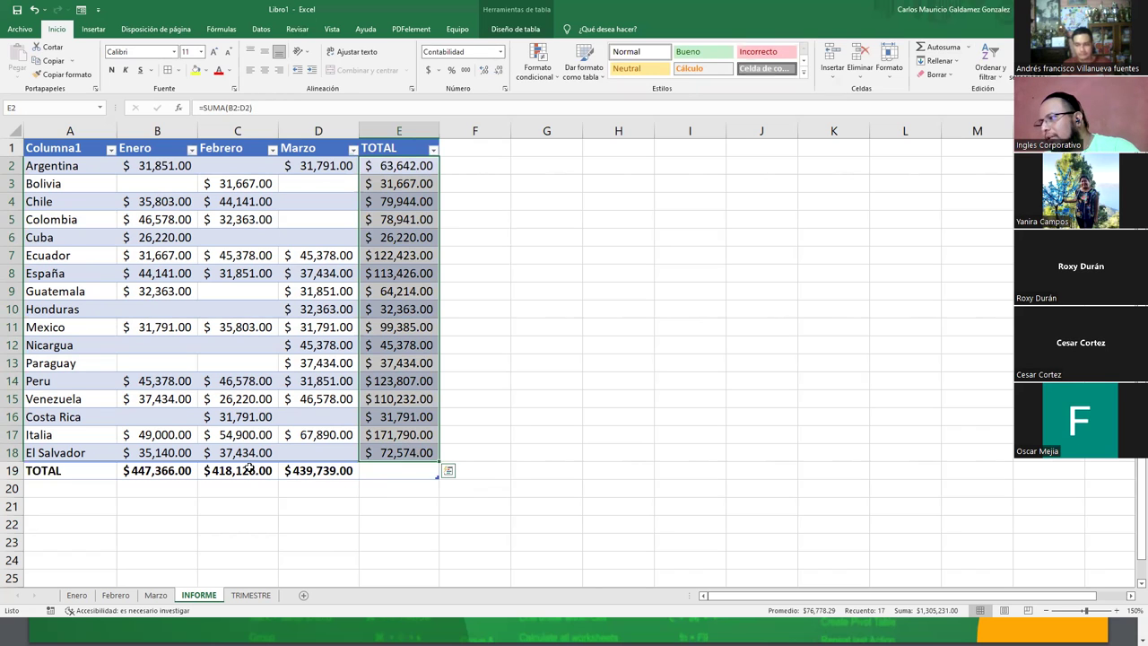
{"action": "left_click_drag", "start_coordinate": [148, 470], "coordinate": [291, 470]}
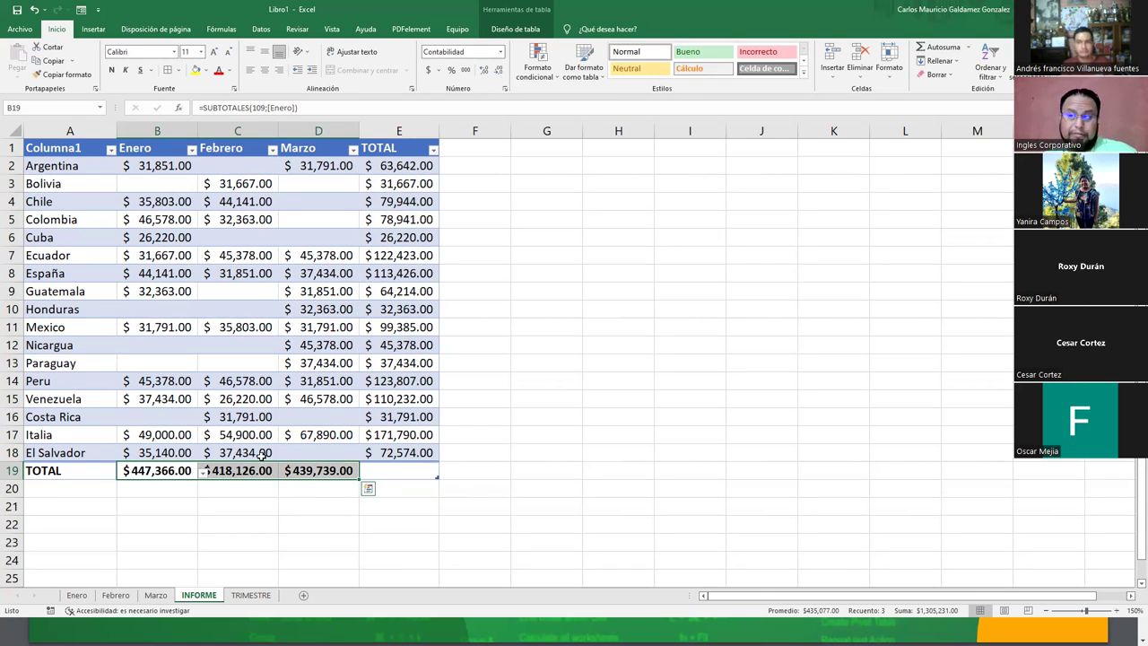
Step: Apply Autosuma to the monthly totals and try Promedio as E19's total function
{"action": "left_click", "coordinate": [945, 51]}
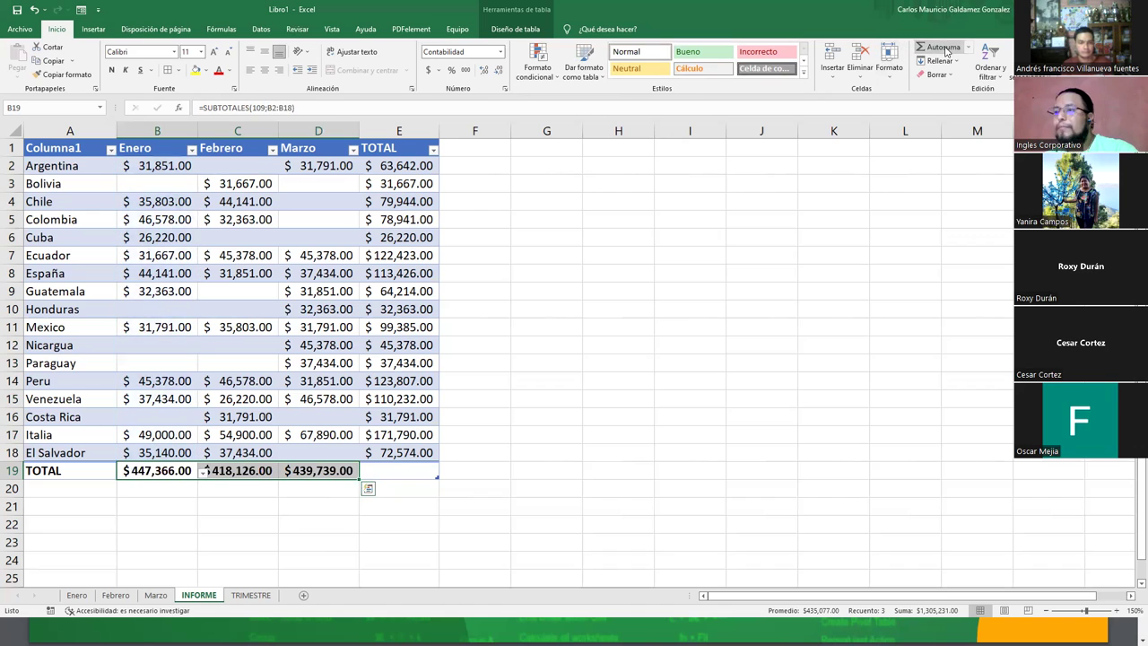
{"action": "left_click", "coordinate": [388, 469]}
{"action": "left_click", "coordinate": [444, 473]}
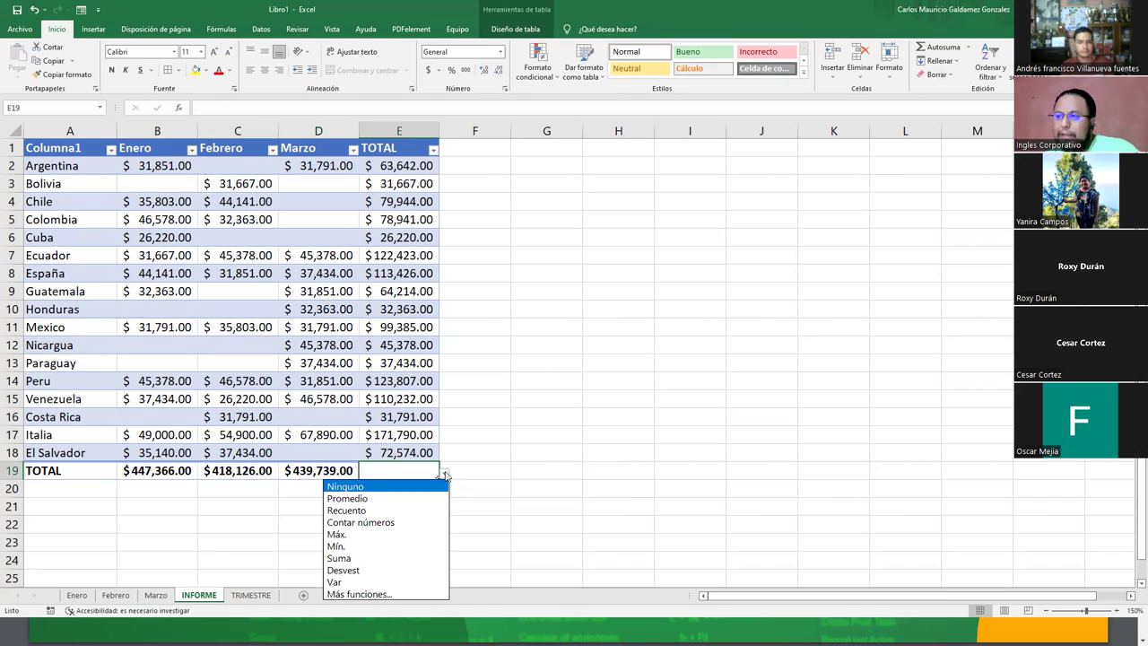
{"action": "left_click", "coordinate": [392, 499]}
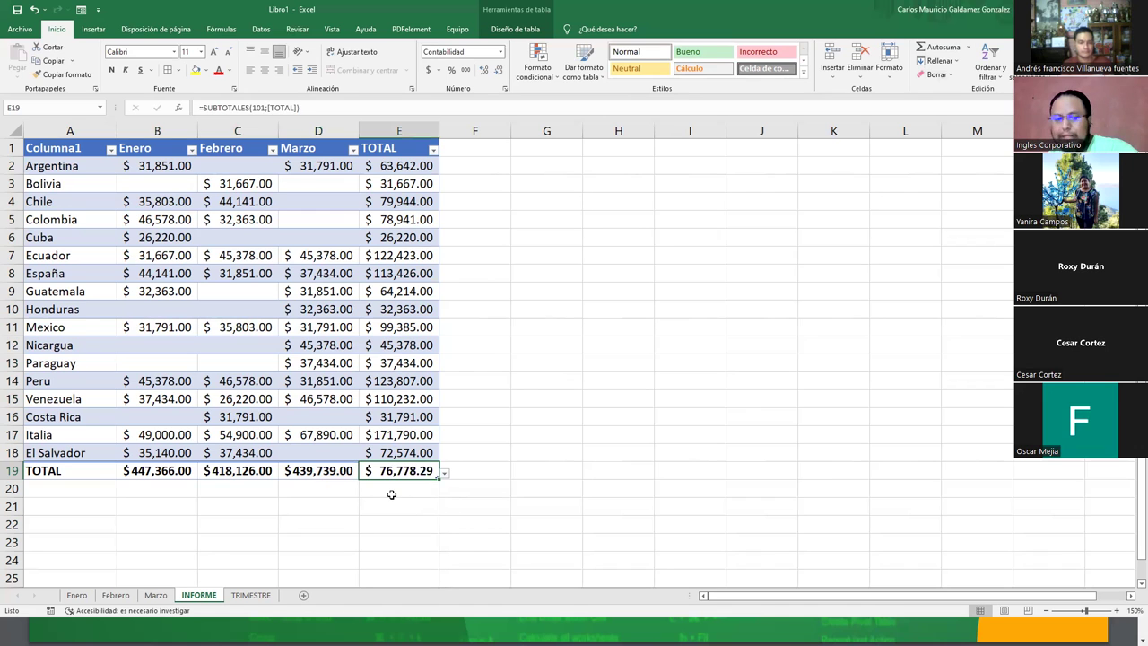
{"action": "key", "text": "F2"}
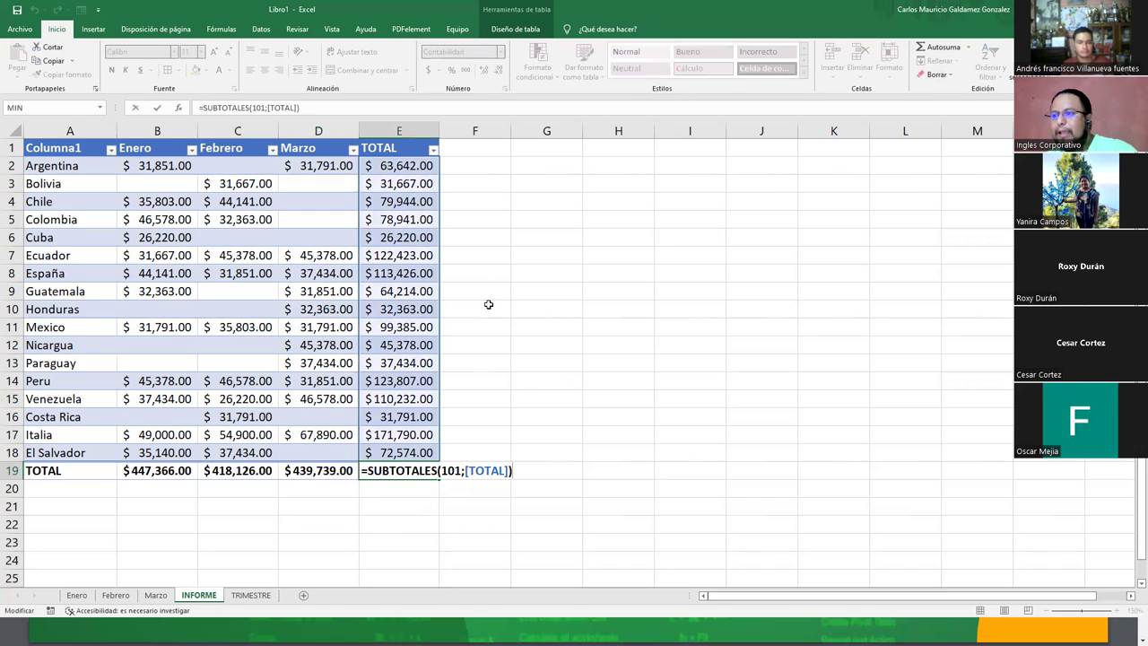
{"action": "key", "text": "Escape"}
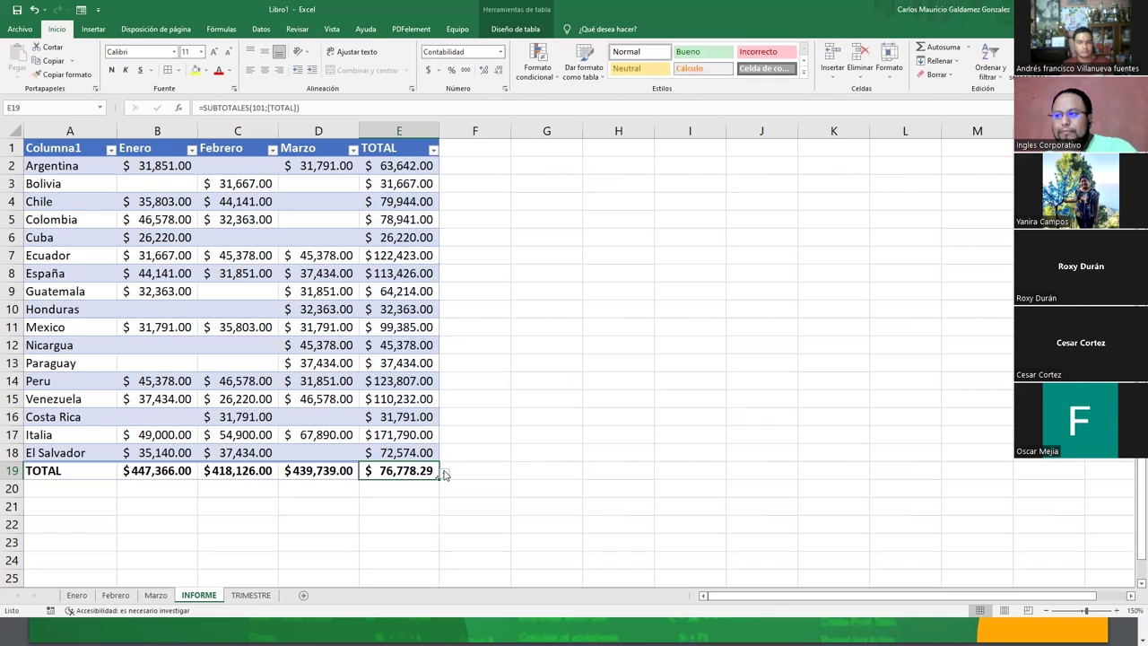
Step: Try Recuento, Contar números and Máx. as the total function in E19
{"action": "left_click", "coordinate": [443, 474]}
{"action": "left_click", "coordinate": [419, 508]}
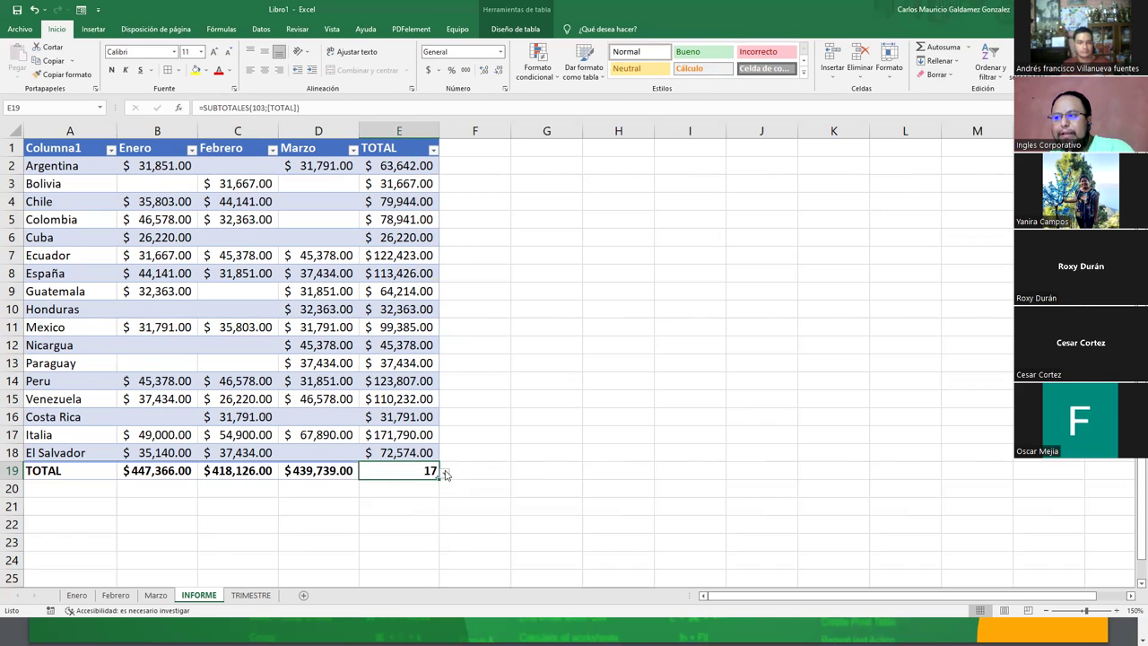
{"action": "left_click", "coordinate": [446, 473]}
{"action": "left_click", "coordinate": [415, 518]}
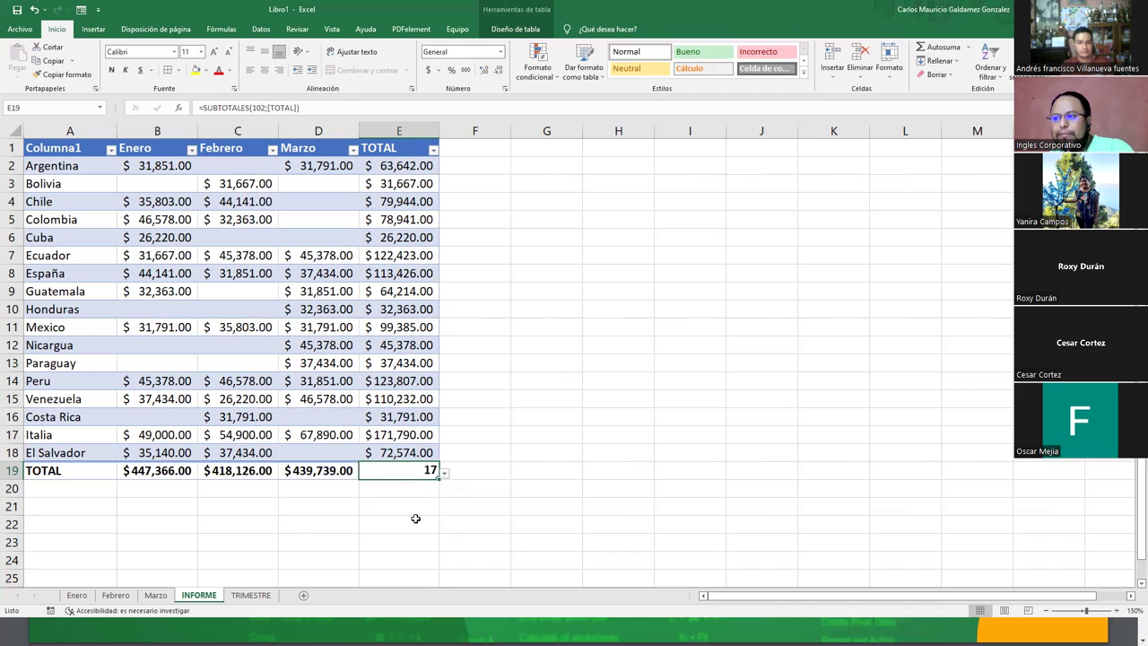
{"action": "left_click", "coordinate": [444, 474]}
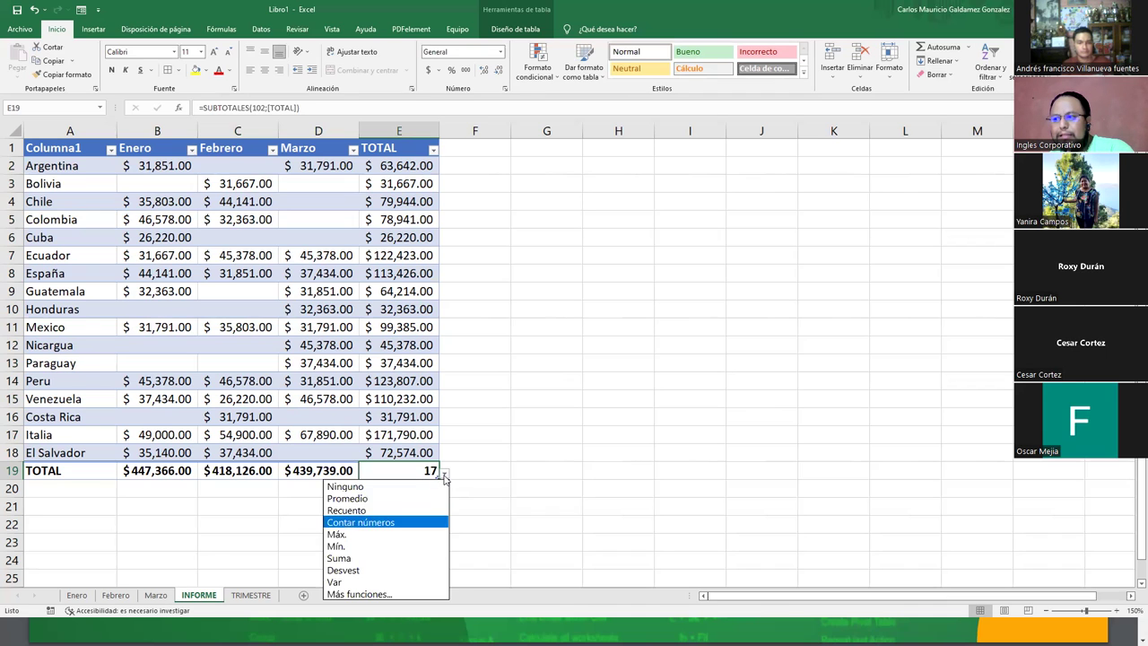
{"action": "left_click", "coordinate": [423, 533]}
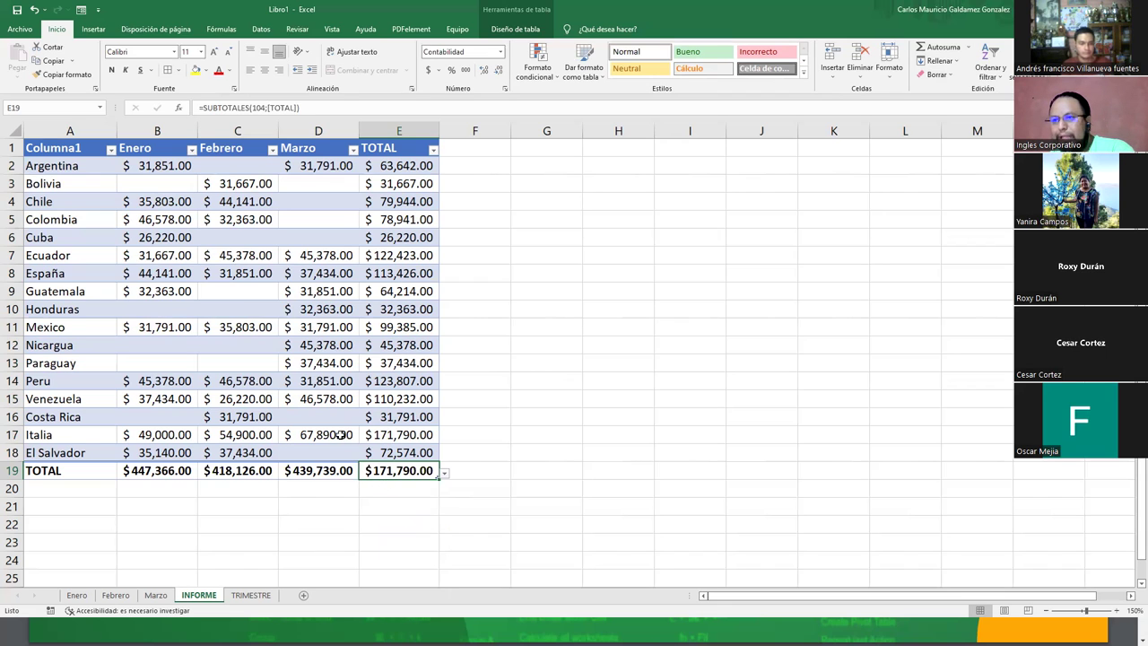
Step: Set E19's total to Suma, giving $1,305,231.00, and autofit column E
{"action": "left_click", "coordinate": [443, 473]}
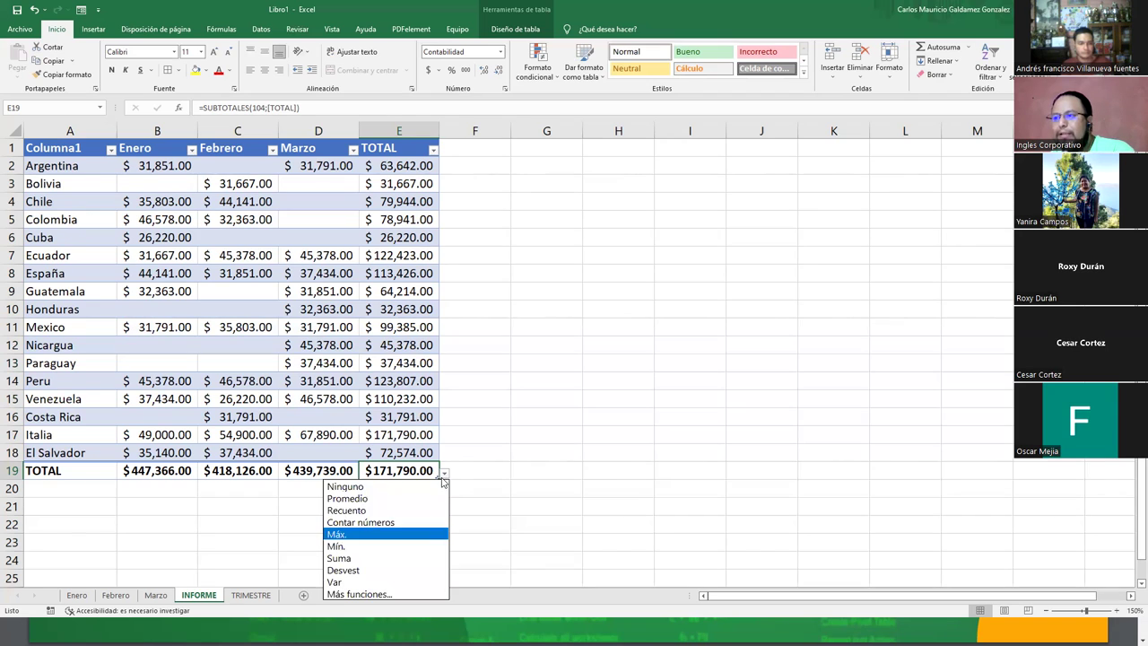
{"action": "left_click", "coordinate": [390, 558]}
{"action": "double_click", "coordinate": [439, 127]}
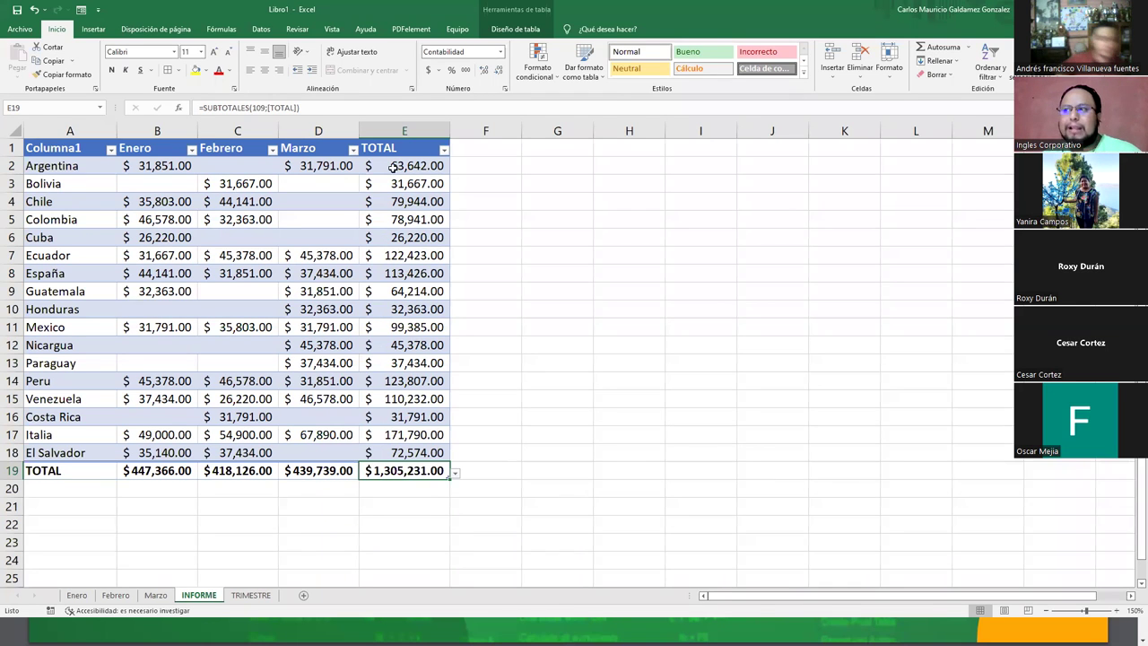
{"action": "left_click_drag", "start_coordinate": [391, 170], "coordinate": [394, 453]}
Step: Bold the TOTAL values E2:E18 and enter 0 in C2, copying it
{"action": "left_click", "coordinate": [111, 70]}
{"action": "left_click", "coordinate": [418, 308]}
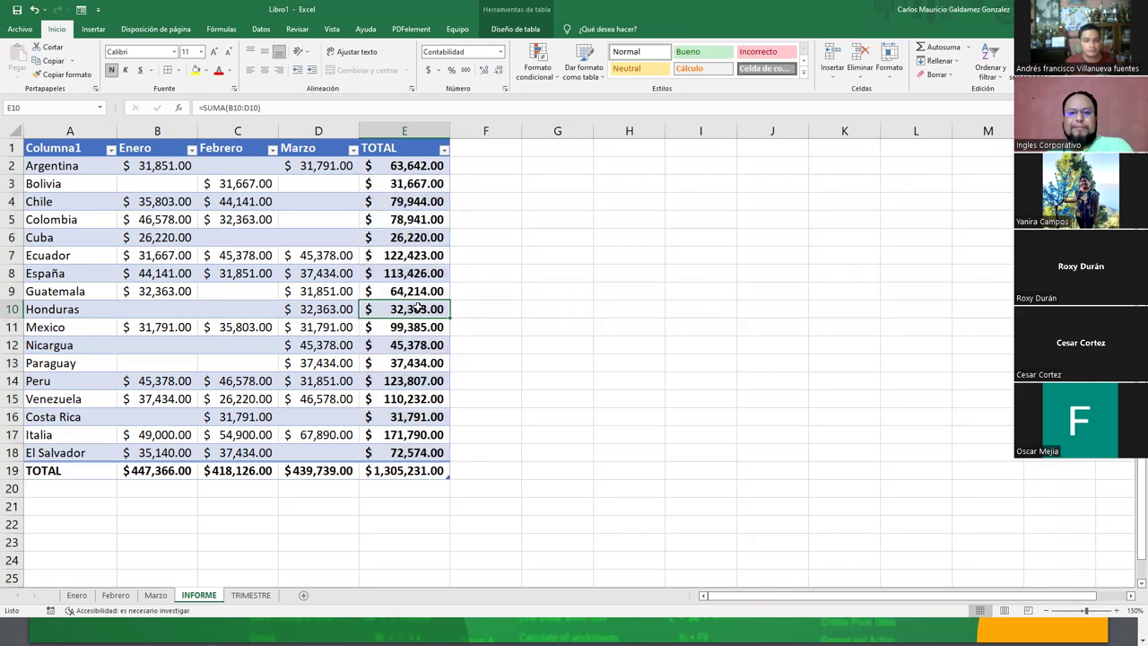
{"action": "left_click", "coordinate": [239, 164]}
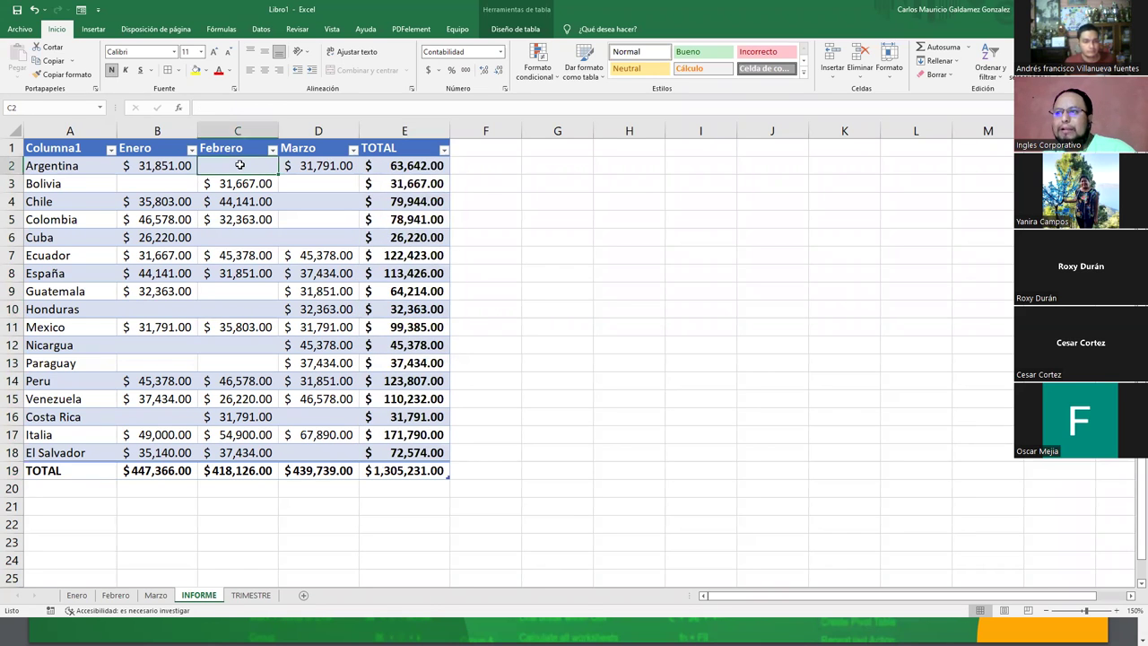
{"action": "type", "text": "0"}
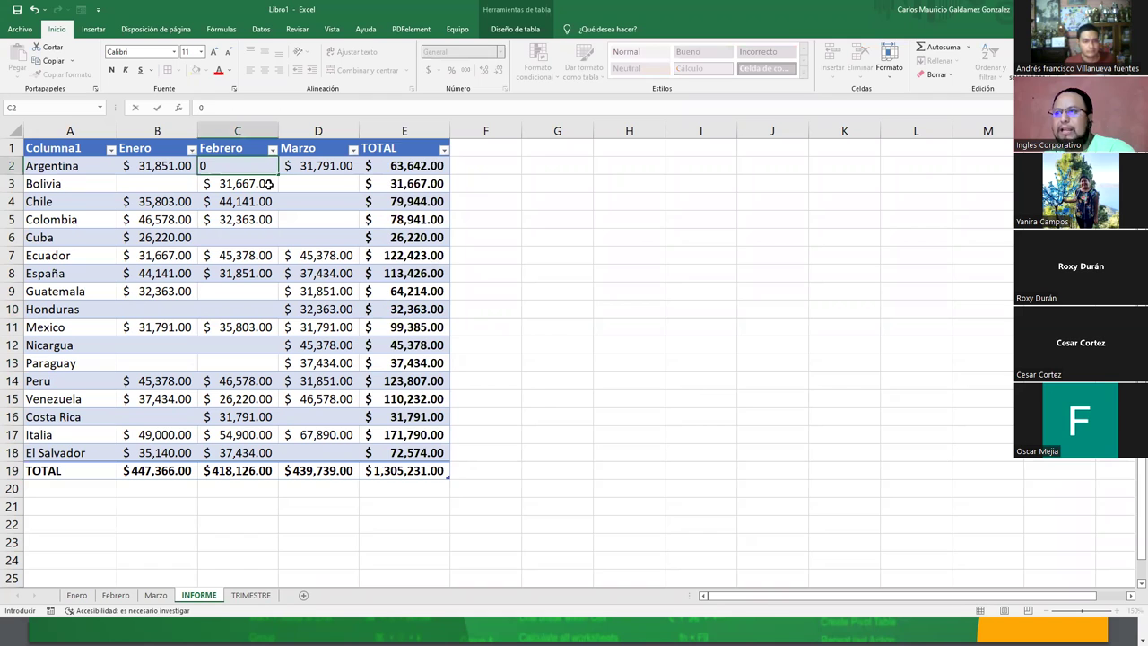
{"action": "key", "text": "Return"}
{"action": "left_click", "coordinate": [273, 165]}
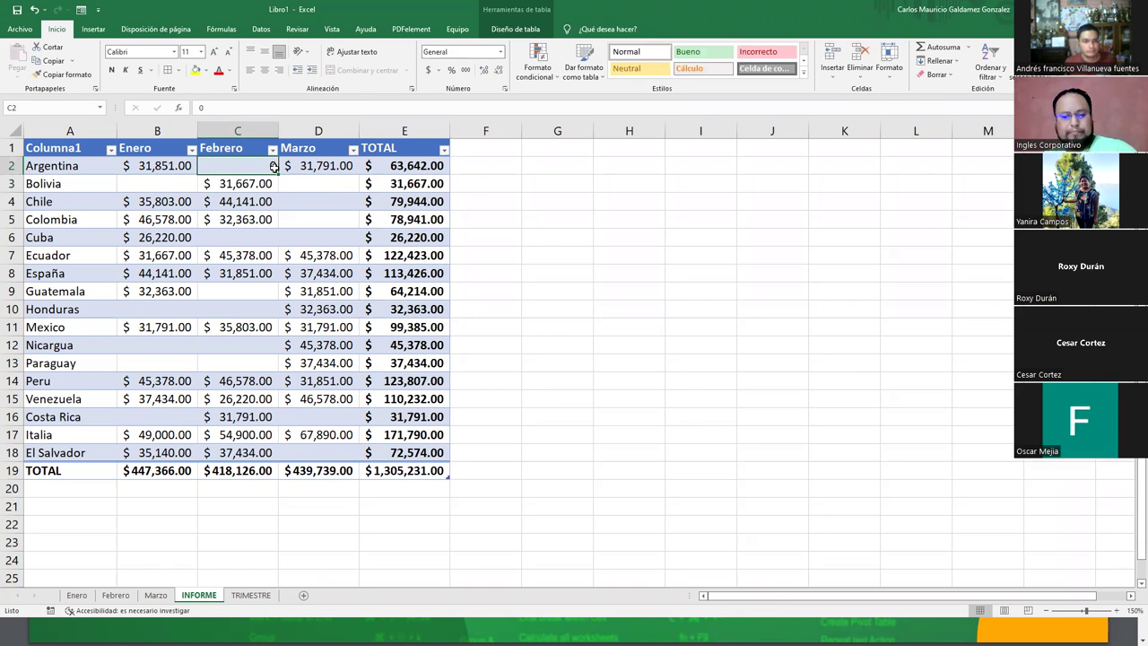
{"action": "key", "text": "ctrl+c"}
Step: Paste the zero into every blank month cell, from B3 through D18
{"action": "left_click", "coordinate": [164, 182]}
{"action": "mouse_move", "coordinate": [336, 187]}
{"action": "left_mouse_down"}
{"action": "mouse_move", "coordinate": [338, 225]}
{"action": "mouse_move", "coordinate": [242, 239]}
{"action": "left_mouse_up"}
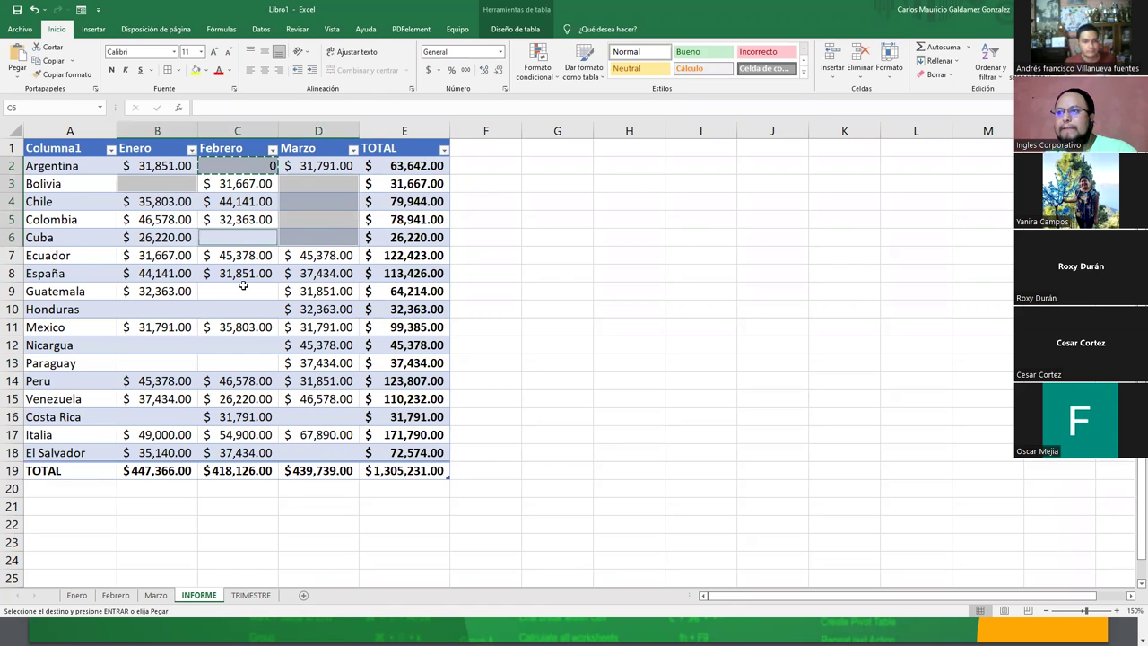
{"action": "left_click", "coordinate": [242, 289], "text": "ctrl"}
{"action": "left_click_drag", "start_coordinate": [171, 309], "coordinate": [211, 310], "text": "ctrl"}
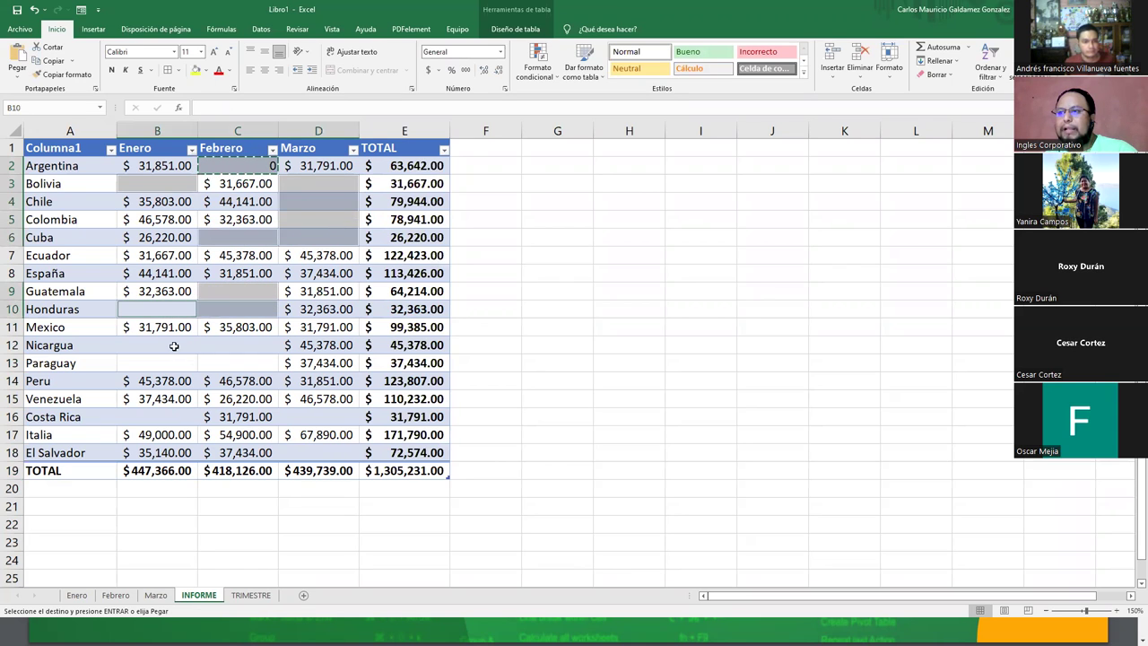
{"action": "left_click_drag", "start_coordinate": [170, 346], "coordinate": [205, 360], "text": "ctrl"}
{"action": "left_click", "coordinate": [287, 416], "text": "ctrl"}
{"action": "left_click", "coordinate": [179, 431], "text": "ctrl"}
{"action": "left_click", "coordinate": [167, 420], "text": "ctrl"}
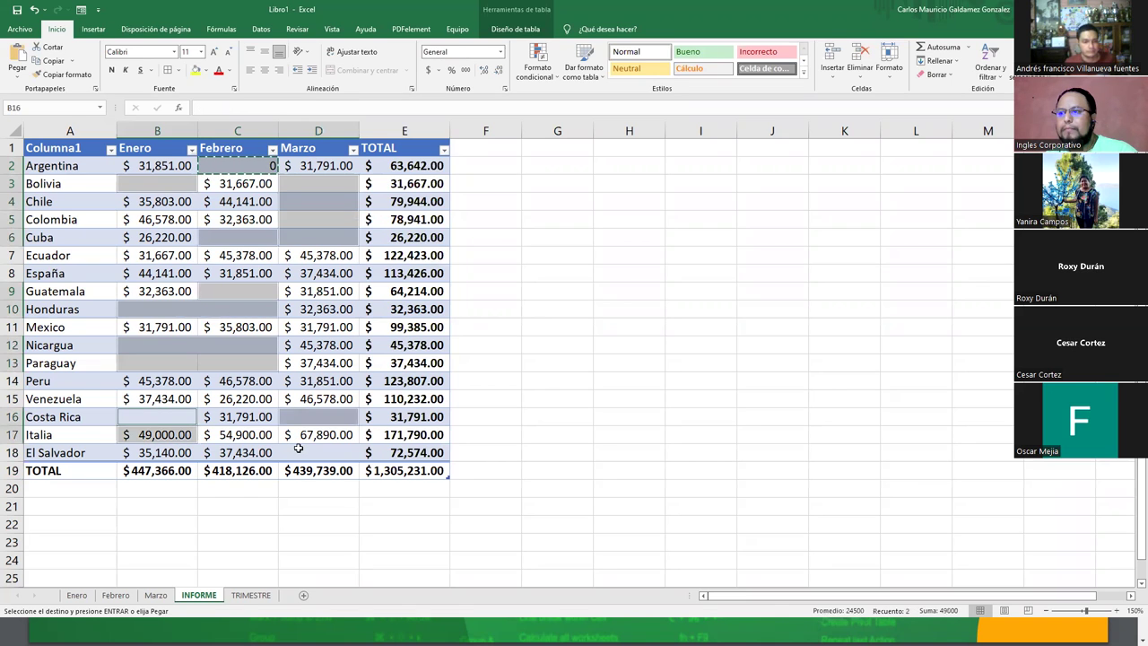
{"action": "left_click", "coordinate": [299, 448], "text": "ctrl"}
{"action": "left_click", "coordinate": [175, 439], "text": "ctrl"}
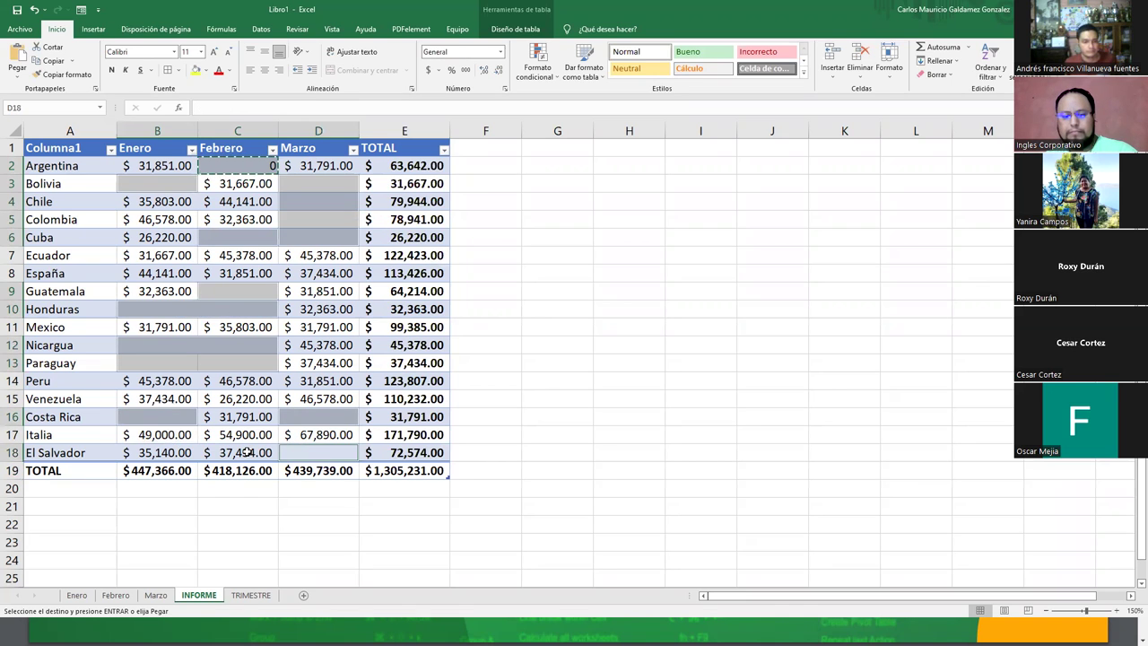
{"action": "key", "text": "ctrl+v"}
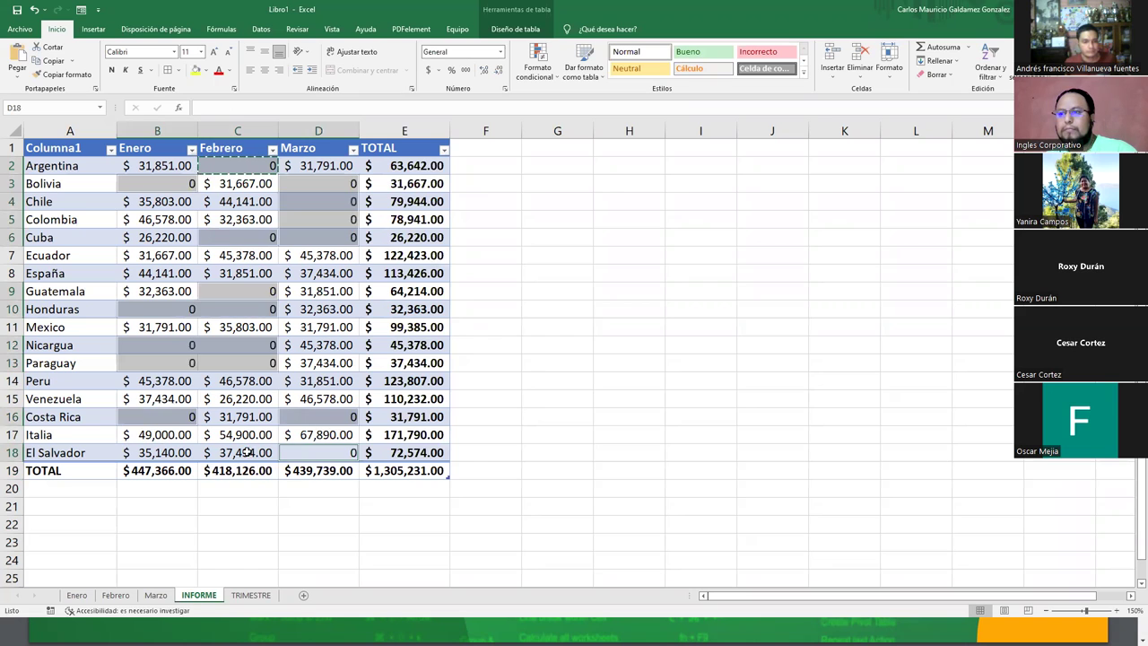
Step: Format the filled zeros in Contabilidad format so they show as $ -
{"action": "left_click", "coordinate": [482, 71]}
{"action": "left_click", "coordinate": [429, 70]}
{"action": "left_click", "coordinate": [355, 405]}
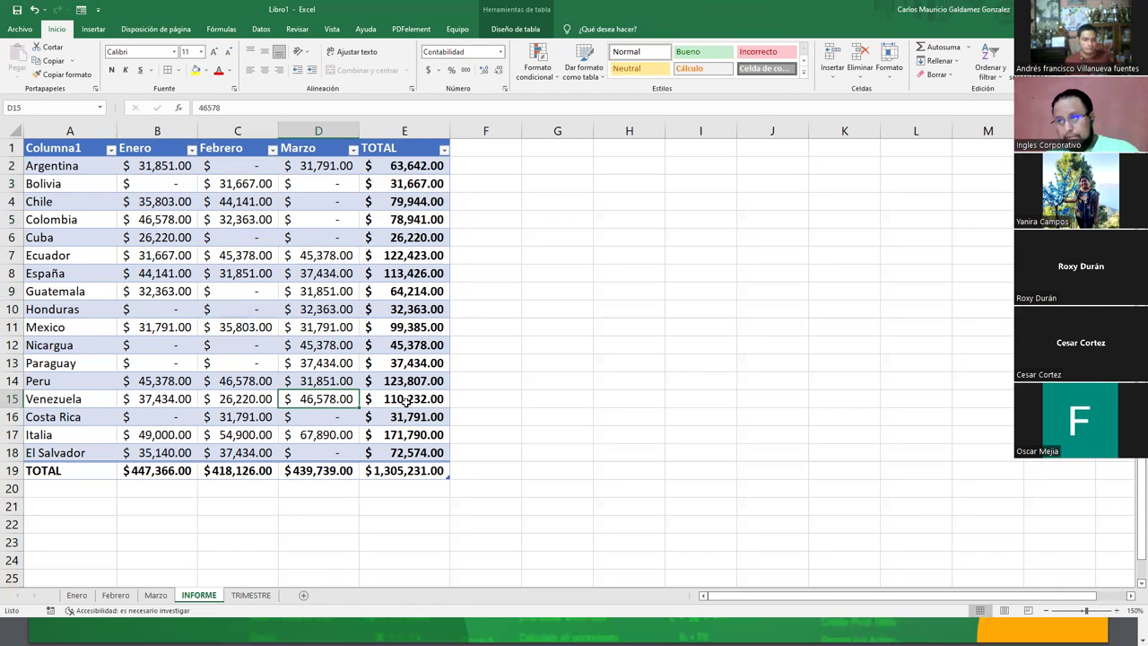
{"action": "left_click", "coordinate": [384, 169]}
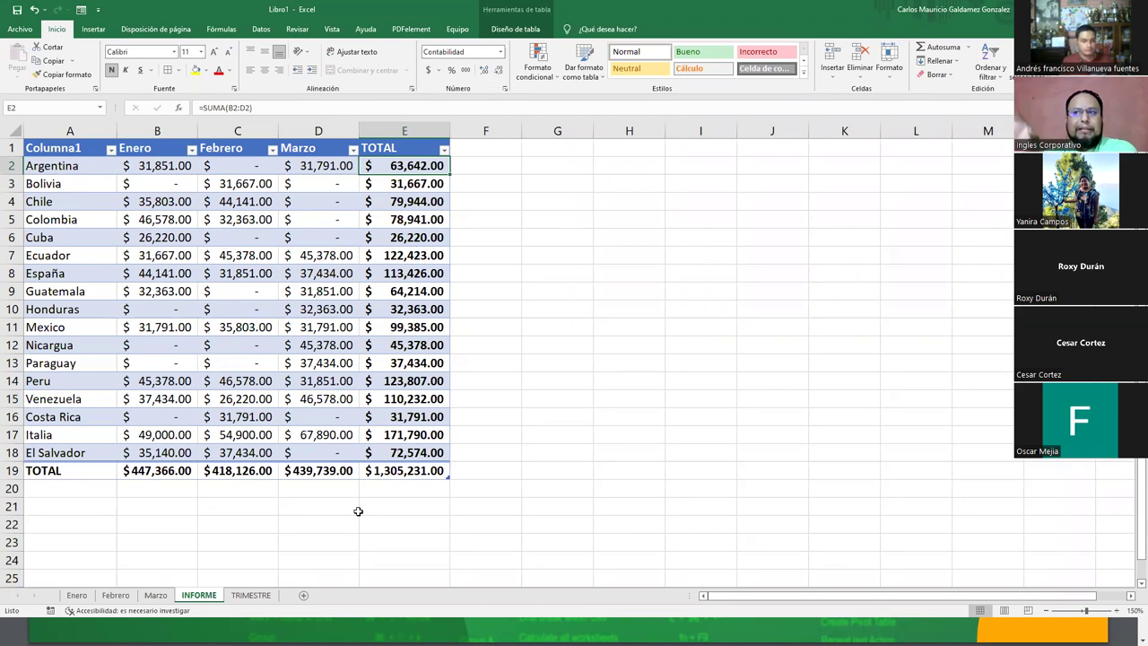
Step: Change the A1 heading to PAISES
{"action": "left_click", "coordinate": [76, 148]}
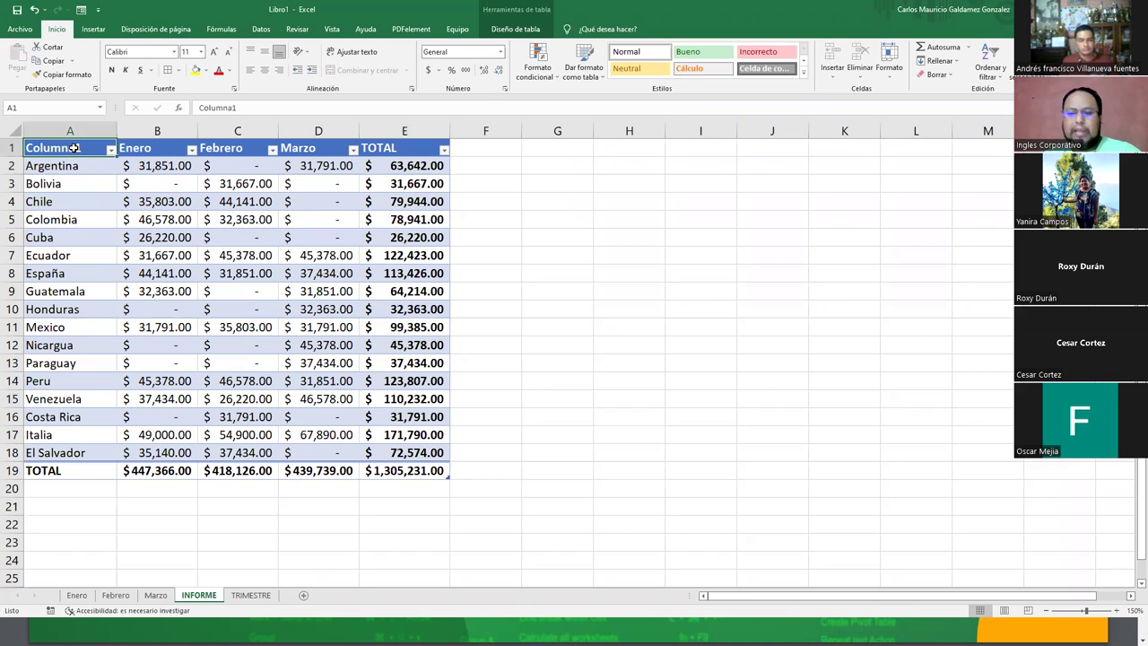
{"action": "type", "text": "PAISES"}
{"action": "key", "text": "Return"}
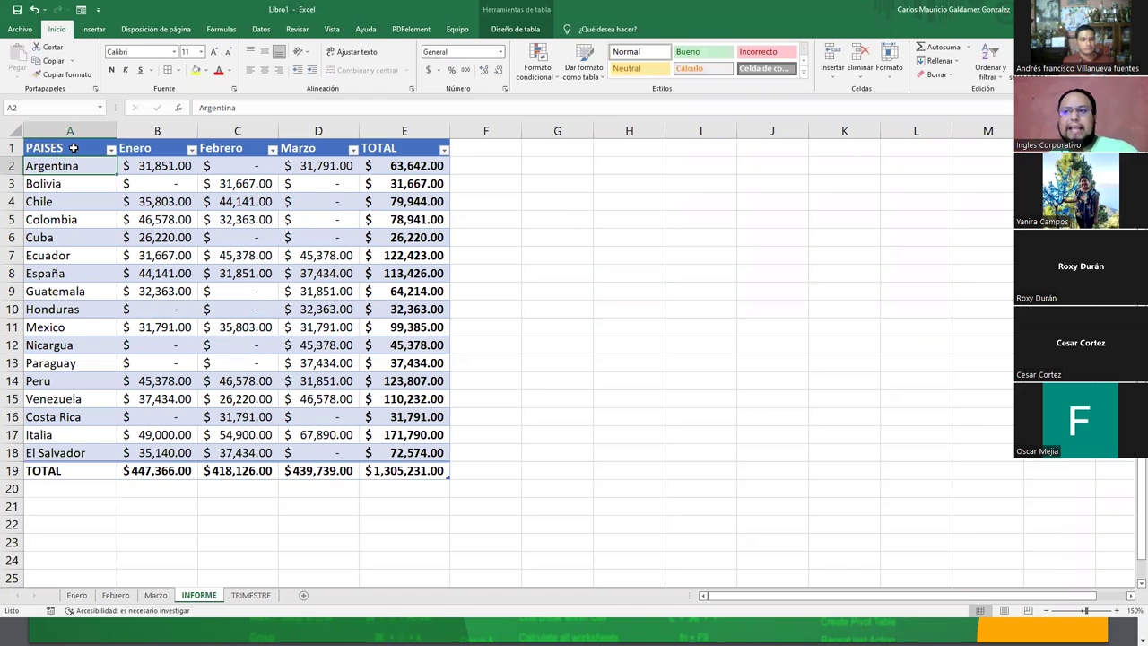
Step: Look through the Enero, Febrero and Marzo sheets, then return to INFORME
{"action": "left_click", "coordinate": [79, 596]}
{"action": "left_click", "coordinate": [118, 597]}
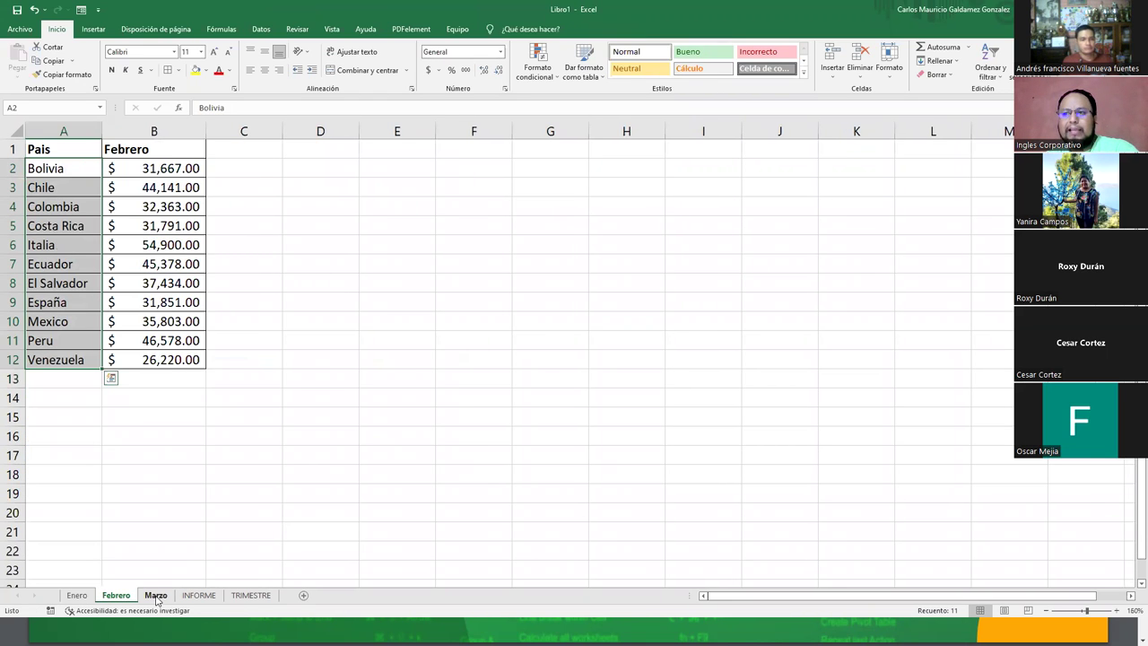
{"action": "left_click", "coordinate": [156, 597]}
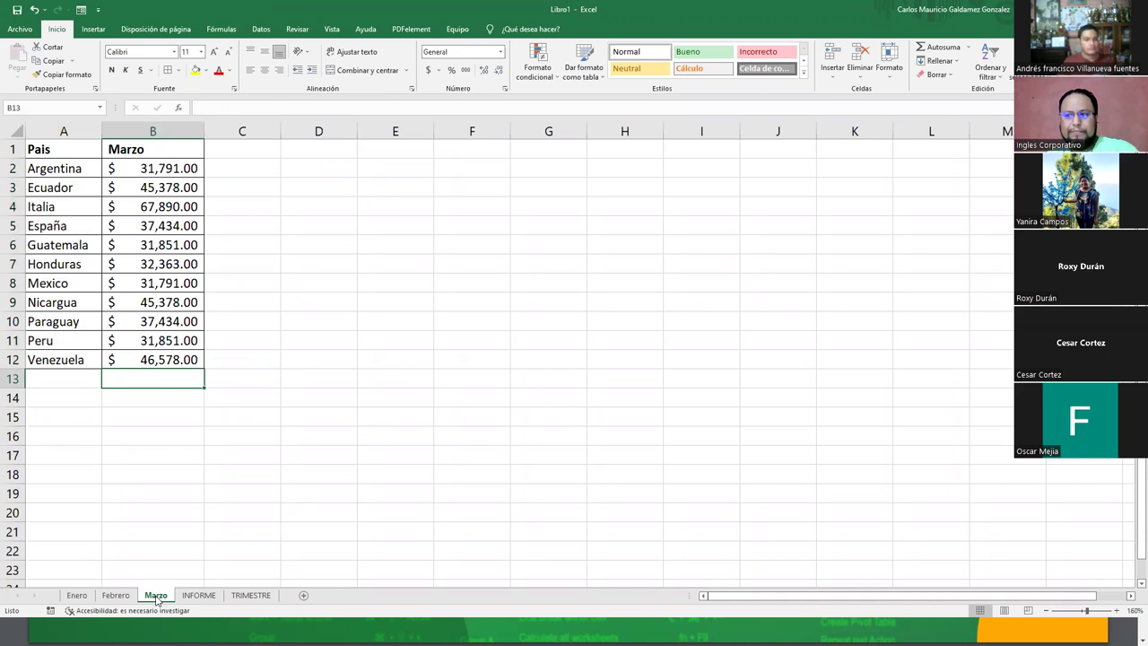
{"action": "left_click", "coordinate": [195, 597]}
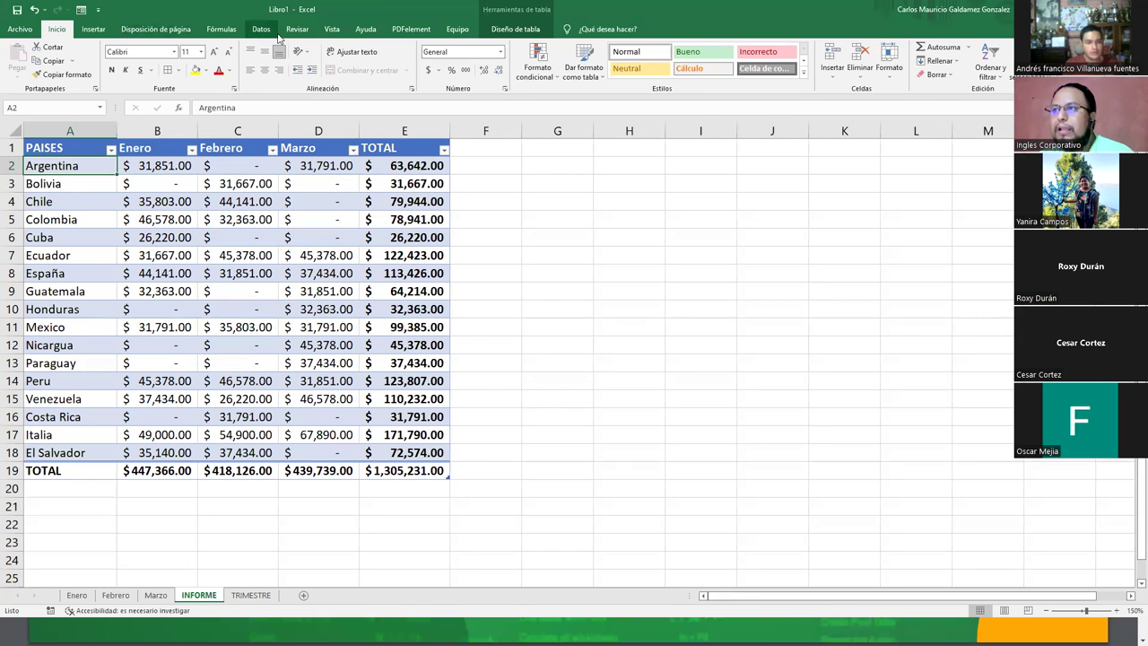
{"action": "left_click", "coordinate": [261, 29]}
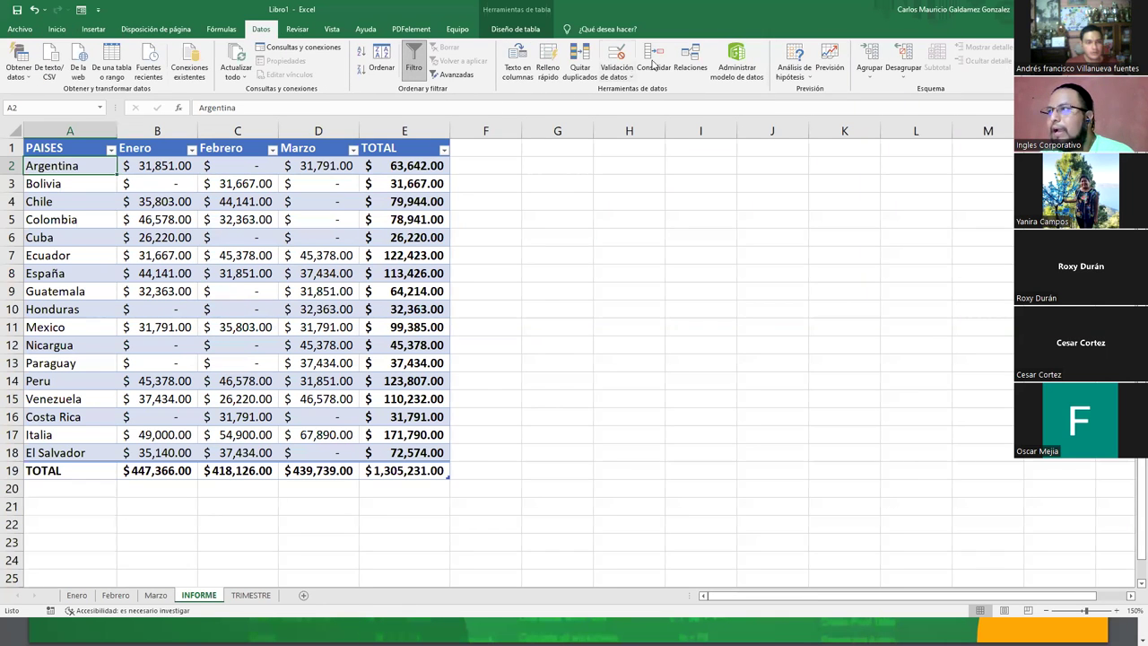
{"action": "left_click", "coordinate": [653, 61]}
{"action": "left_click", "coordinate": [538, 265]}
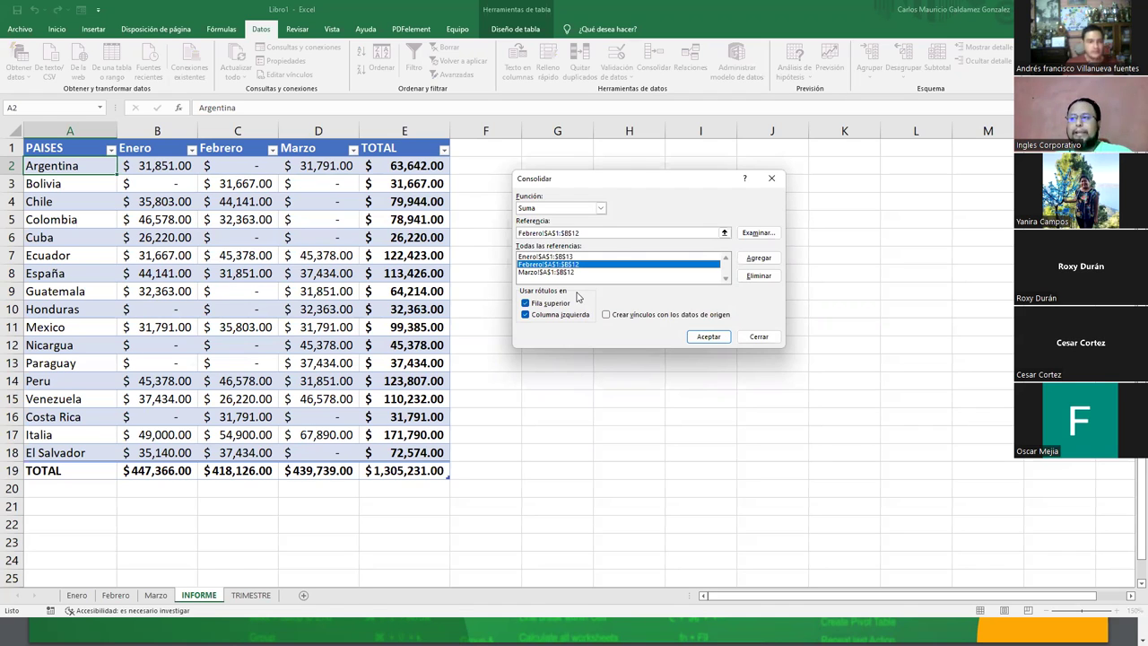
{"action": "left_click", "coordinate": [758, 337]}
{"action": "left_click", "coordinate": [409, 330]}
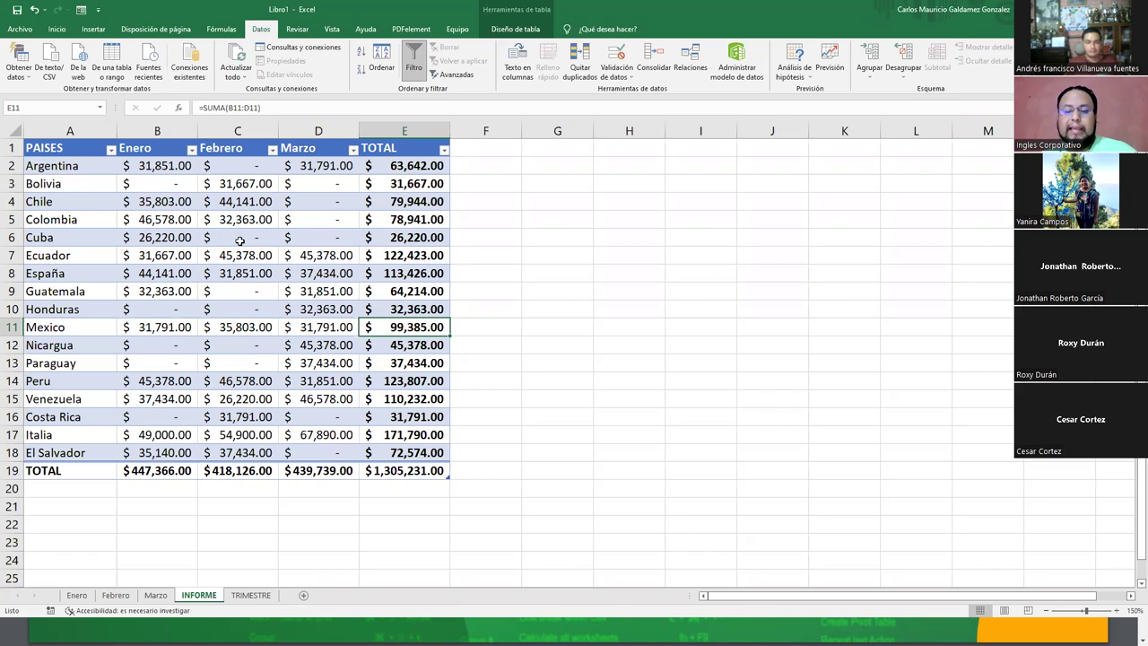
Step: Widen columns F and G beside the table, F to about 192 pixels
{"action": "left_click", "coordinate": [233, 242]}
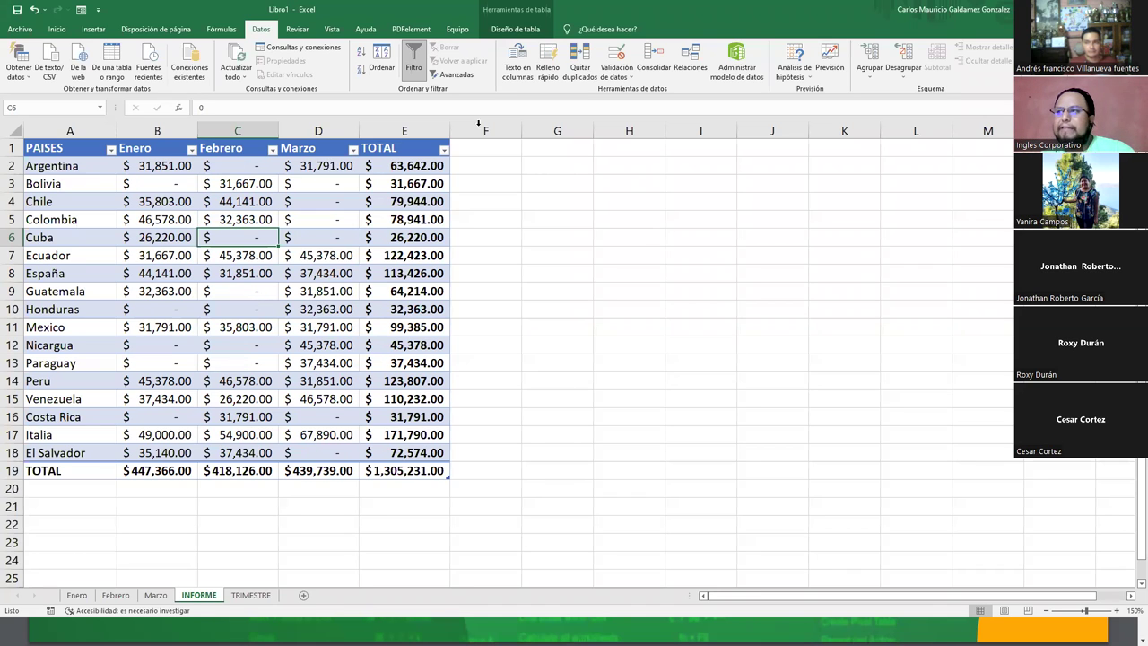
{"action": "left_click_drag", "start_coordinate": [521, 133], "coordinate": [593, 133]}
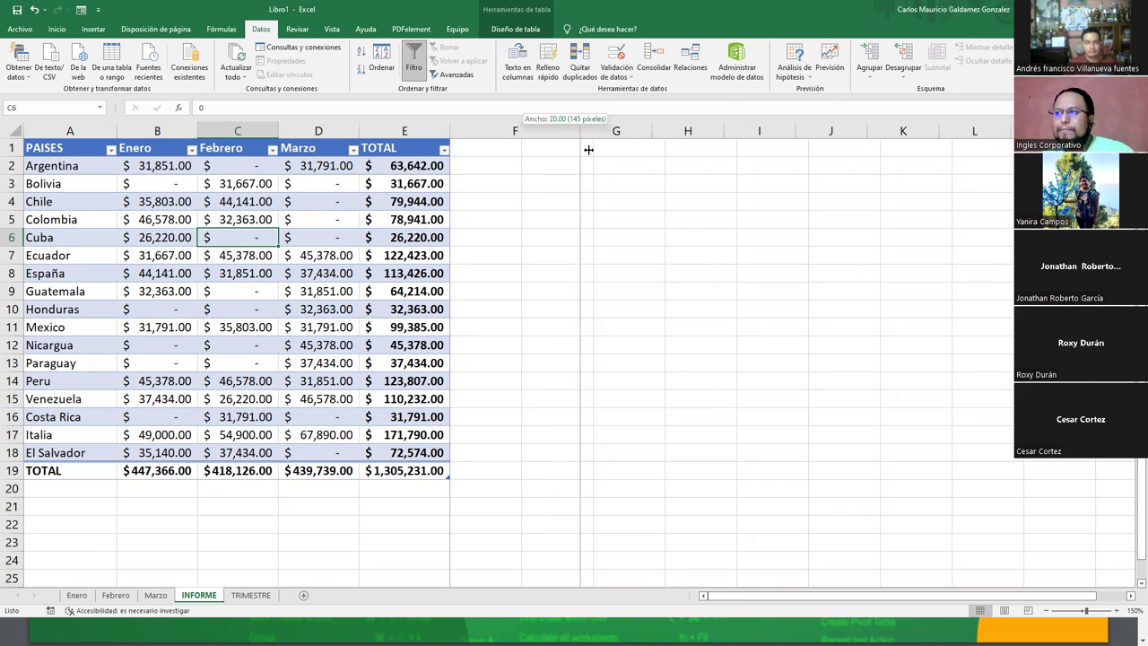
{"action": "left_click_drag", "start_coordinate": [665, 131], "coordinate": [698, 131]}
{"action": "left_click", "coordinate": [619, 147]}
{"action": "left_click_drag", "start_coordinate": [591, 128], "coordinate": [619, 147]}
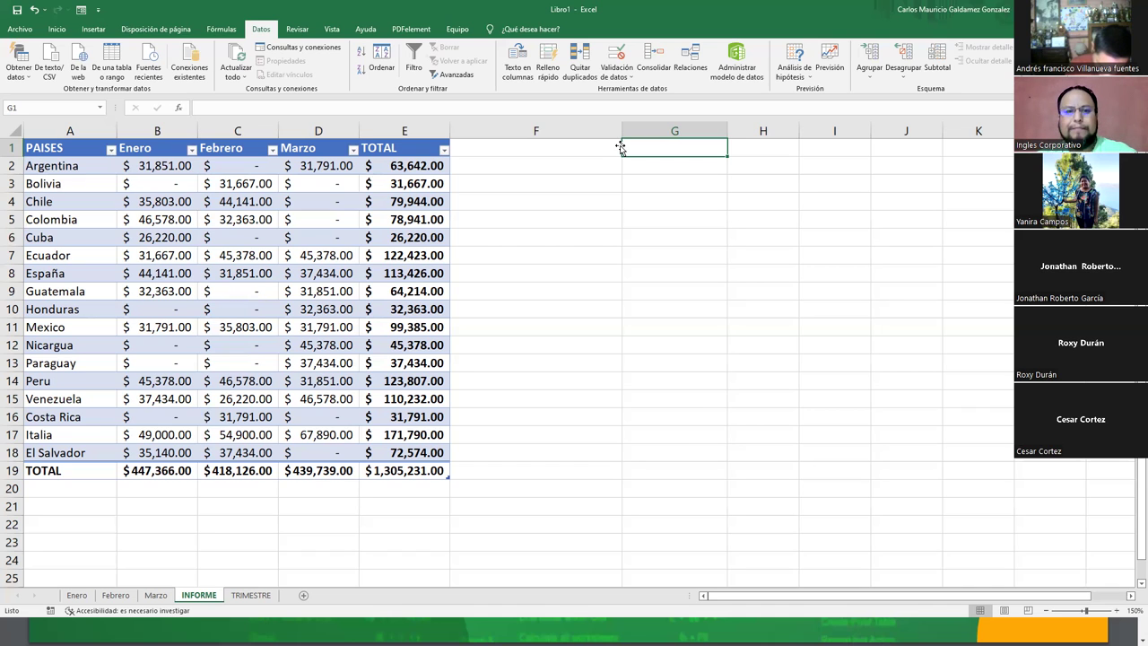
Step: Enter Minigraficos in F1 and Porcentajes in G1, then undo the Porcentajes column
{"action": "left_click", "coordinate": [588, 148]}
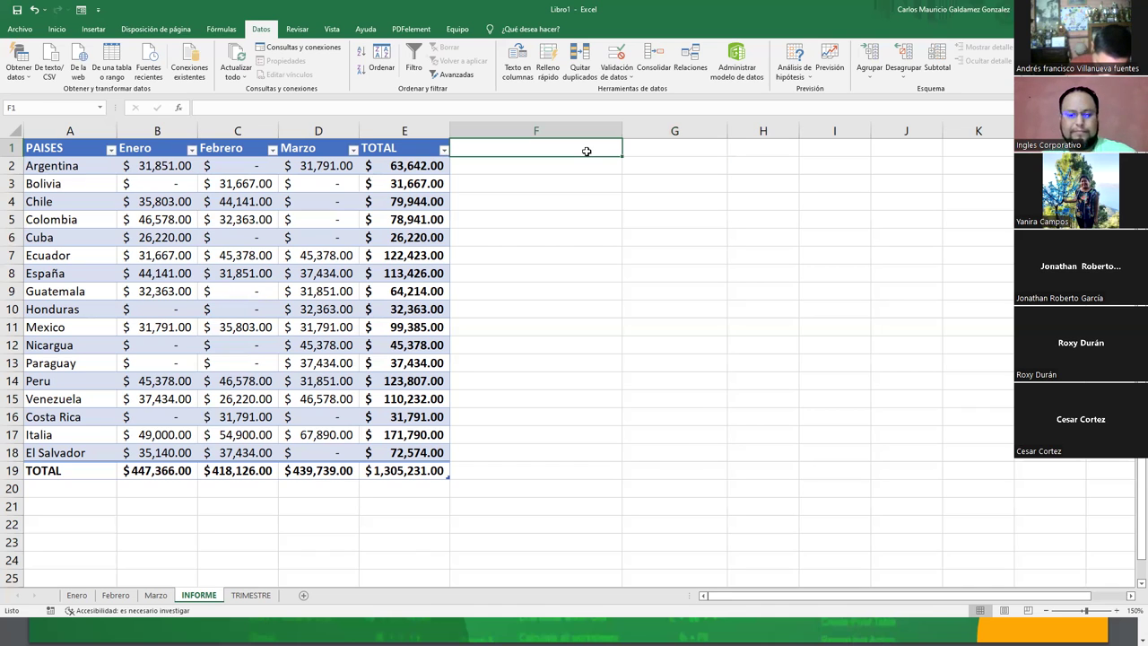
{"action": "type", "text": "Minigraficos"}
{"action": "key", "text": "Tab"}
{"action": "type", "text": "P"}
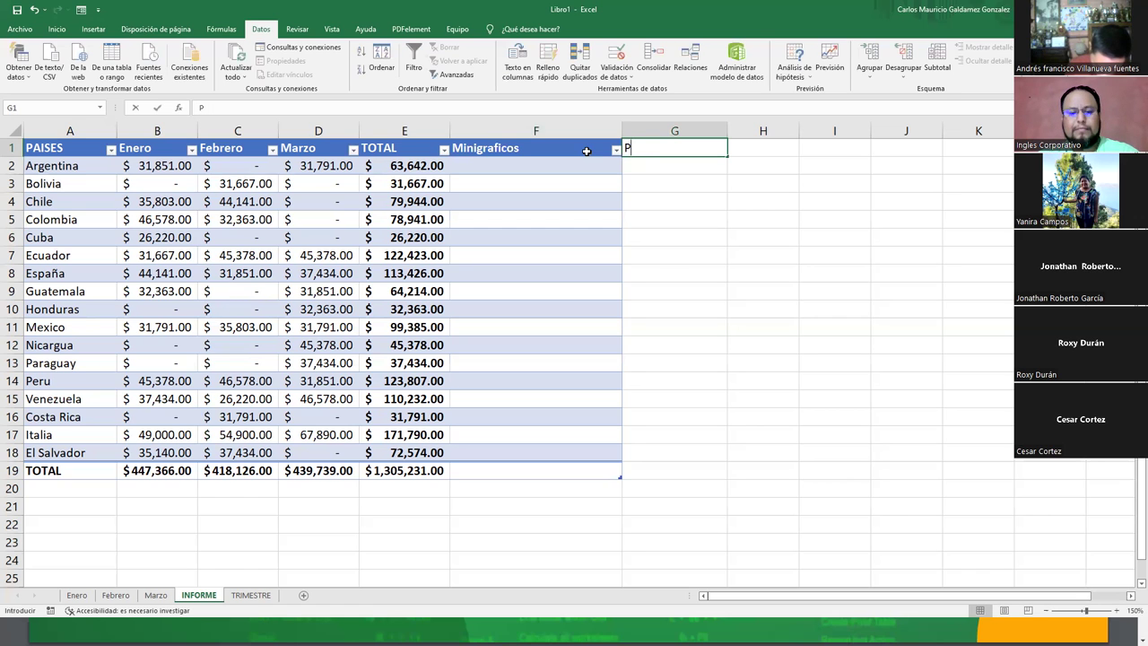
{"action": "type", "text": "orcentajes"}
{"action": "key", "text": "Return"}
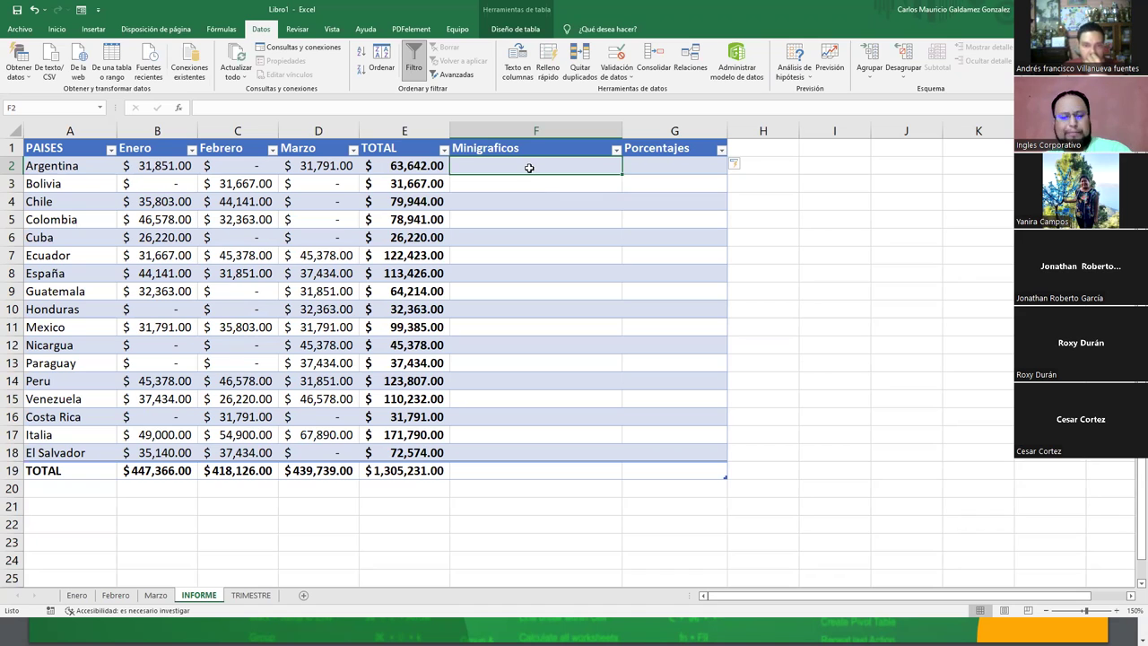
{"action": "key", "text": "ctrl+z"}
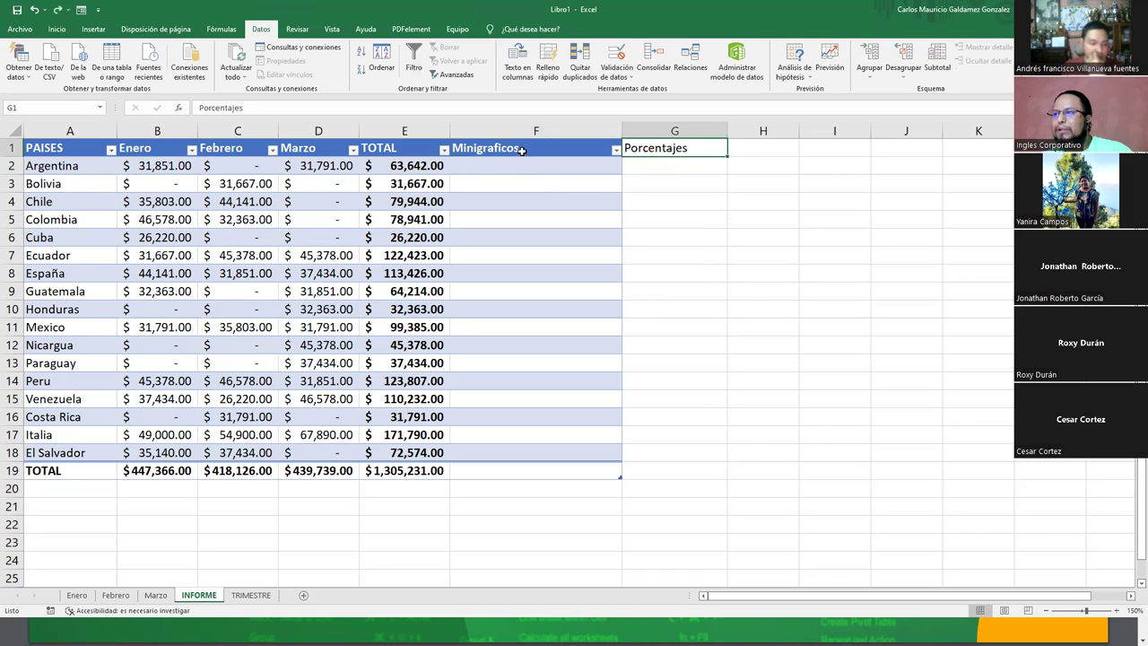
Step: Copy the F1 header into G1 to extend the table by another column
{"action": "left_click", "coordinate": [522, 155]}
{"action": "key", "text": "ctrl+c"}
{"action": "left_click", "coordinate": [662, 150]}
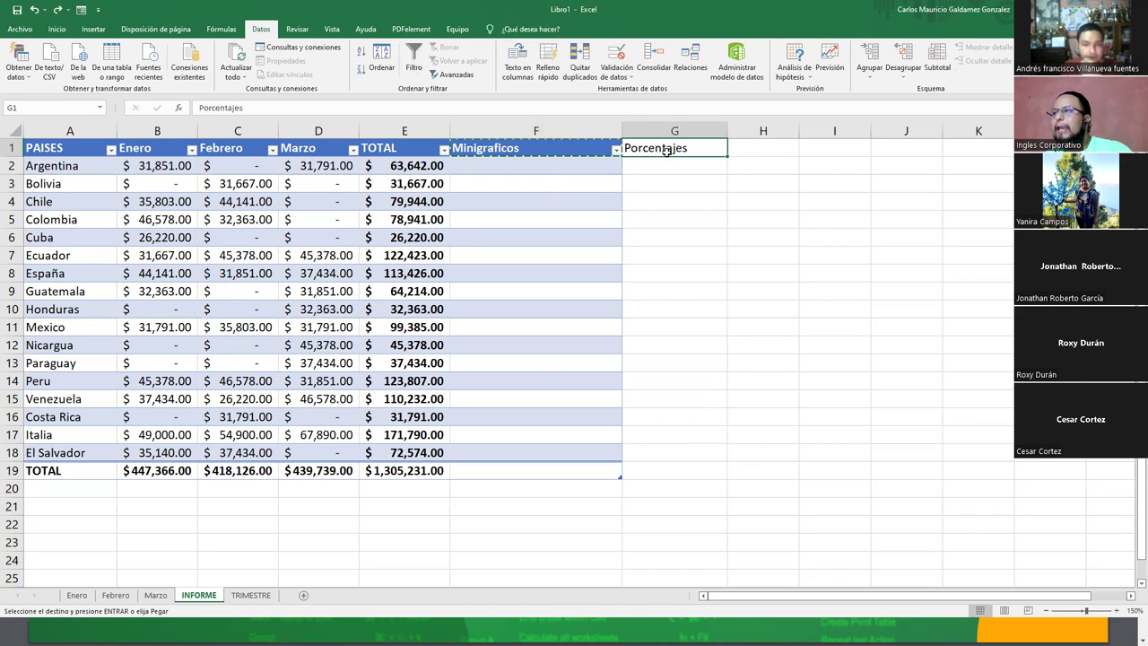
{"action": "key", "text": "ctrl+v"}
Step: Rename F1 to Porcentajes and G1 to Minigraficos, autofitting F and widening G
{"action": "left_click", "coordinate": [524, 148]}
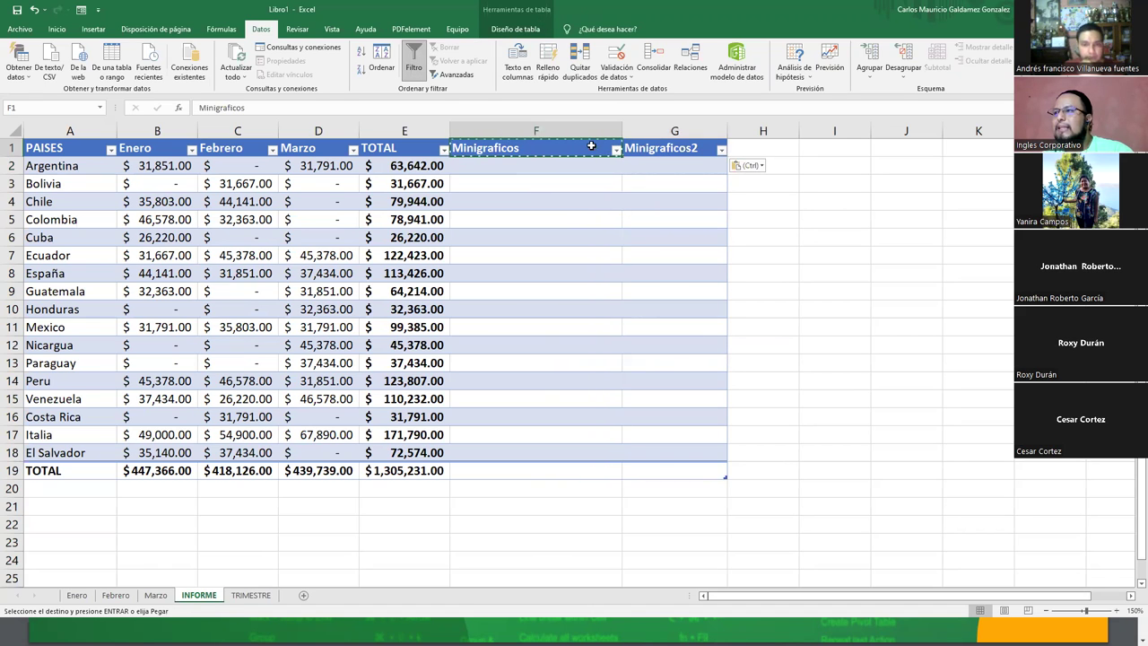
{"action": "left_click", "coordinate": [571, 144]}
{"action": "type", "text": "Poce"}
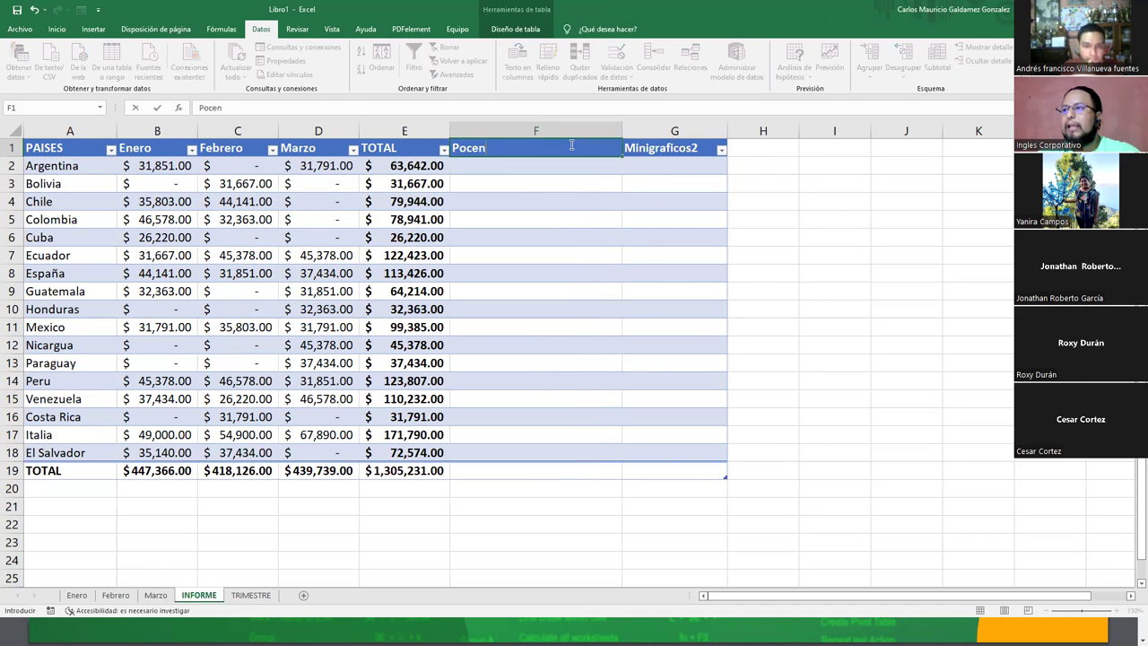
{"action": "key", "text": "BackSpace"}
{"action": "key", "text": "BackSpace"}
{"action": "type", "text": "rcentajes"}
{"action": "key", "text": "Tab"}
{"action": "type", "text": "Minigraficos"}
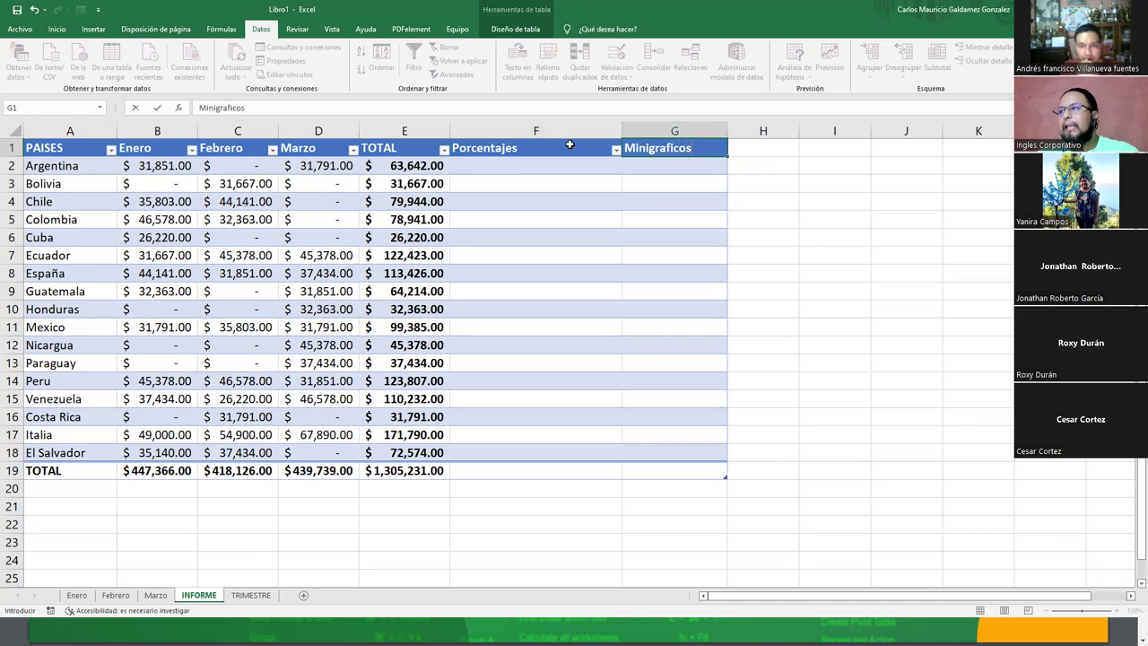
{"action": "key", "text": "Return"}
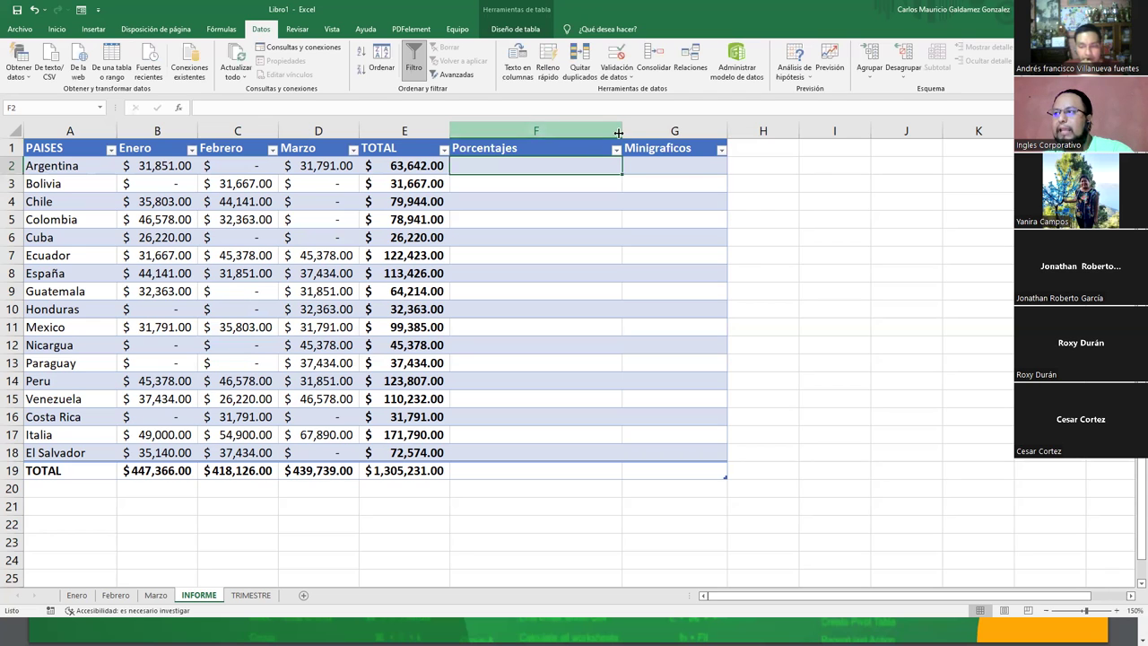
{"action": "double_click", "coordinate": [622, 131]}
{"action": "left_click_drag", "start_coordinate": [636, 139], "coordinate": [709, 165]}
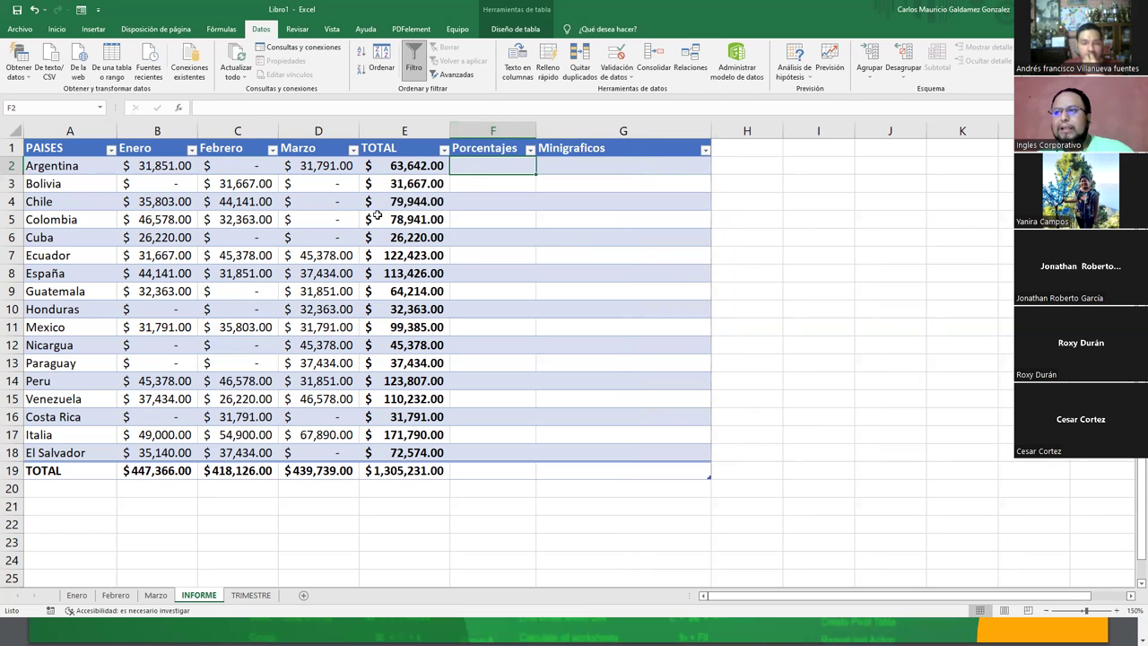
{"action": "left_click_drag", "start_coordinate": [55, 167], "coordinate": [81, 452]}
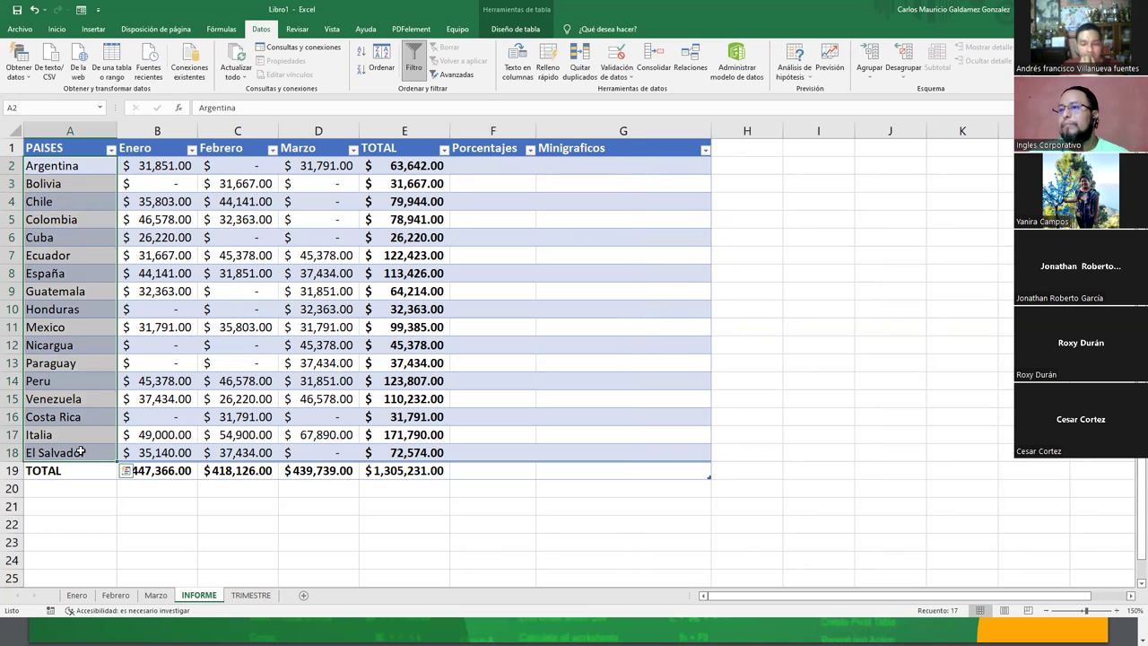
{"action": "left_click_drag", "start_coordinate": [380, 163], "coordinate": [422, 445]}
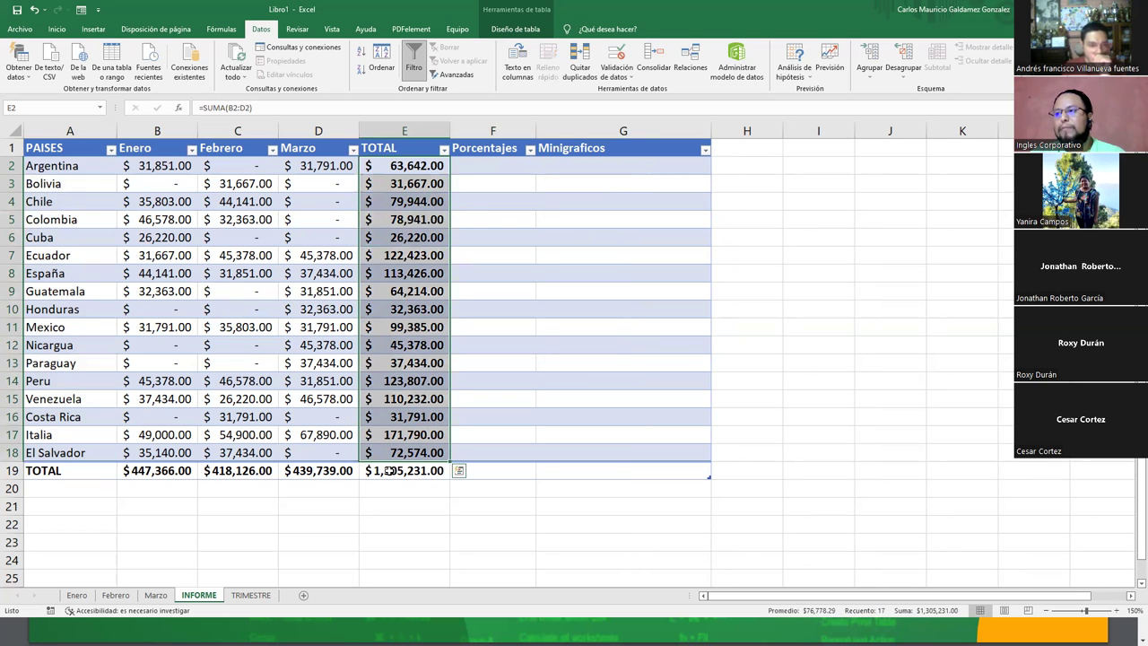
{"action": "left_click", "coordinate": [477, 167]}
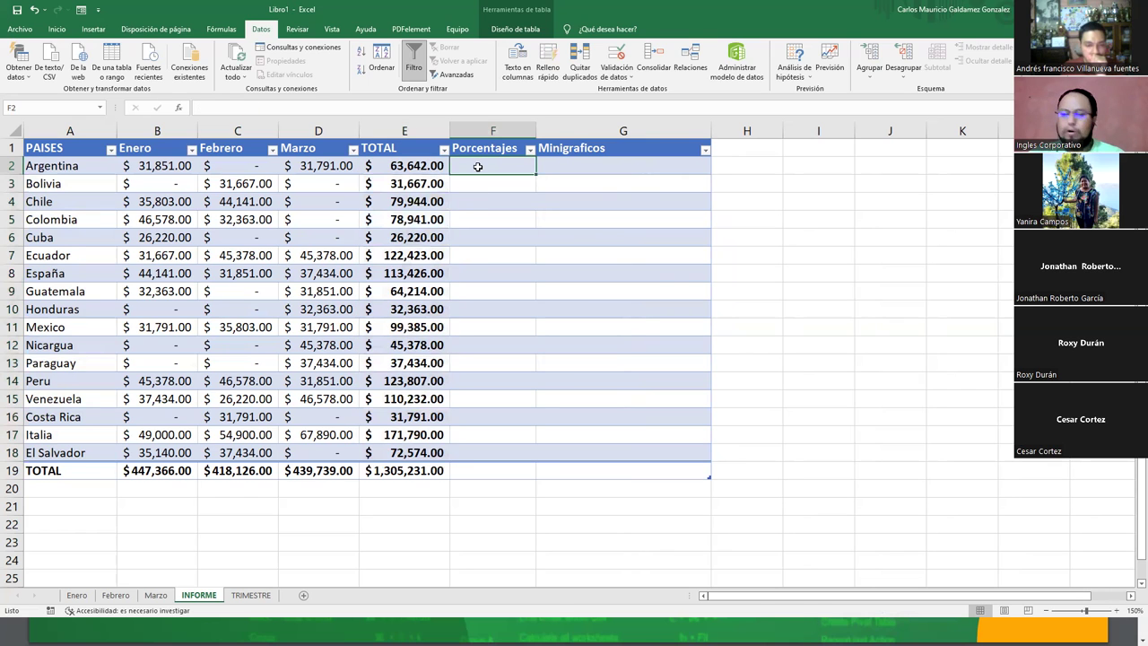
Step: Enter =E2/E19 in F2 to fill the Porcentajes column, then select F2:F18
{"action": "type", "text": "="}
{"action": "key", "text": "Left"}
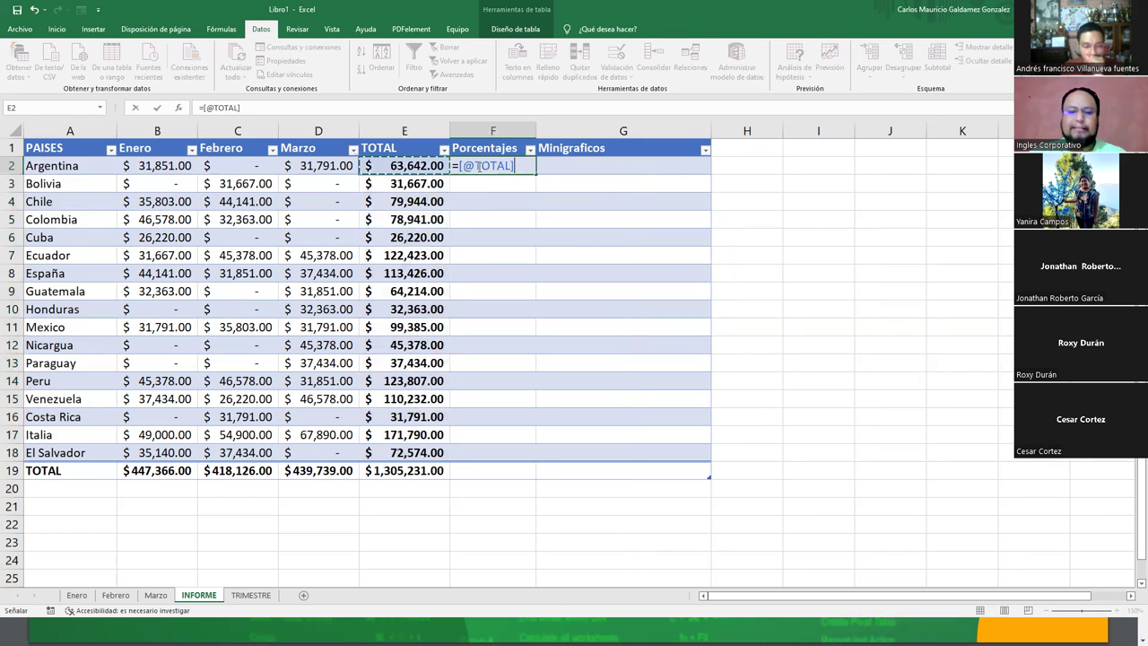
{"action": "type", "text": "/"}
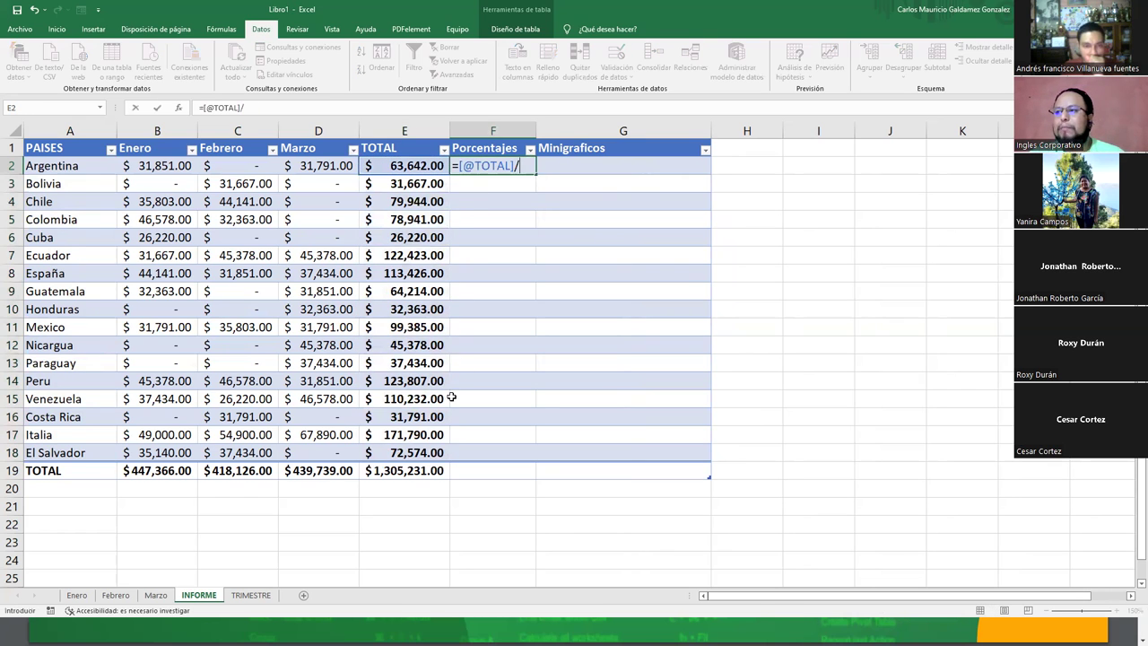
{"action": "left_click", "coordinate": [402, 470]}
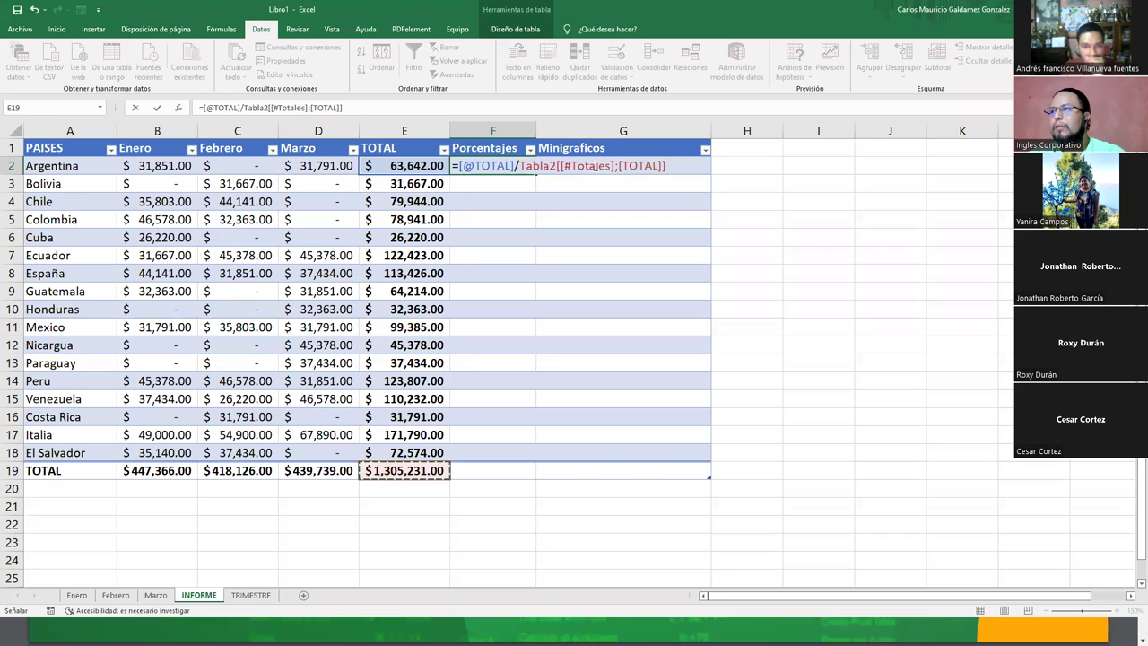
{"action": "key", "text": "Return"}
{"action": "left_click", "coordinate": [517, 165]}
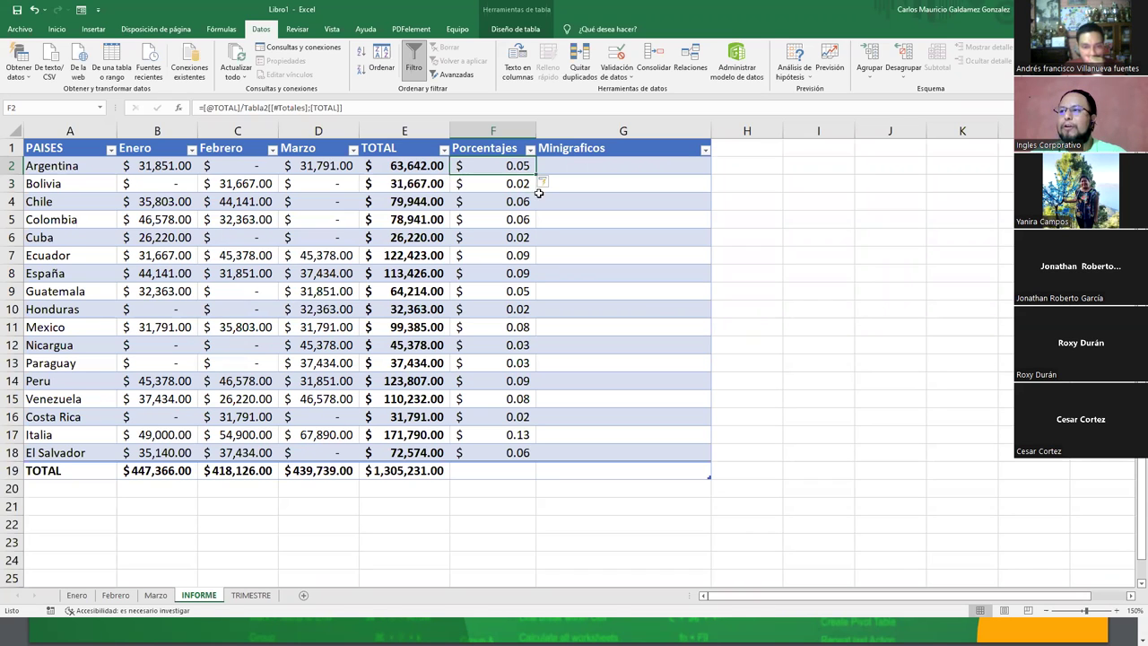
{"action": "left_click_drag", "start_coordinate": [487, 169], "coordinate": [494, 449]}
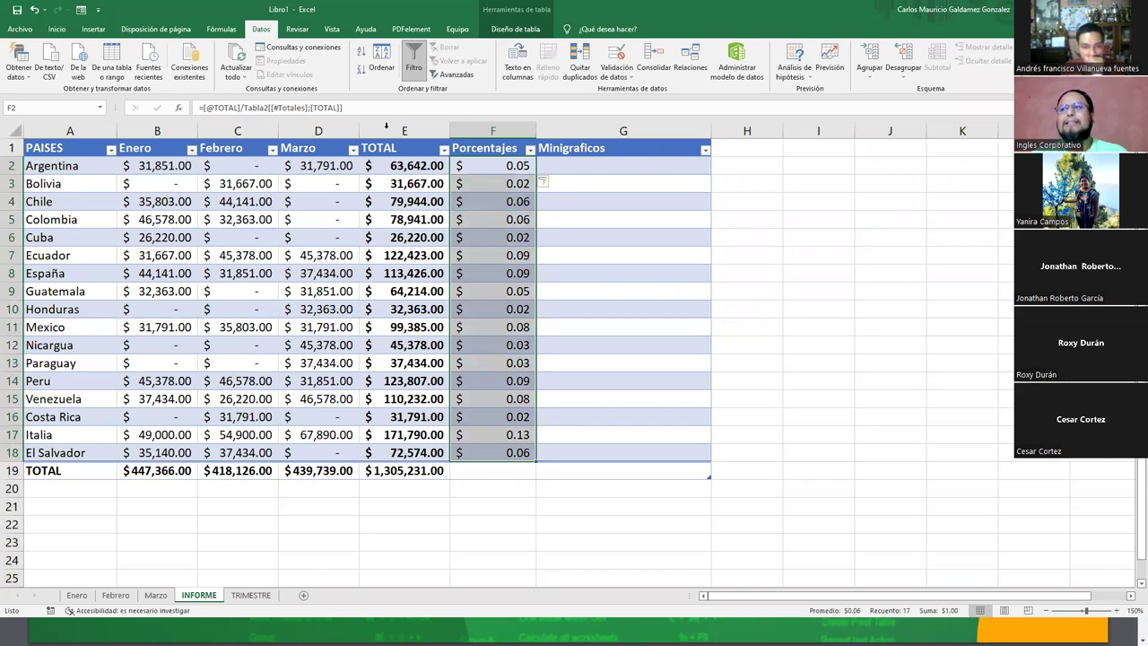
{"action": "left_click", "coordinate": [56, 29]}
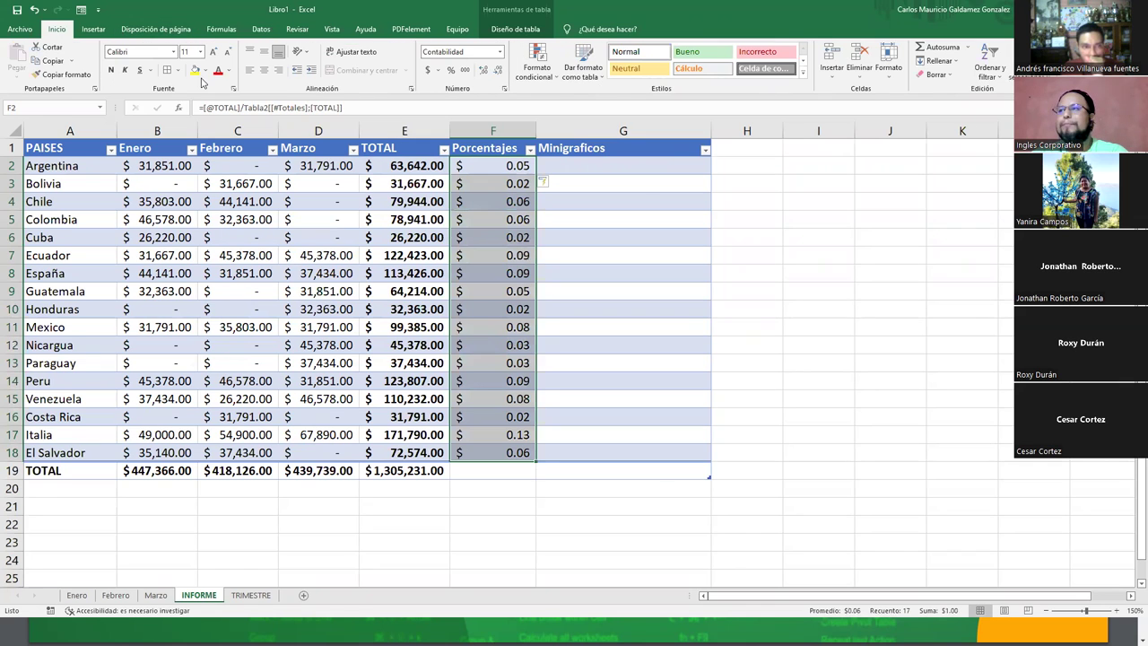
{"action": "left_click", "coordinate": [451, 71]}
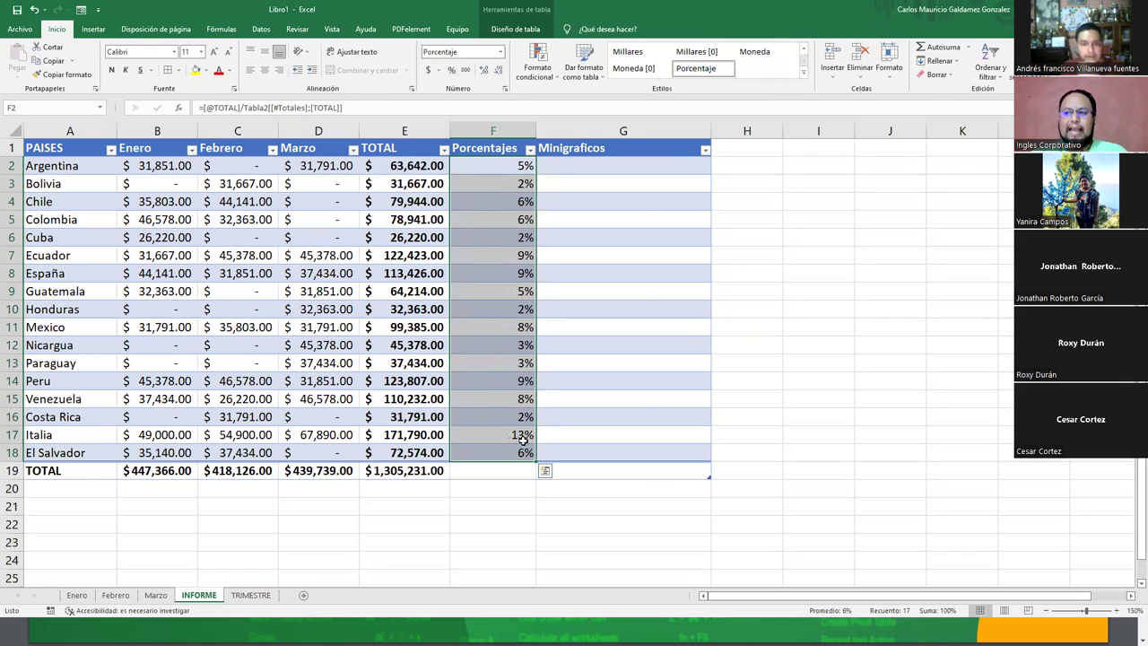
{"action": "left_click", "coordinate": [933, 49]}
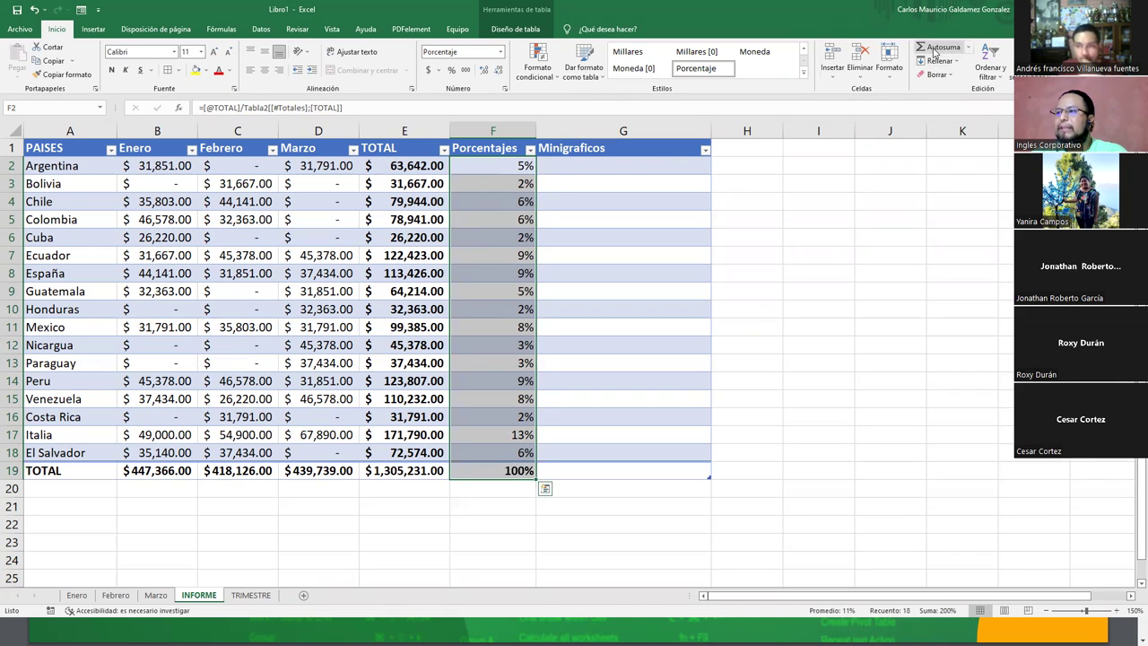
{"action": "left_click", "coordinate": [498, 468]}
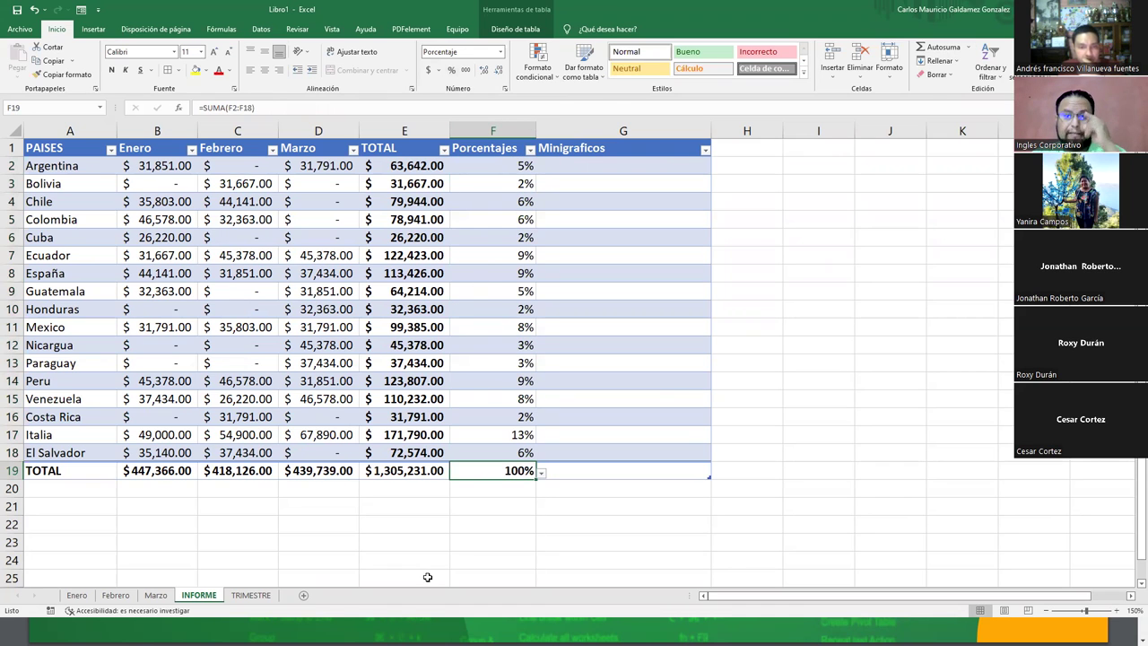
{"action": "left_click_drag", "start_coordinate": [496, 168], "coordinate": [479, 454]}
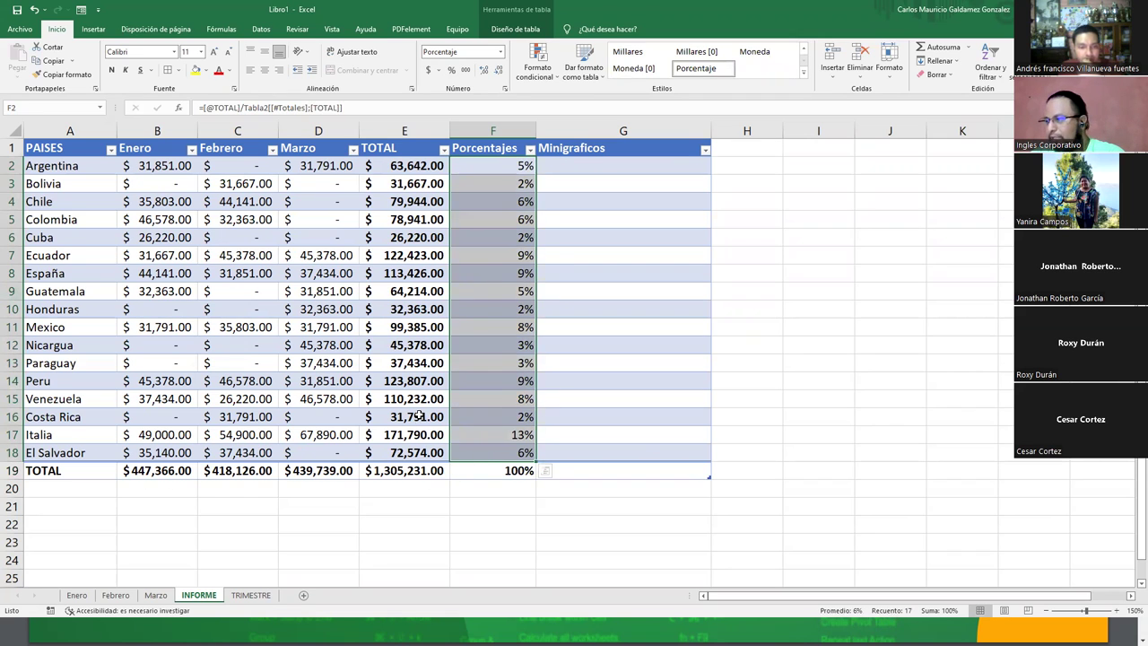
{"action": "left_click", "coordinate": [479, 432]}
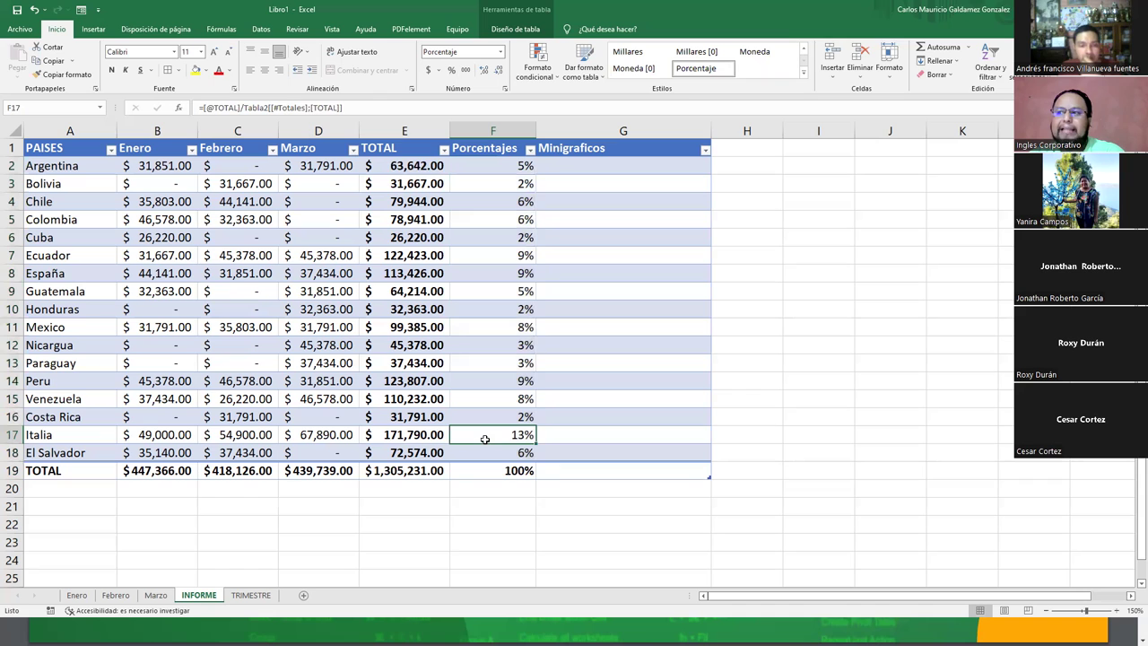
{"action": "left_click_drag", "start_coordinate": [484, 438], "coordinate": [13, 434]}
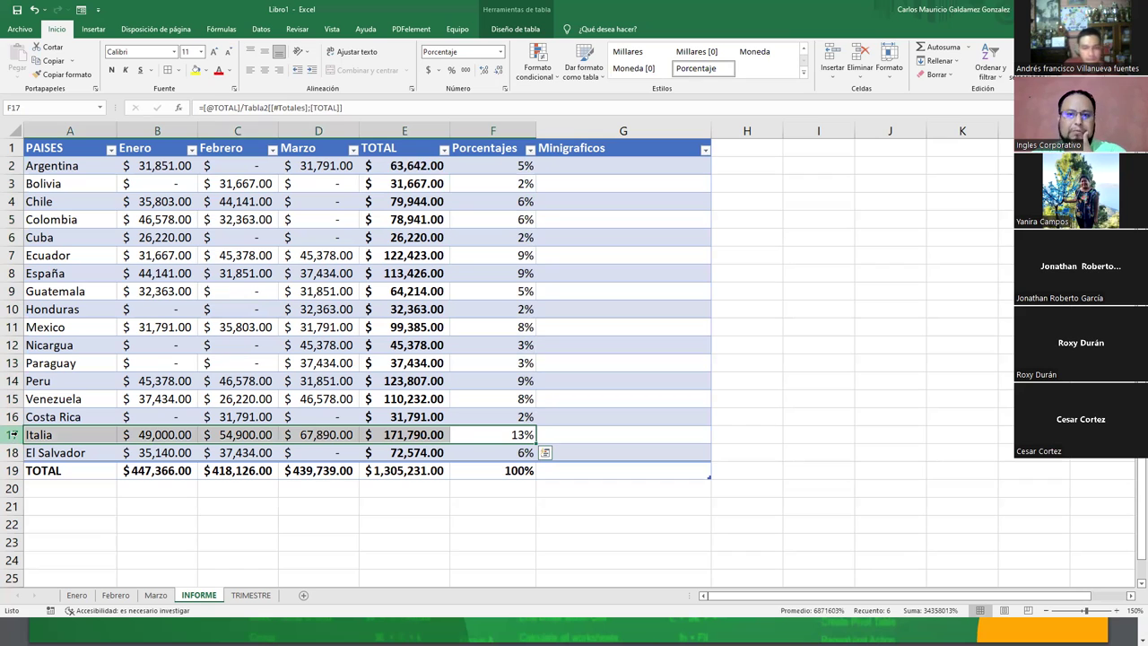
{"action": "left_click", "coordinate": [475, 437]}
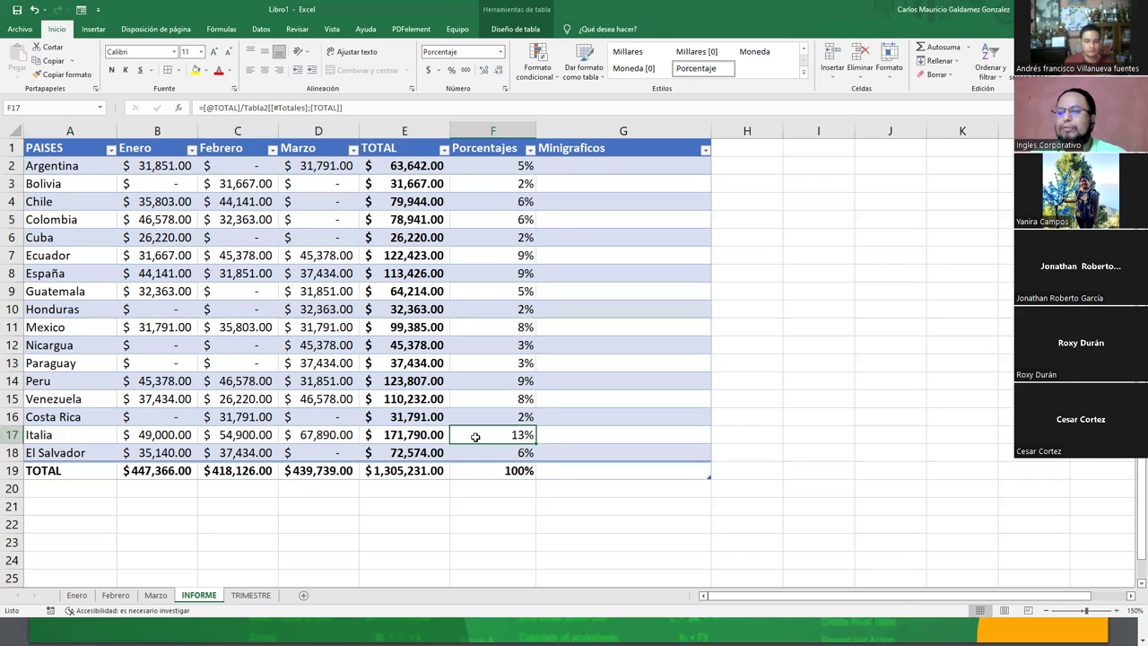
{"action": "left_click", "coordinate": [93, 29]}
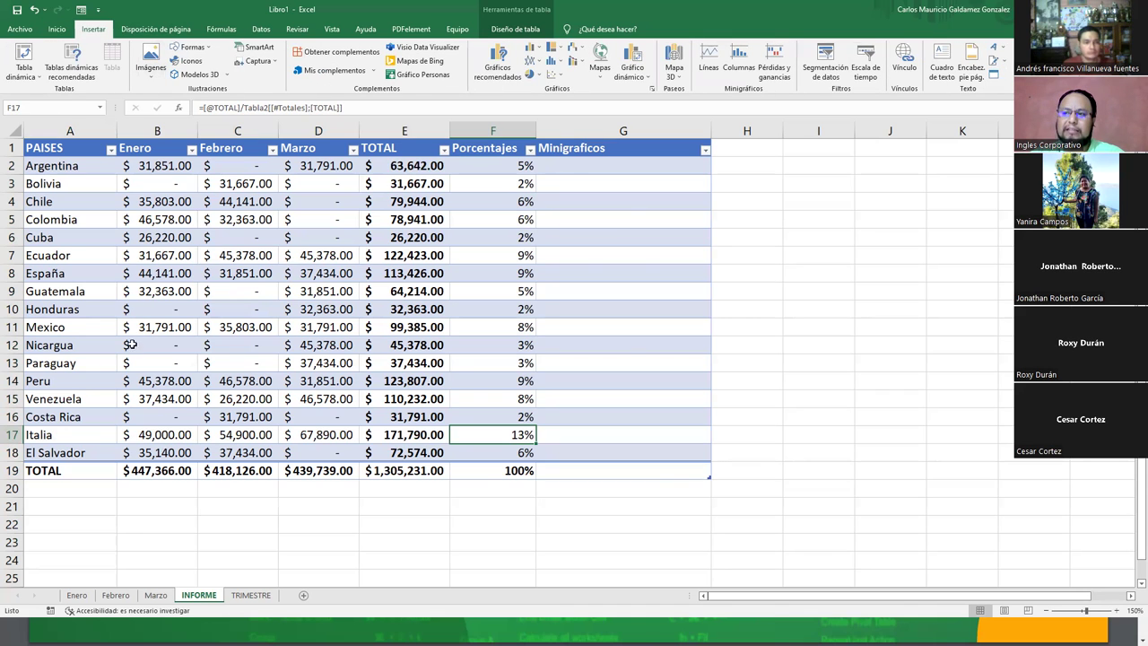
{"action": "left_click", "coordinate": [386, 255]}
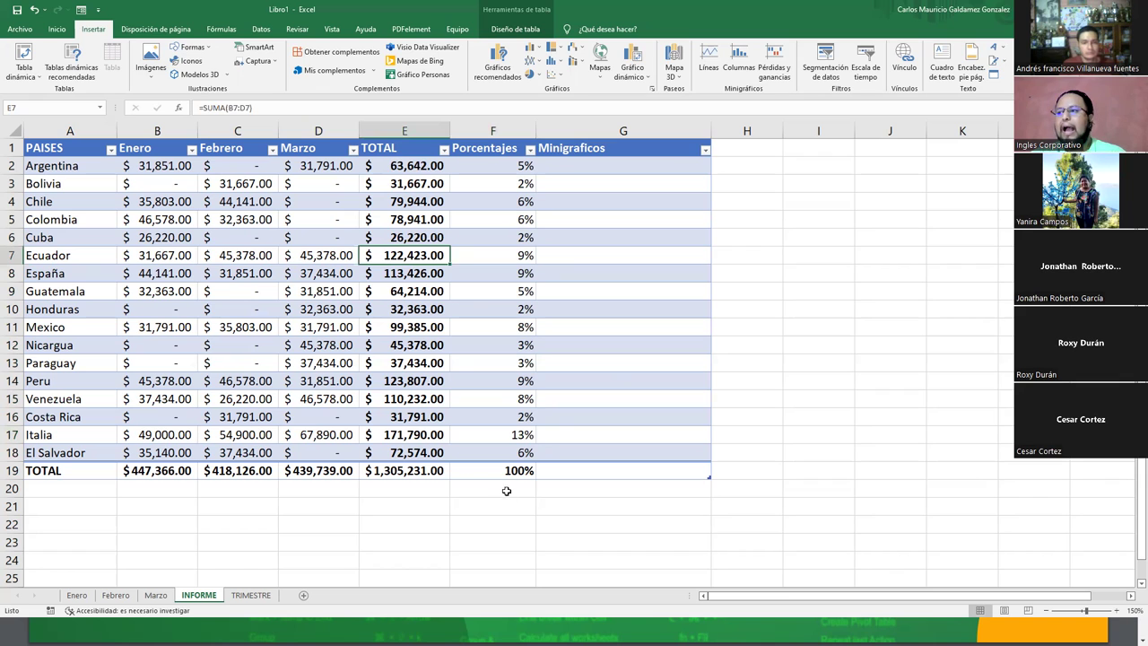
{"action": "mouse_move", "coordinate": [493, 165]}
{"action": "left_mouse_down"}
{"action": "mouse_move", "coordinate": [480, 307]}
{"action": "mouse_move", "coordinate": [491, 461]}
{"action": "left_mouse_up"}
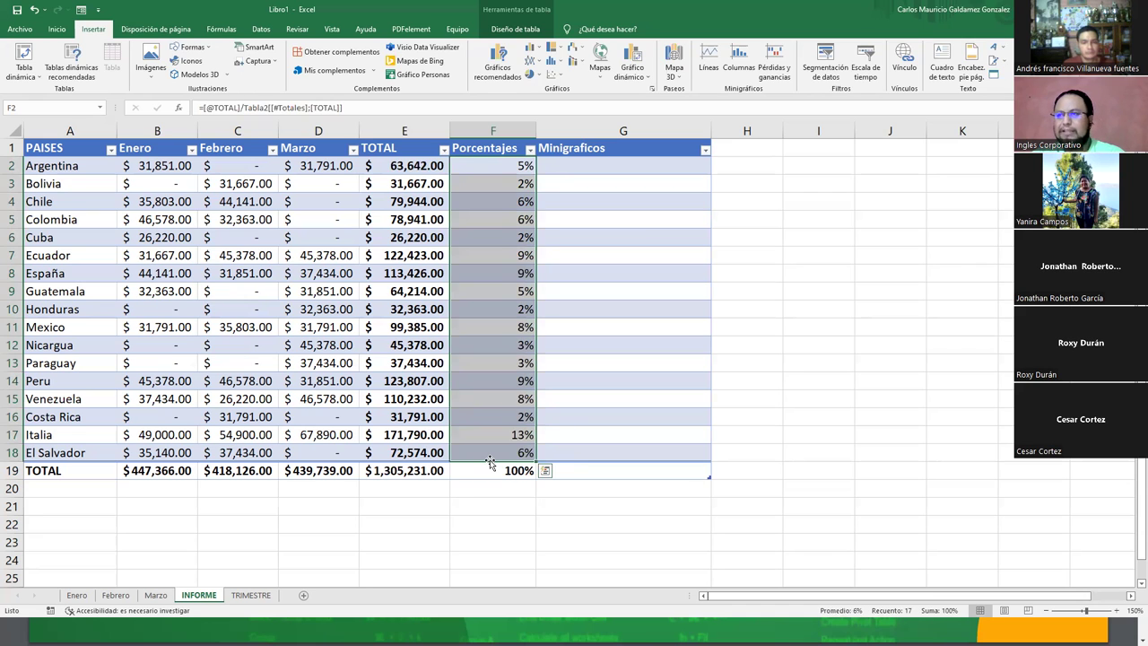
{"action": "left_click", "coordinate": [56, 30]}
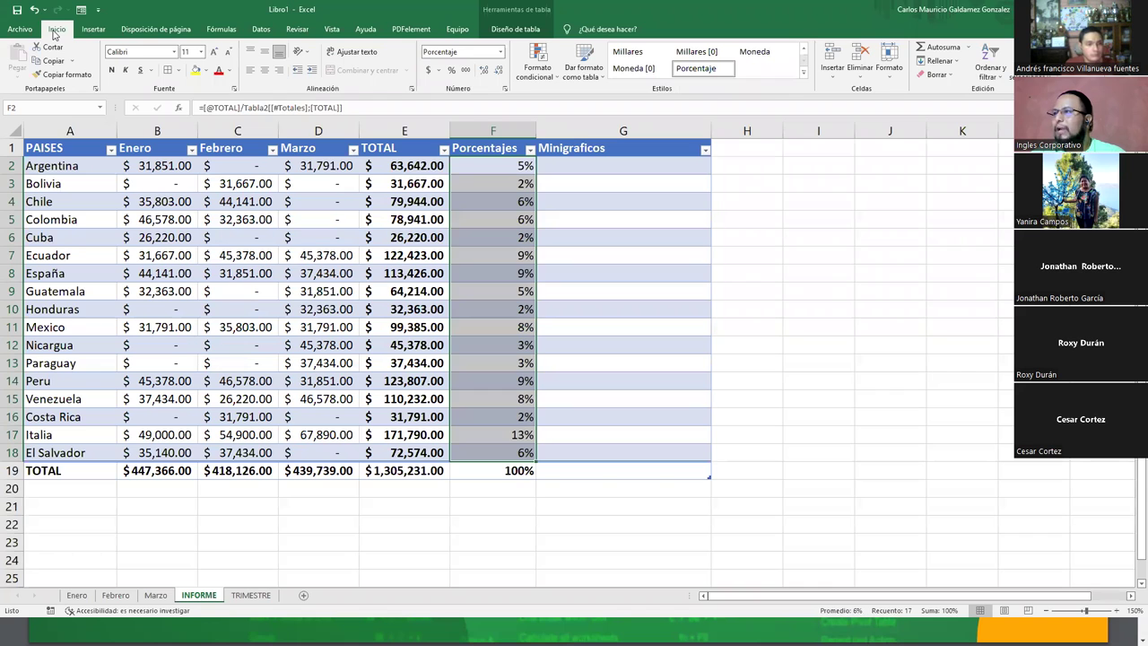
Step: Apply the four-bar rating icon set from Conjuntos de iconos to the Porcentajes values F2:F18
{"action": "left_click", "coordinate": [553, 77]}
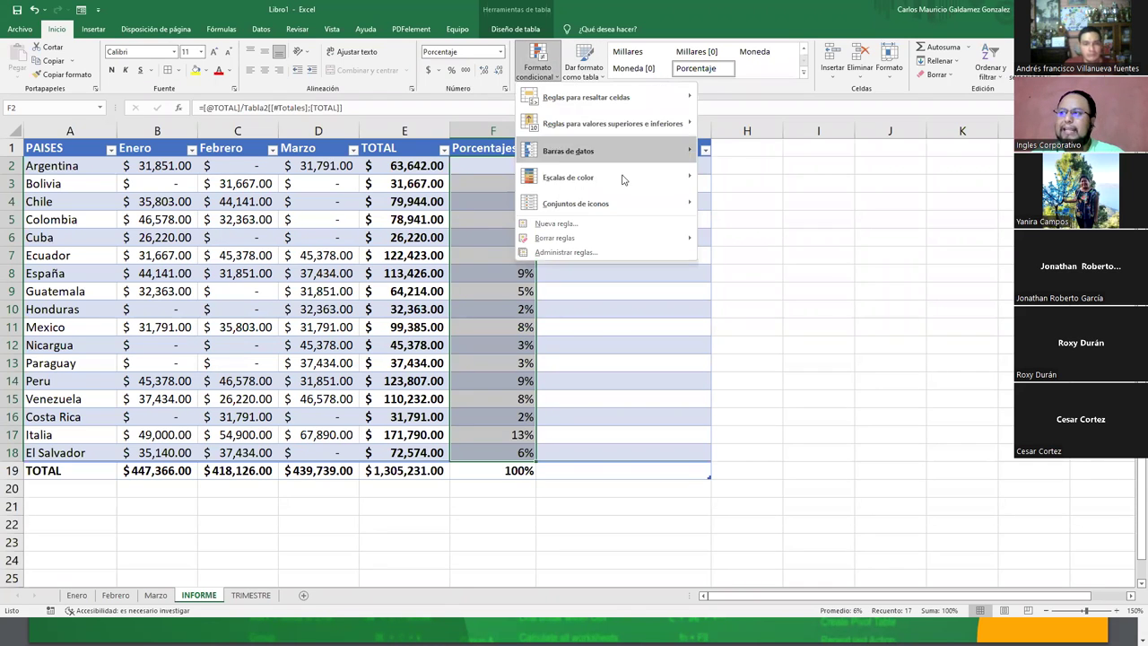
{"action": "mouse_move", "coordinate": [632, 196]}
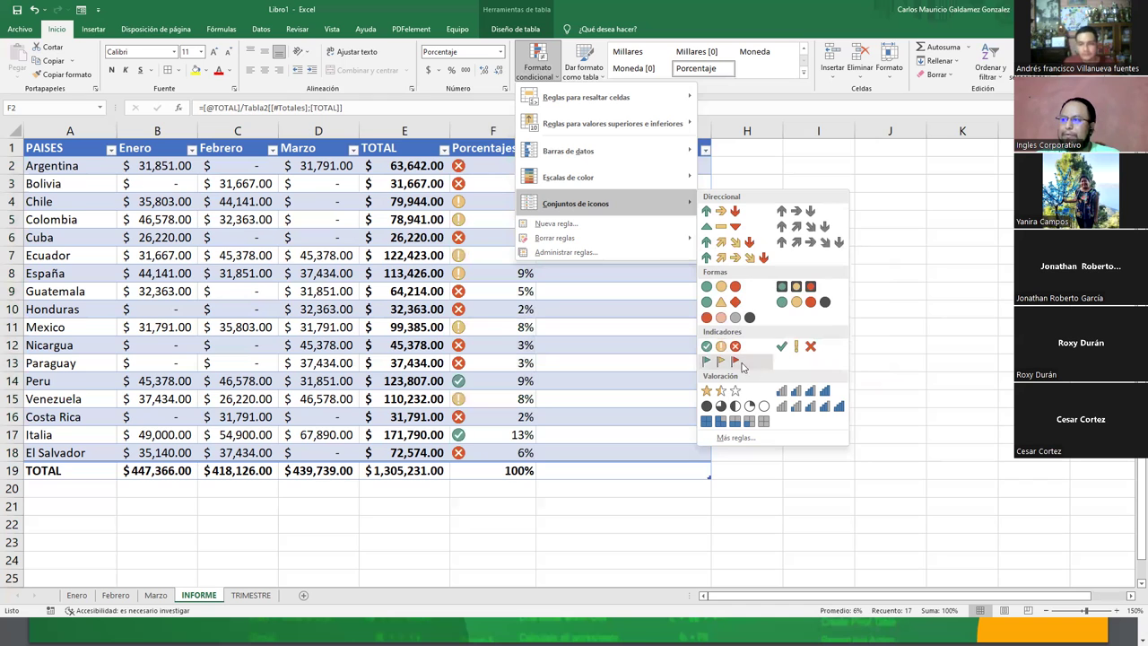
{"action": "left_click", "coordinate": [786, 392]}
{"action": "left_click", "coordinate": [495, 466]}
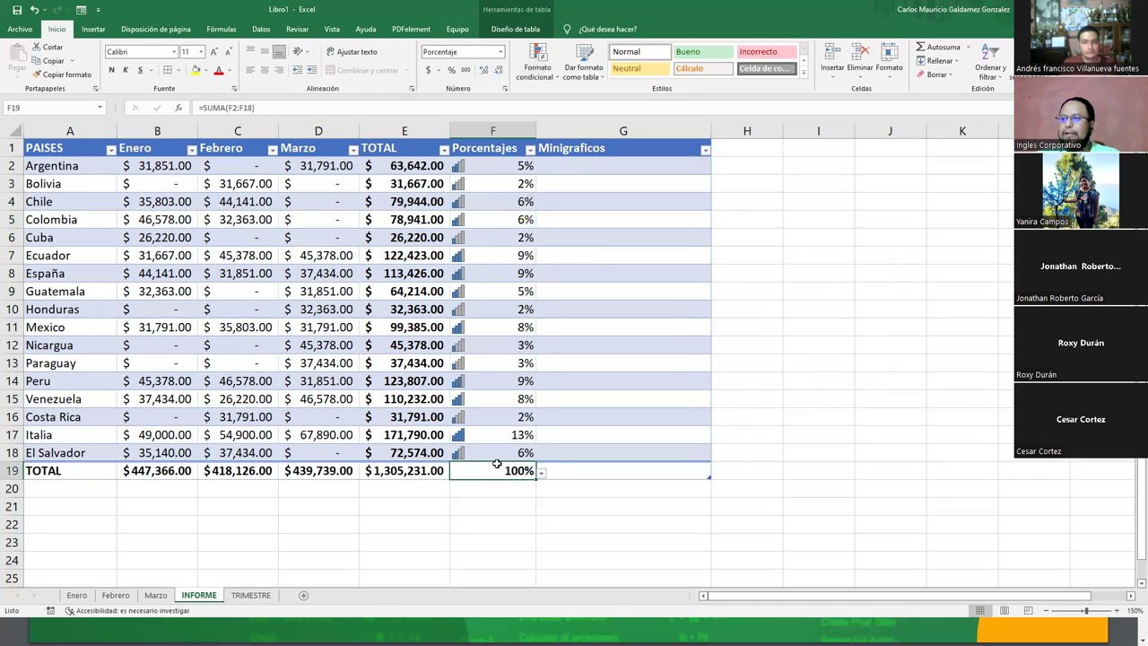
{"action": "left_click", "coordinate": [532, 76]}
{"action": "mouse_move", "coordinate": [617, 205]}
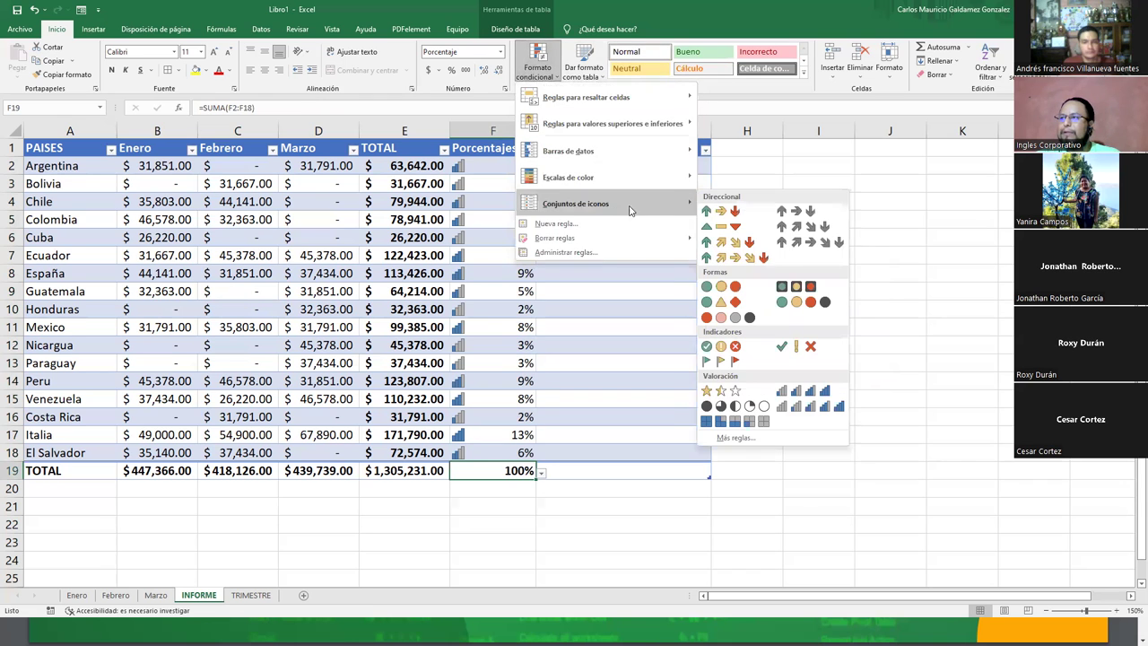
Step: Apply the 4-bar rating icon set to the 100% total in F19 and review the F2:F19 percentages
{"action": "left_click", "coordinate": [795, 391]}
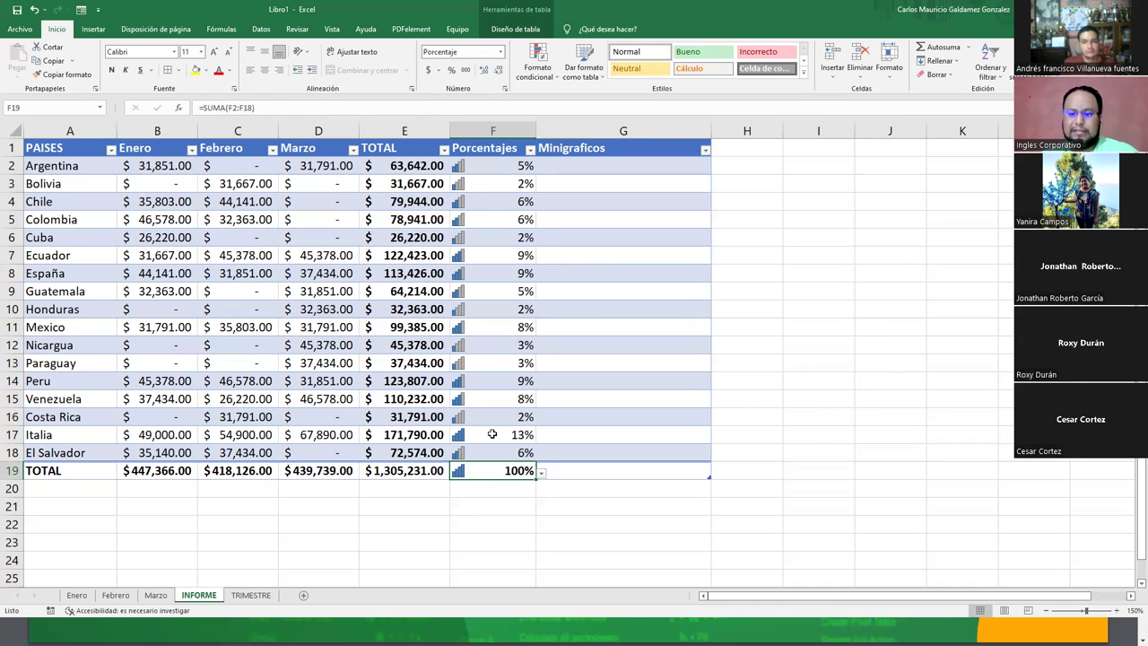
{"action": "left_click_drag", "start_coordinate": [492, 165], "coordinate": [481, 254]}
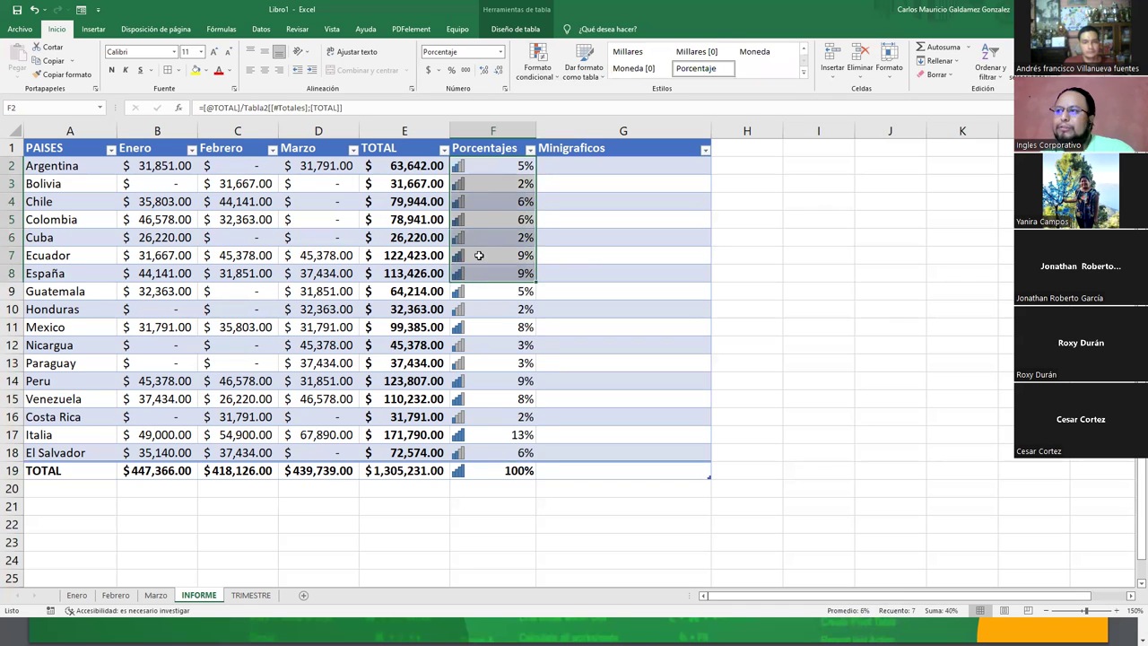
{"action": "left_click", "coordinate": [495, 187]}
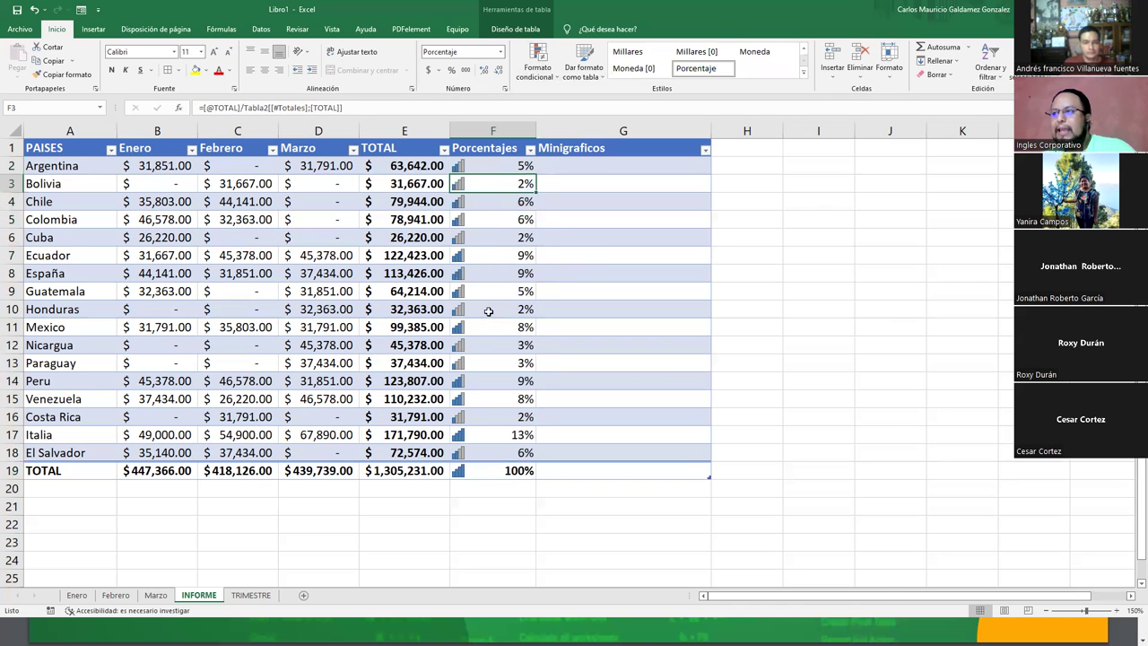
{"action": "left_click", "coordinate": [507, 278]}
{"action": "left_click", "coordinate": [496, 437]}
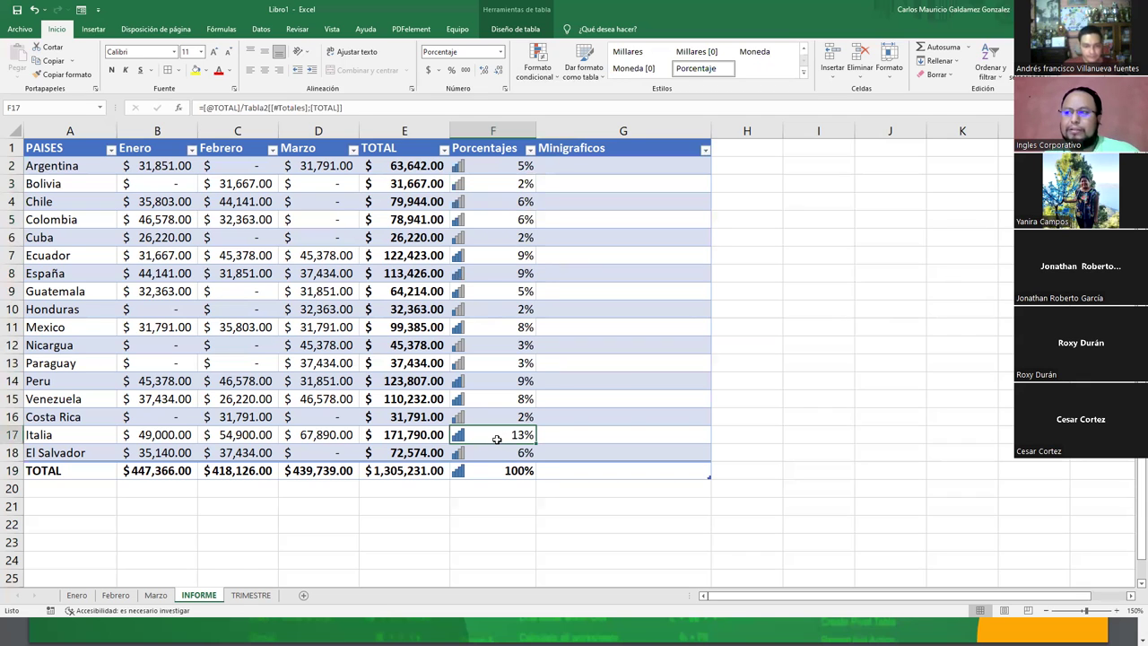
{"action": "left_click_drag", "start_coordinate": [500, 450], "coordinate": [482, 168]}
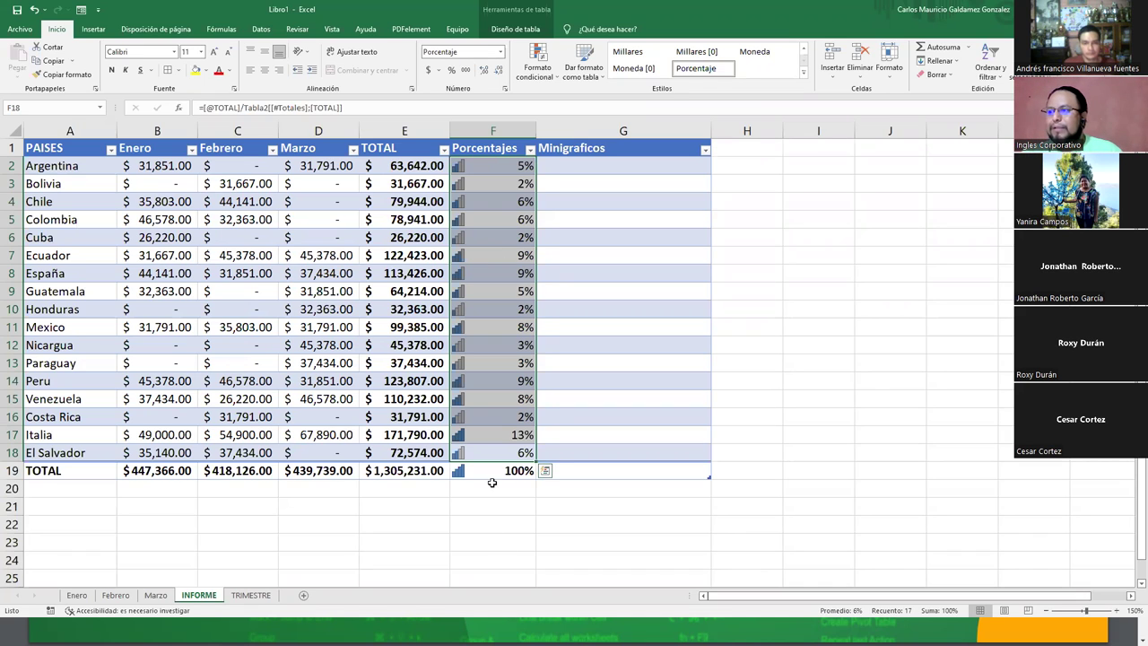
{"action": "left_click", "coordinate": [492, 451]}
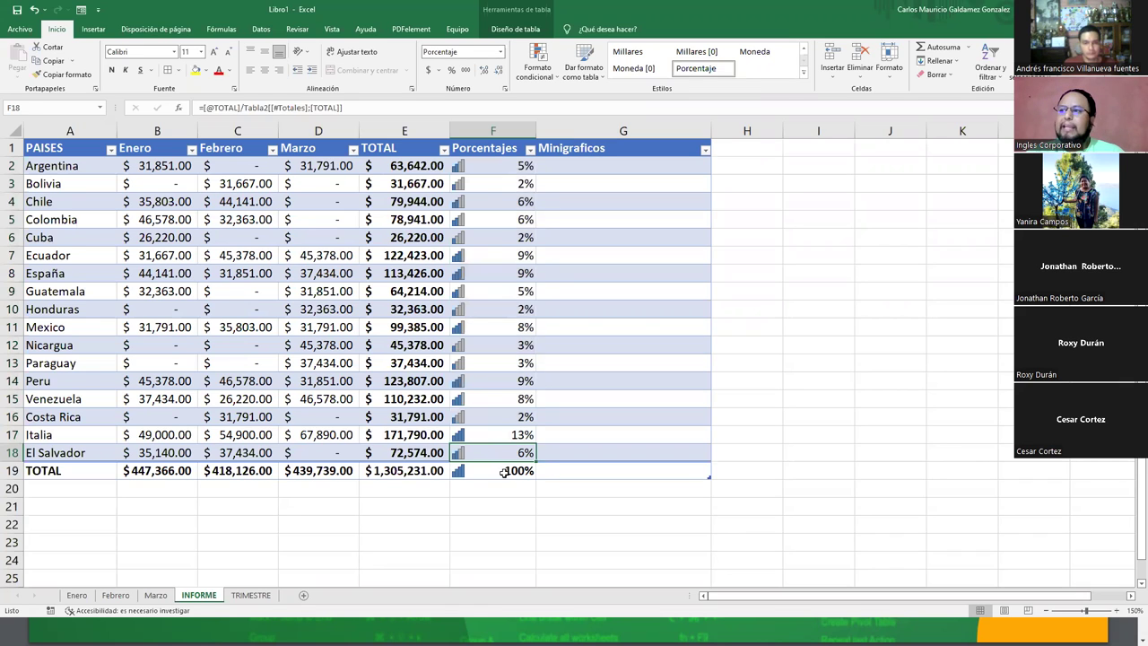
{"action": "left_click_drag", "start_coordinate": [503, 473], "coordinate": [498, 162]}
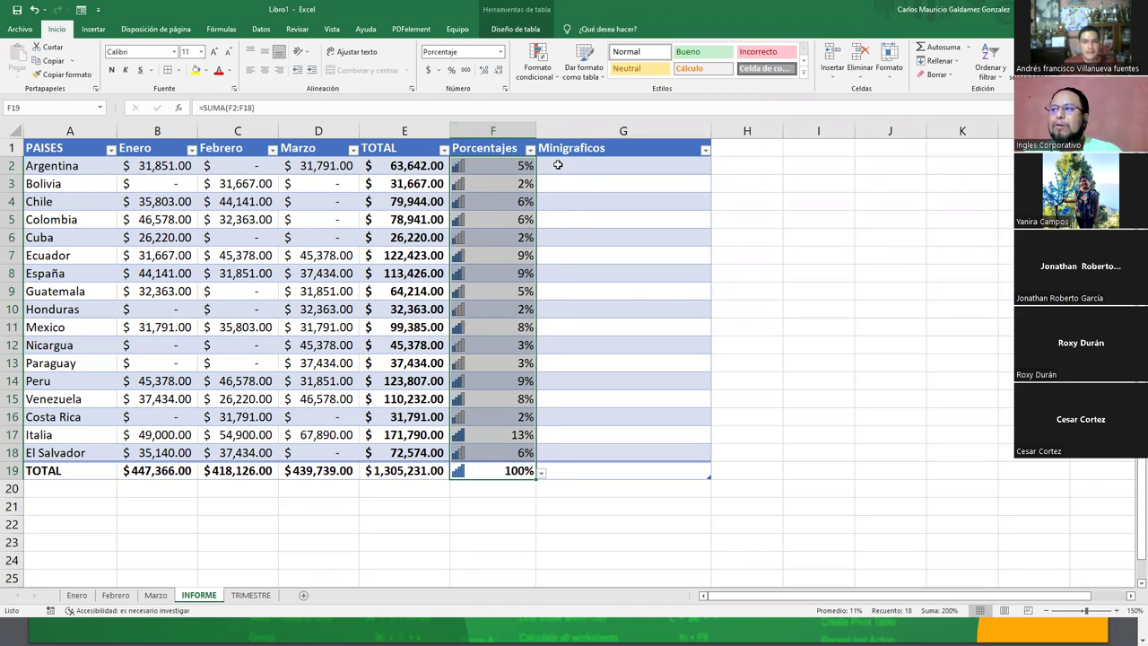
Step: Point out the empty Enero–Marzo values for several countries, then select G2
{"action": "left_click", "coordinate": [558, 165]}
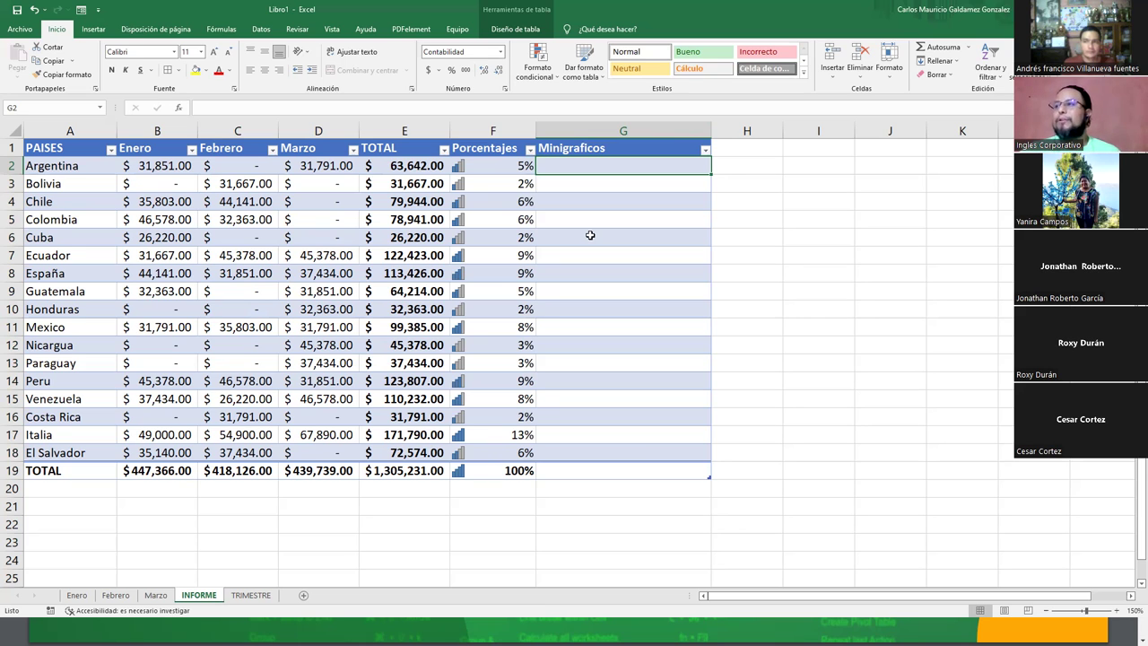
{"action": "left_click", "coordinate": [252, 169]}
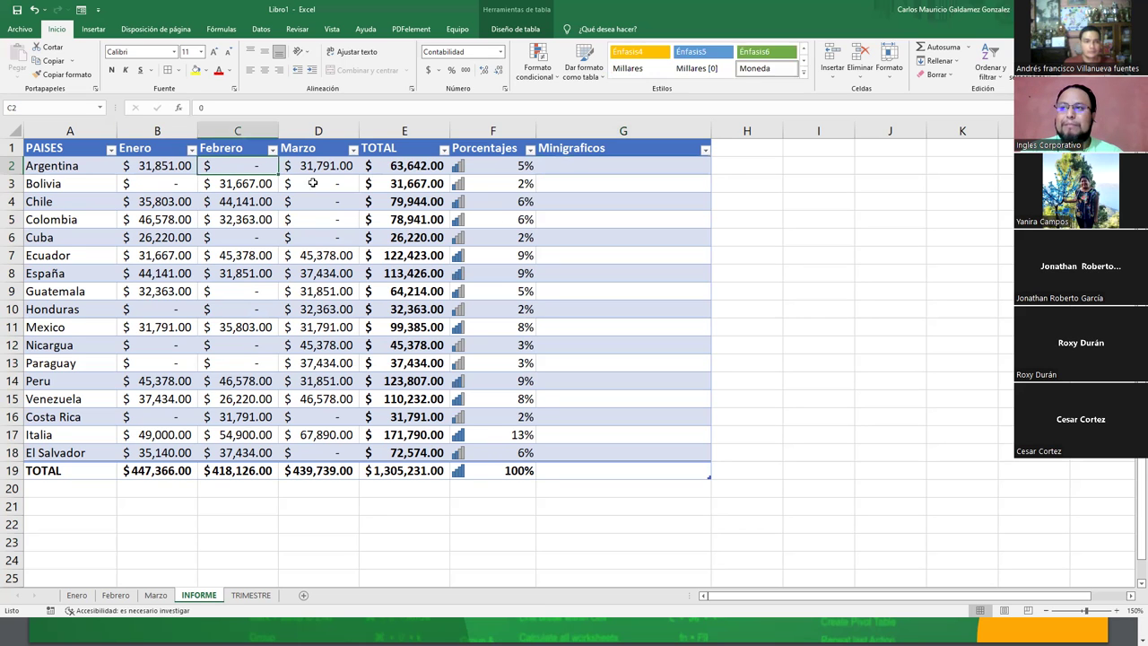
{"action": "left_click", "coordinate": [166, 181]}
{"action": "left_click_drag", "start_coordinate": [309, 184], "coordinate": [311, 240]}
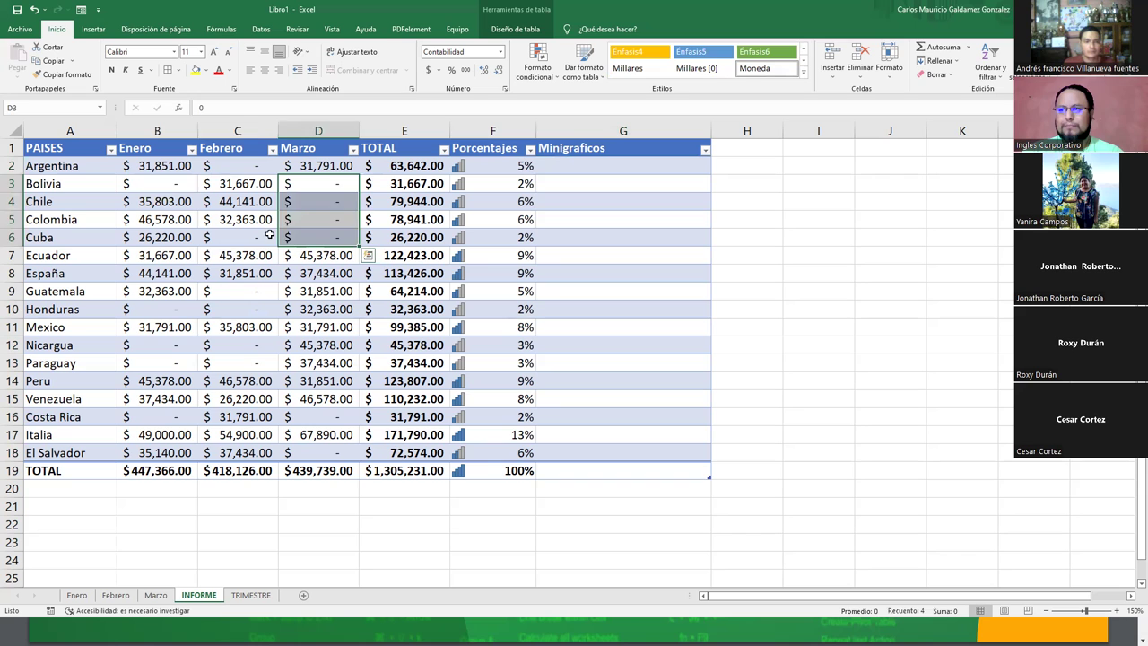
{"action": "left_click", "coordinate": [269, 234]}
{"action": "left_click", "coordinate": [240, 307]}
{"action": "left_click", "coordinate": [172, 308]}
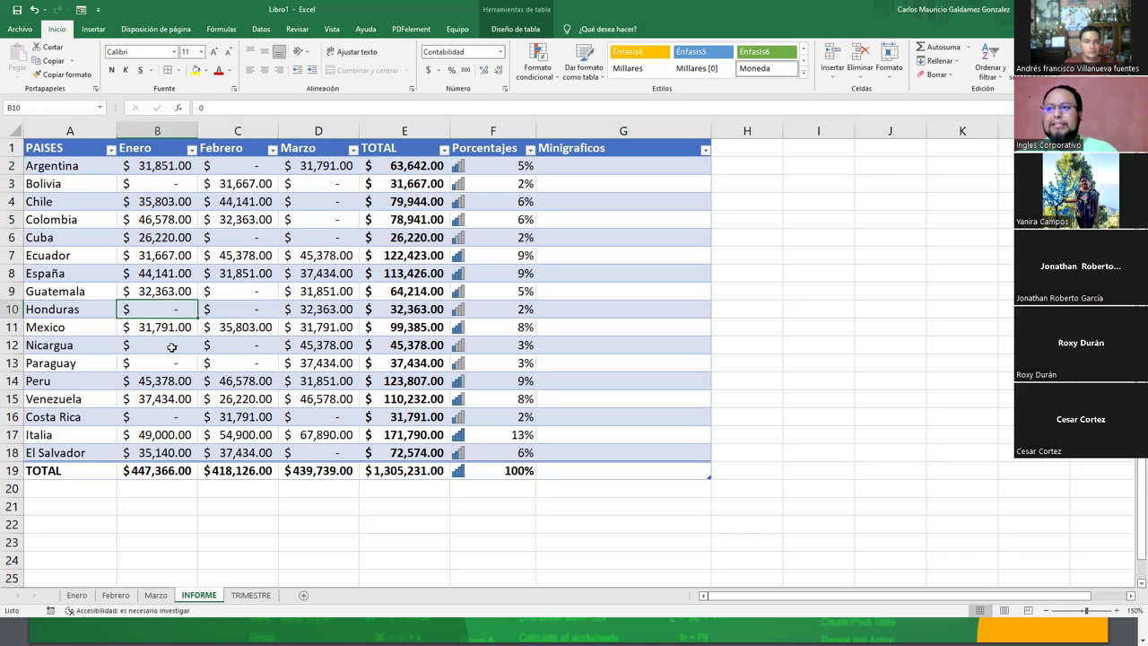
{"action": "left_click_drag", "start_coordinate": [172, 347], "coordinate": [239, 366]}
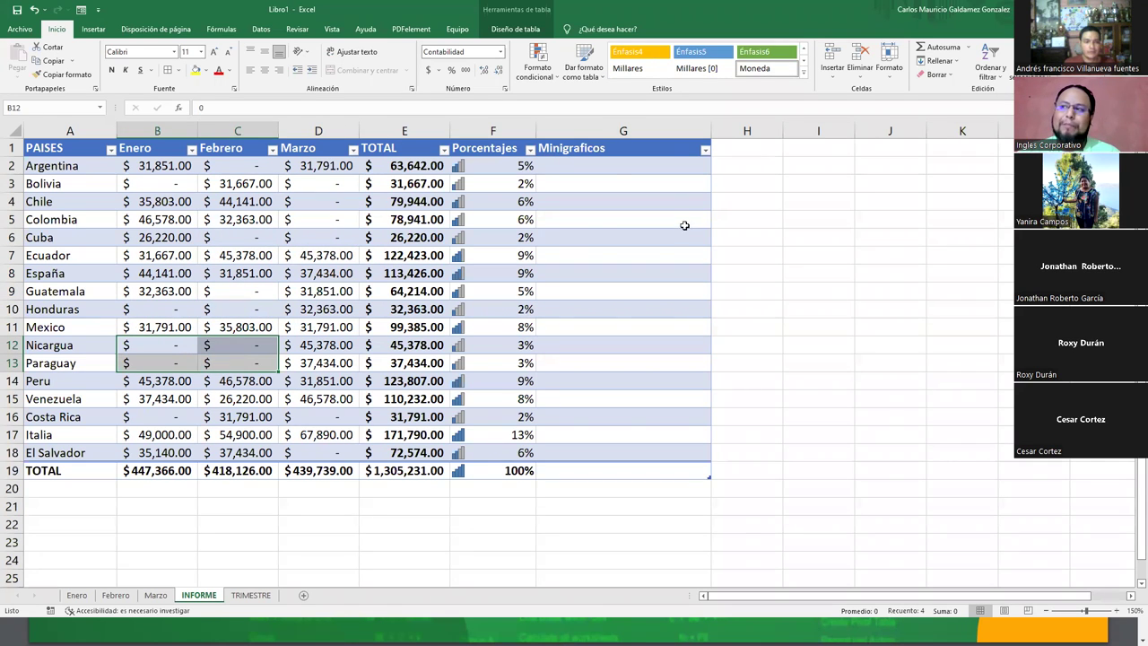
{"action": "left_click", "coordinate": [601, 171]}
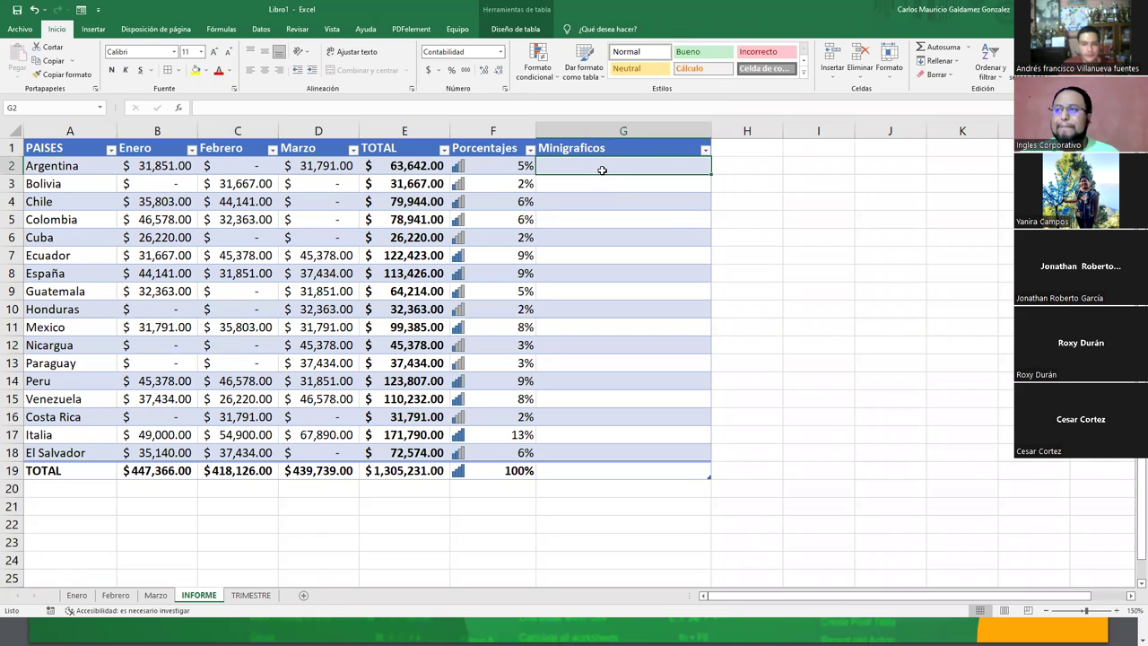
Step: Insert a column sparkline in $G$2 from Argentina's B2:D2 values and give it a dark grey style
{"action": "left_click", "coordinate": [90, 32]}
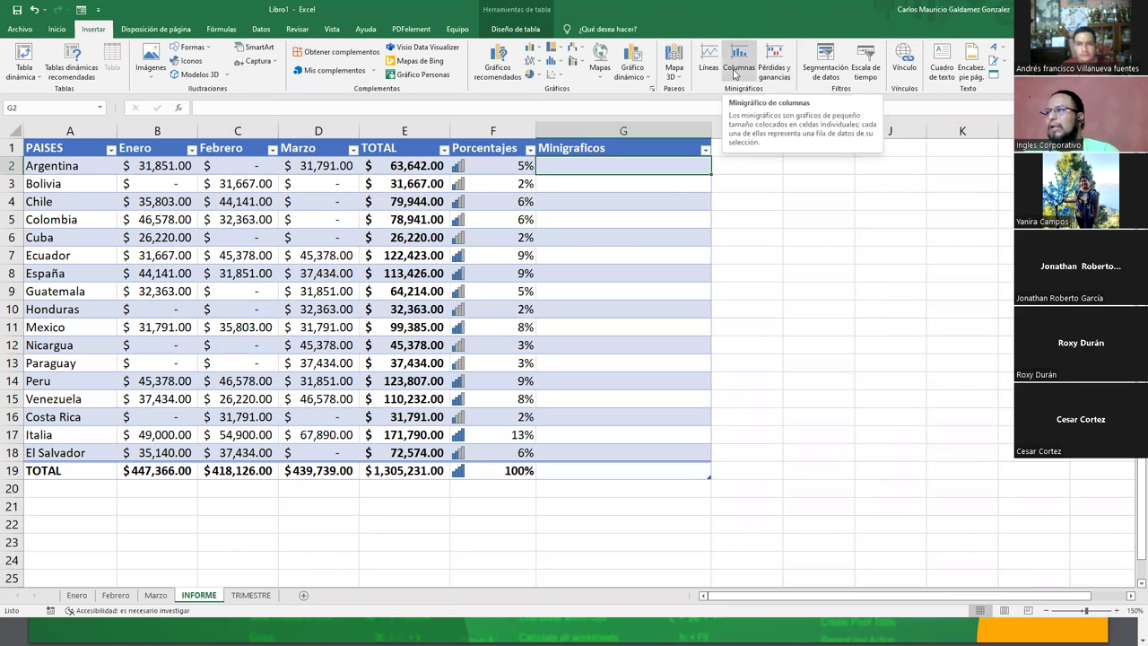
{"action": "left_click", "coordinate": [733, 72]}
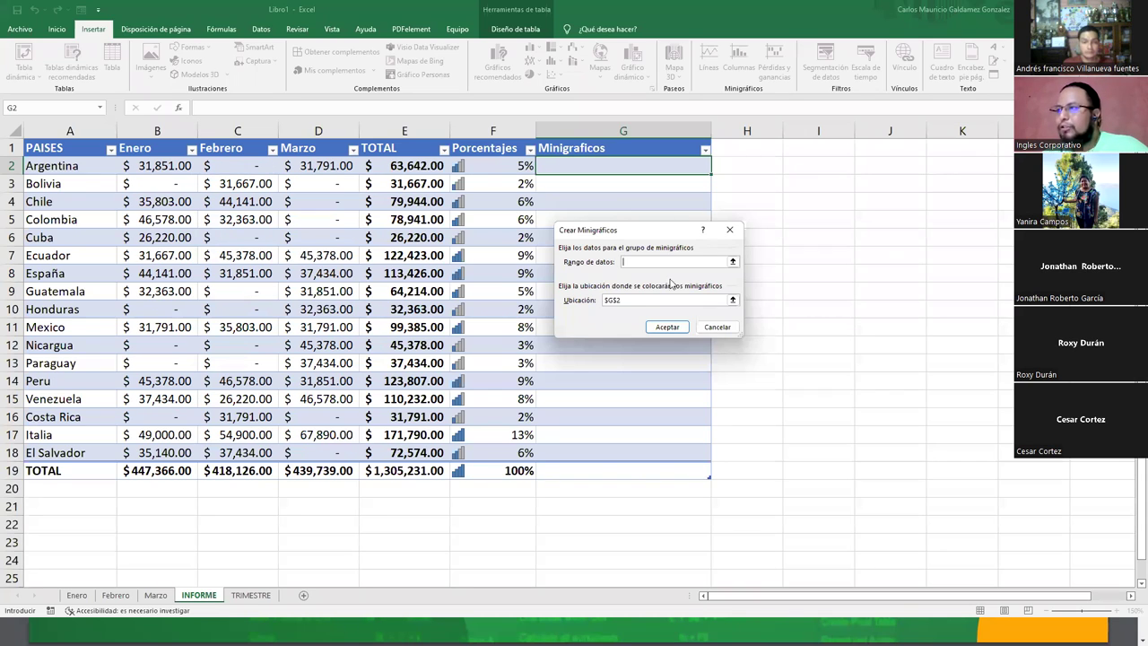
{"action": "left_click", "coordinate": [731, 262]}
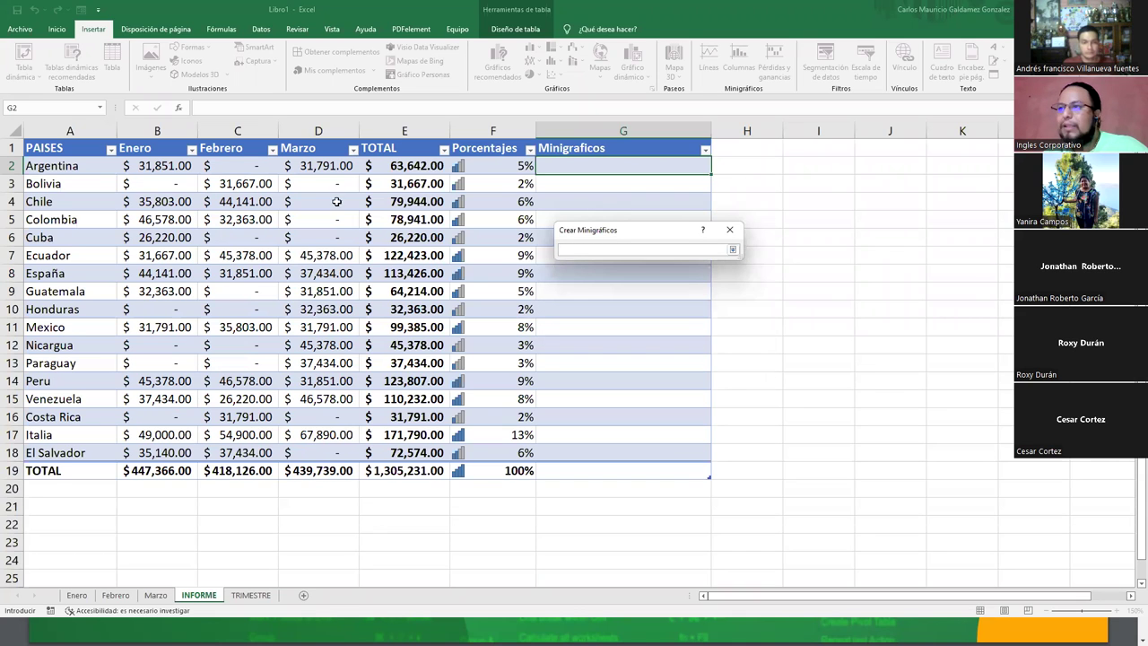
{"action": "left_click", "coordinate": [144, 166]}
{"action": "left_click_drag", "start_coordinate": [142, 165], "coordinate": [325, 172]}
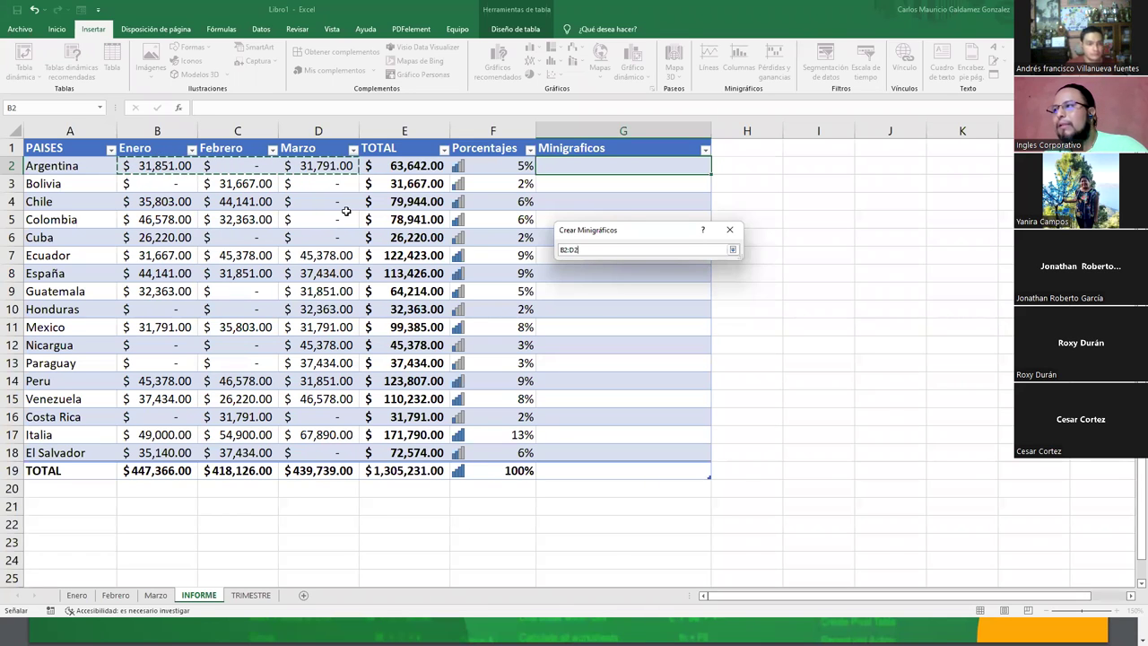
{"action": "left_click", "coordinate": [732, 250]}
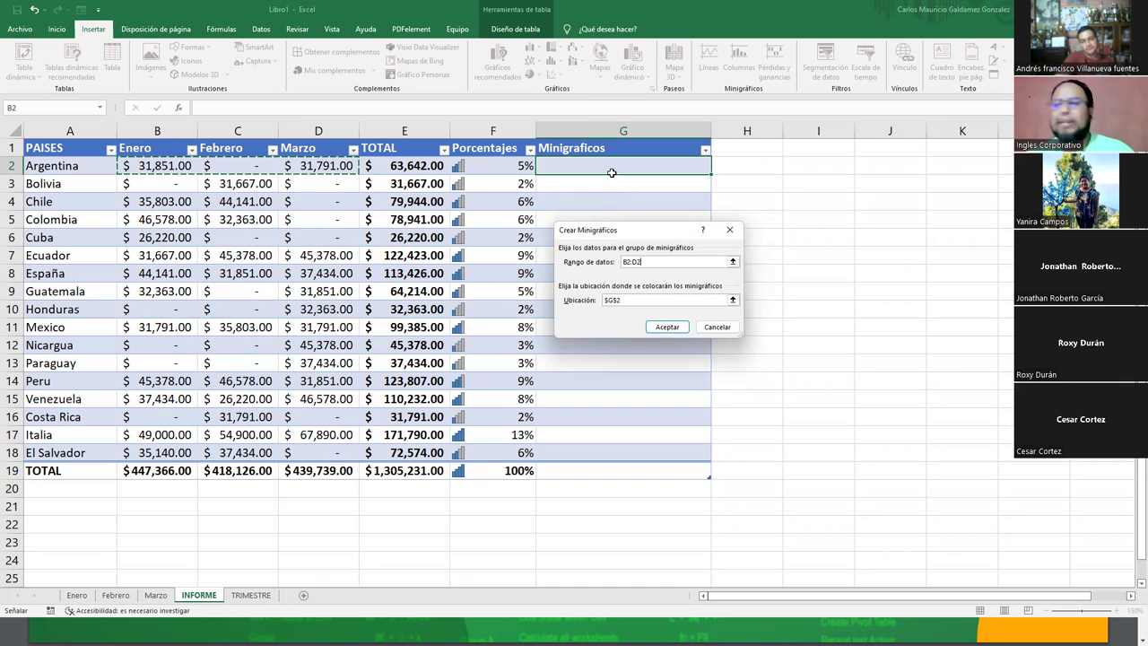
{"action": "left_click", "coordinate": [668, 328]}
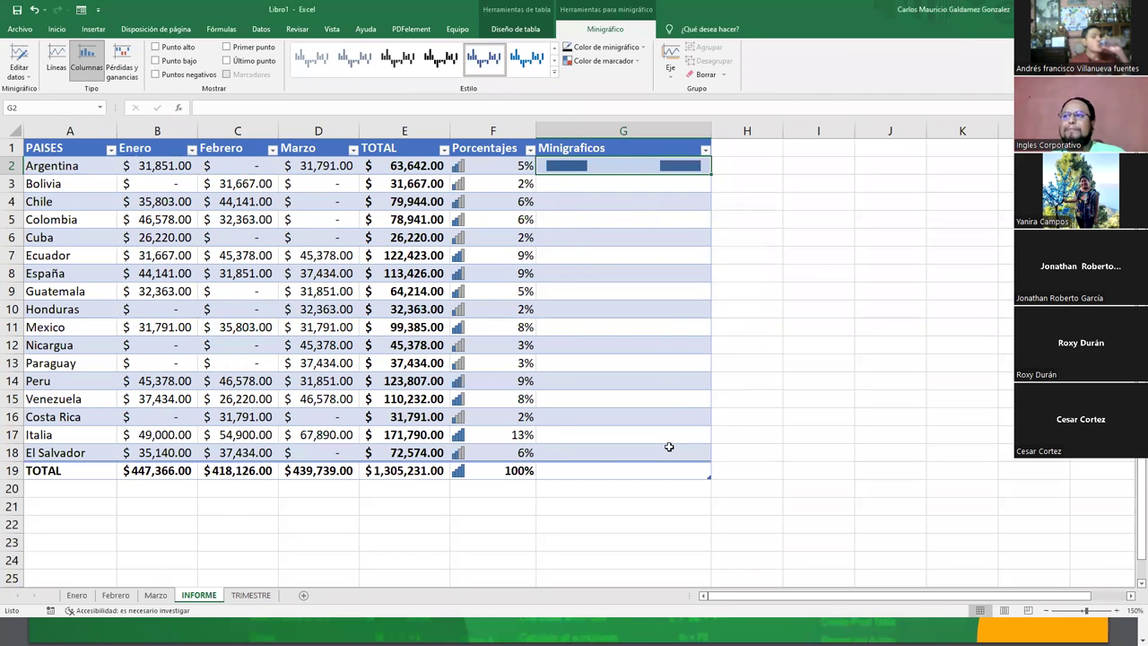
{"action": "left_click", "coordinate": [443, 65]}
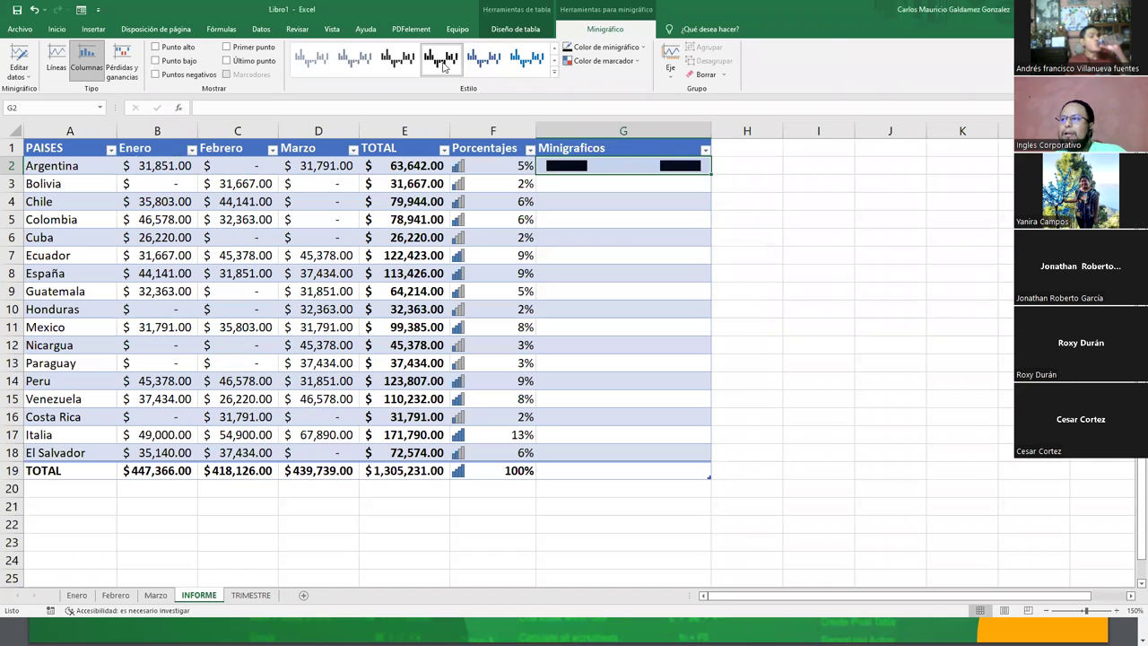
{"action": "left_click", "coordinate": [399, 59]}
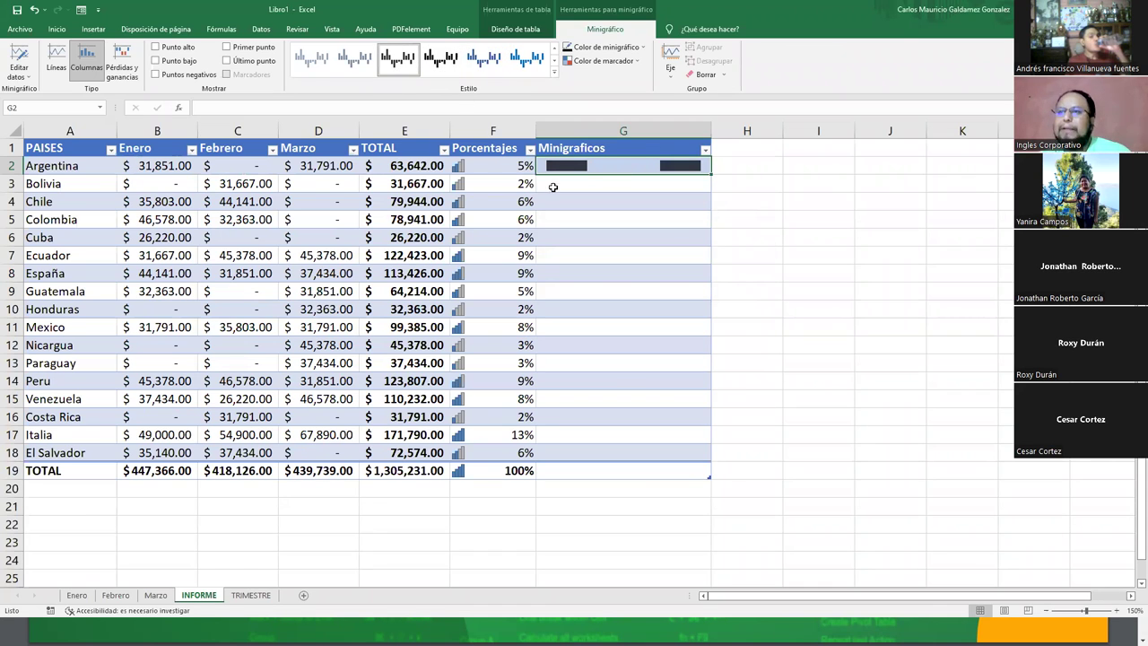
Step: Set Alto de fila to 18 for rows 2–18, then select the G2 sparkline
{"action": "mouse_move", "coordinate": [18, 174]}
{"action": "left_mouse_down"}
{"action": "mouse_move", "coordinate": [5, 473]}
{"action": "mouse_move", "coordinate": [5, 455]}
{"action": "left_mouse_up"}
{"action": "right_click", "coordinate": [5, 457]}
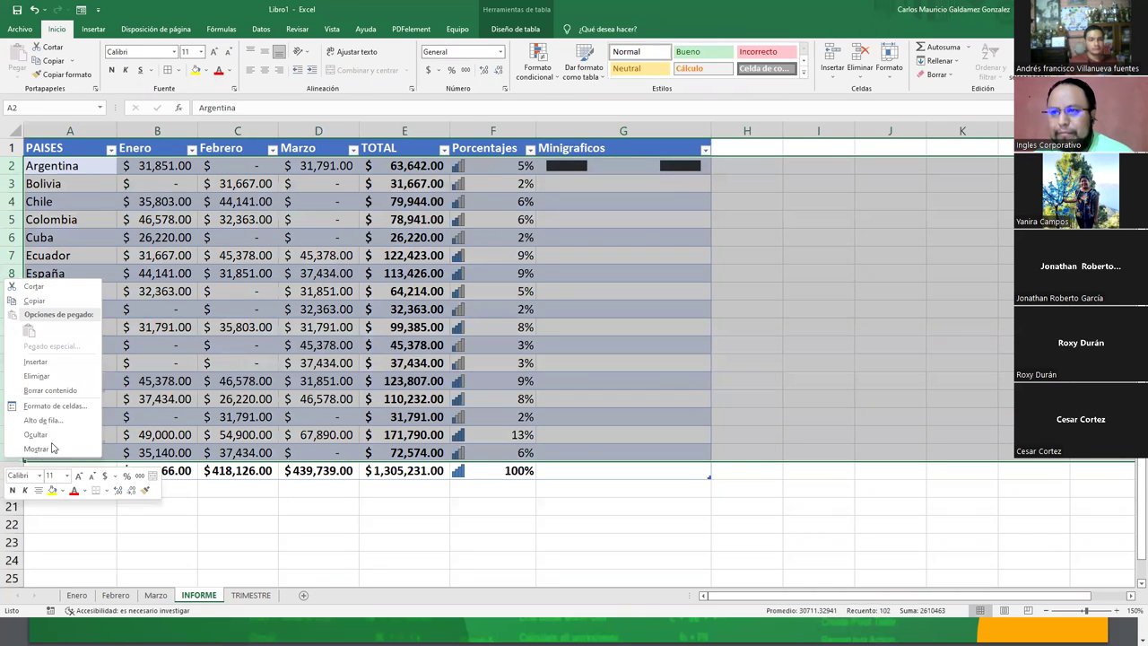
{"action": "left_click", "coordinate": [54, 420]}
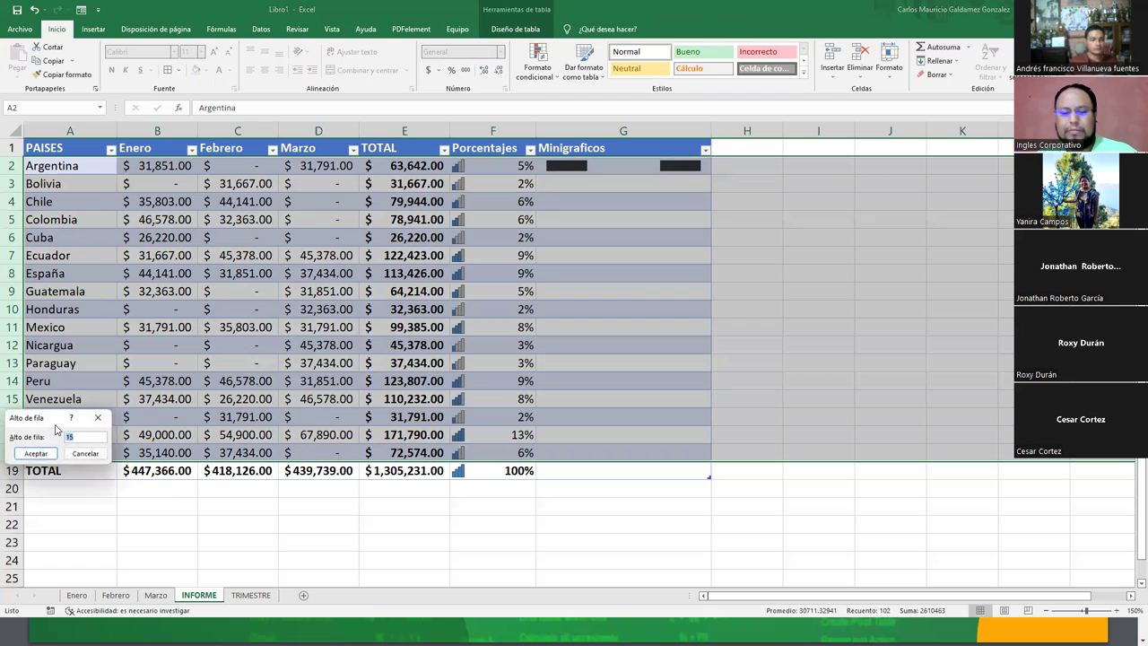
{"action": "type", "text": "1"}
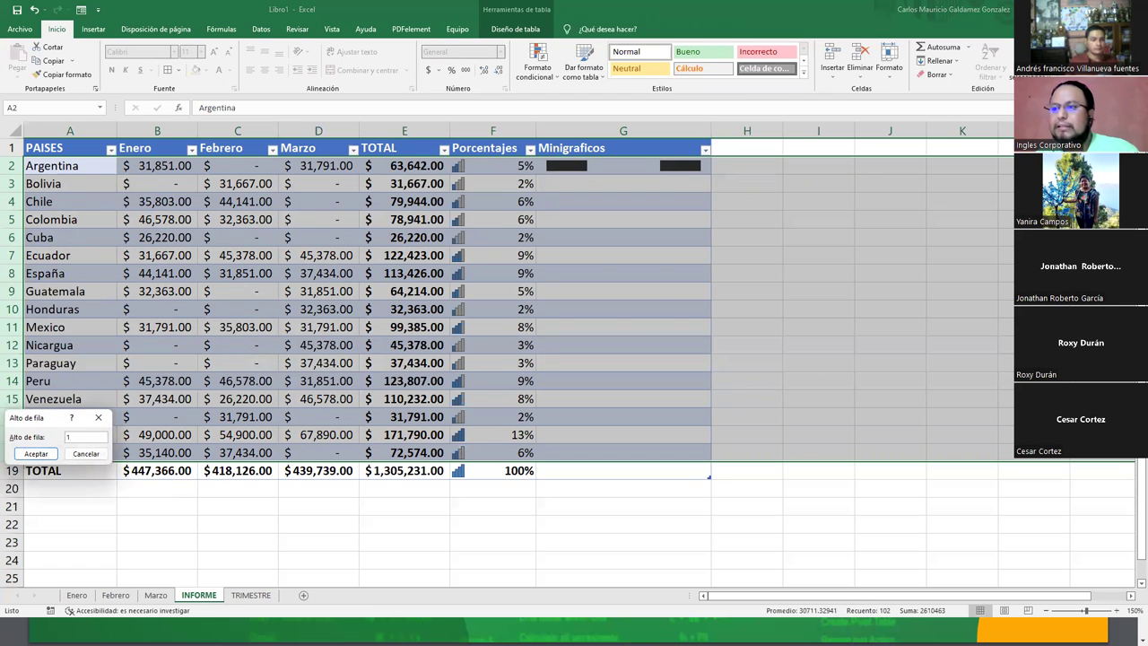
{"action": "key", "text": "Return"}
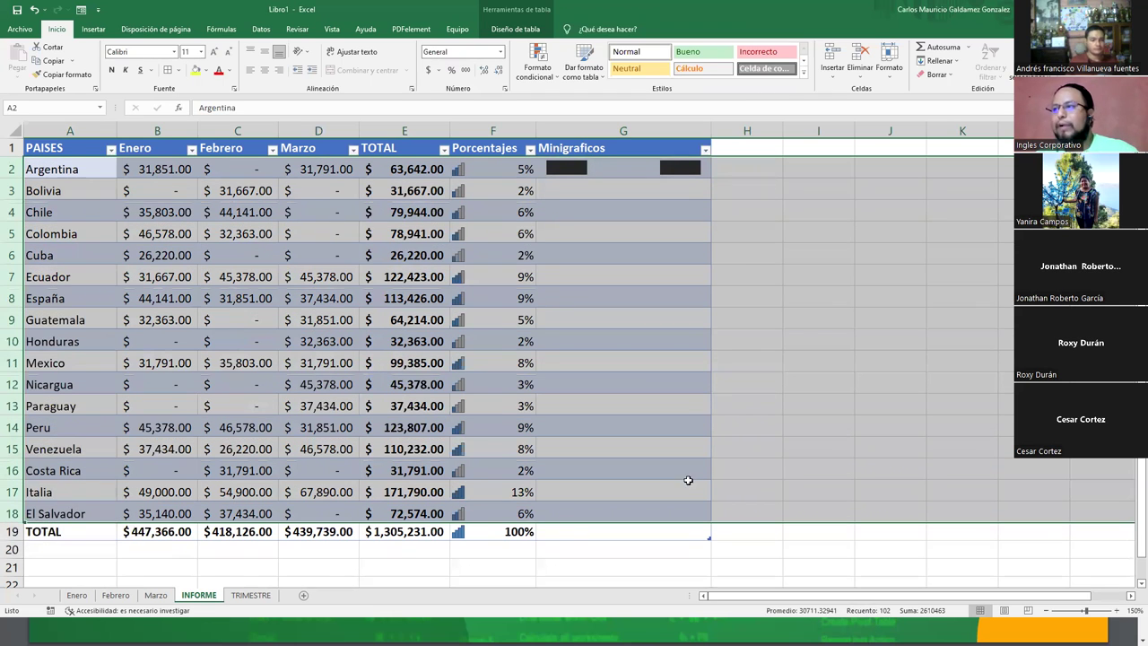
{"action": "left_click", "coordinate": [520, 255]}
{"action": "left_click", "coordinate": [240, 169]}
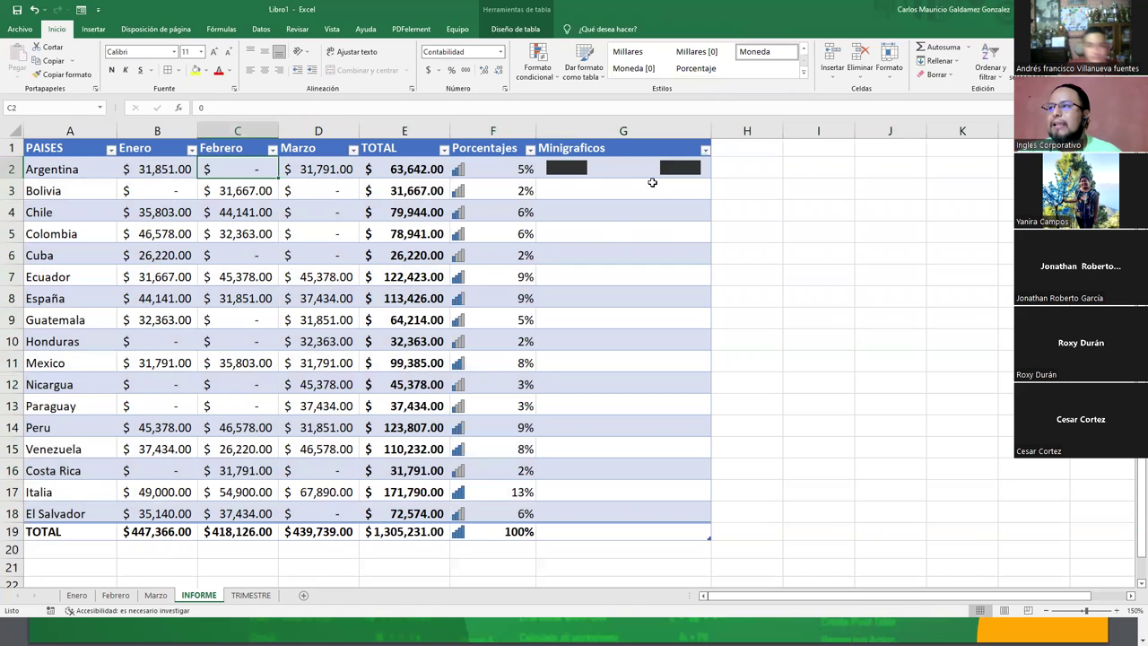
{"action": "left_click", "coordinate": [621, 169]}
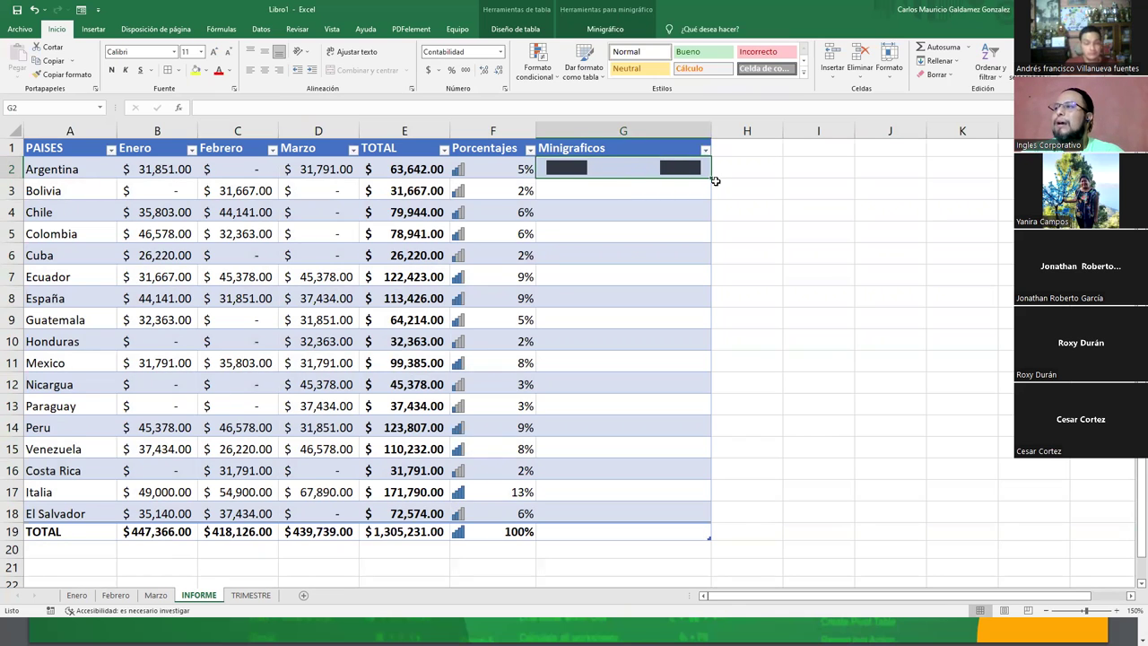
Step: Fill the G2 sparkline down to G18 so rows 3–18 each get one
{"action": "left_click_drag", "start_coordinate": [709, 177], "coordinate": [709, 177]}
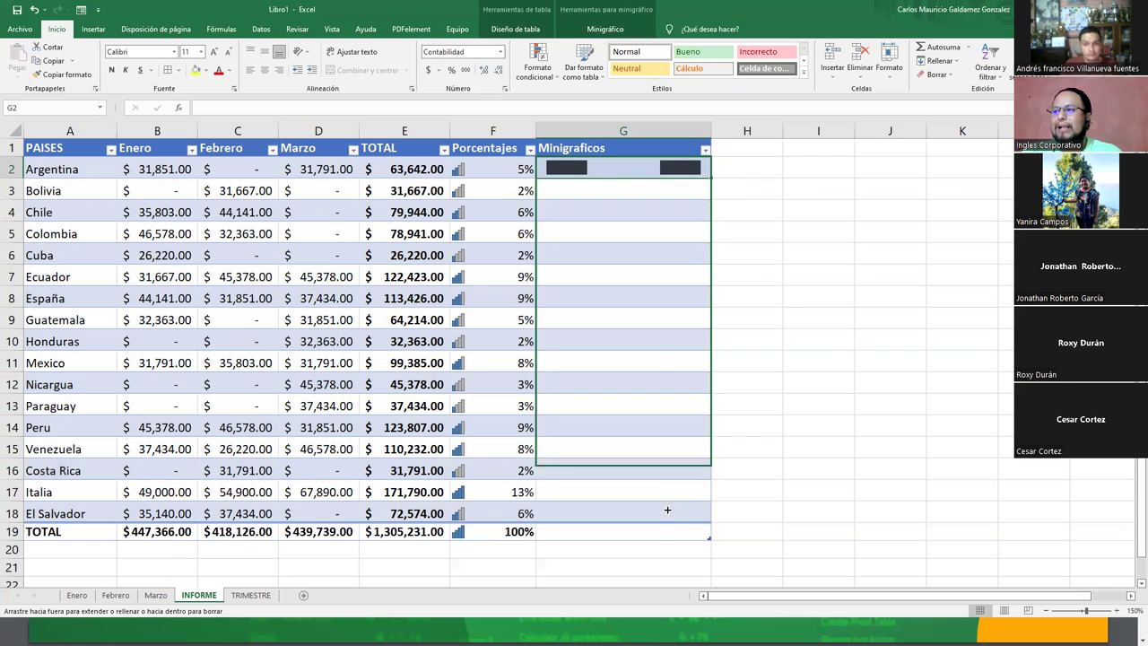
{"action": "left_click_drag", "start_coordinate": [668, 326], "coordinate": [664, 513]}
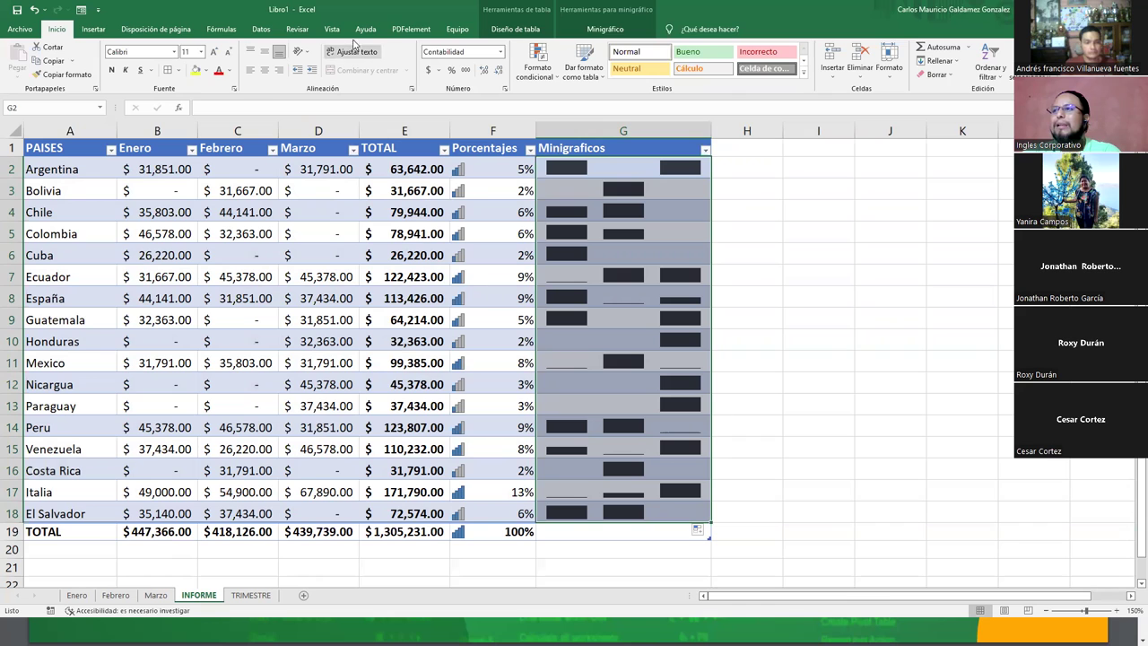
Step: In Color de marcador, set Punto alto to green (after trying gold) and Punto bajo to red
{"action": "left_click", "coordinate": [621, 30]}
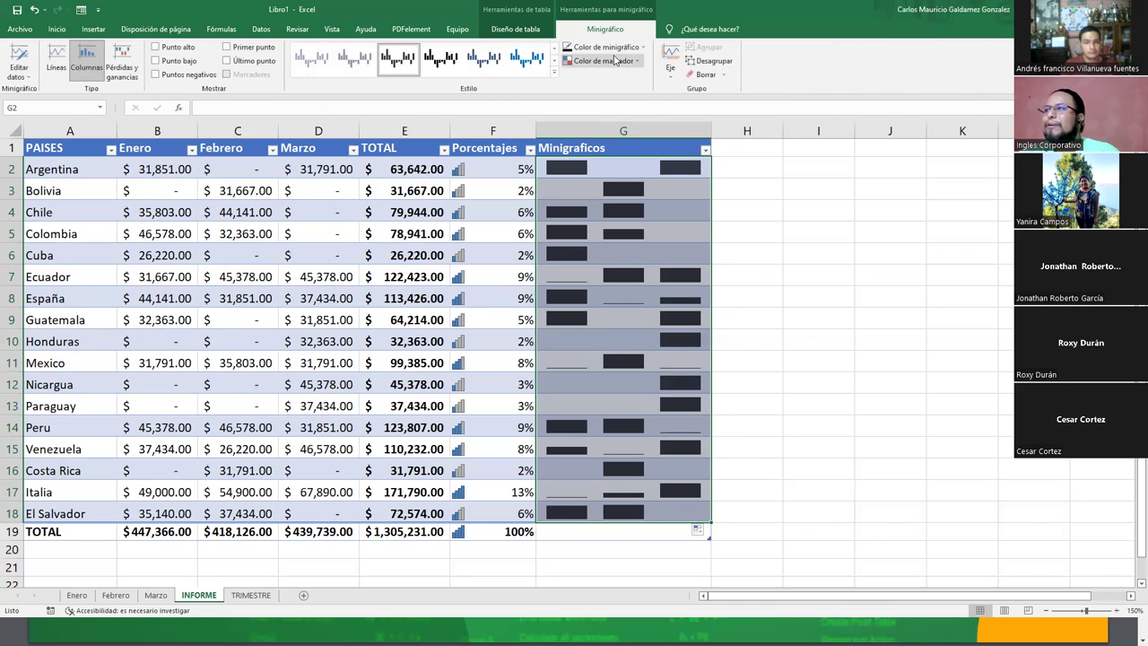
{"action": "left_click", "coordinate": [610, 48]}
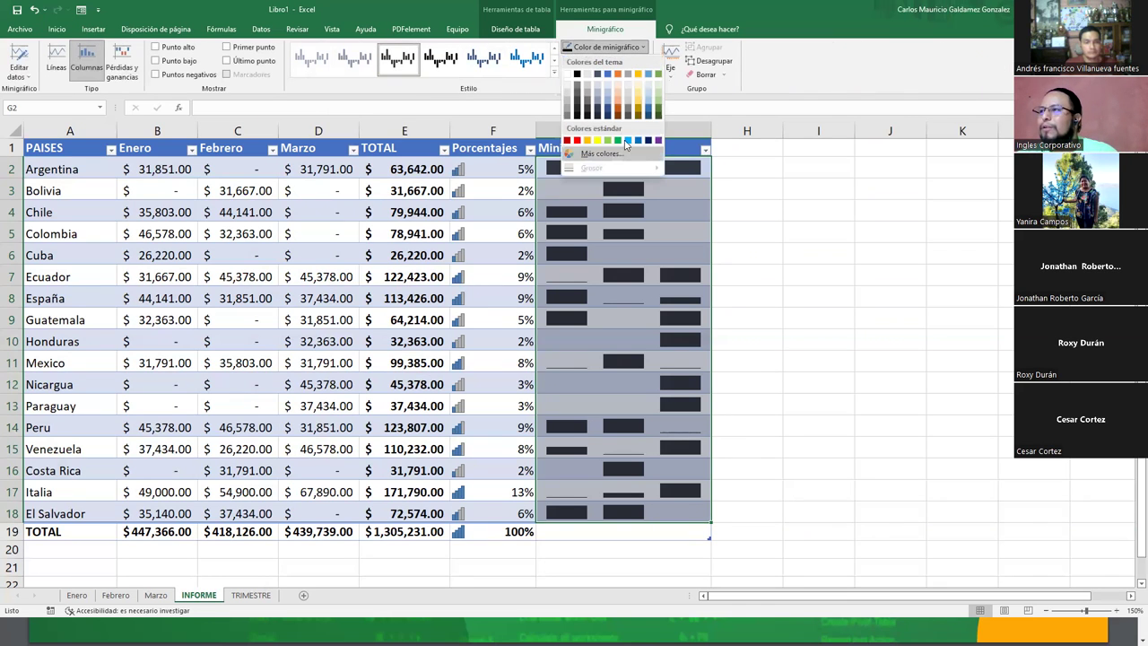
{"action": "left_click", "coordinate": [644, 48]}
{"action": "left_click", "coordinate": [626, 65]}
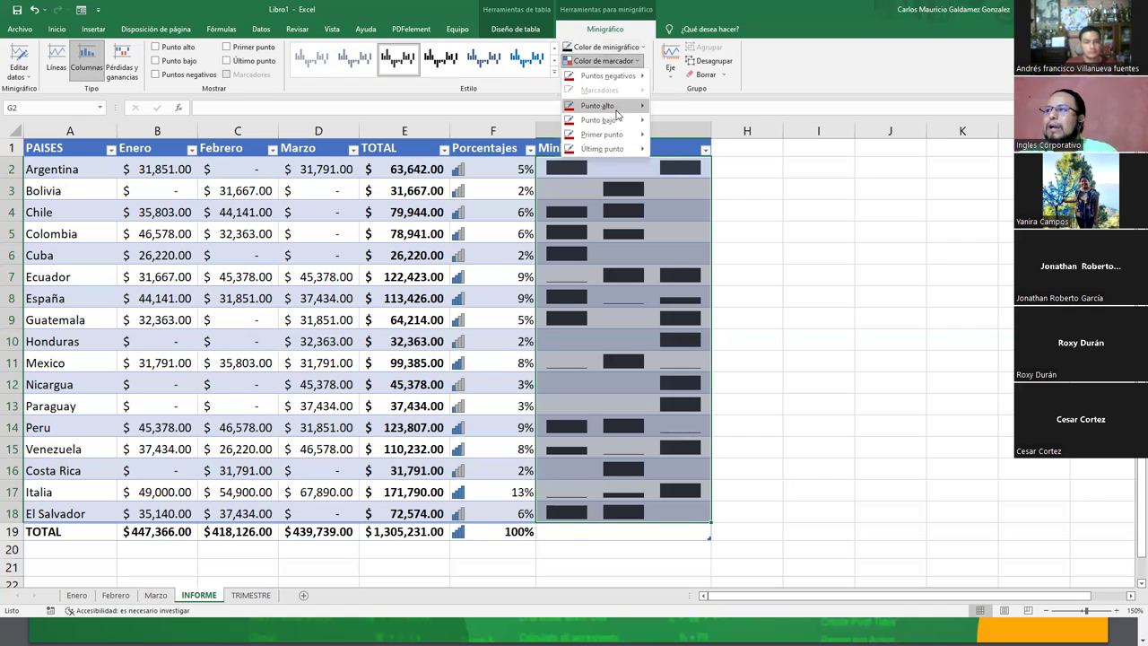
{"action": "mouse_move", "coordinate": [616, 112]}
{"action": "left_click", "coordinate": [676, 184]}
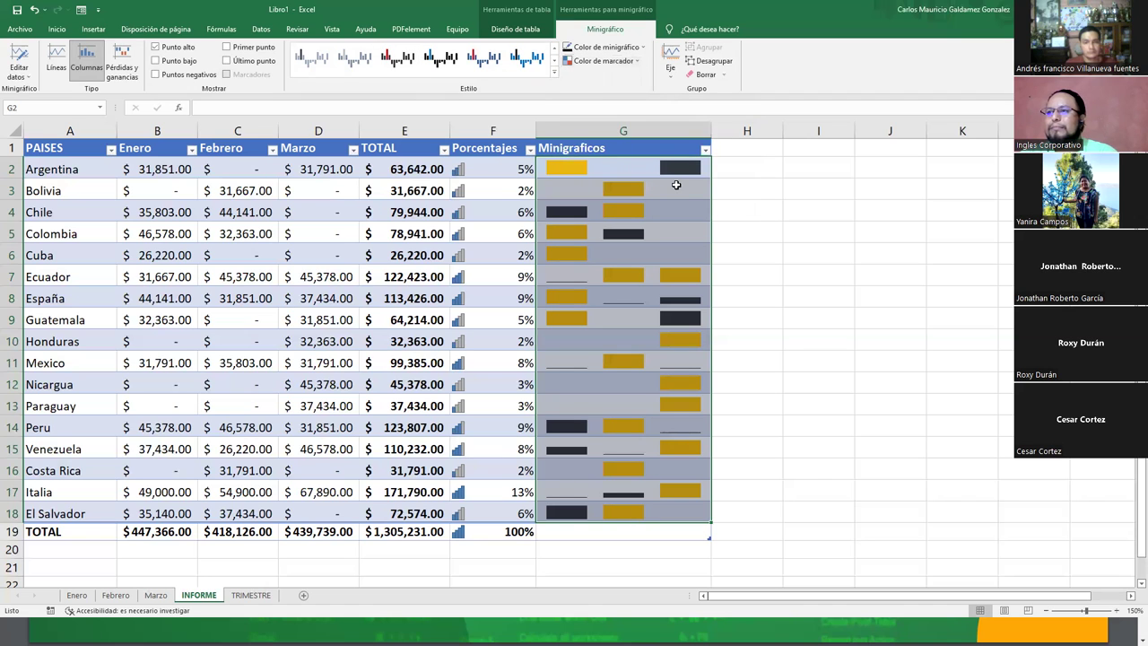
{"action": "left_click", "coordinate": [628, 61]}
{"action": "mouse_move", "coordinate": [628, 106]}
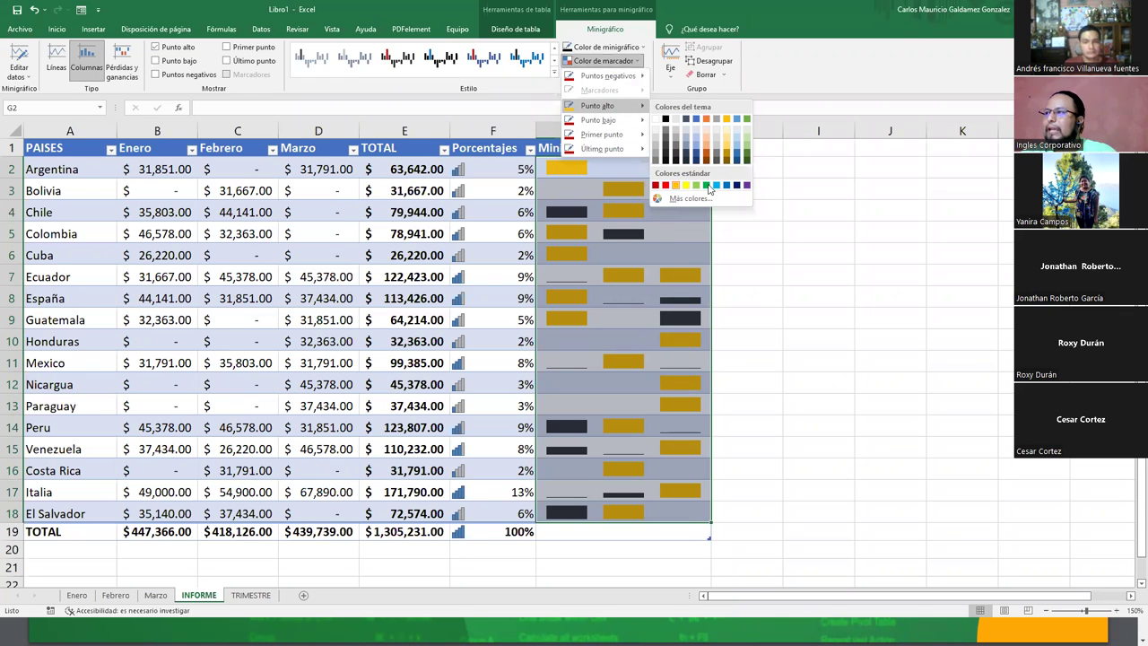
{"action": "left_click", "coordinate": [707, 186]}
{"action": "left_click", "coordinate": [612, 62]}
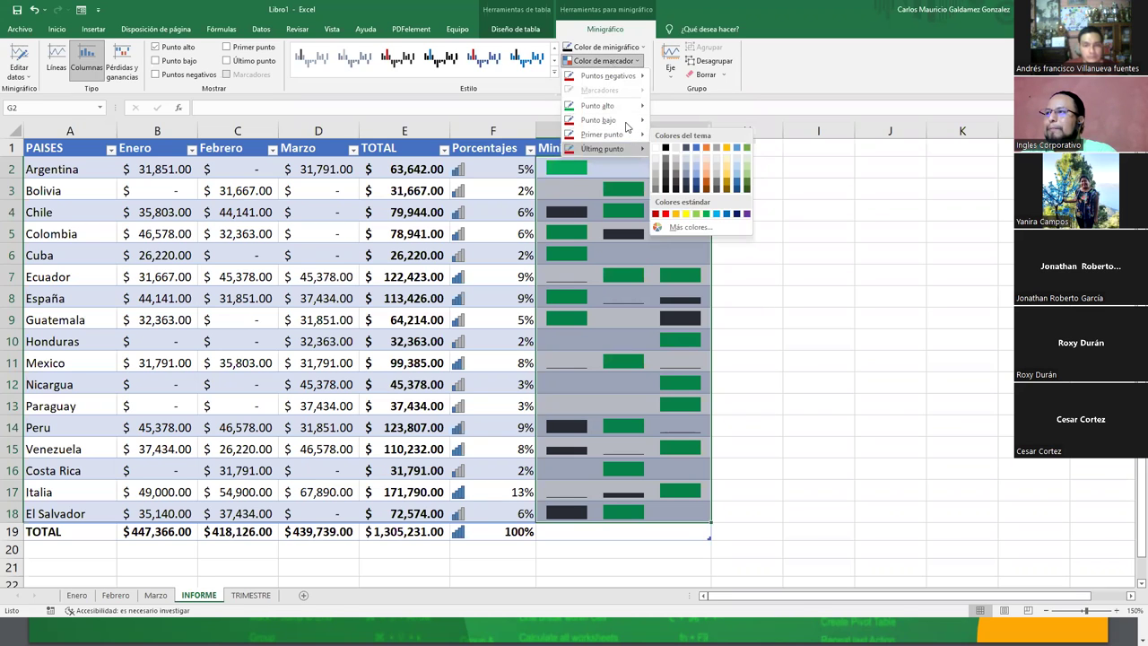
{"action": "mouse_move", "coordinate": [632, 120]}
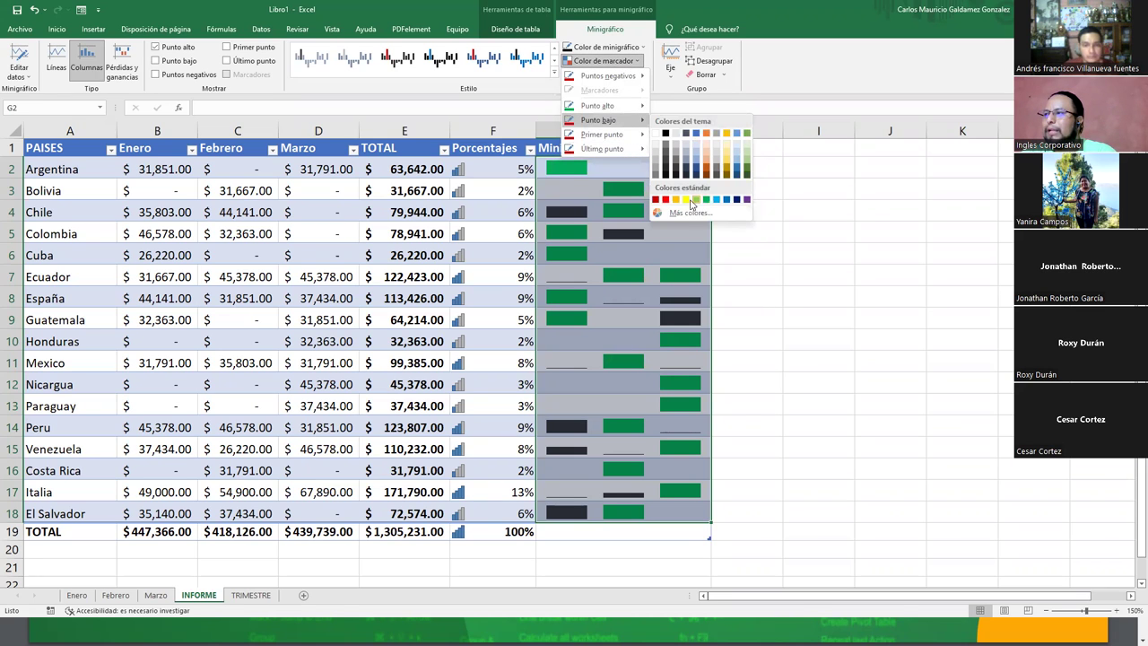
{"action": "left_click", "coordinate": [665, 200]}
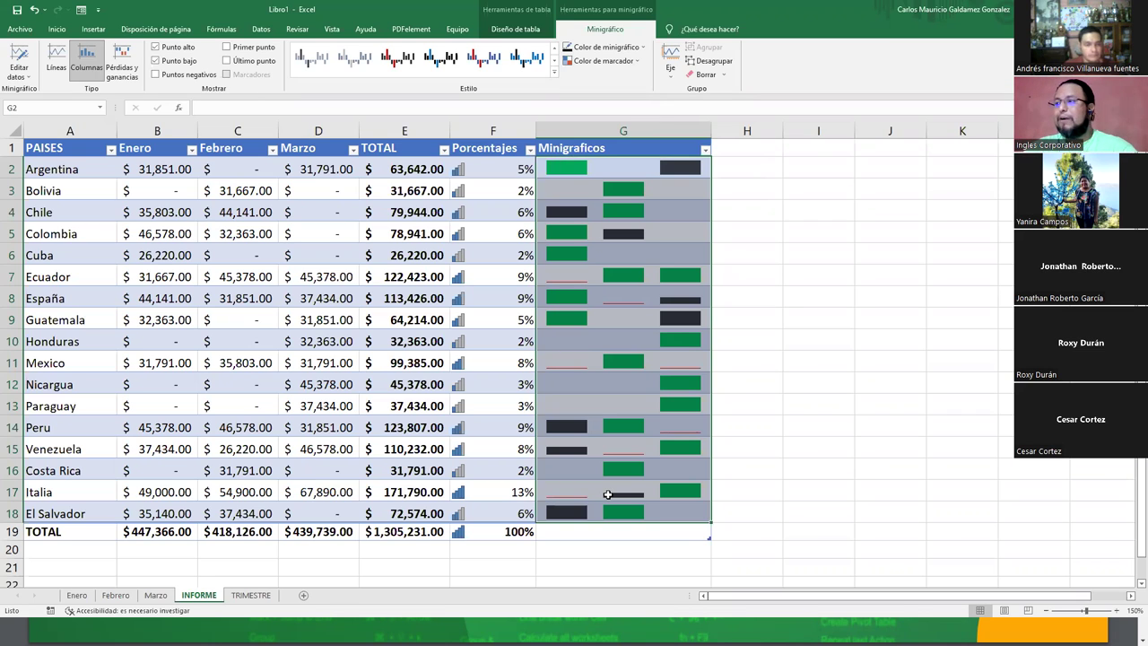
{"action": "left_click", "coordinate": [608, 494]}
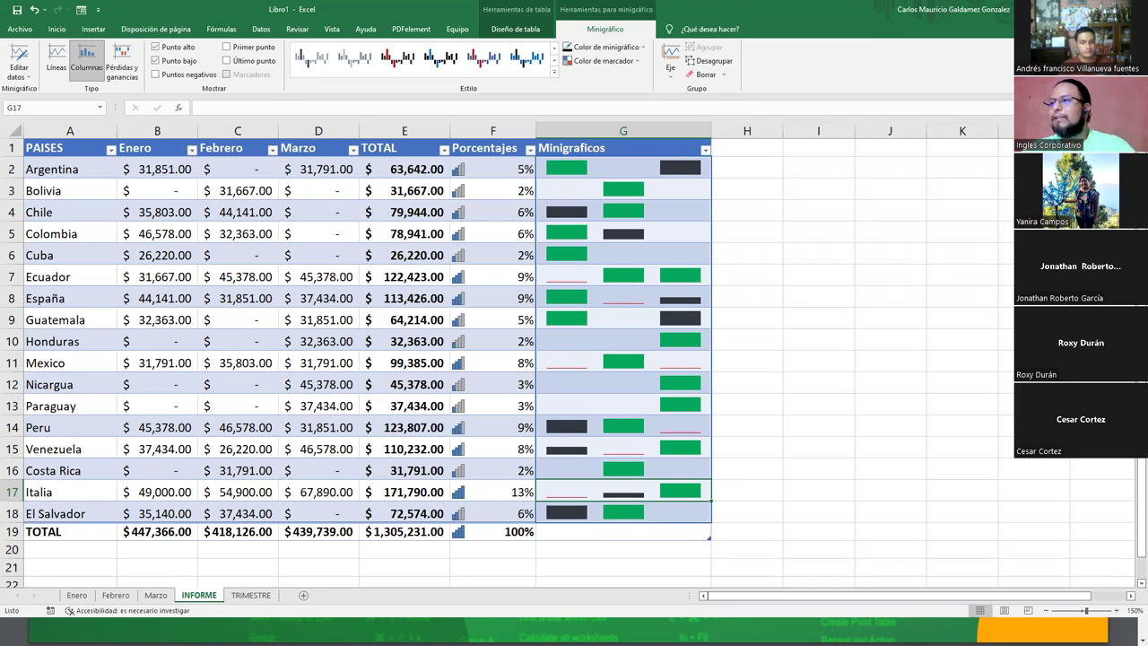
{"action": "left_click", "coordinate": [373, 299]}
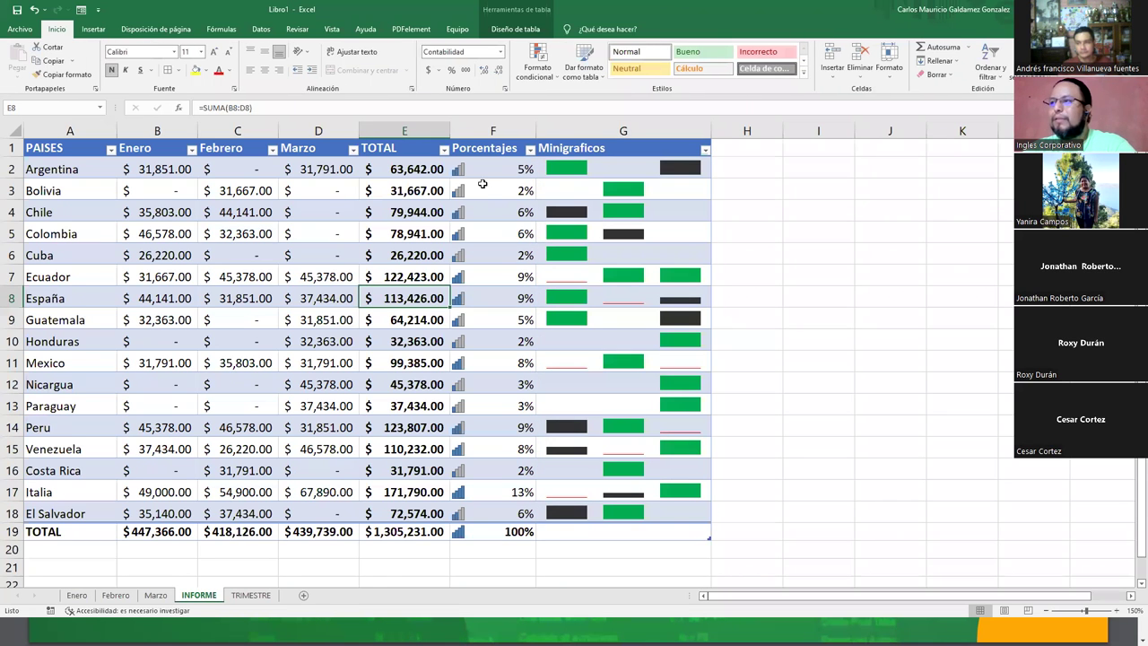
{"action": "left_click_drag", "start_coordinate": [68, 153], "coordinate": [551, 529]}
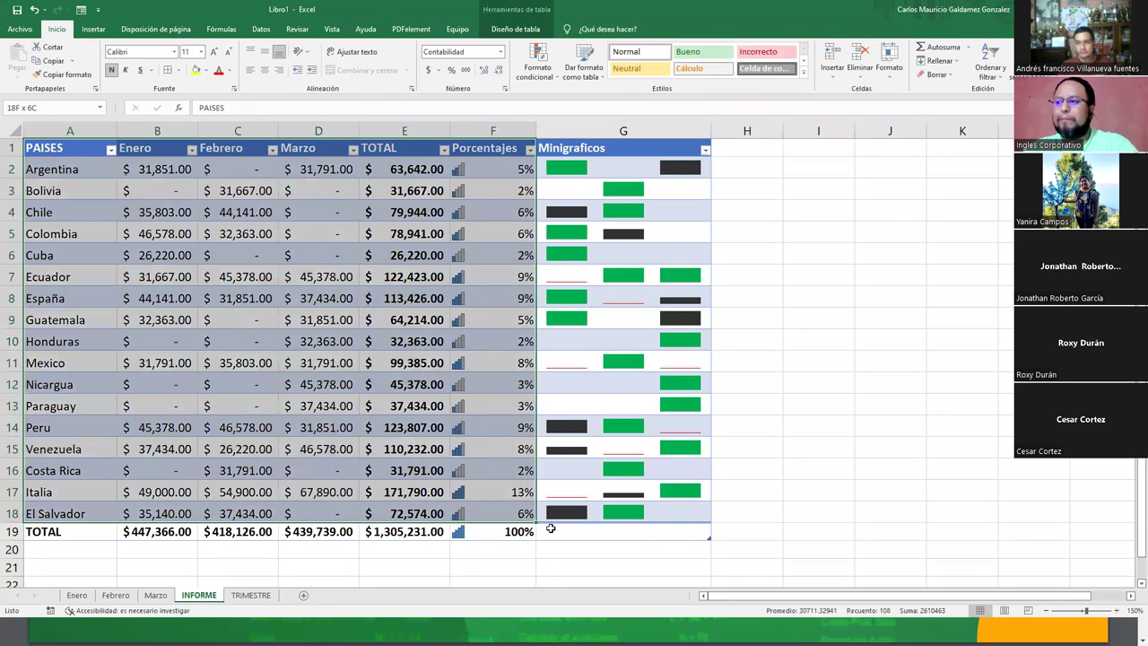
{"action": "left_click", "coordinate": [581, 531]}
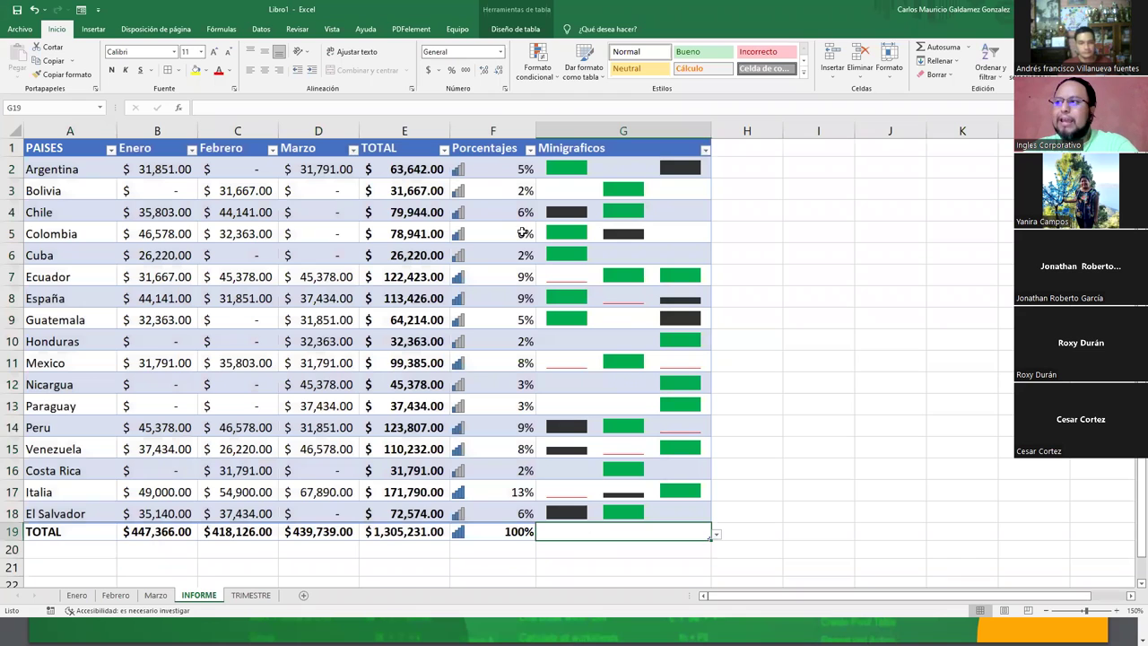
{"action": "left_click_drag", "start_coordinate": [481, 162], "coordinate": [624, 511]}
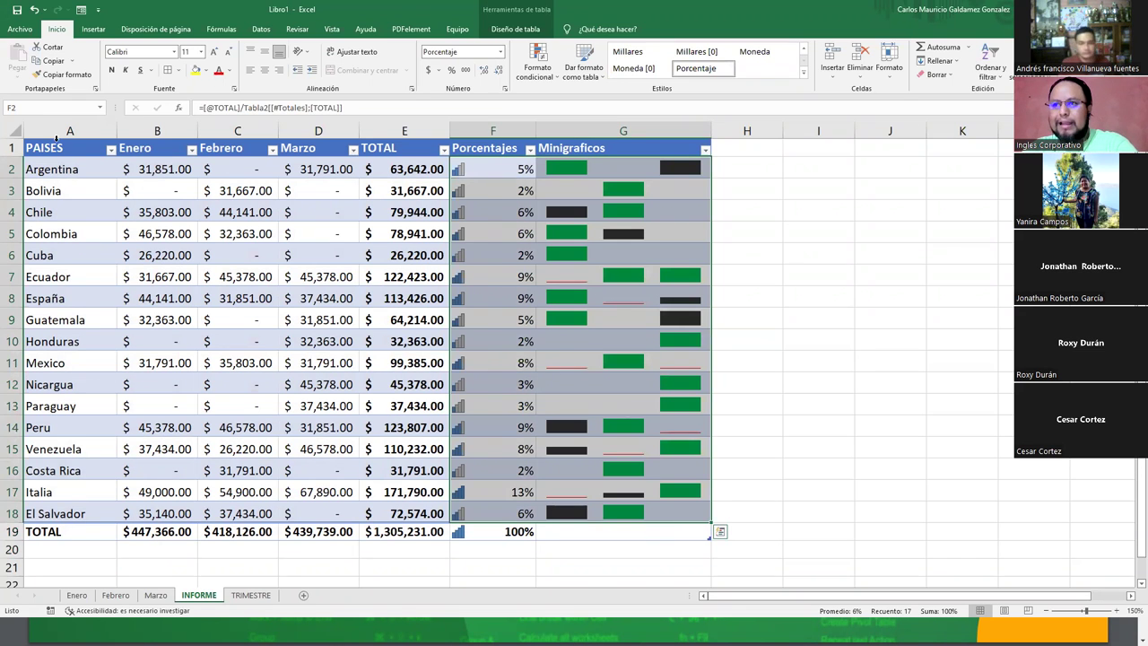
{"action": "left_click_drag", "start_coordinate": [56, 136], "coordinate": [383, 384]}
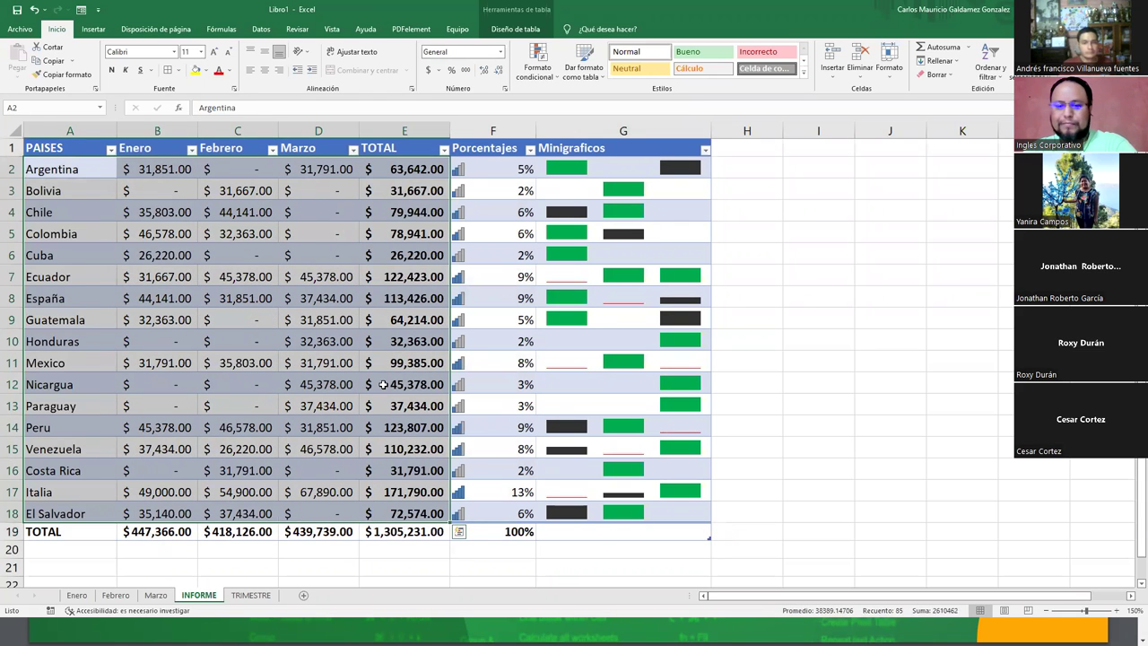
{"action": "left_click", "coordinate": [383, 383]}
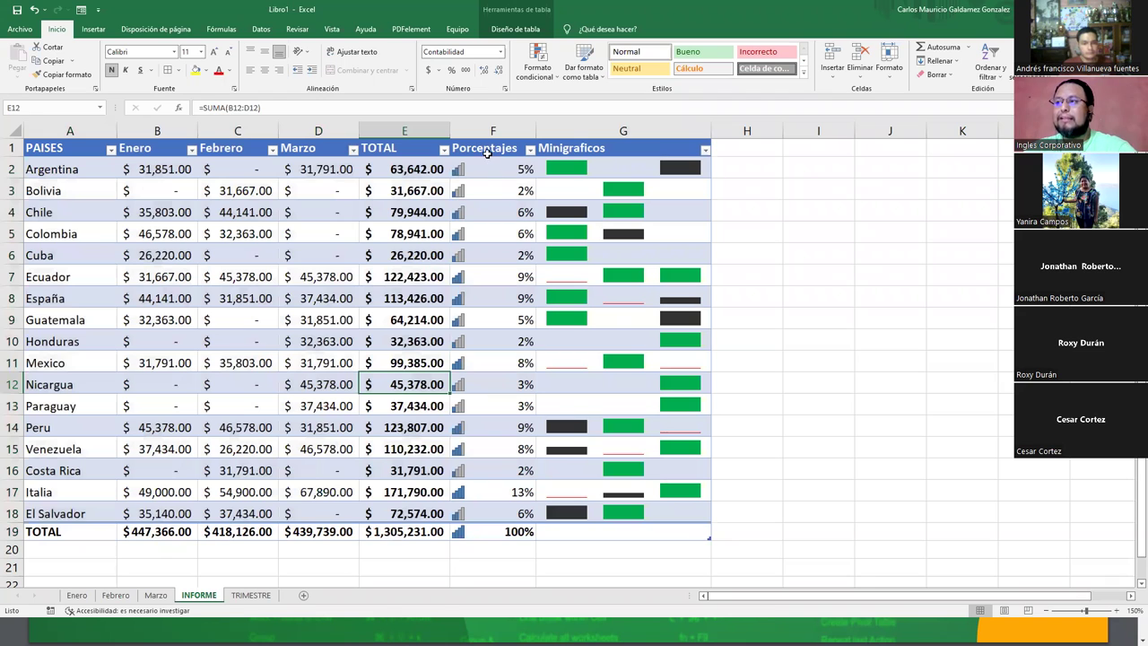
{"action": "left_click_drag", "start_coordinate": [487, 149], "coordinate": [639, 513]}
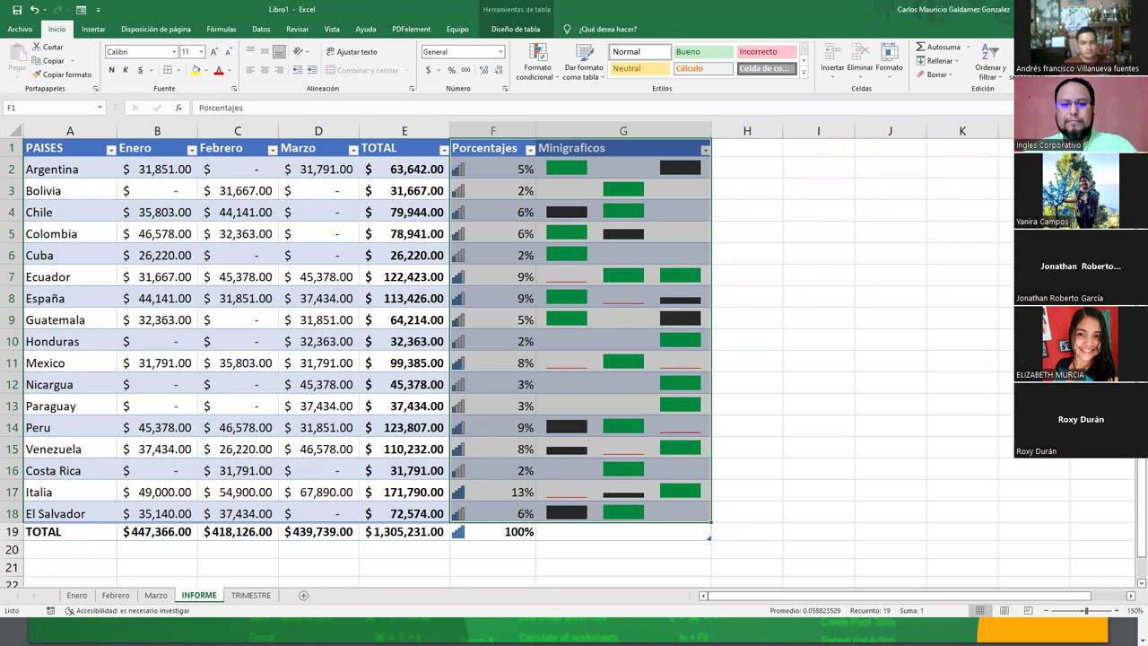
{"action": "left_click", "coordinate": [286, 303]}
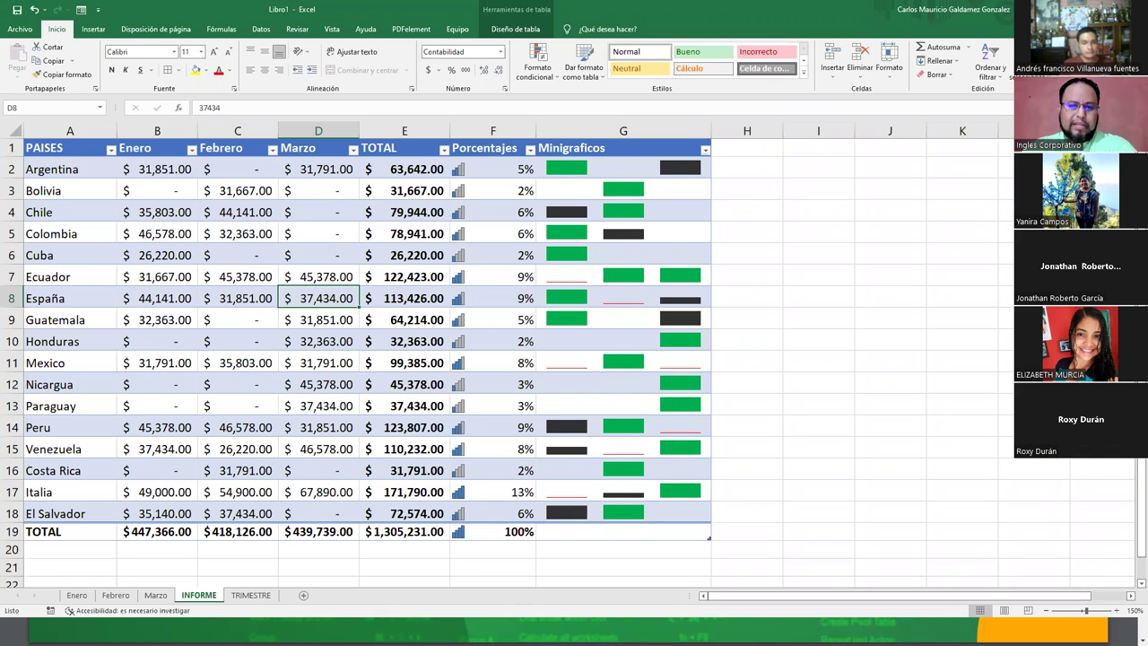
{"action": "left_click", "coordinate": [234, 260]}
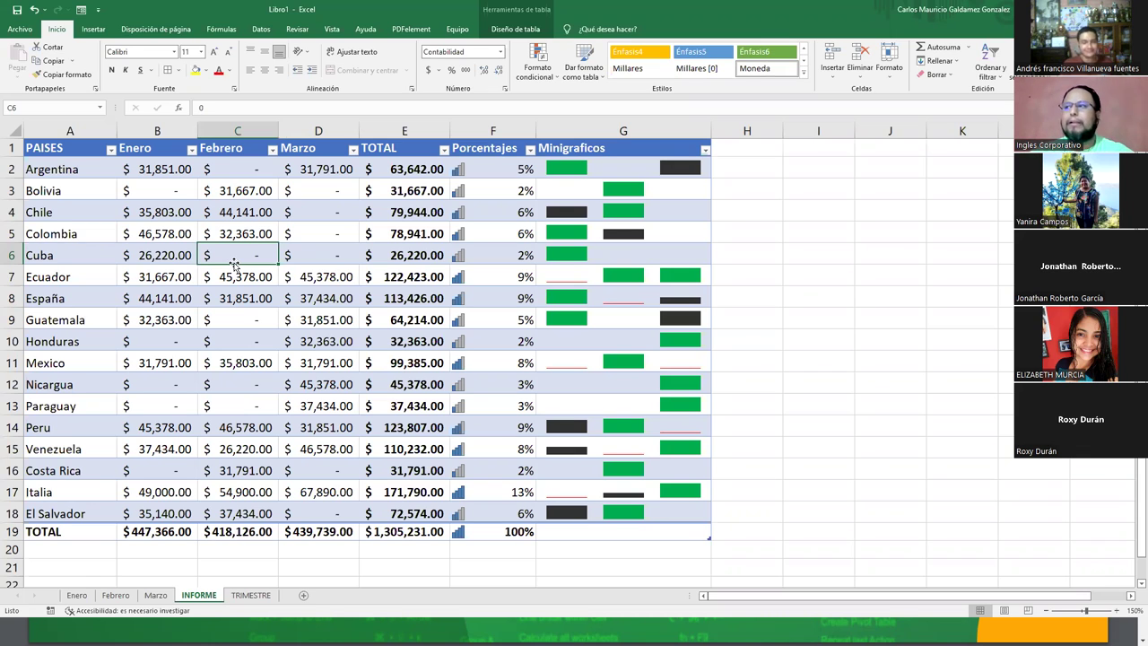
{"action": "mouse_move", "coordinate": [586, 170]}
{"action": "left_mouse_down"}
{"action": "mouse_move", "coordinate": [617, 308]}
{"action": "mouse_move", "coordinate": [619, 513]}
{"action": "left_mouse_up"}
{"action": "left_click", "coordinate": [562, 34]}
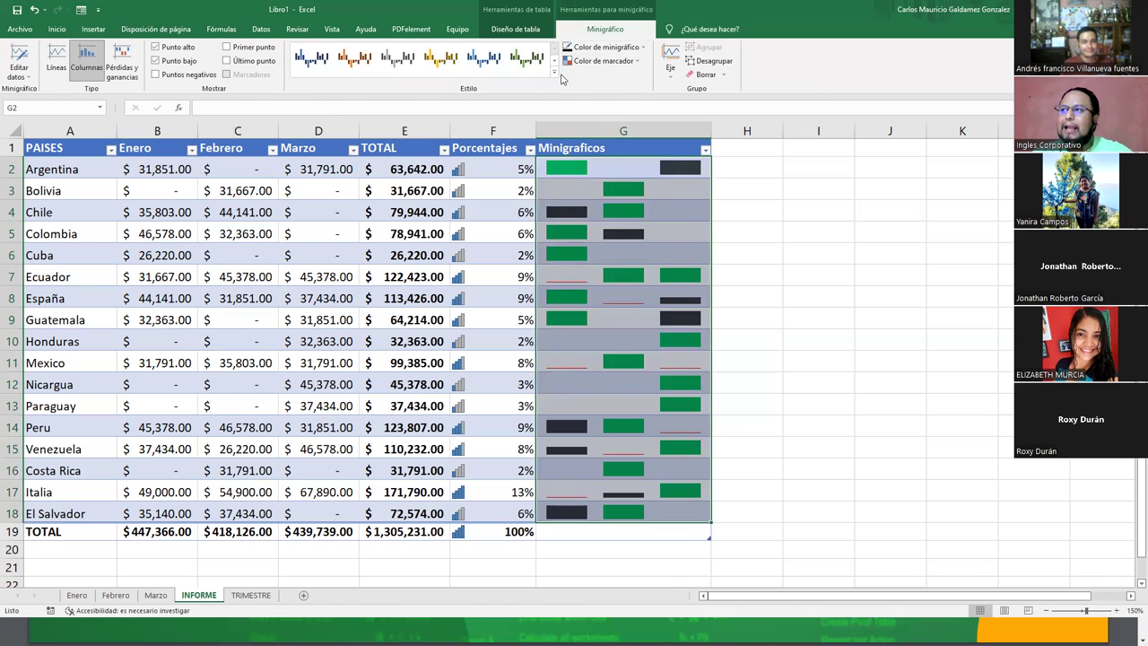
{"action": "left_click", "coordinate": [554, 72]}
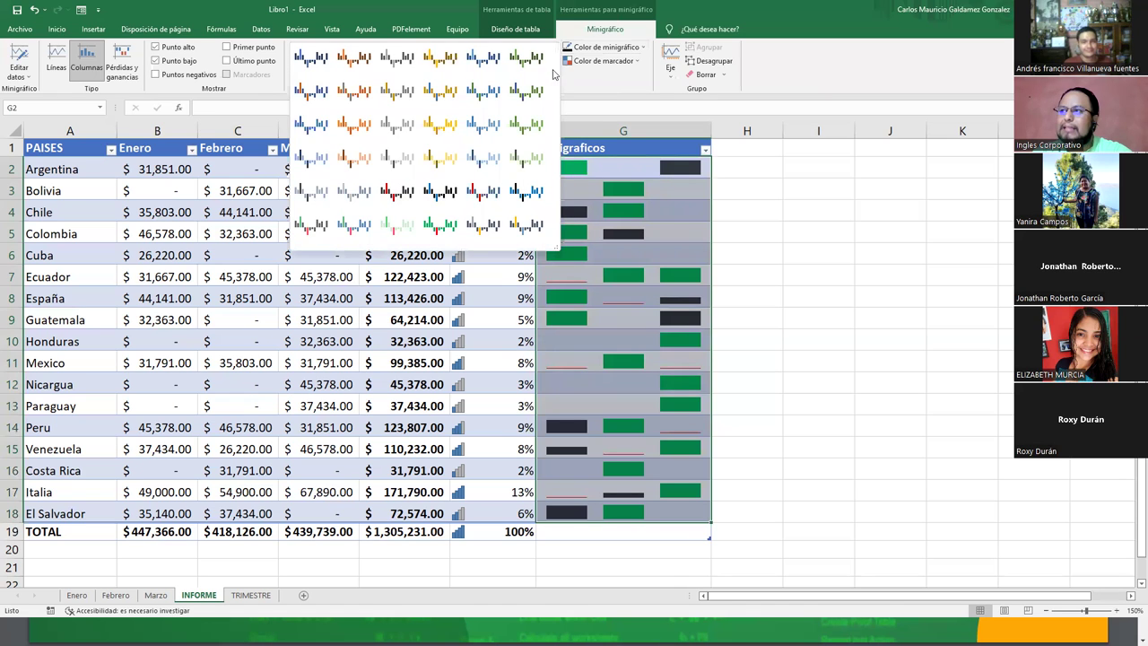
{"action": "left_click", "coordinate": [397, 191]}
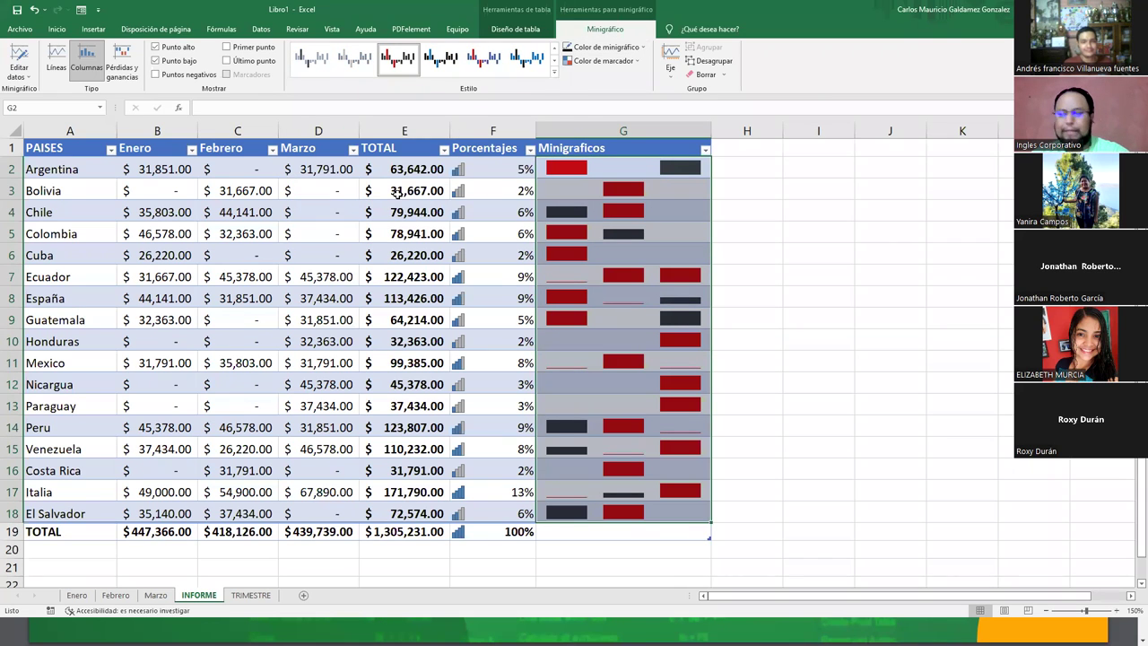
{"action": "left_click", "coordinate": [603, 60]}
{"action": "left_click", "coordinate": [607, 65]}
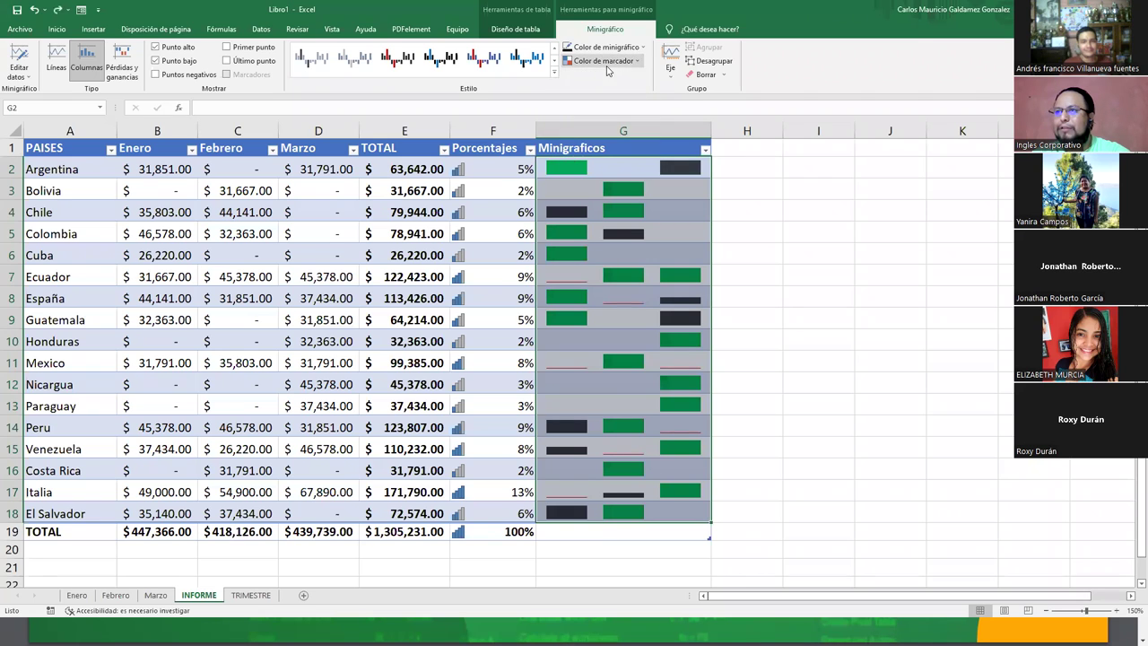
{"action": "left_click", "coordinate": [125, 60]}
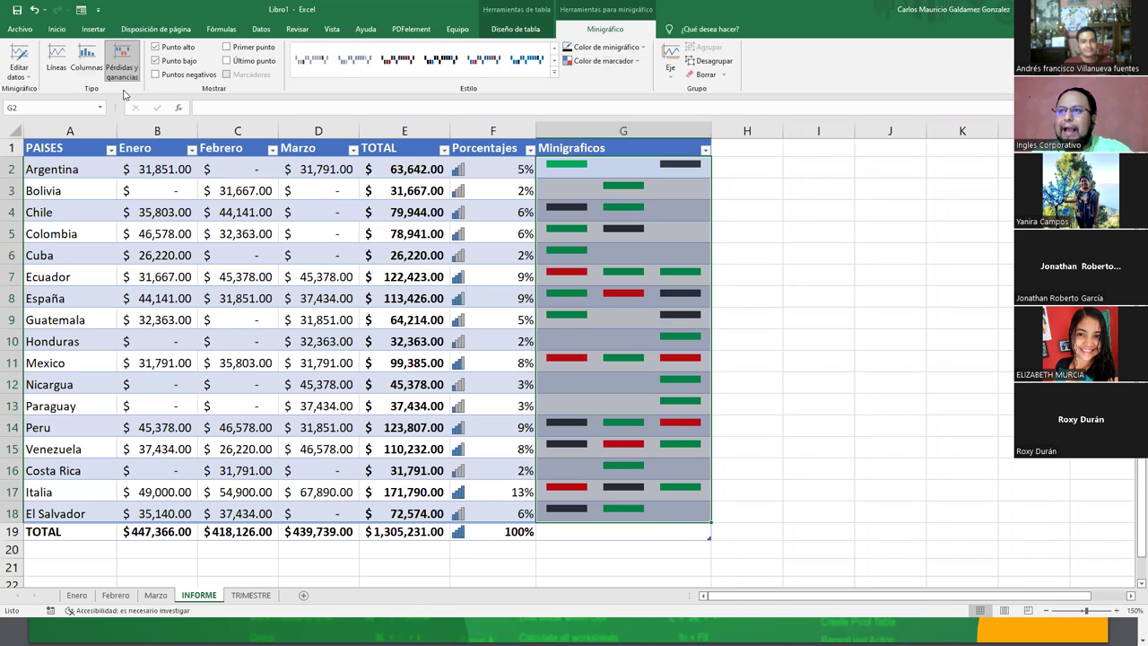
{"action": "left_click", "coordinate": [55, 60]}
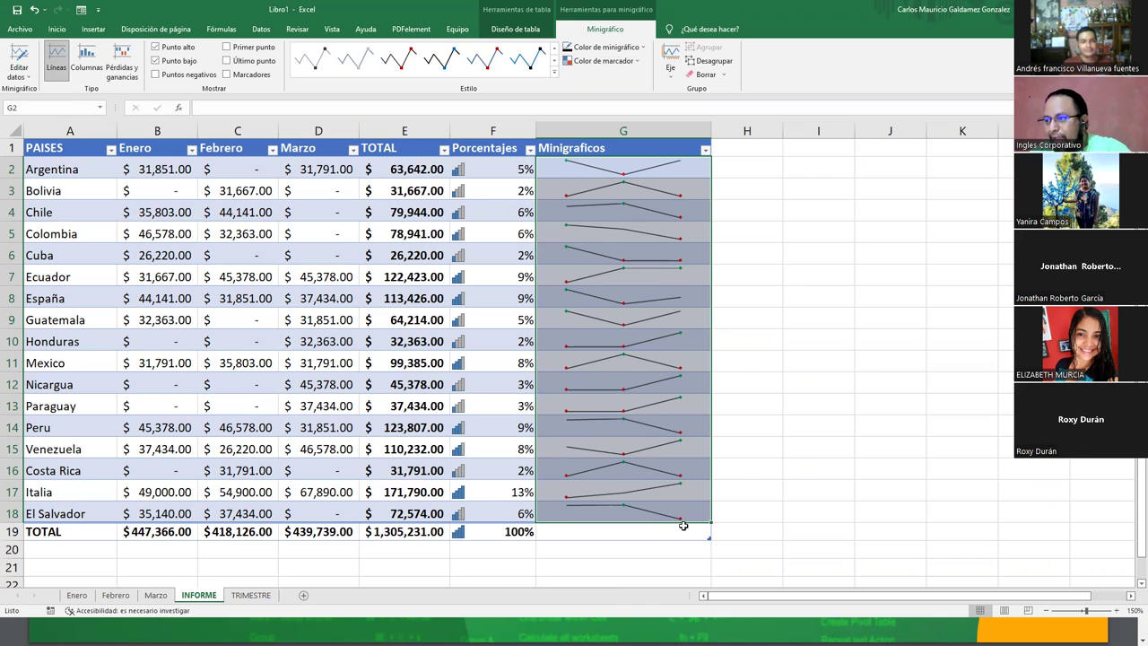
{"action": "left_click", "coordinate": [579, 509]}
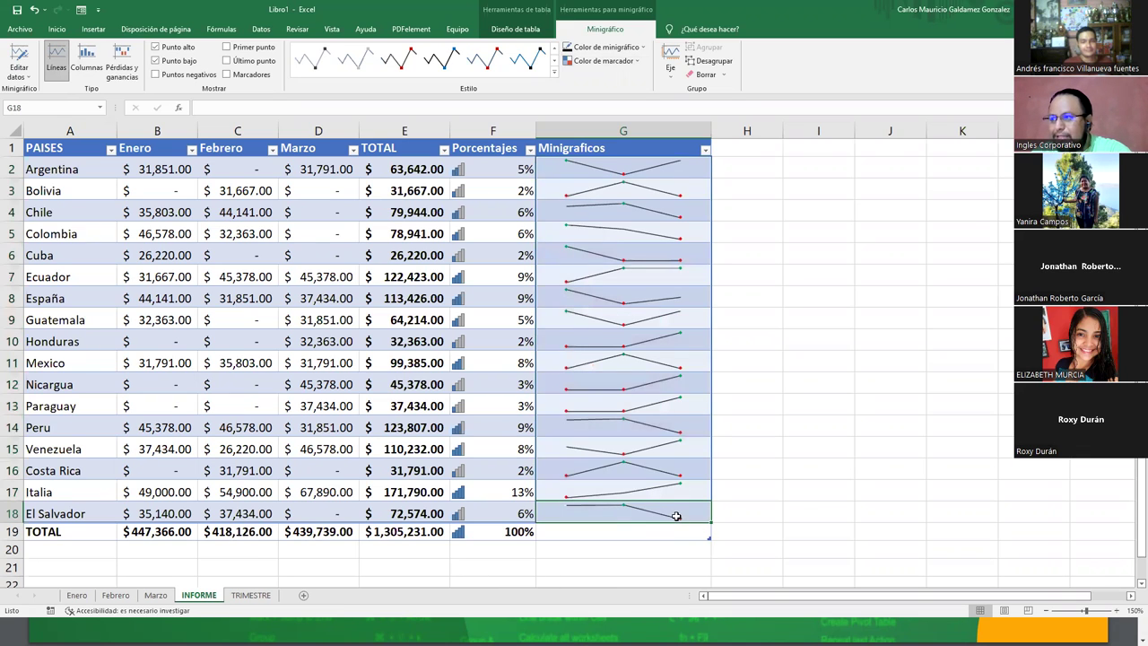
{"action": "left_click", "coordinate": [625, 466]}
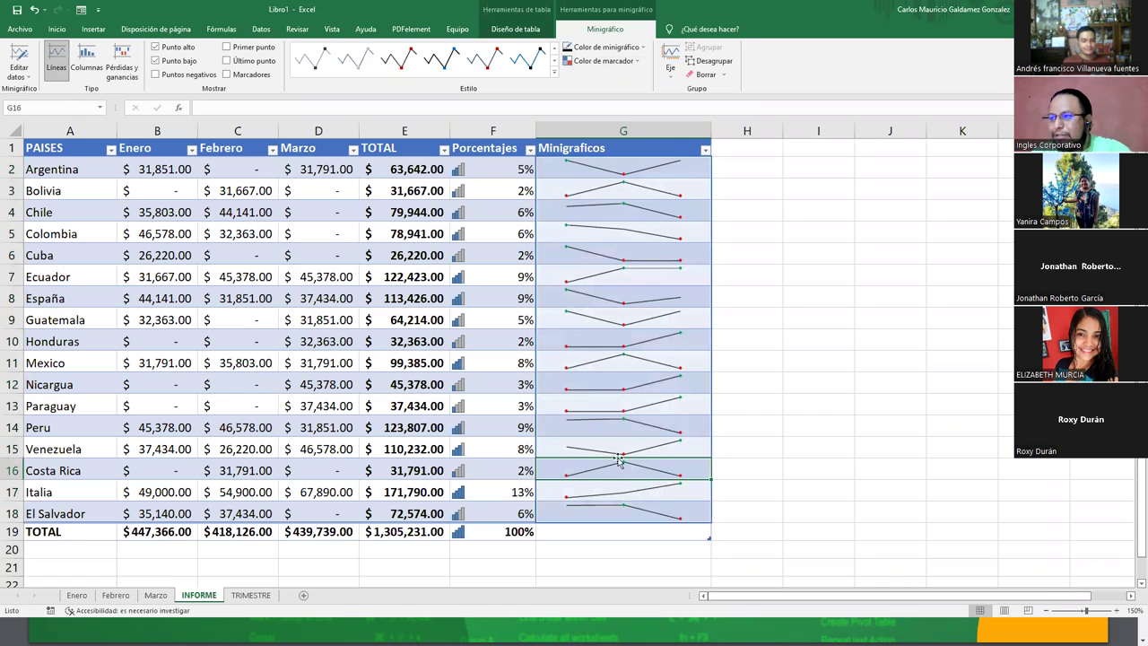
{"action": "left_click", "coordinate": [584, 451]}
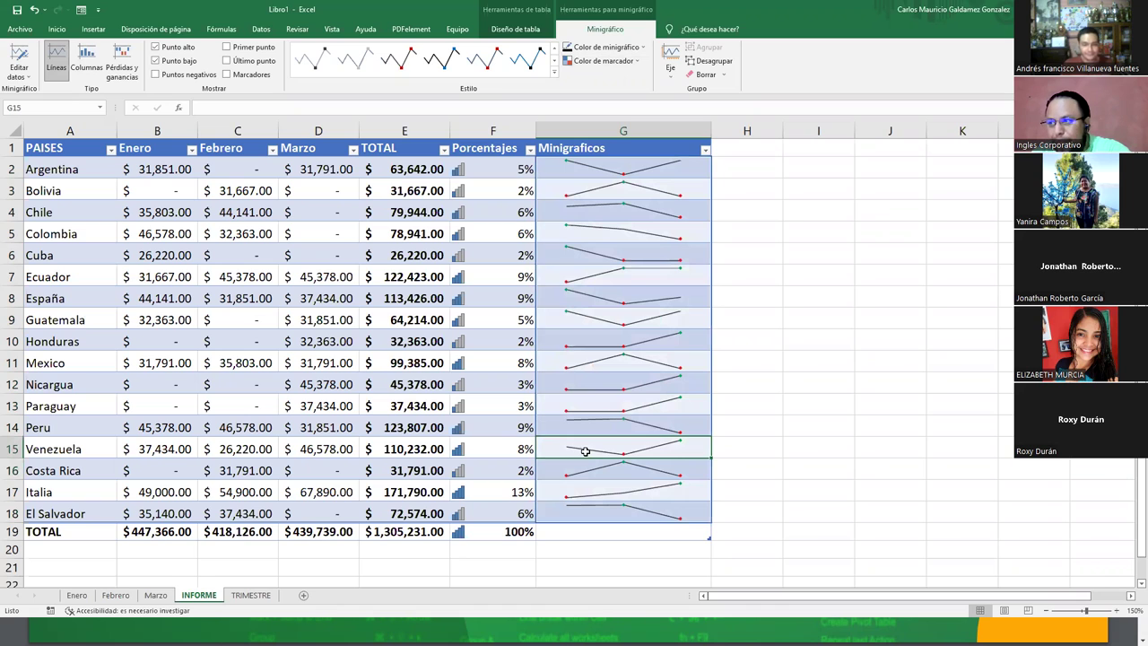
{"action": "left_click", "coordinate": [220, 451]}
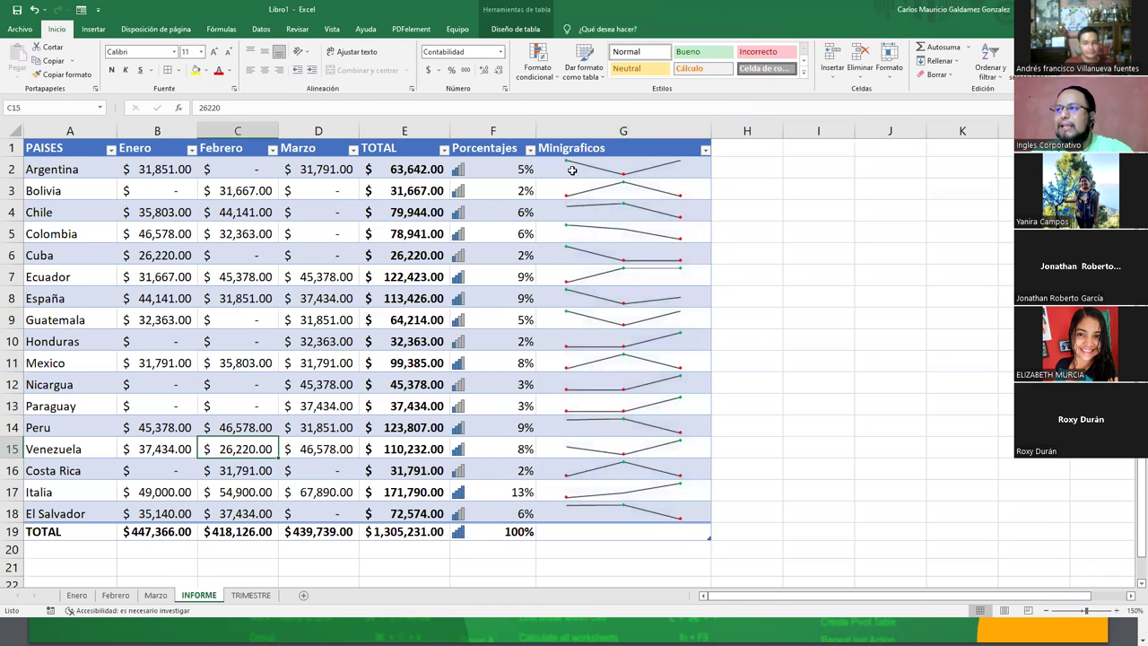
{"action": "left_click_drag", "start_coordinate": [572, 170], "coordinate": [586, 503]}
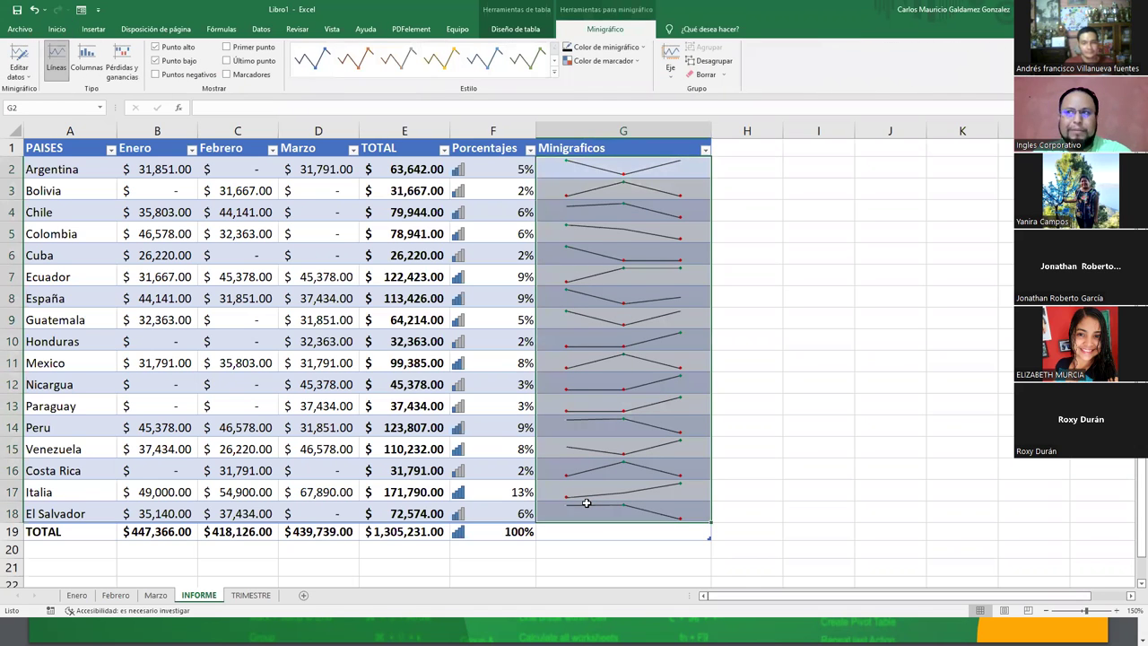
{"action": "left_click", "coordinate": [86, 59]}
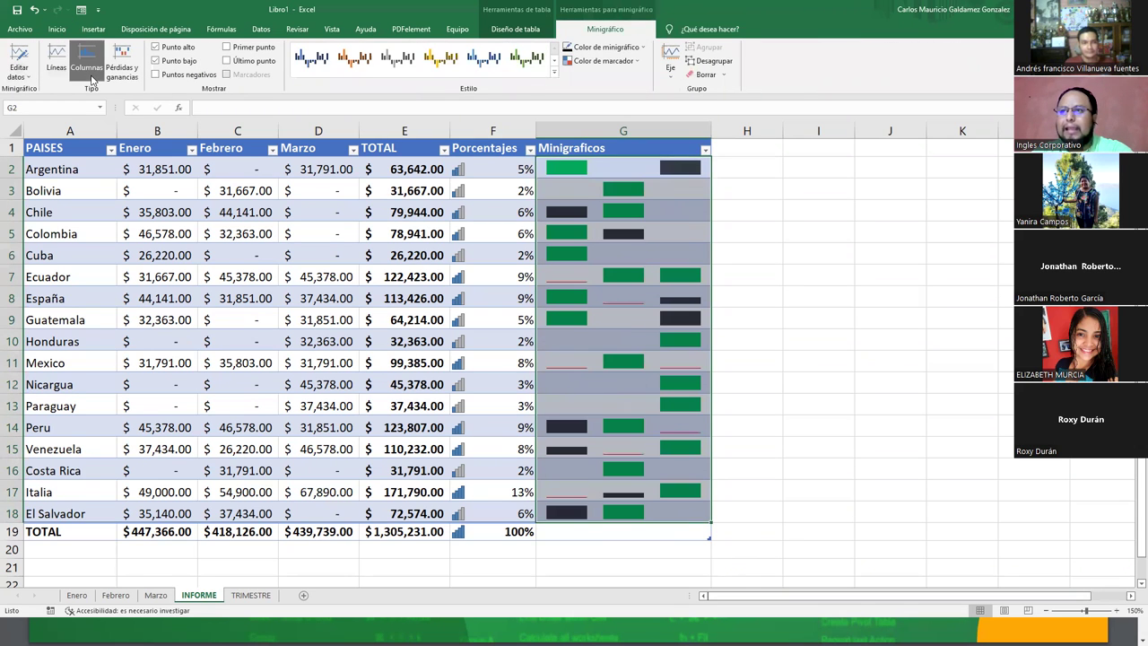
{"action": "left_click", "coordinate": [121, 72]}
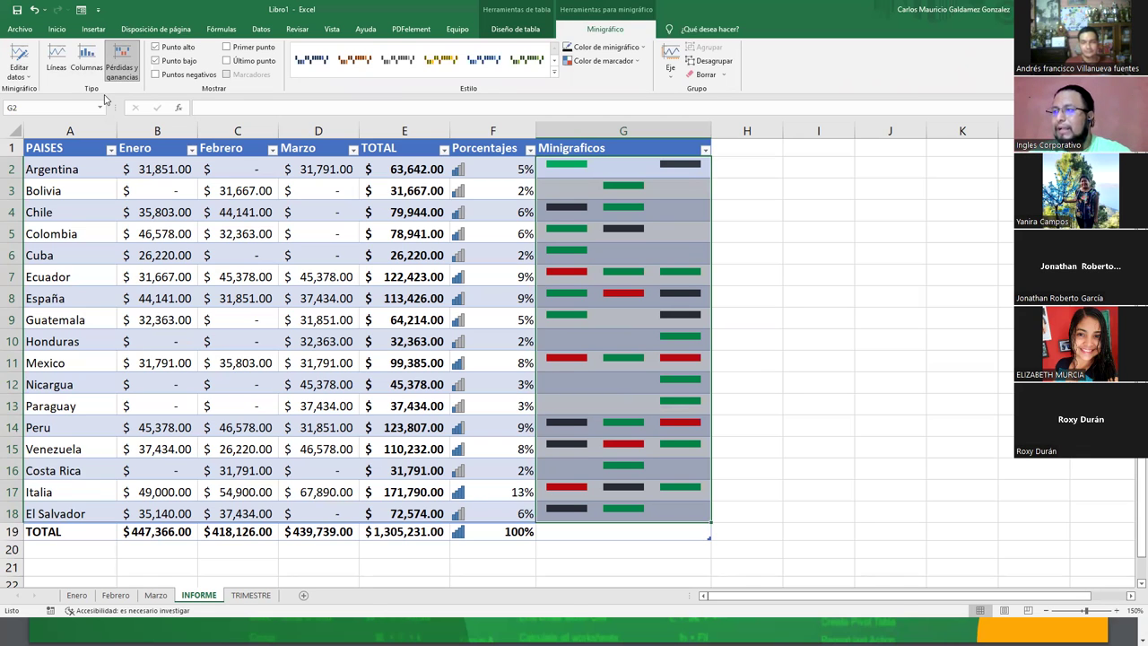
{"action": "left_click_drag", "start_coordinate": [162, 170], "coordinate": [328, 168]}
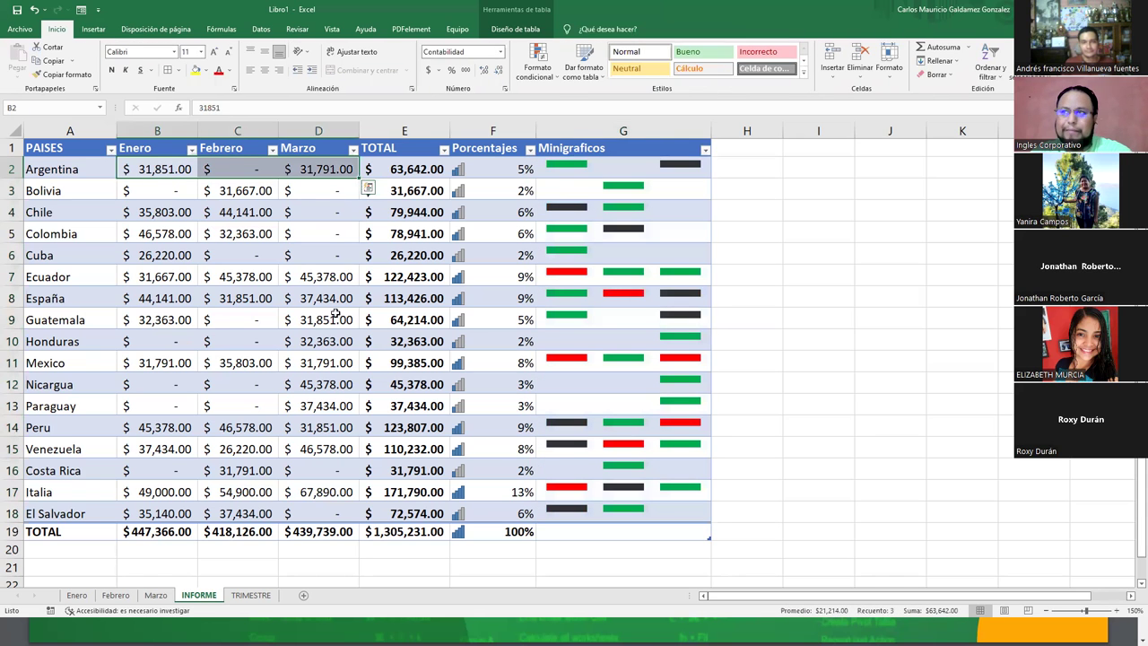
{"action": "left_click", "coordinate": [586, 375]}
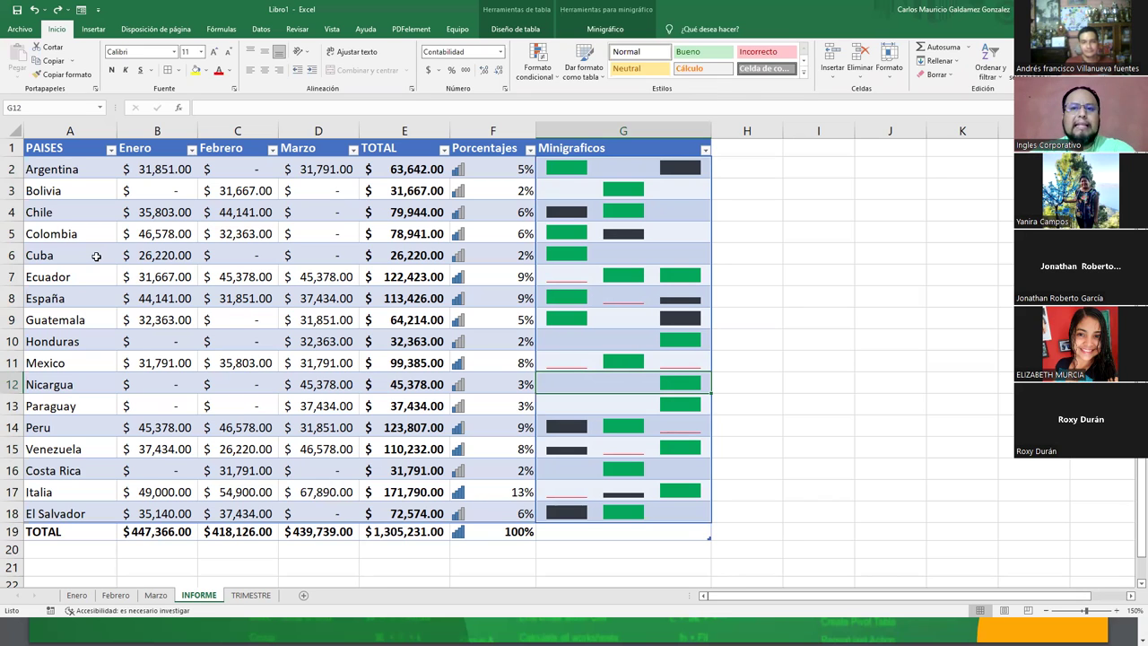
{"action": "left_click", "coordinate": [256, 317]}
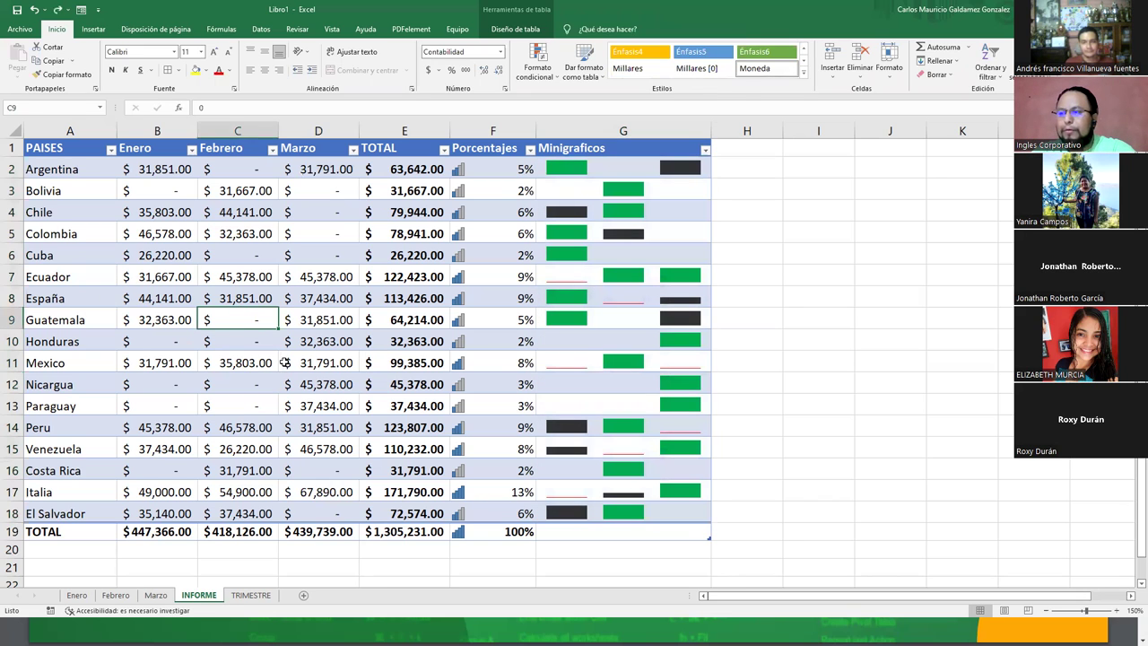
{"action": "left_click_drag", "start_coordinate": [477, 170], "coordinate": [466, 499]}
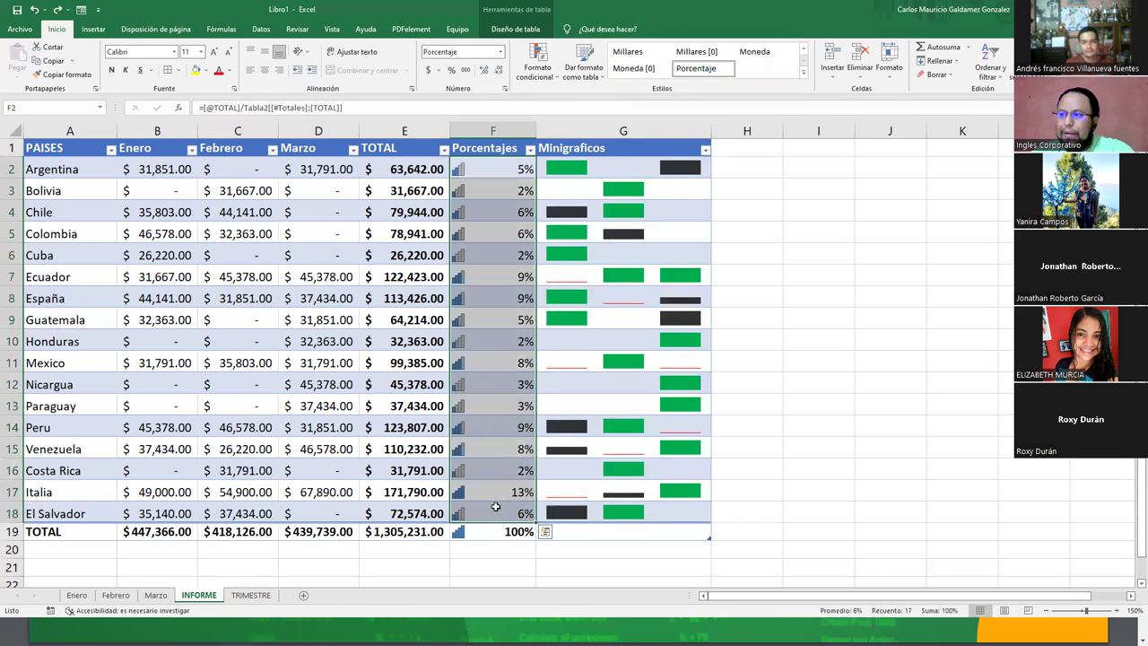
Step: Select matching percentage groups in turn (13%, 9%, 8%, 6%, 5%), ending with Nicaragua and Paraguay's 3%
{"action": "left_click", "coordinate": [485, 489]}
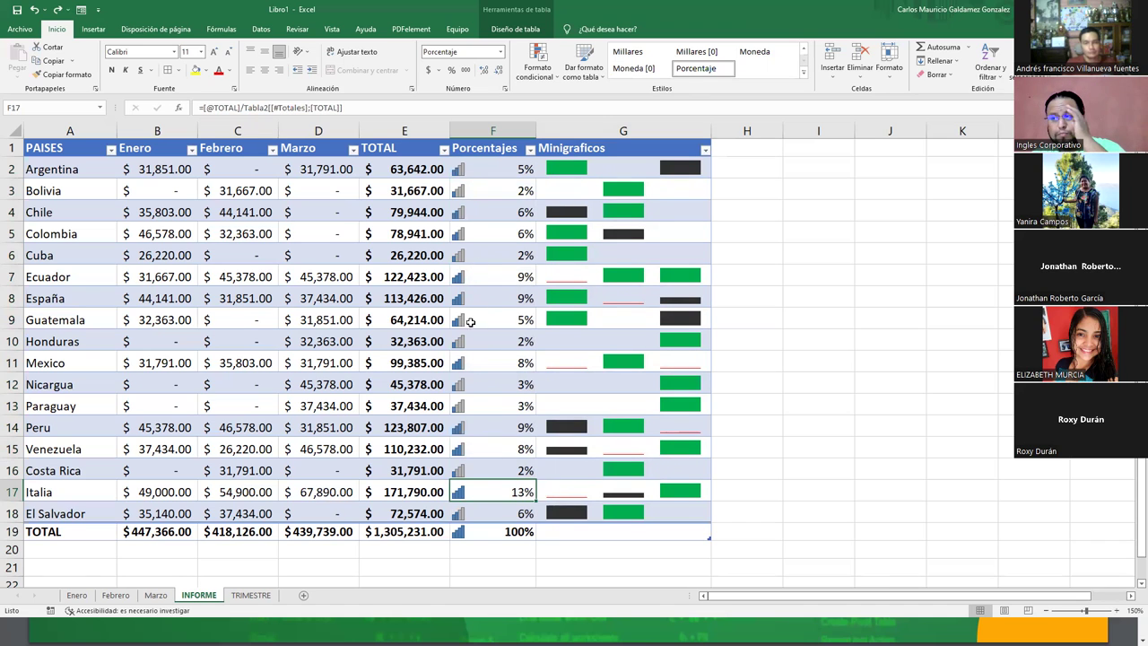
{"action": "left_click", "coordinate": [494, 439]}
{"action": "left_click", "coordinate": [494, 428]}
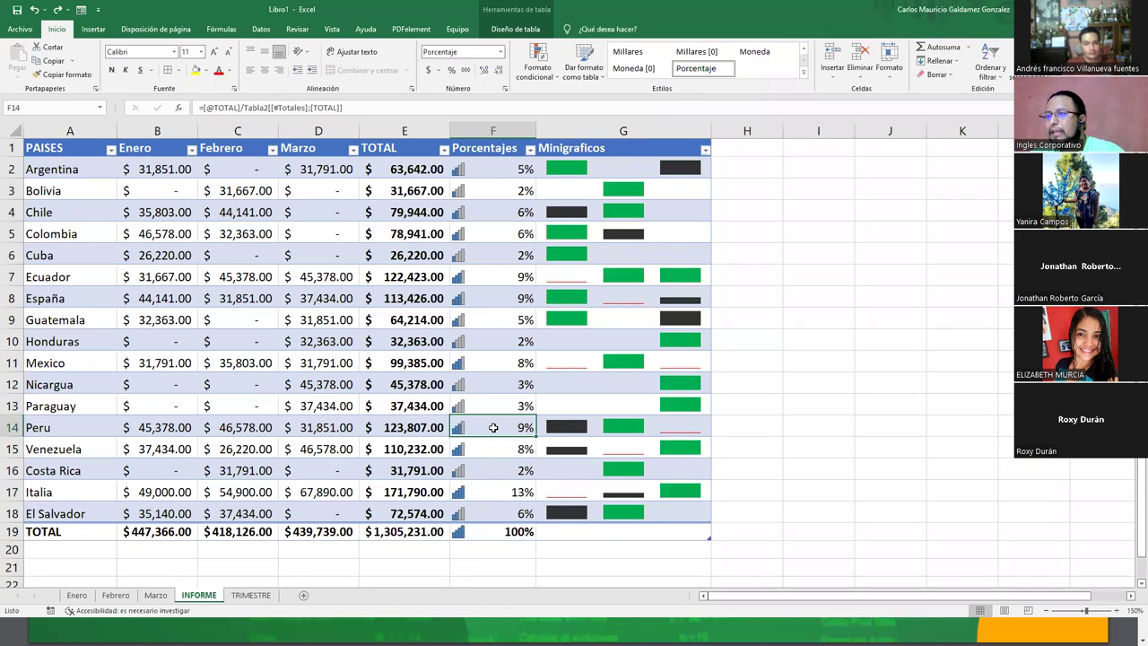
{"action": "left_click_drag", "start_coordinate": [484, 277], "coordinate": [484, 295]}
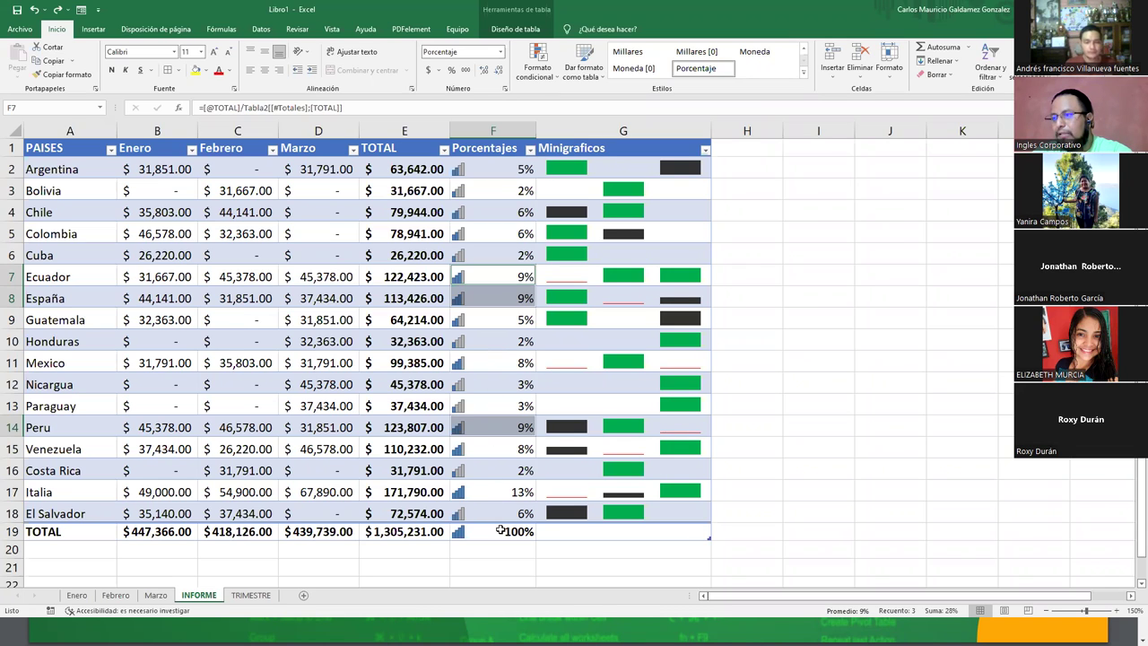
{"action": "left_click", "coordinate": [502, 447]}
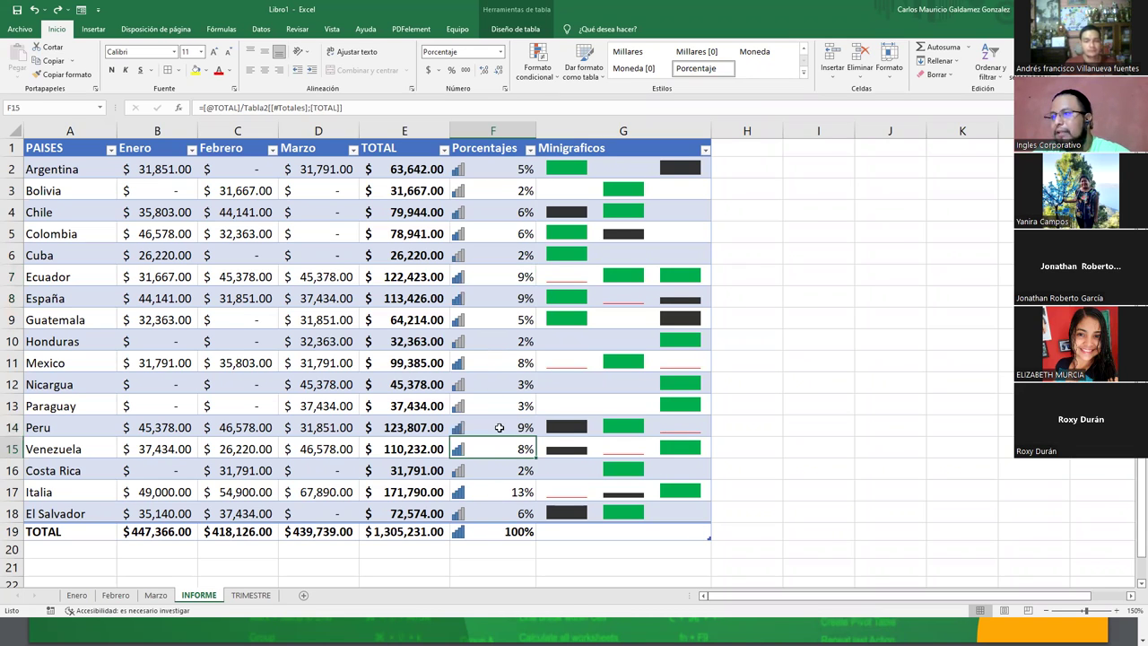
{"action": "left_click", "coordinate": [483, 367], "text": "ctrl"}
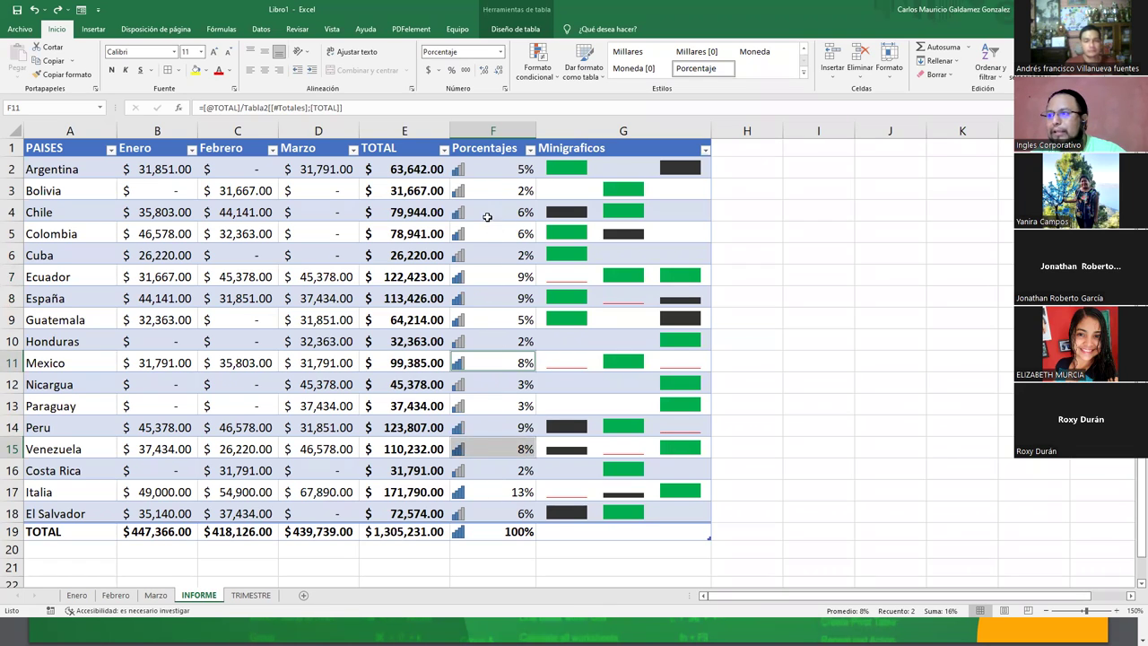
{"action": "left_click_drag", "start_coordinate": [487, 215], "coordinate": [487, 228]}
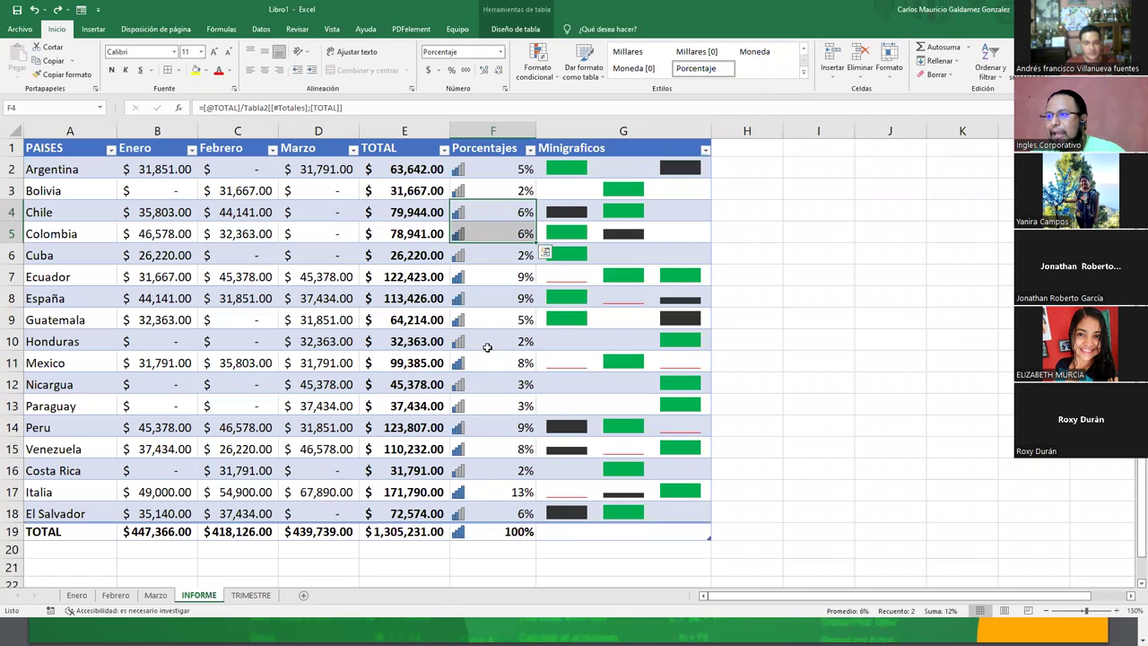
{"action": "left_click", "coordinate": [482, 511], "text": "ctrl"}
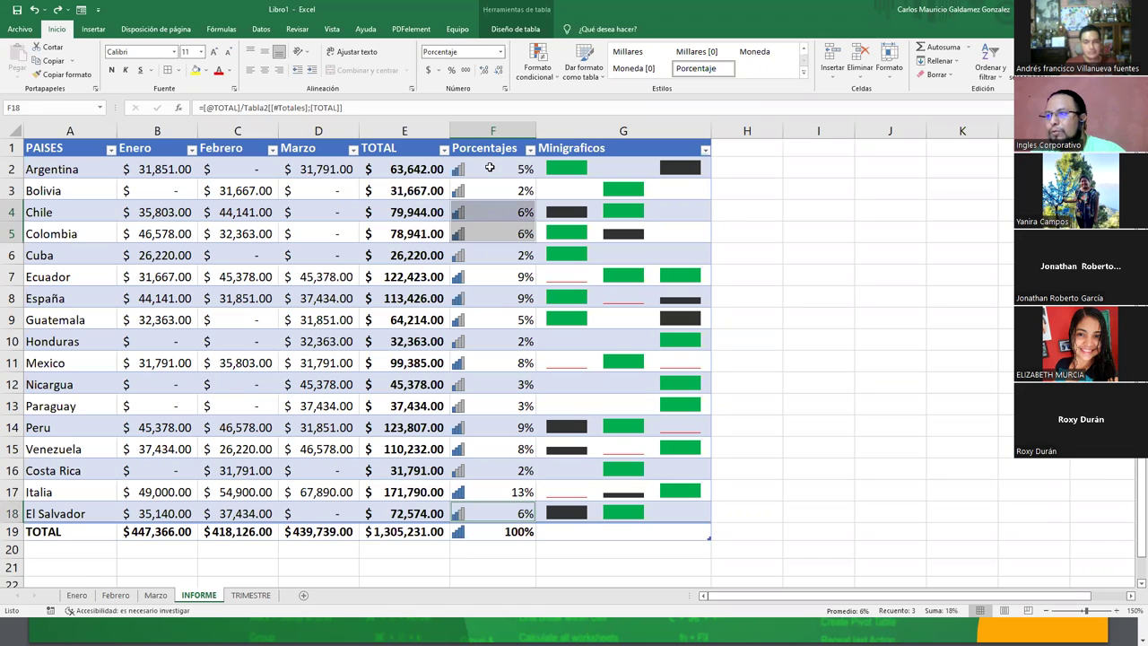
{"action": "left_click", "coordinate": [489, 169]}
{"action": "left_click", "coordinate": [479, 319], "text": "ctrl"}
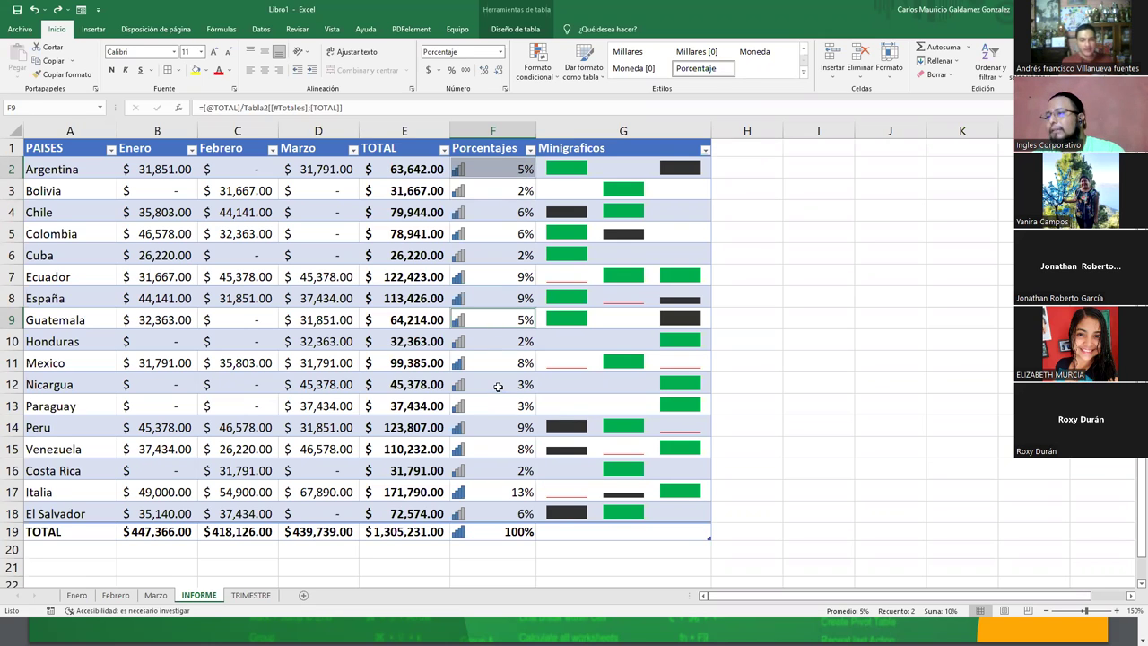
{"action": "left_click_drag", "start_coordinate": [499, 386], "coordinate": [501, 398]}
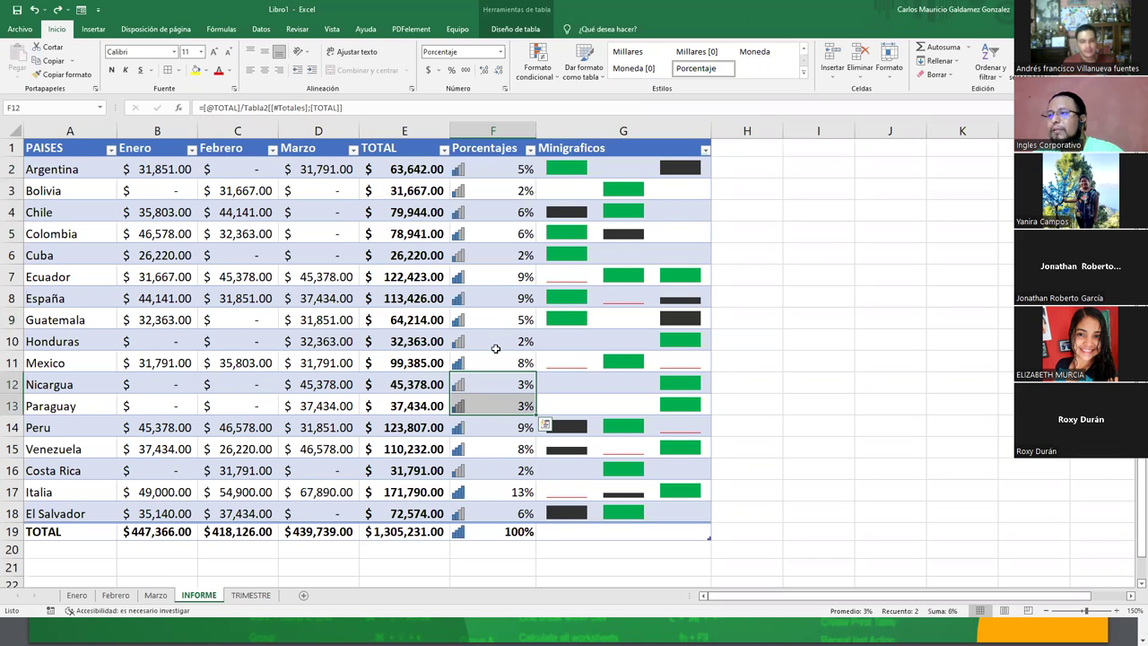
Step: Dismiss Quick Analysis and select F3, F6, F10 and F16 together, each showing 2%
{"action": "key", "text": "ctrl+q"}
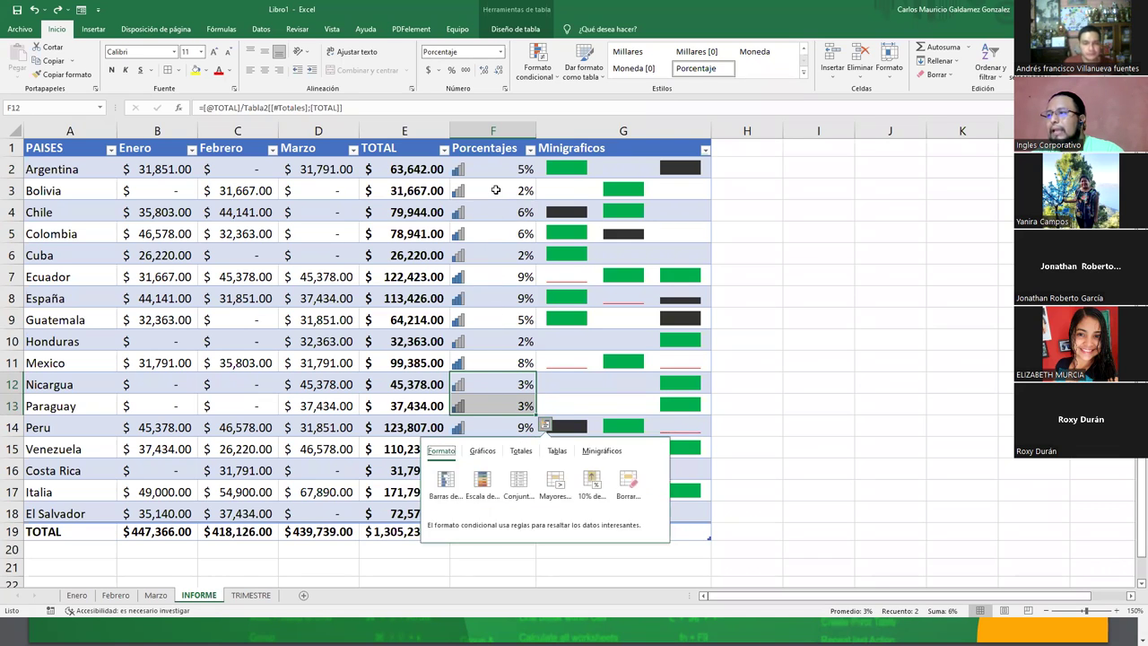
{"action": "left_click", "coordinate": [495, 190]}
{"action": "left_click", "coordinate": [489, 254], "text": "ctrl"}
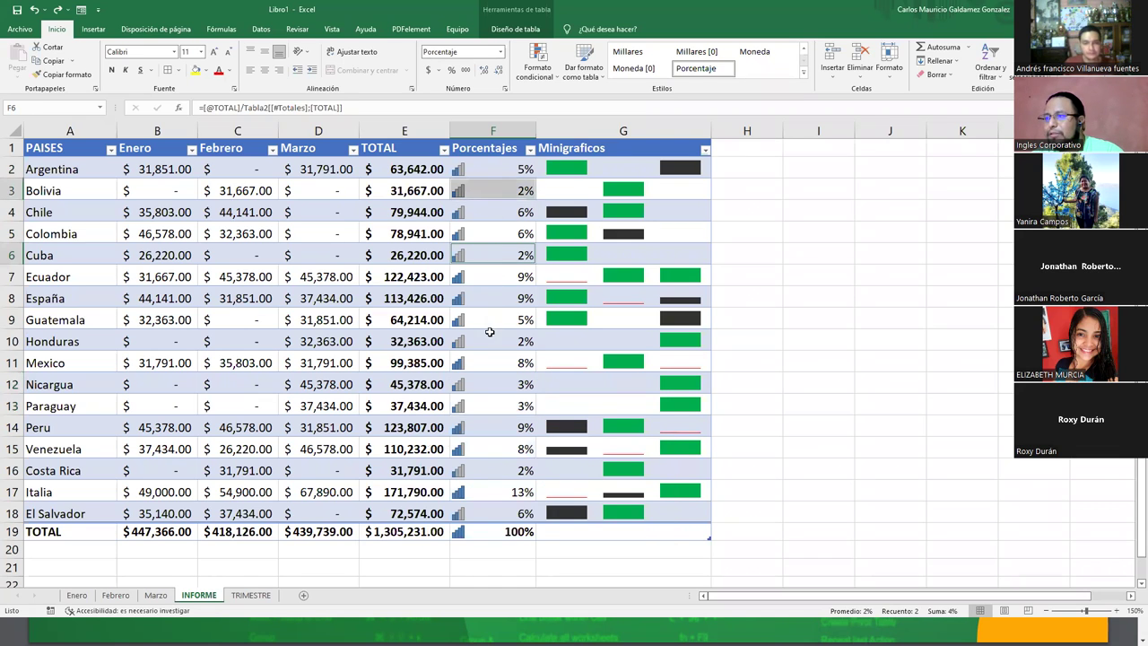
{"action": "left_click", "coordinate": [489, 346], "text": "ctrl"}
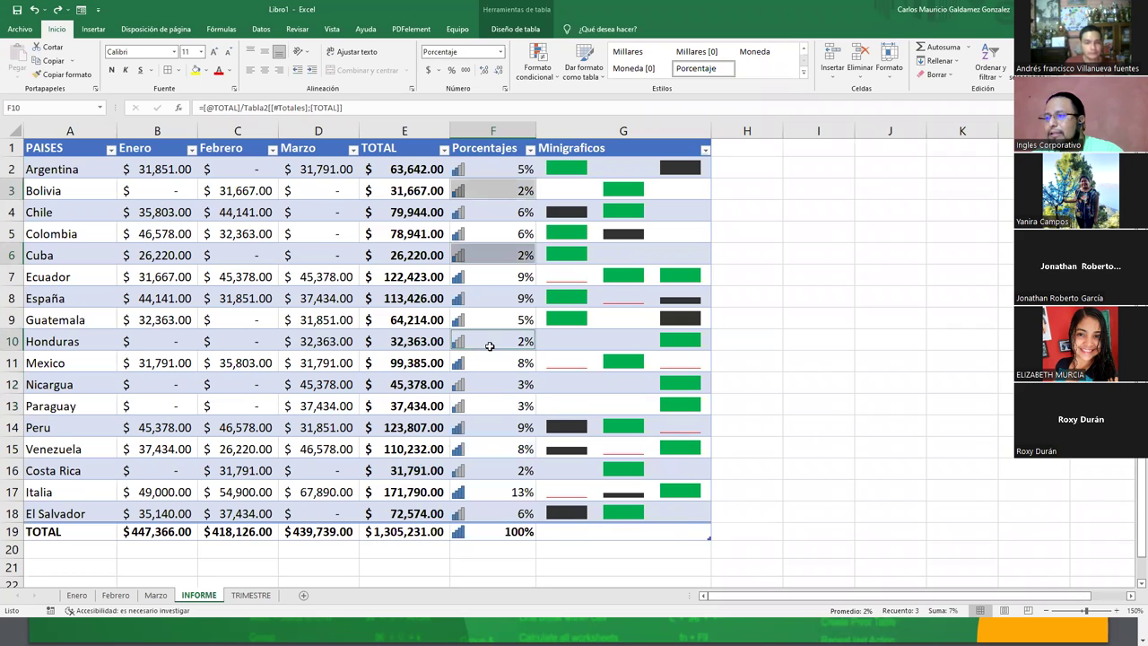
{"action": "left_click", "coordinate": [481, 472], "text": "ctrl"}
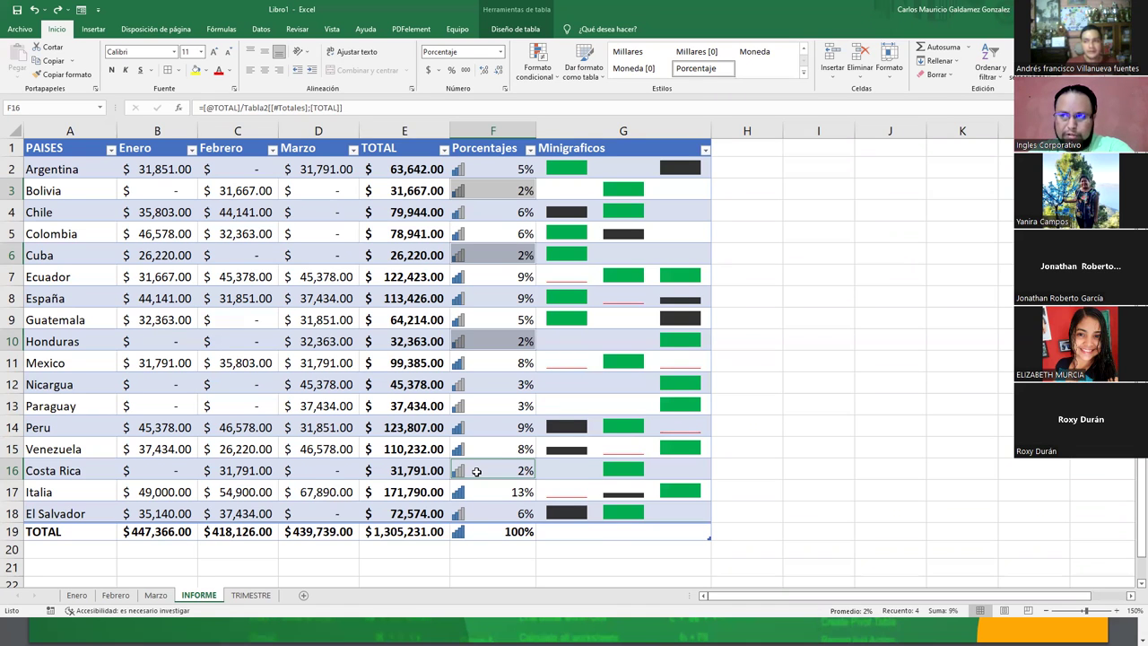
{"action": "left_click", "coordinate": [400, 419]}
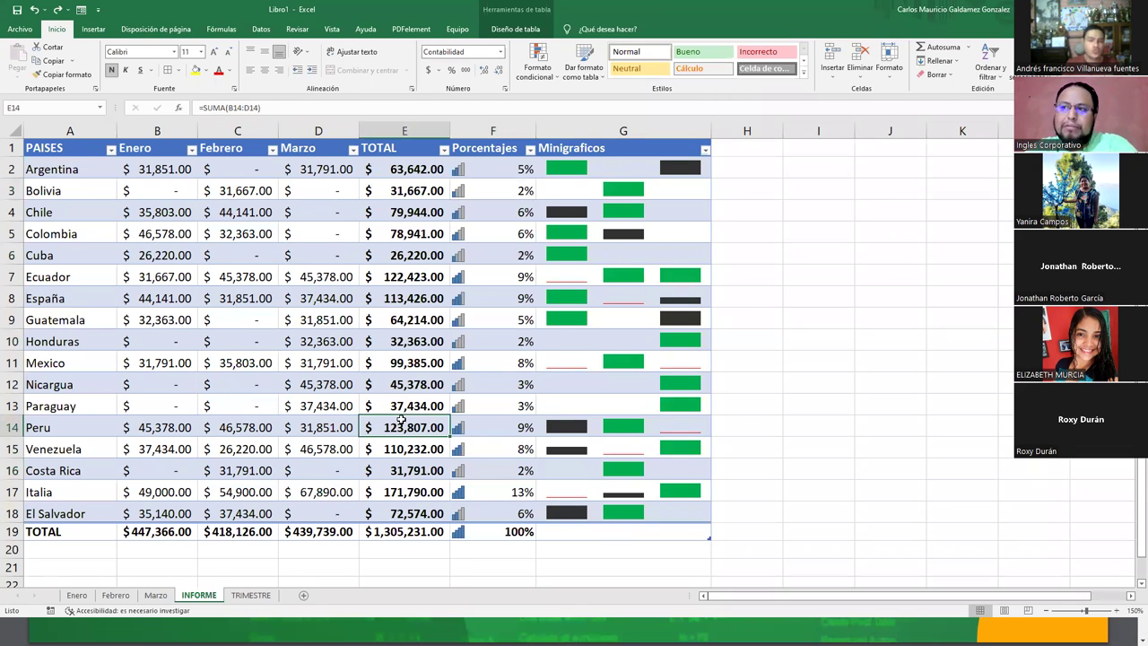
{"action": "mouse_move", "coordinate": [172, 174]}
{"action": "left_mouse_down"}
{"action": "mouse_move", "coordinate": [382, 509]}
{"action": "mouse_move", "coordinate": [152, 183]}
{"action": "left_mouse_up"}
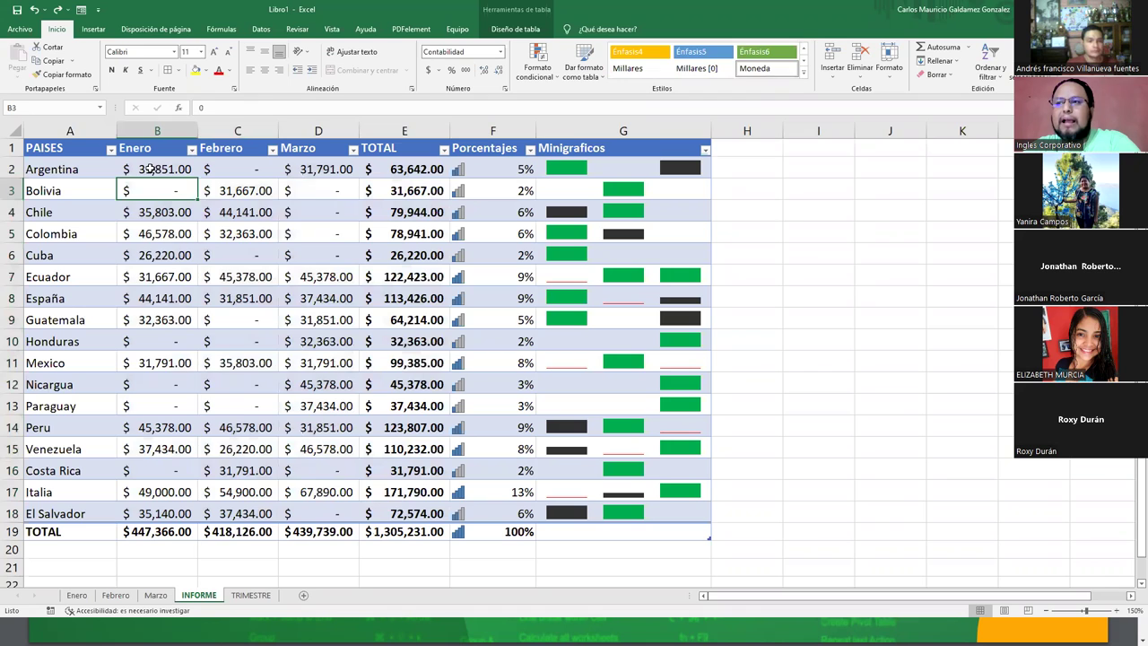
{"action": "left_click_drag", "start_coordinate": [153, 172], "coordinate": [310, 513]}
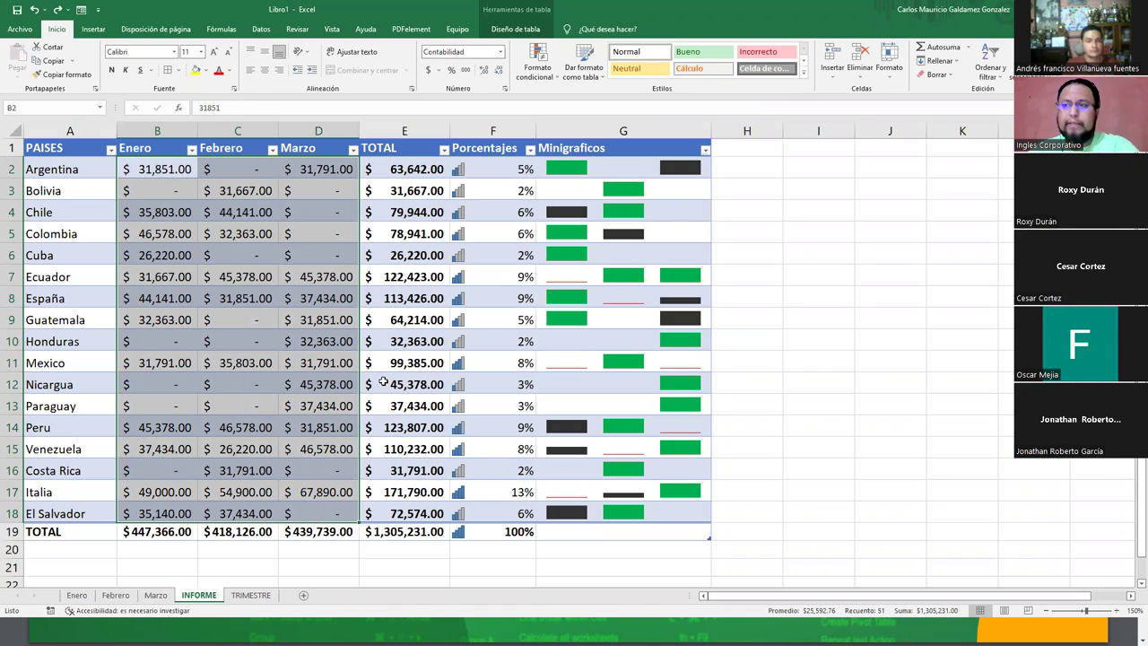
{"action": "left_click", "coordinate": [246, 290]}
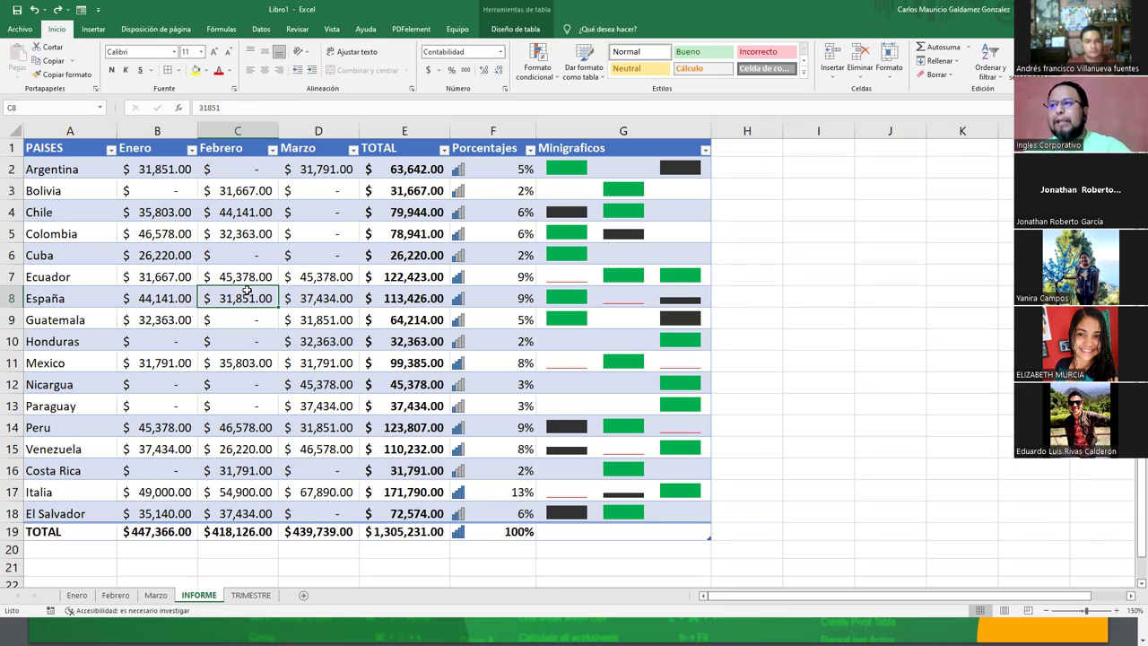
{"action": "left_click", "coordinate": [494, 187]}
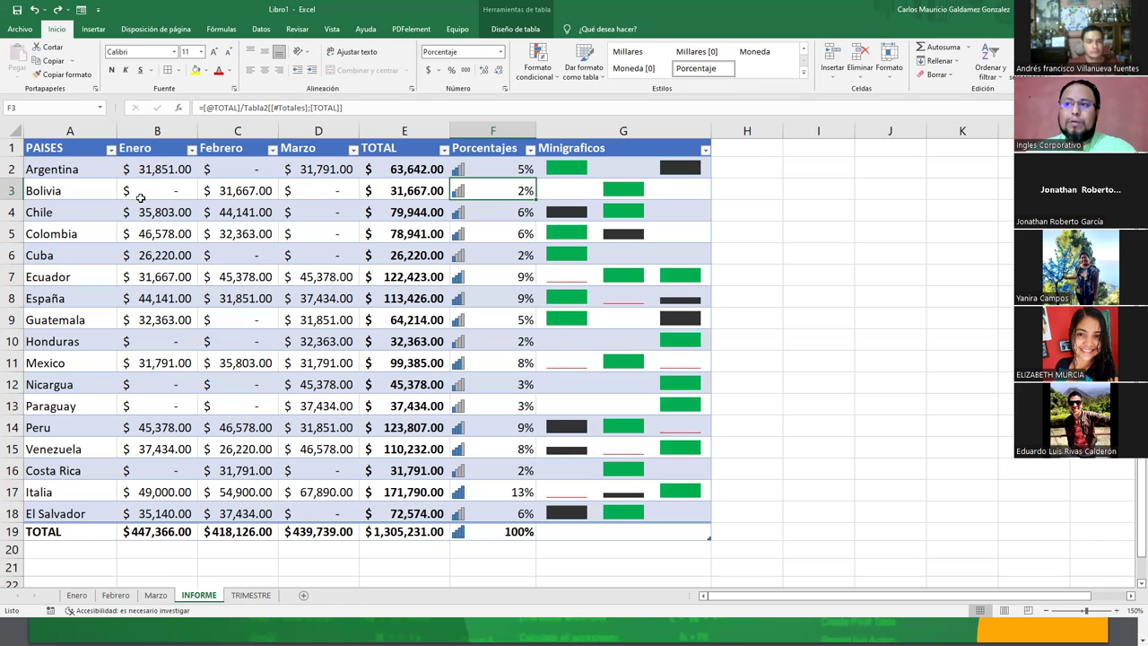
Step: Review the monthly figures, country totals and TOTAL row formulas, then select E19
{"action": "left_click_drag", "start_coordinate": [138, 192], "coordinate": [302, 248]}
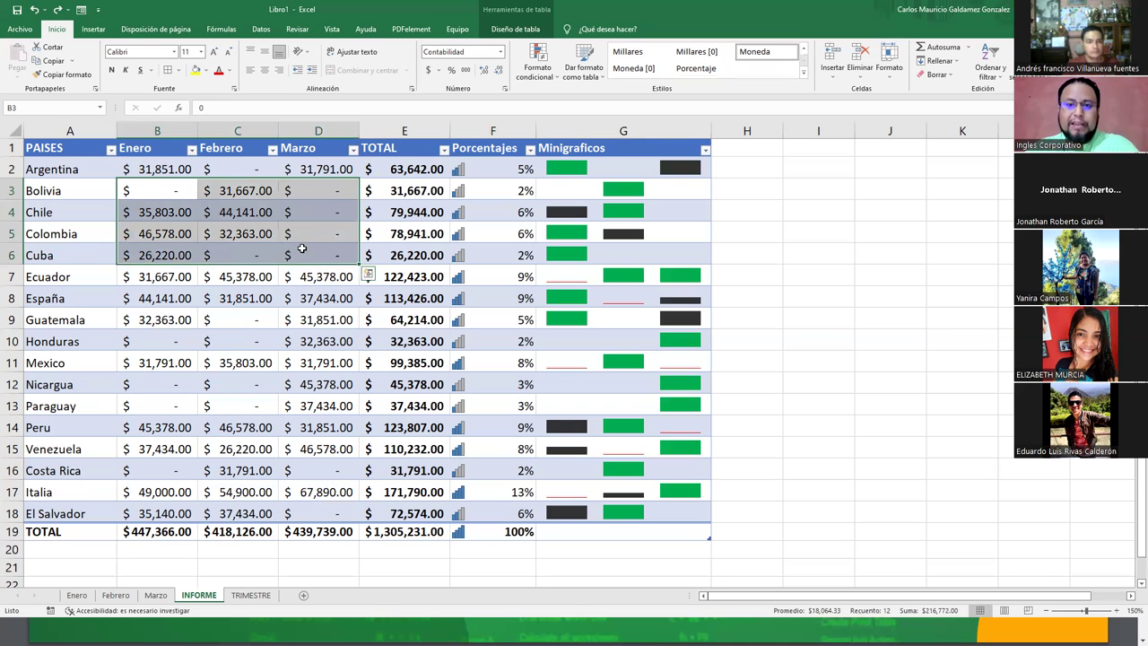
{"action": "left_click_drag", "start_coordinate": [169, 166], "coordinate": [338, 513]}
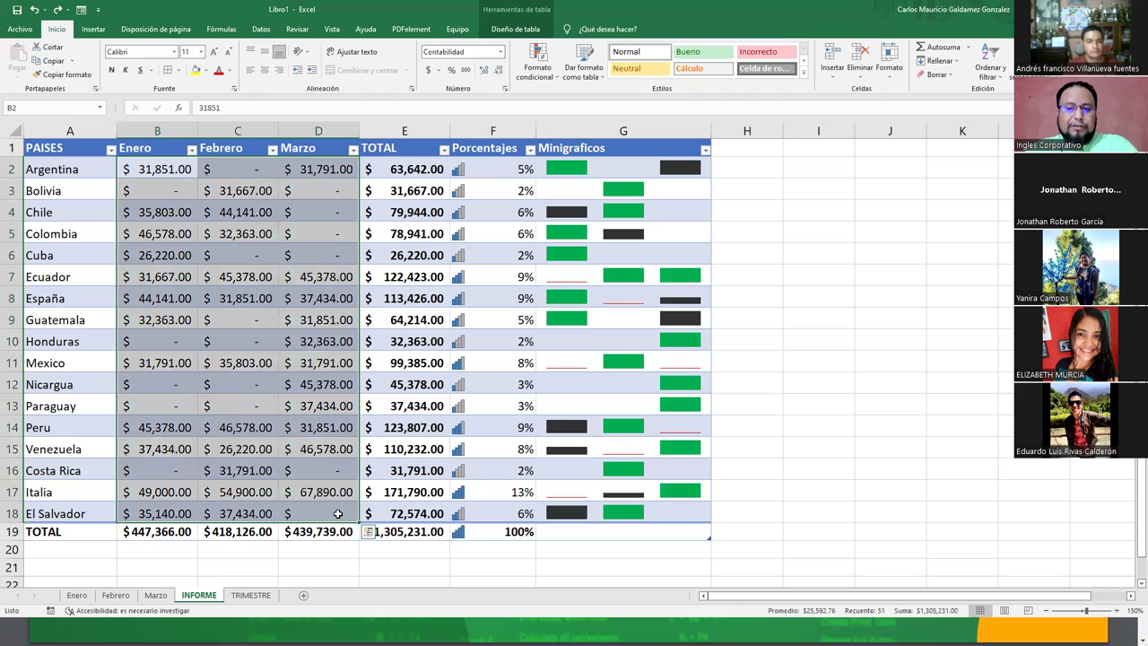
{"action": "left_click_drag", "start_coordinate": [425, 169], "coordinate": [411, 515]}
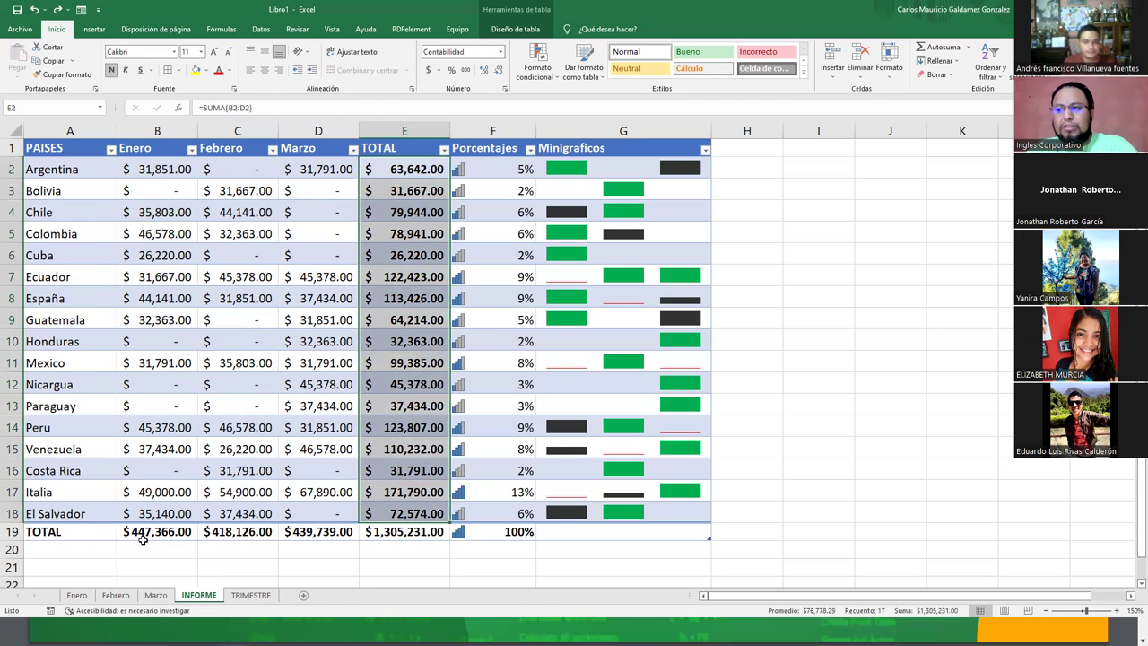
{"action": "left_click_drag", "start_coordinate": [124, 533], "coordinate": [311, 532]}
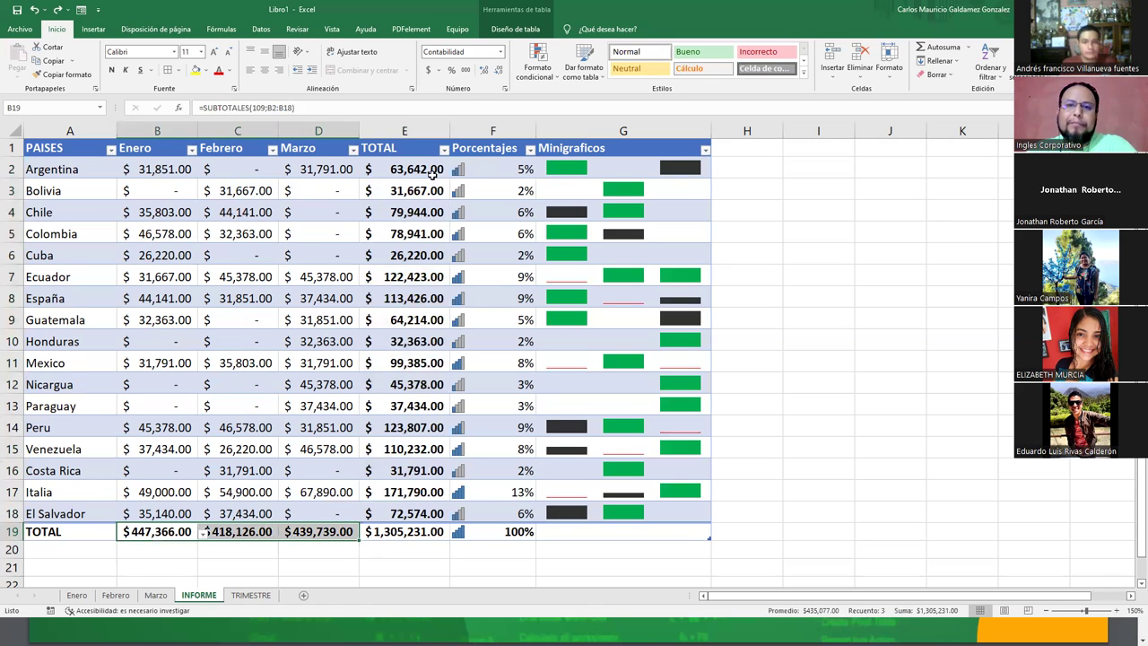
{"action": "left_click_drag", "start_coordinate": [400, 169], "coordinate": [411, 515]}
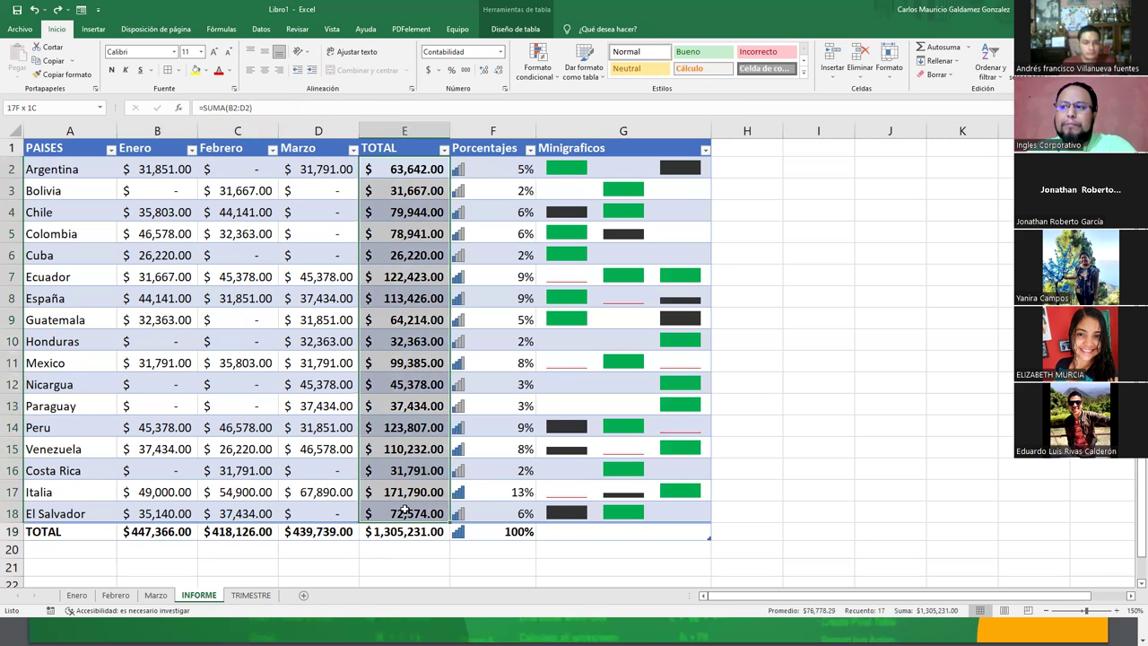
{"action": "left_click", "coordinate": [160, 536]}
{"action": "left_click", "coordinate": [425, 536]}
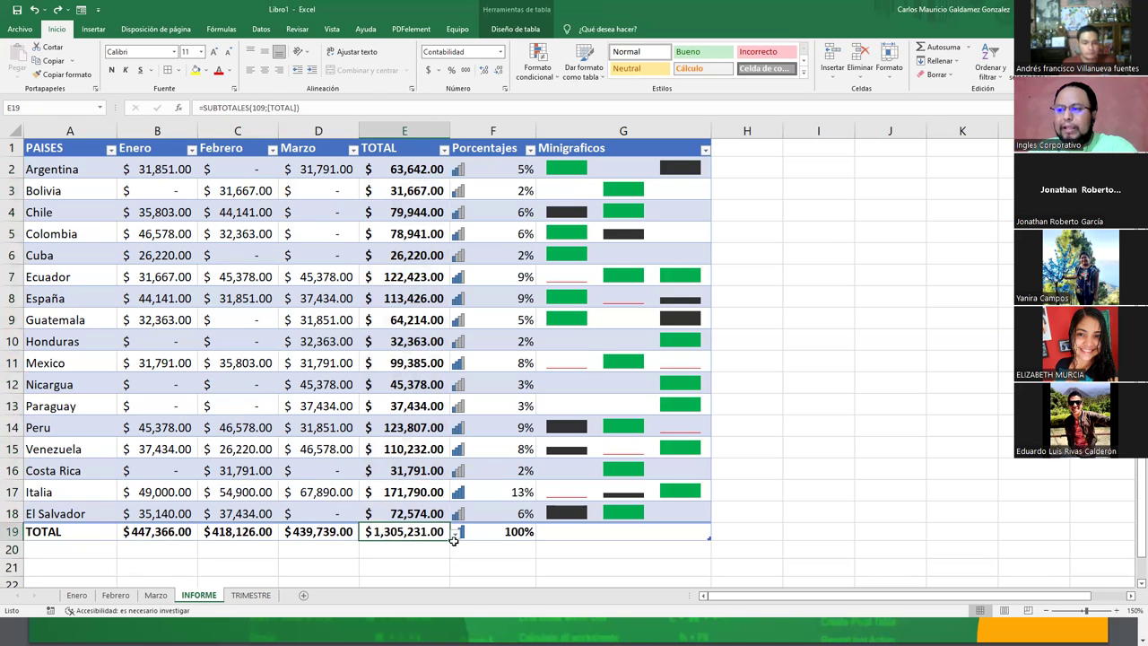
Step: Switch E19's total-row function to Promedio, then Mín., then Máx
{"action": "left_click", "coordinate": [453, 537]}
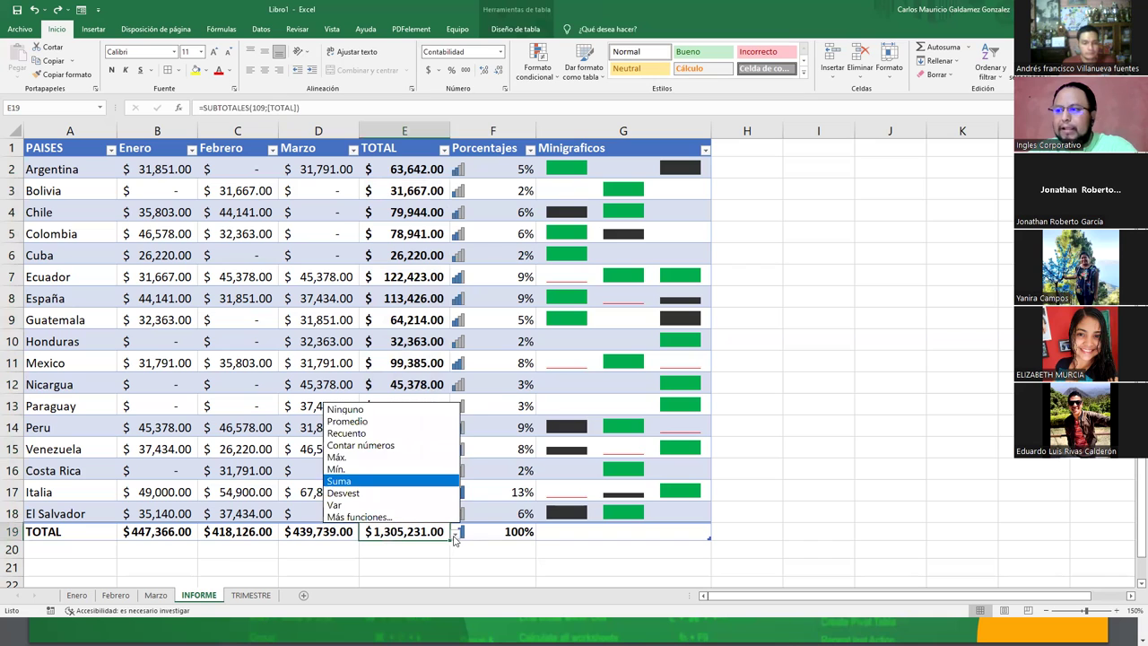
{"action": "left_click", "coordinate": [347, 420]}
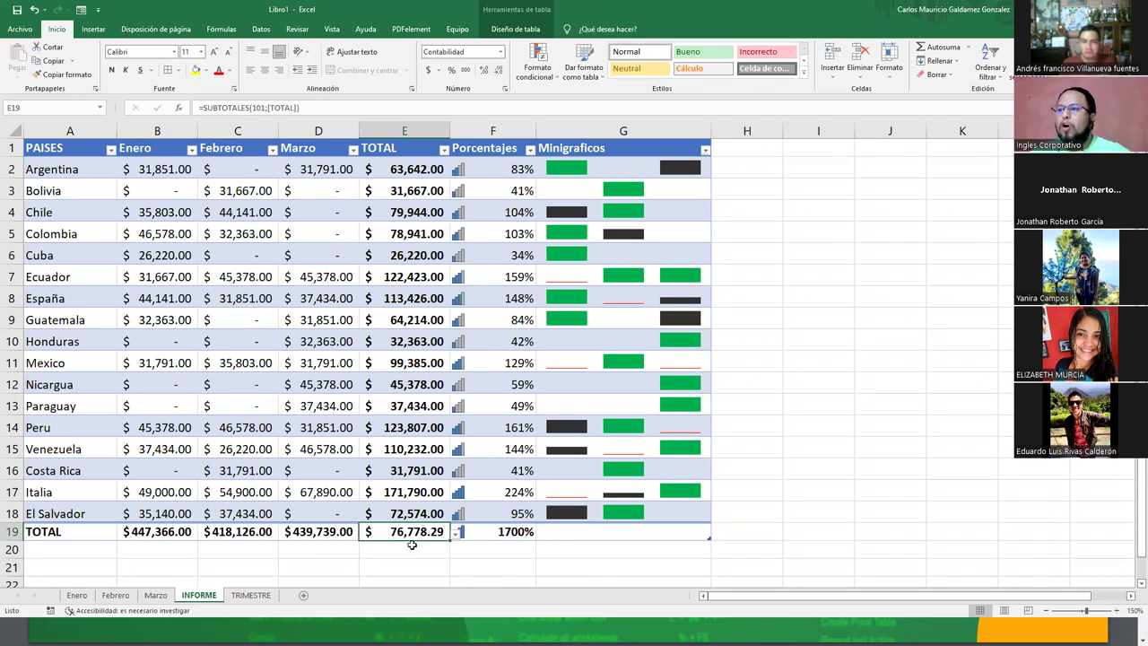
{"action": "left_click", "coordinate": [454, 534]}
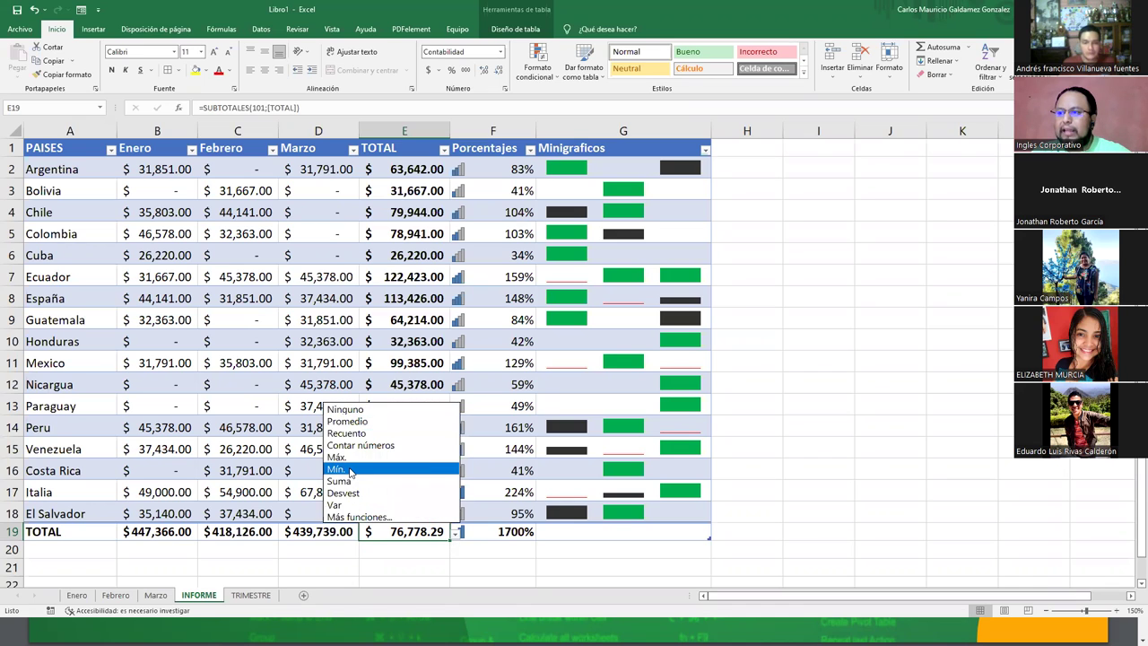
{"action": "left_click", "coordinate": [350, 470]}
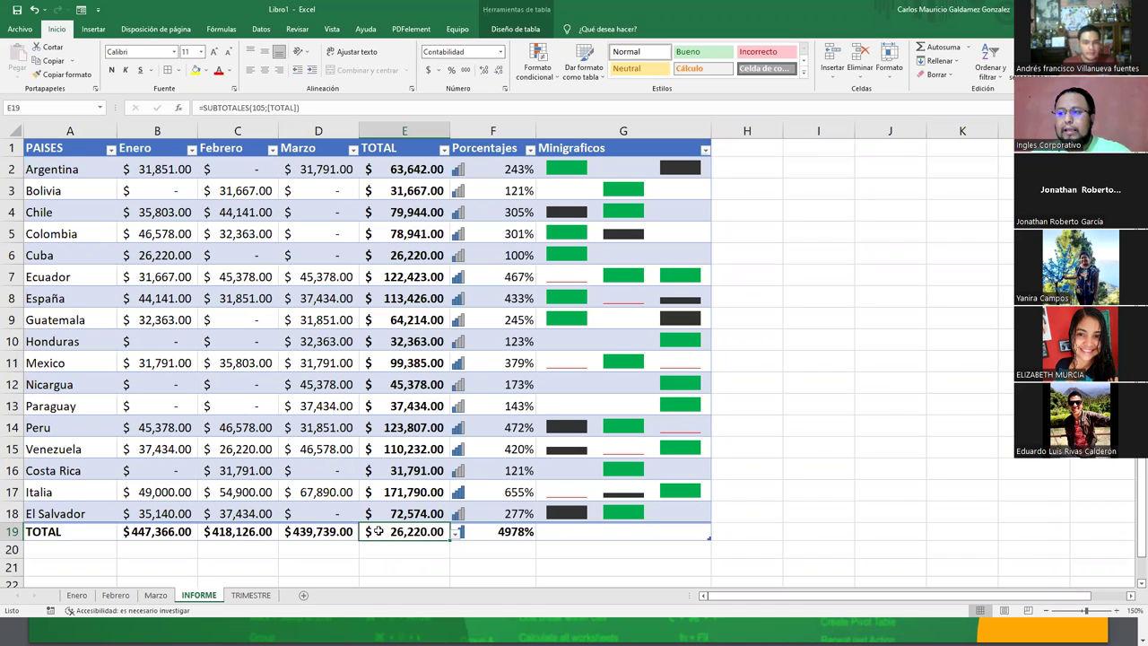
{"action": "left_click", "coordinate": [456, 533]}
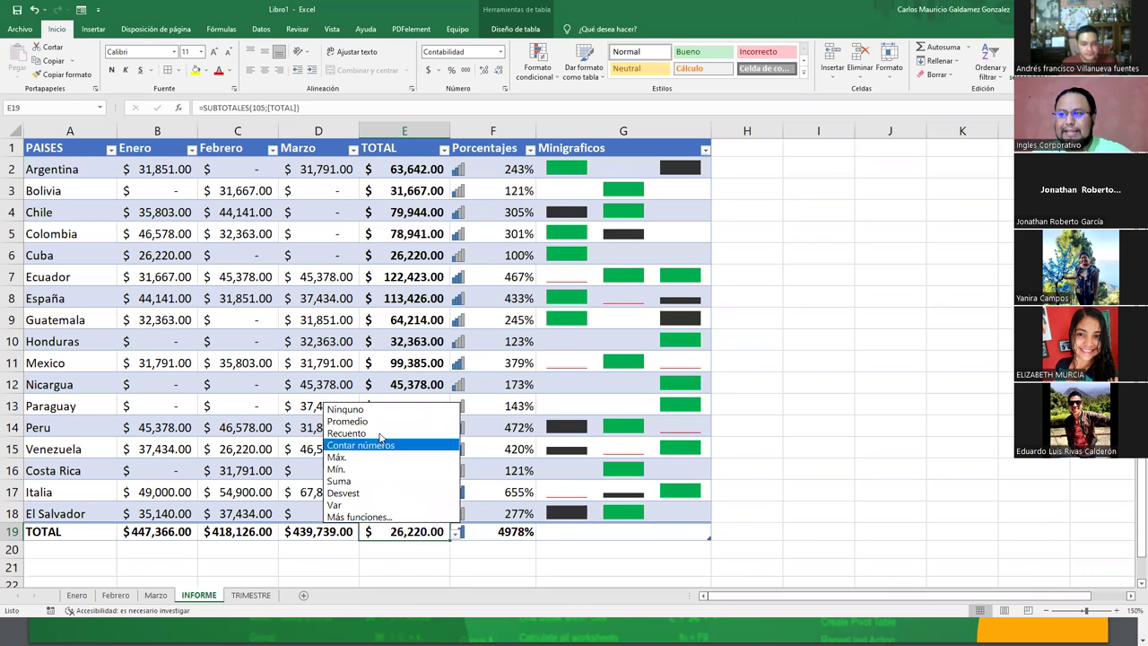
{"action": "left_click", "coordinate": [375, 457]}
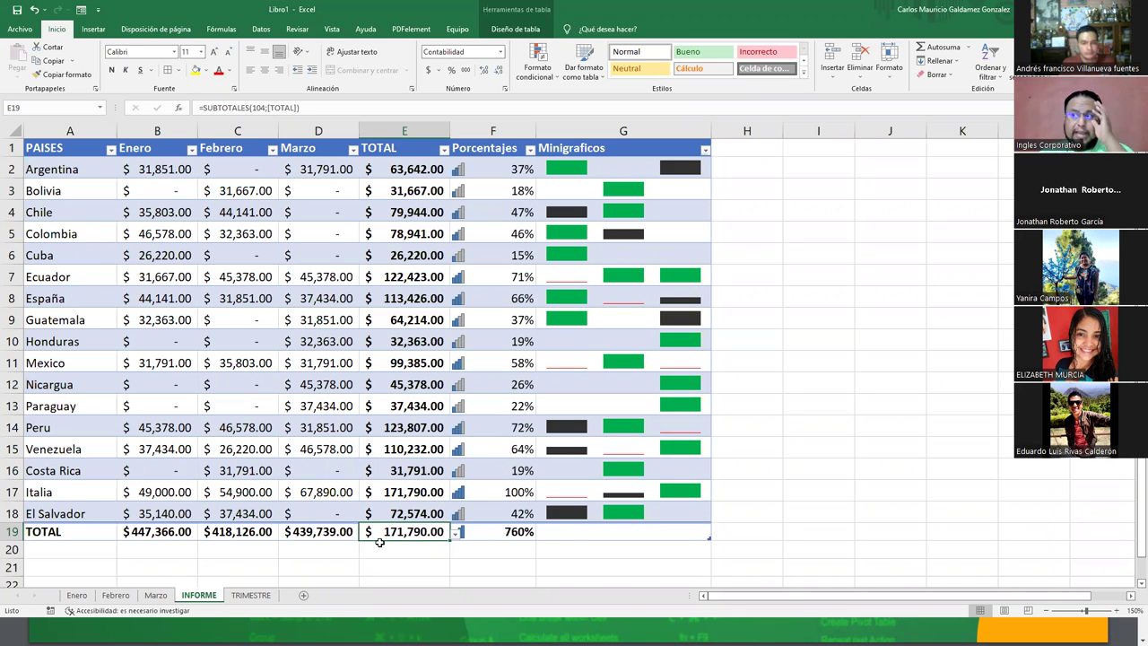
Step: Return E19's total-row function to Suma, showing 1,305,231.00
{"action": "left_click_drag", "start_coordinate": [491, 152], "coordinate": [490, 511]}
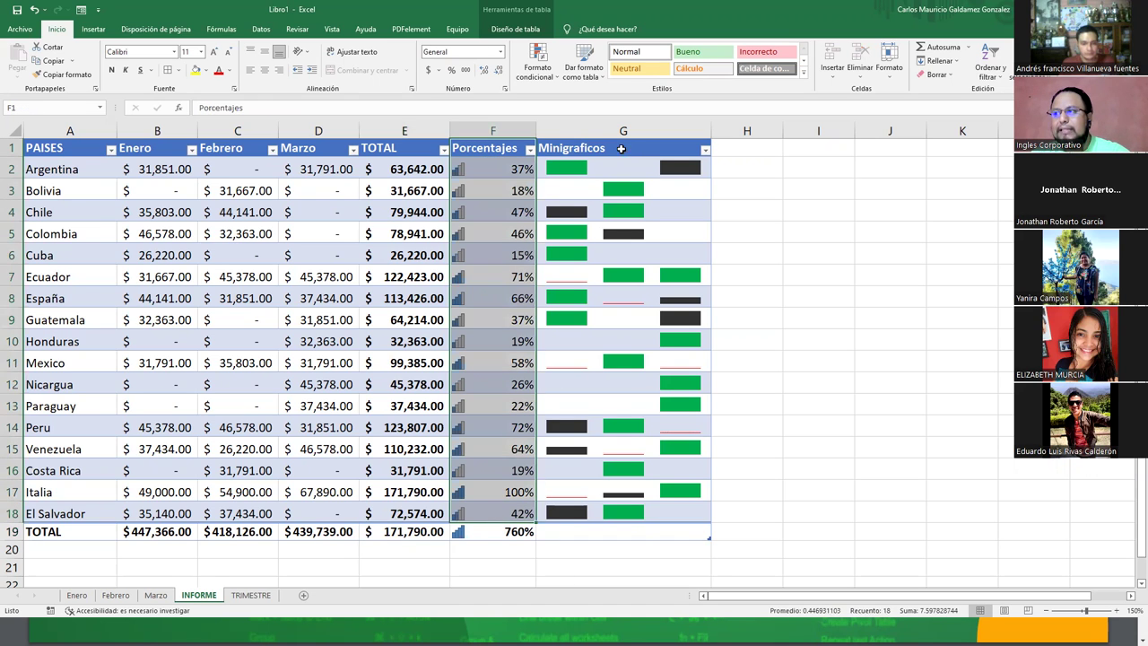
{"action": "left_click_drag", "start_coordinate": [619, 148], "coordinate": [620, 506]}
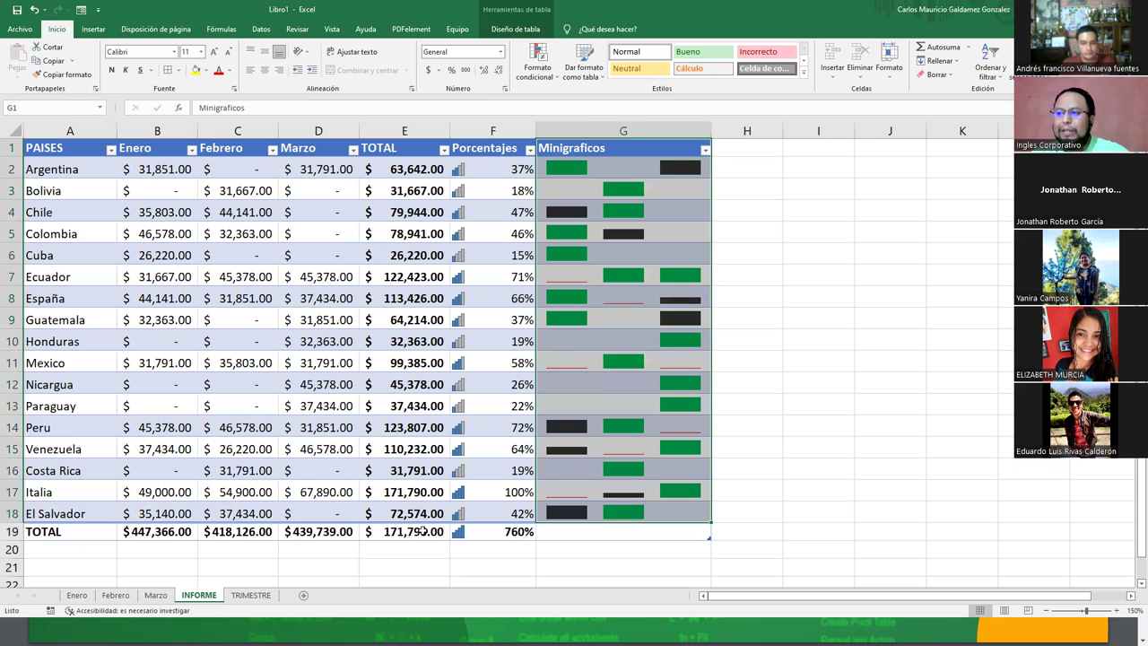
{"action": "left_click", "coordinate": [423, 531]}
{"action": "left_click", "coordinate": [456, 533]}
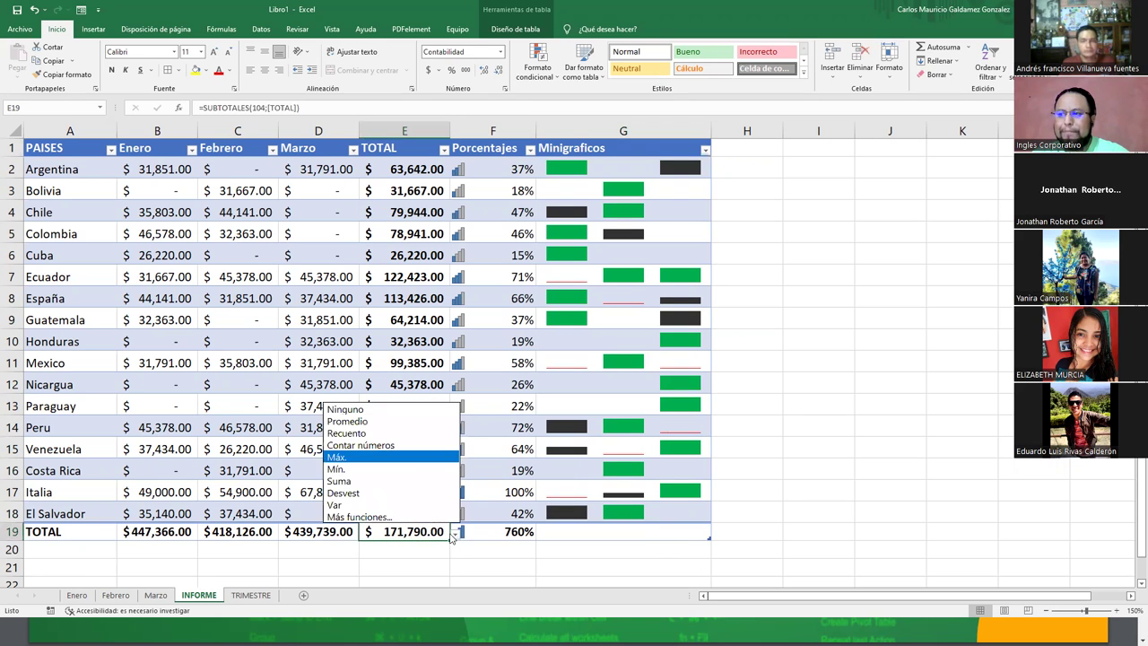
{"action": "left_click", "coordinate": [340, 481]}
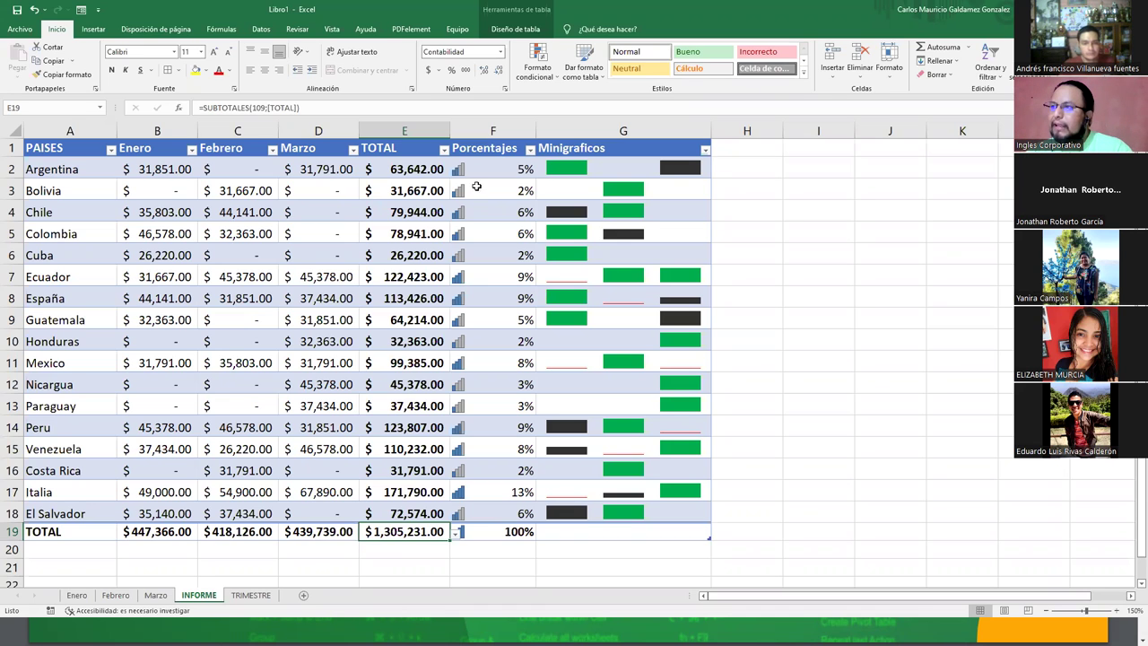
{"action": "mouse_move", "coordinate": [328, 169]}
{"action": "left_mouse_down"}
{"action": "mouse_move", "coordinate": [146, 203]}
{"action": "mouse_move", "coordinate": [172, 516]}
{"action": "left_mouse_up"}
{"action": "mouse_move", "coordinate": [396, 162]}
{"action": "left_mouse_down"}
{"action": "mouse_move", "coordinate": [430, 535]}
{"action": "mouse_move", "coordinate": [475, 541]}
{"action": "left_mouse_up"}
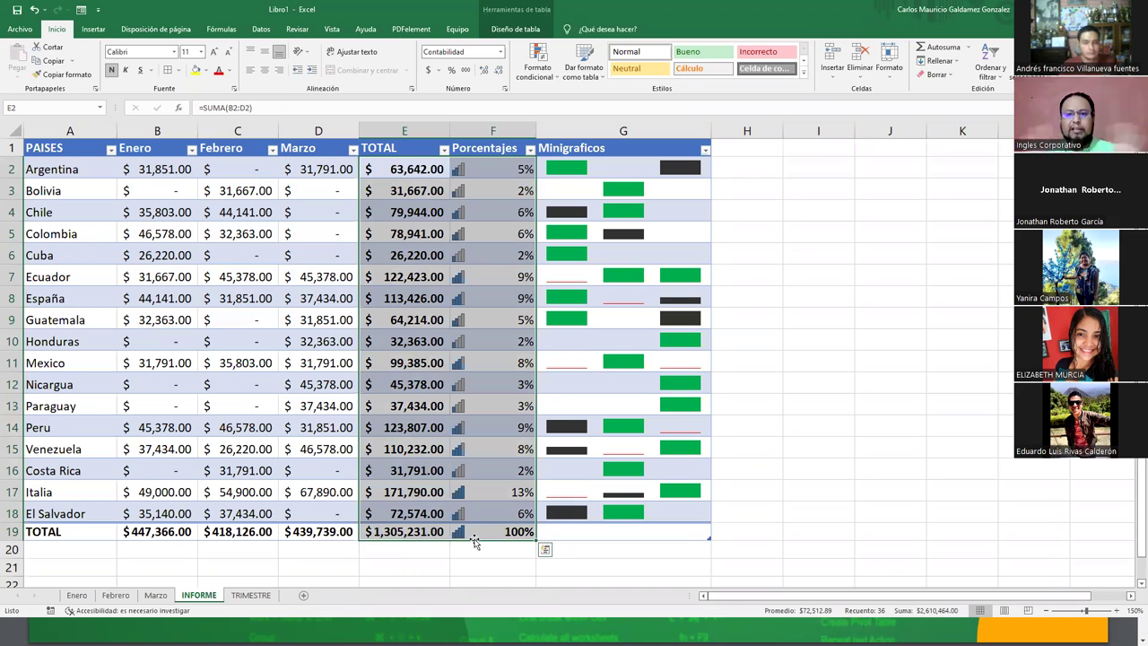
{"action": "left_click", "coordinate": [658, 235]}
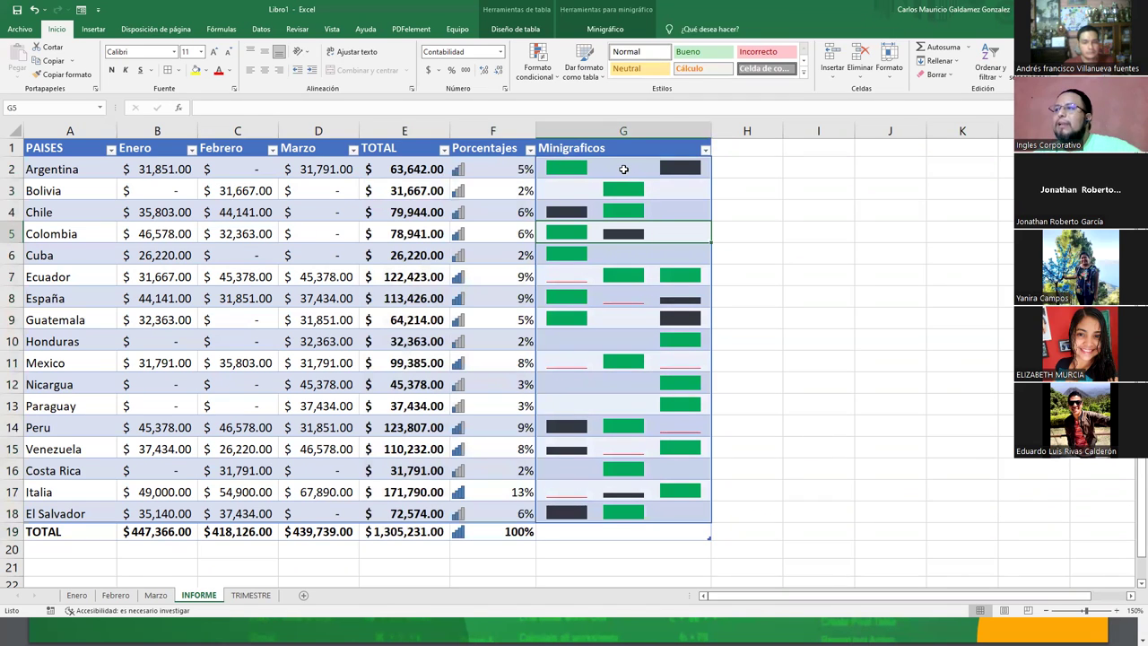
{"action": "left_click", "coordinate": [624, 168]}
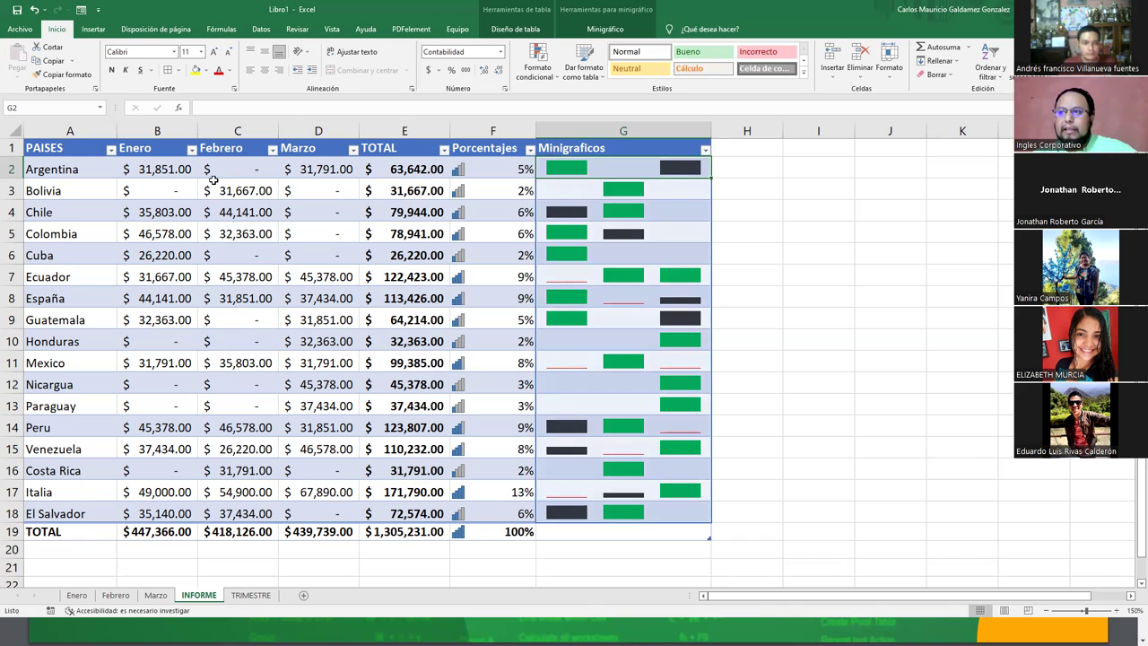
{"action": "left_click_drag", "start_coordinate": [170, 170], "coordinate": [310, 513]}
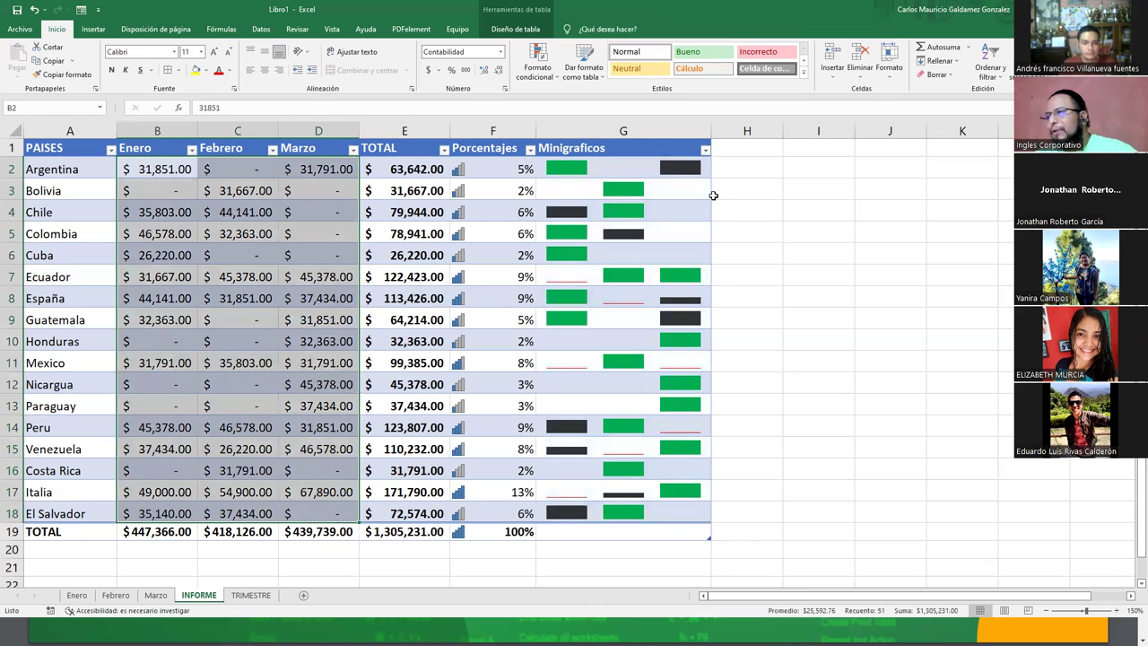
{"action": "left_click", "coordinate": [581, 170]}
{"action": "left_click_drag", "start_coordinate": [599, 200], "coordinate": [662, 503]}
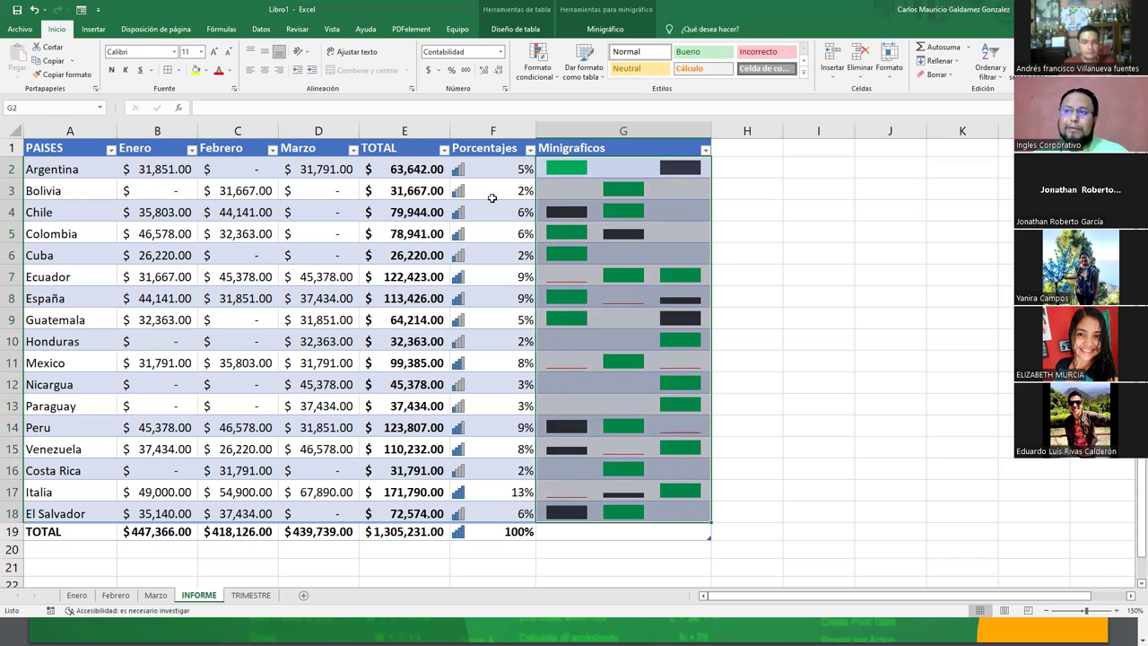
{"action": "left_click_drag", "start_coordinate": [147, 174], "coordinate": [327, 513]}
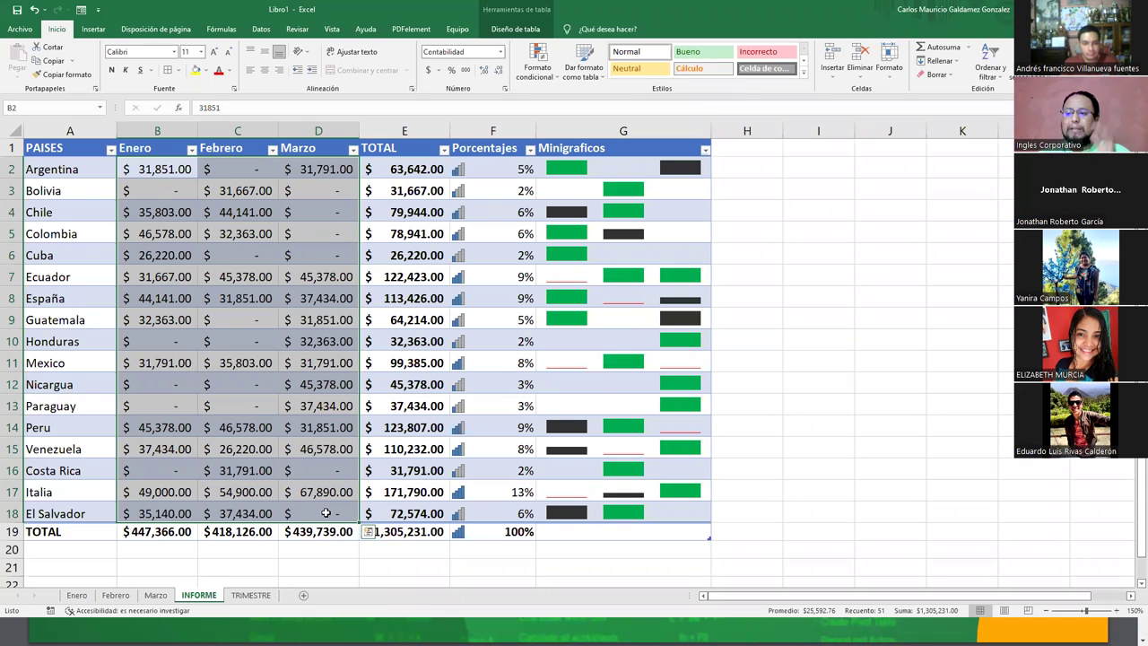
Step: Open and zoom the TRIMESTRE sheet, compare it with INFORME, then switch to the Consolidar datos PDF
{"action": "left_click", "coordinate": [252, 595]}
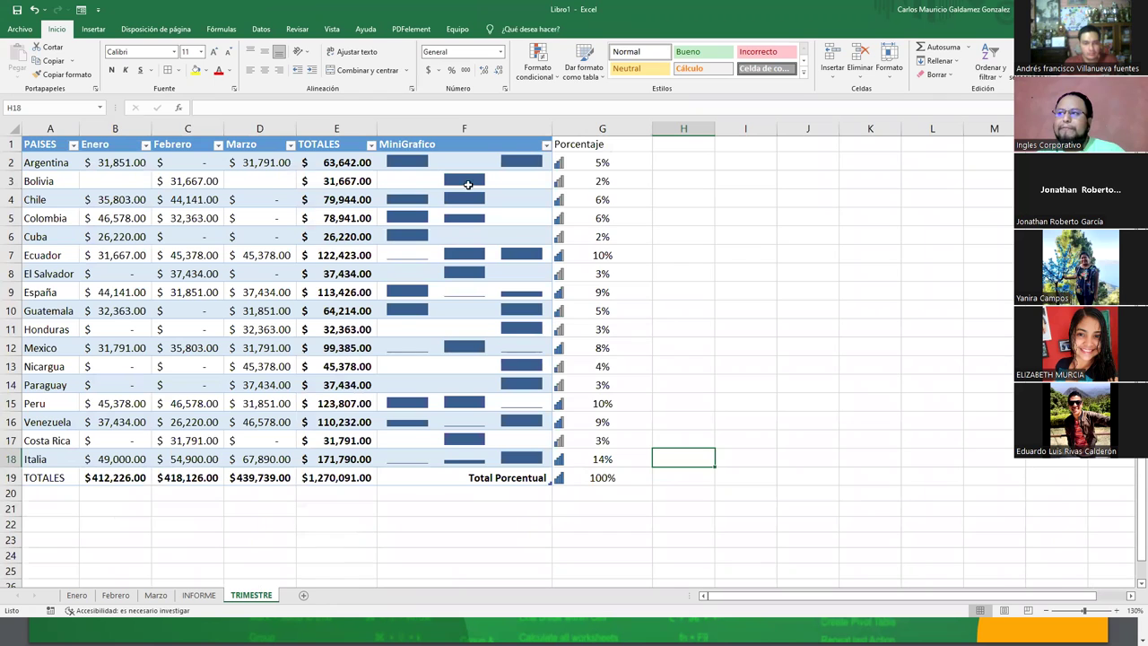
{"action": "left_click", "coordinate": [1116, 610]}
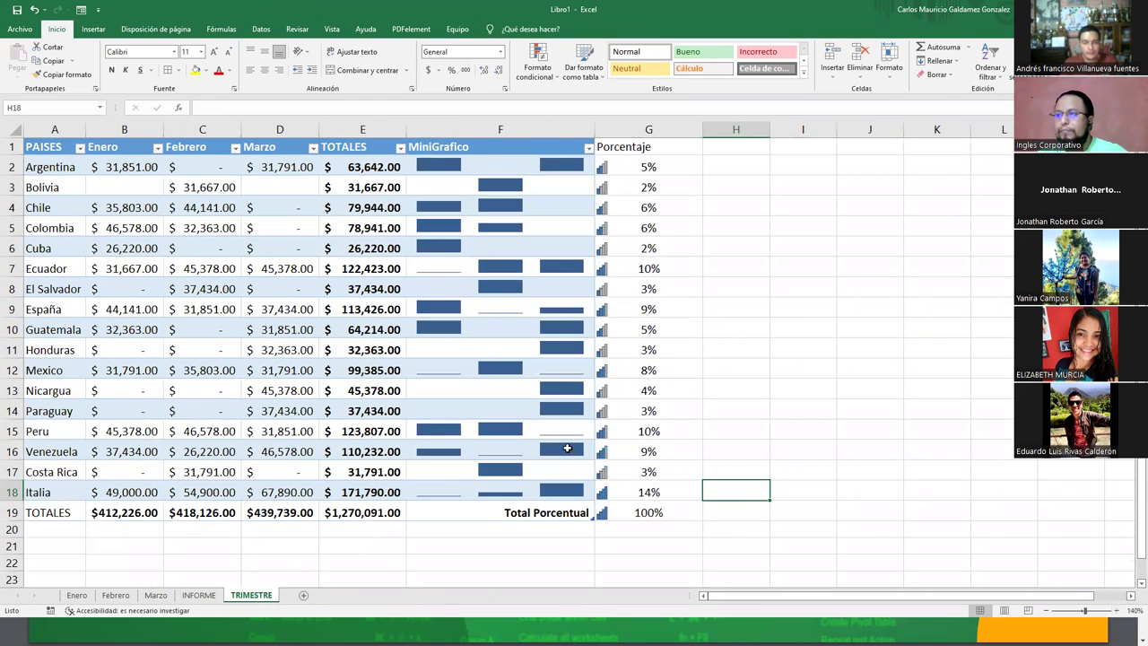
{"action": "left_click", "coordinate": [194, 595]}
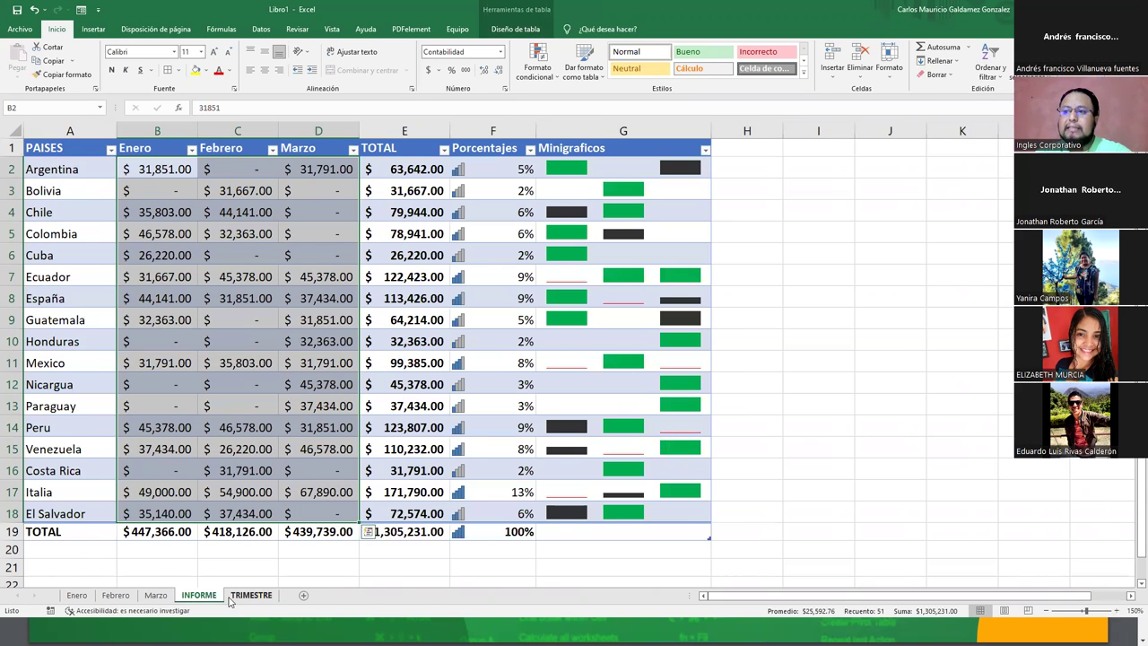
{"action": "left_click", "coordinate": [235, 596]}
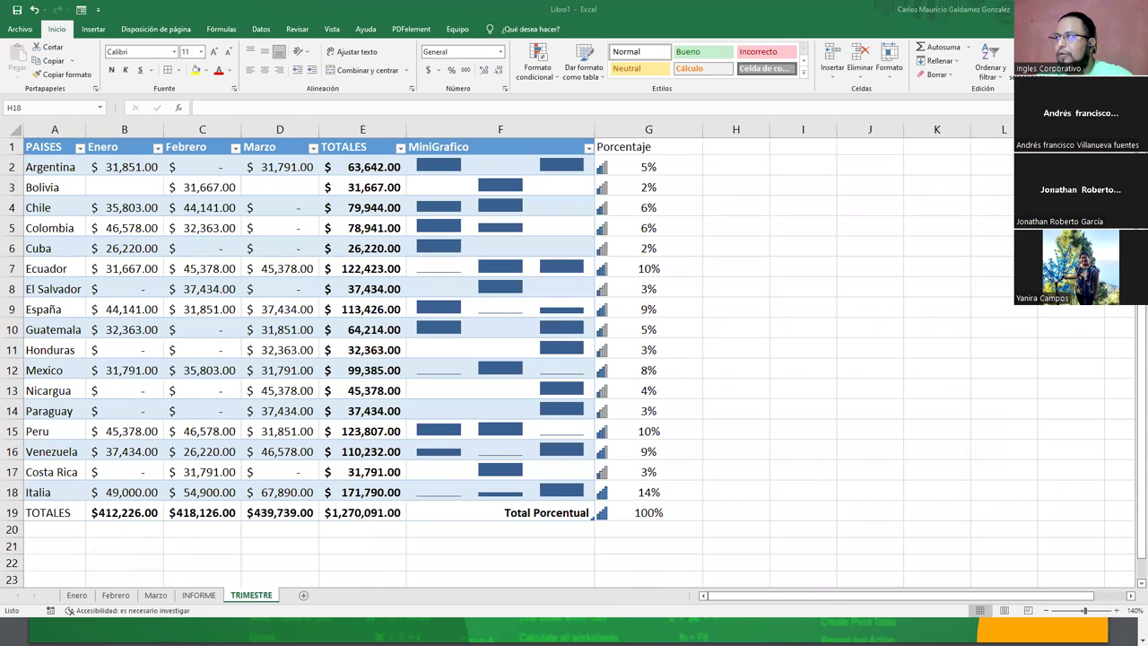
{"action": "key", "text": "alt+Tab"}
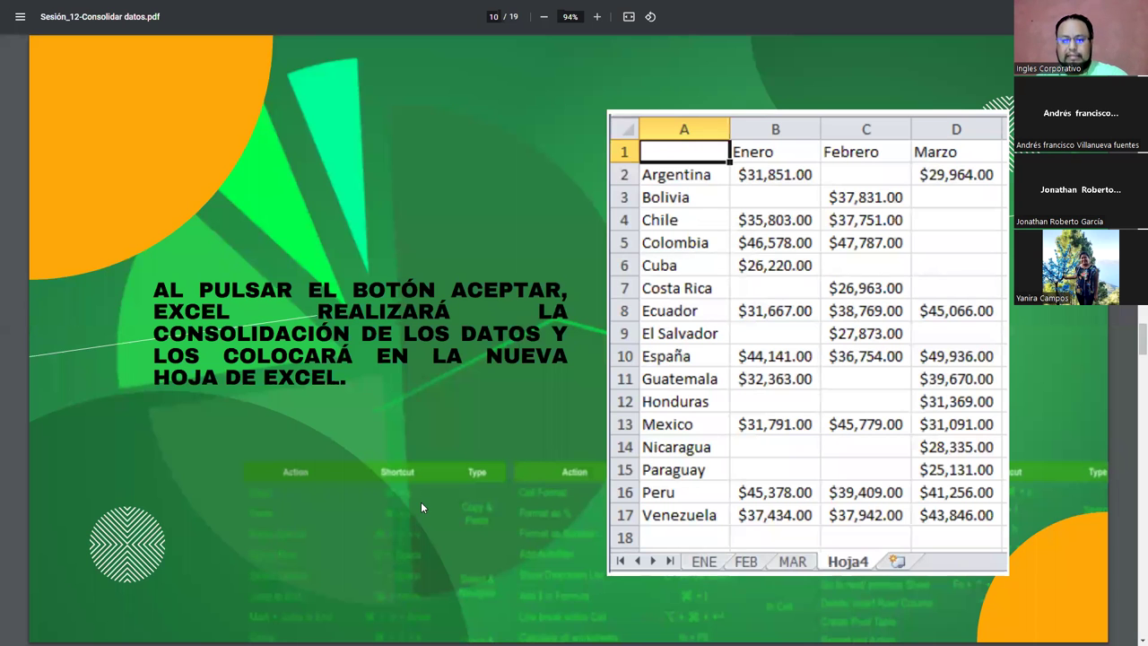
Step: Page back to slide 6, then step through the Consolidar dialog slides to slide 11
{"action": "key", "text": "Left"}
{"action": "key", "text": "Left"}
{"action": "key", "text": "Left"}
{"action": "key", "text": "Left"}
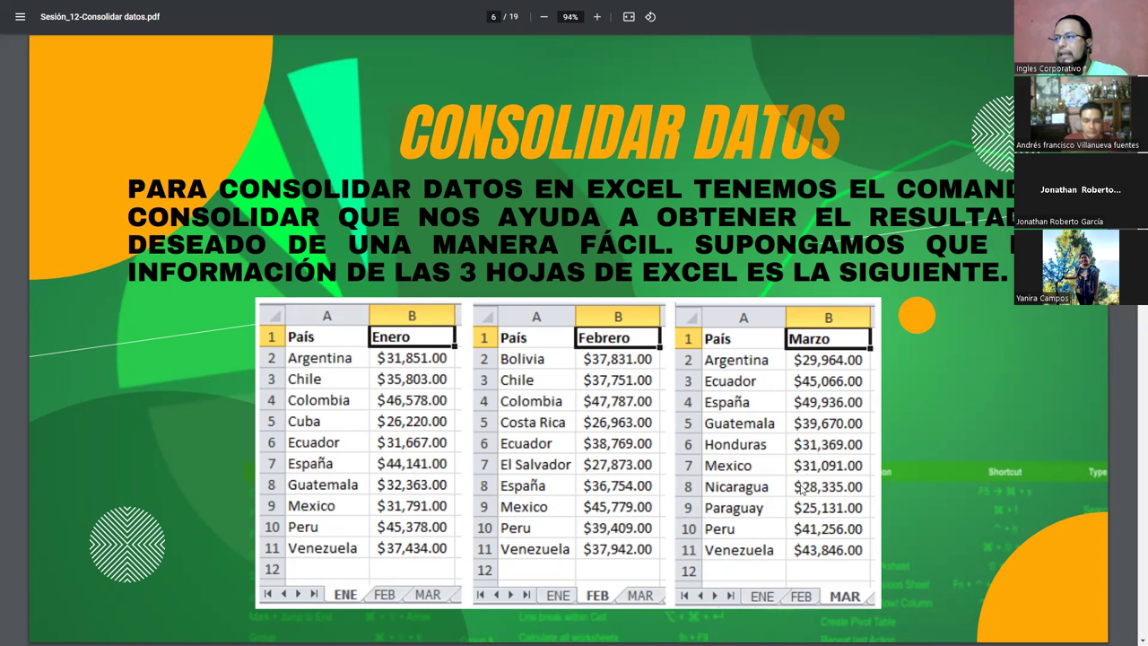
{"action": "key", "text": "Right"}
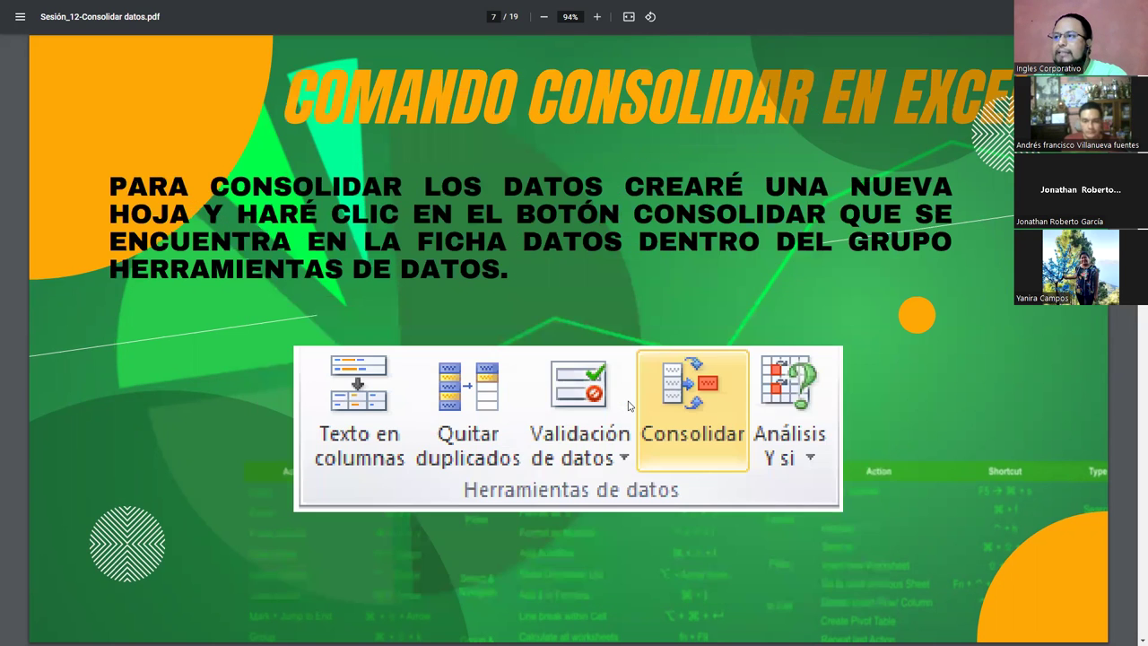
{"action": "key", "text": "Right"}
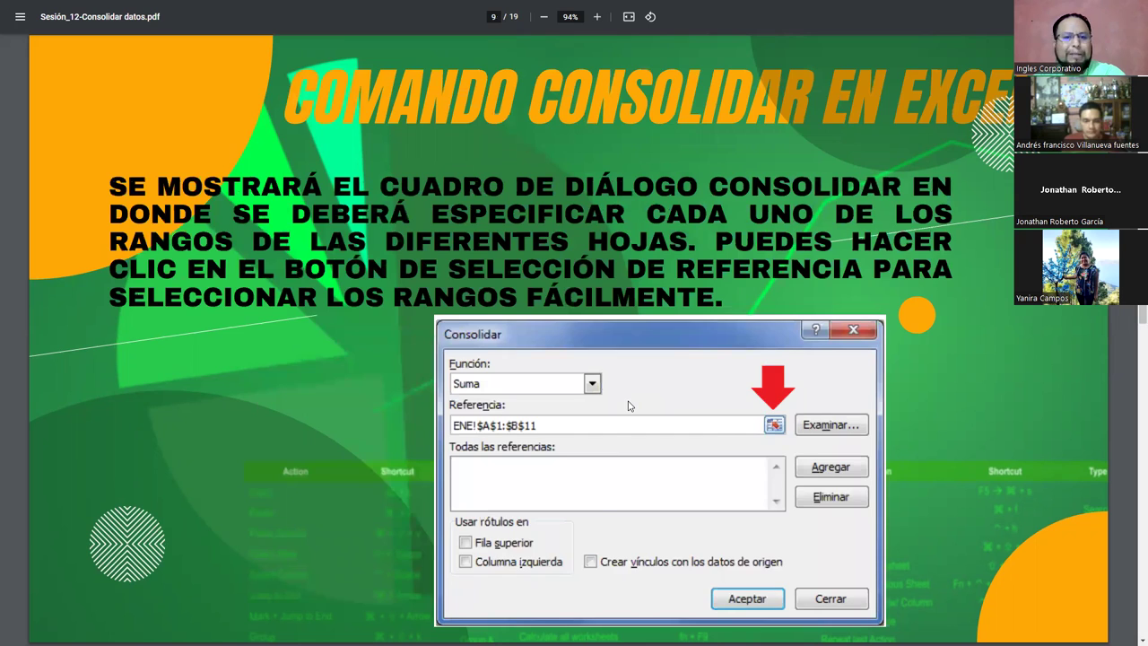
{"action": "key", "text": "Right"}
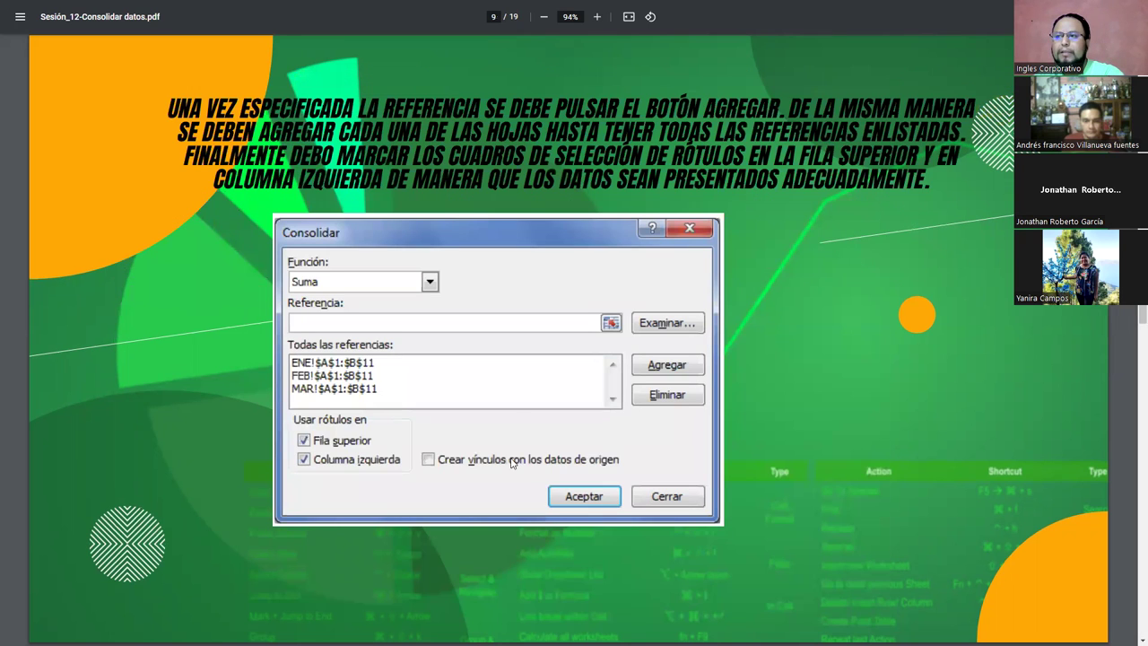
{"action": "key", "text": "Right"}
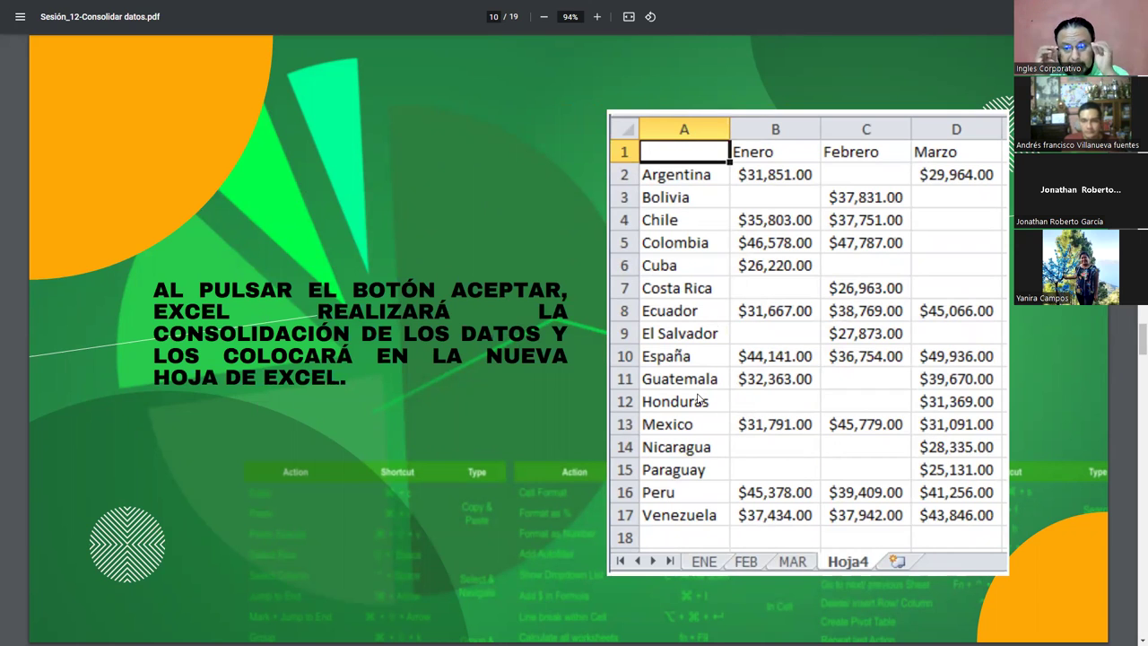
{"action": "key", "text": "Right"}
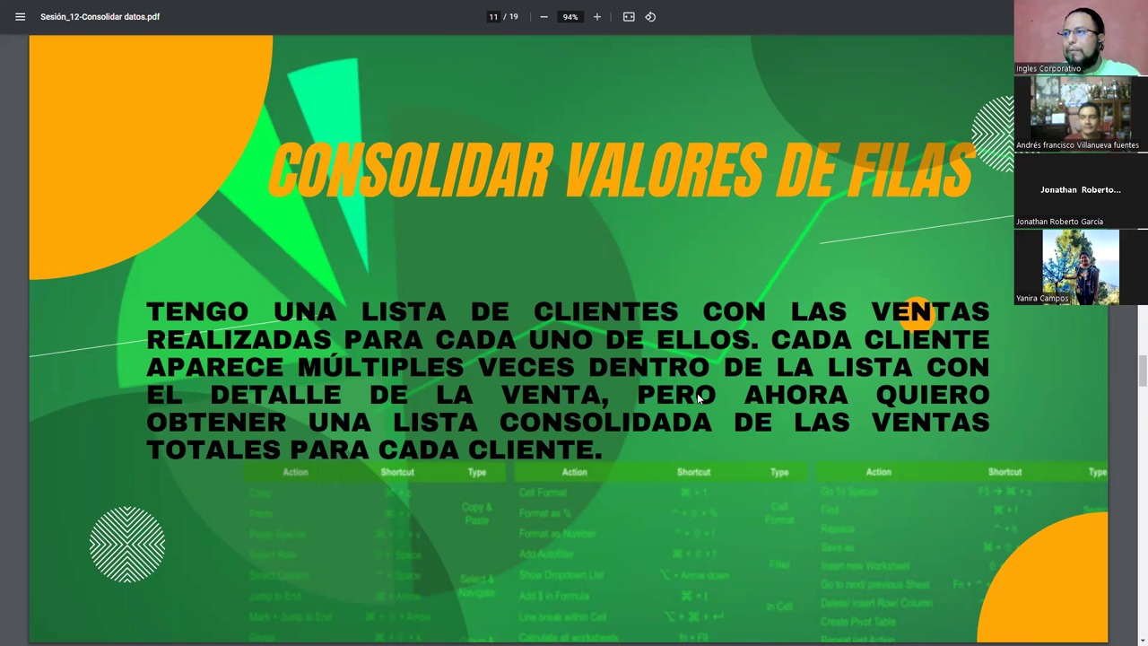
Step: Page through the sales list and Consolidar slides to page 14's per-client Suma totals
{"action": "key", "text": "Right"}
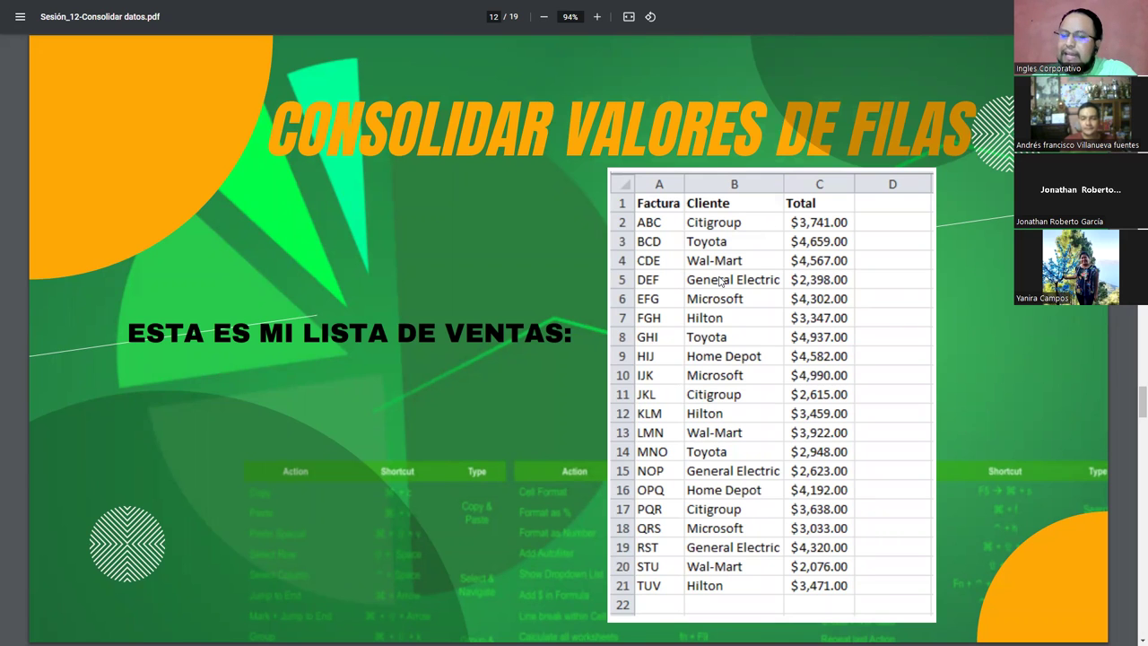
{"action": "key", "text": "Right"}
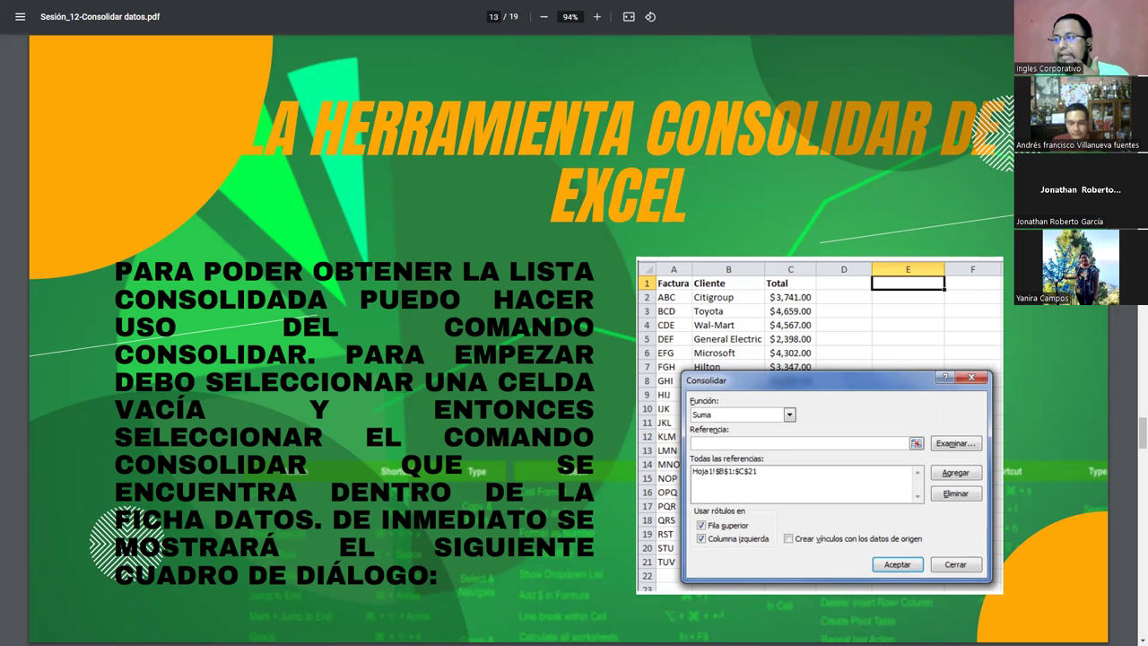
{"action": "key", "text": "Right"}
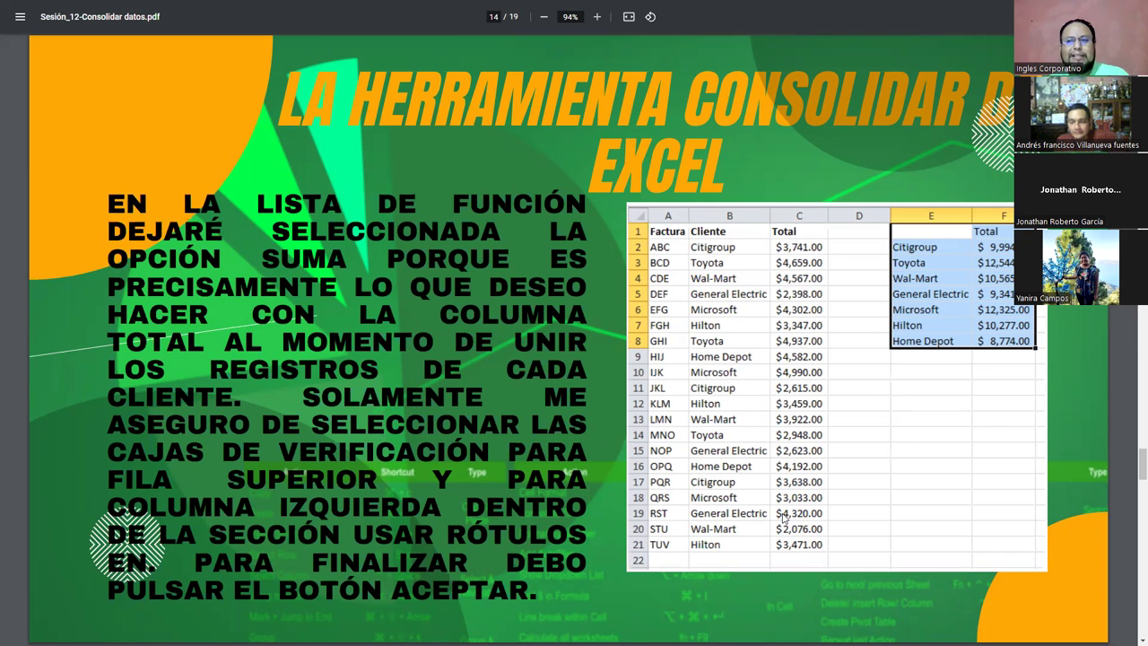
Step: Advance through the result, summary and A PRACTICAR slides to DUDAS O PREGUNTAS
{"action": "key", "text": "Right"}
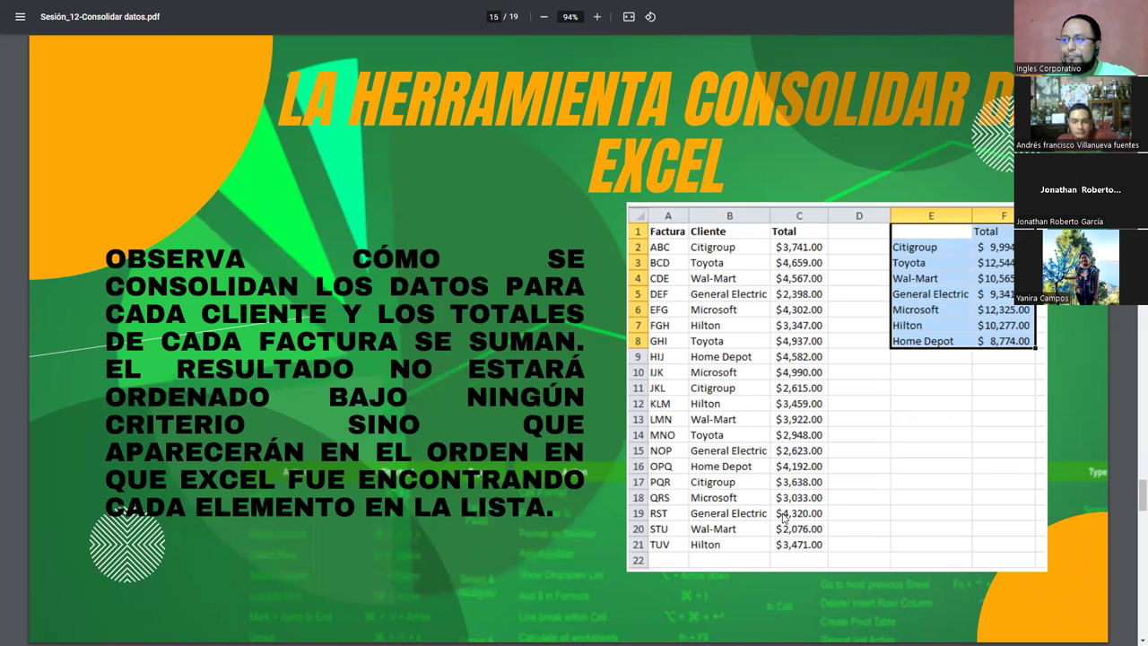
{"action": "key", "text": "Right"}
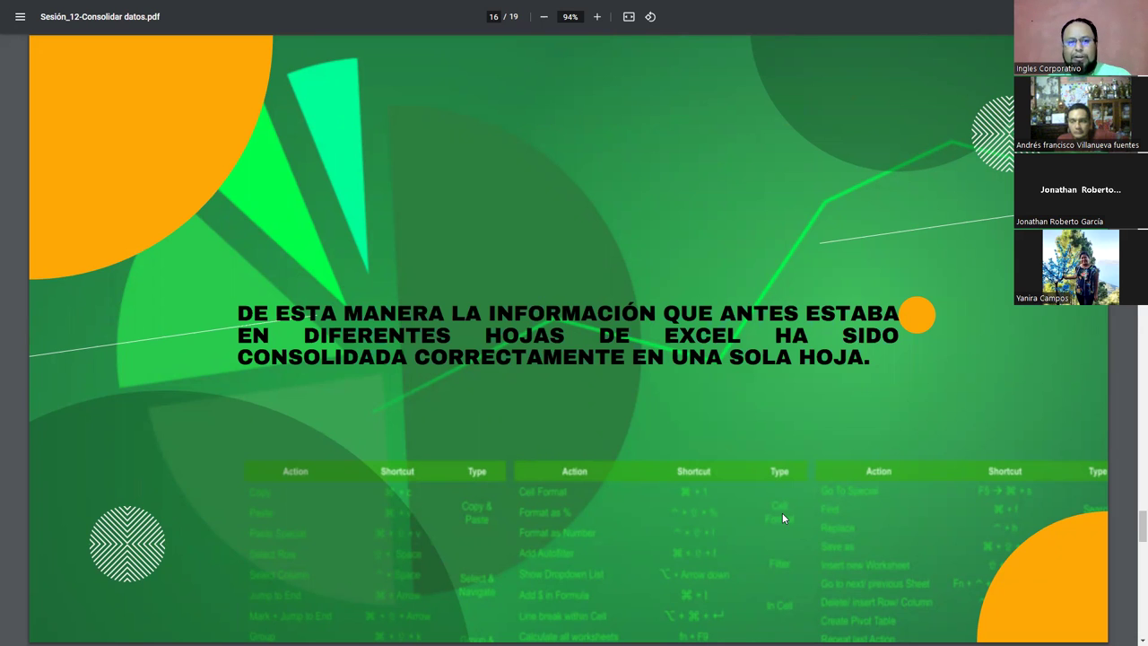
{"action": "key", "text": "Right"}
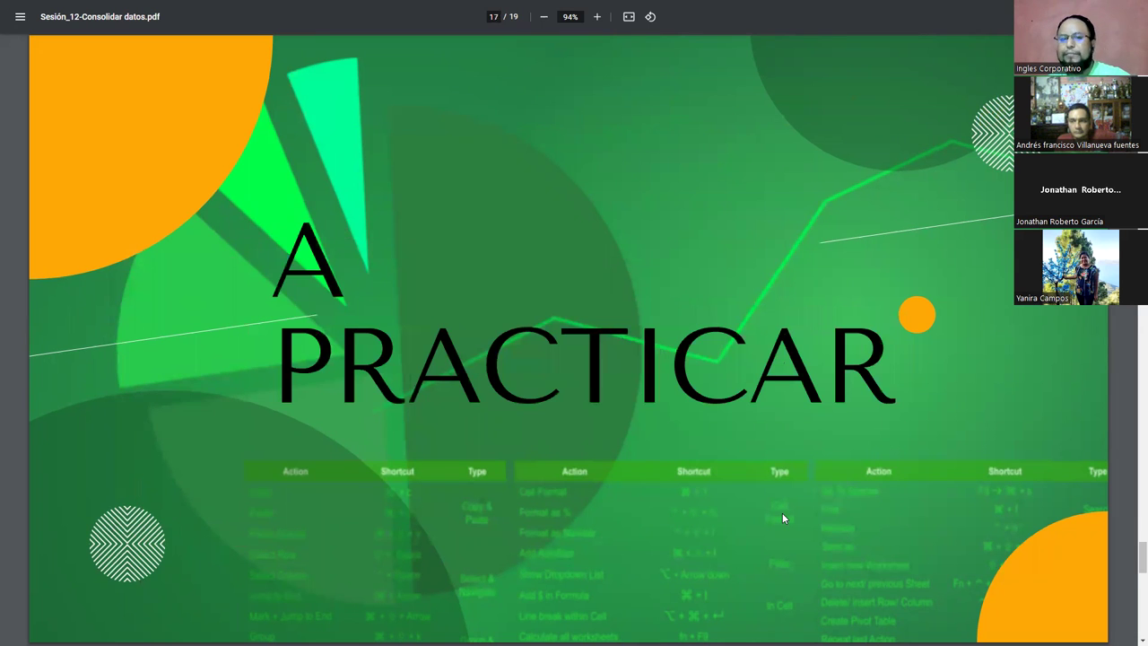
{"action": "key", "text": "Right"}
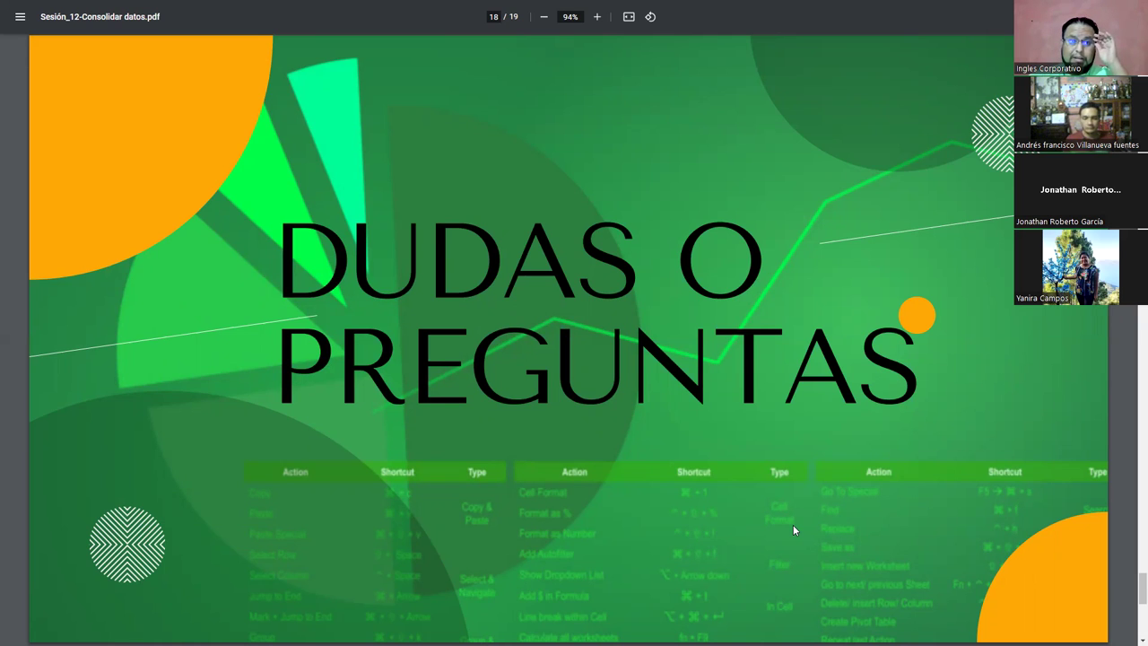
Step: Finish on the AGRADECIMIENTOS Y CIERRE slide, page 19 of 19
{"action": "mouse_move", "coordinate": [573, 42]}
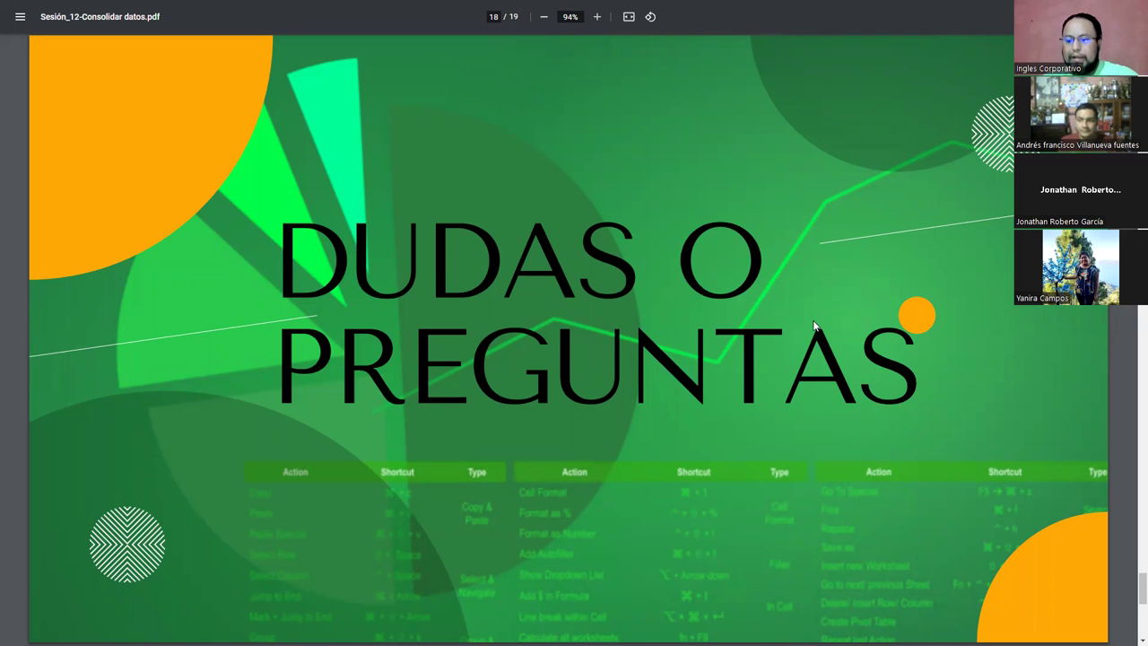
{"action": "key", "text": "Right"}
{"action": "key", "text": "Left"}
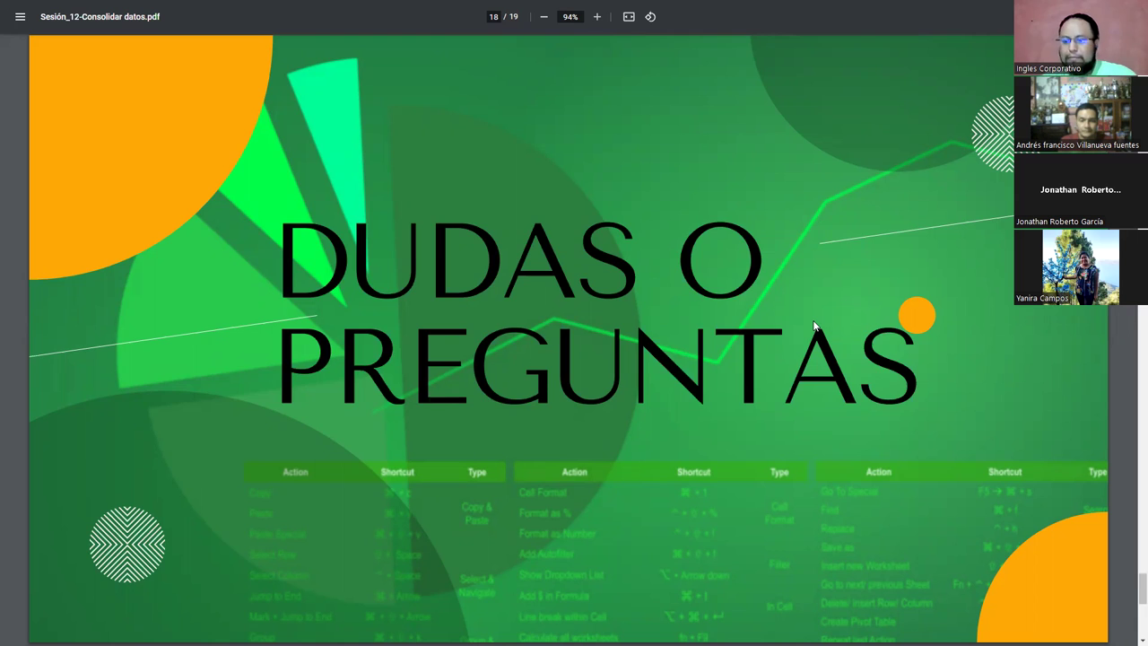
{"action": "key", "text": "Right"}
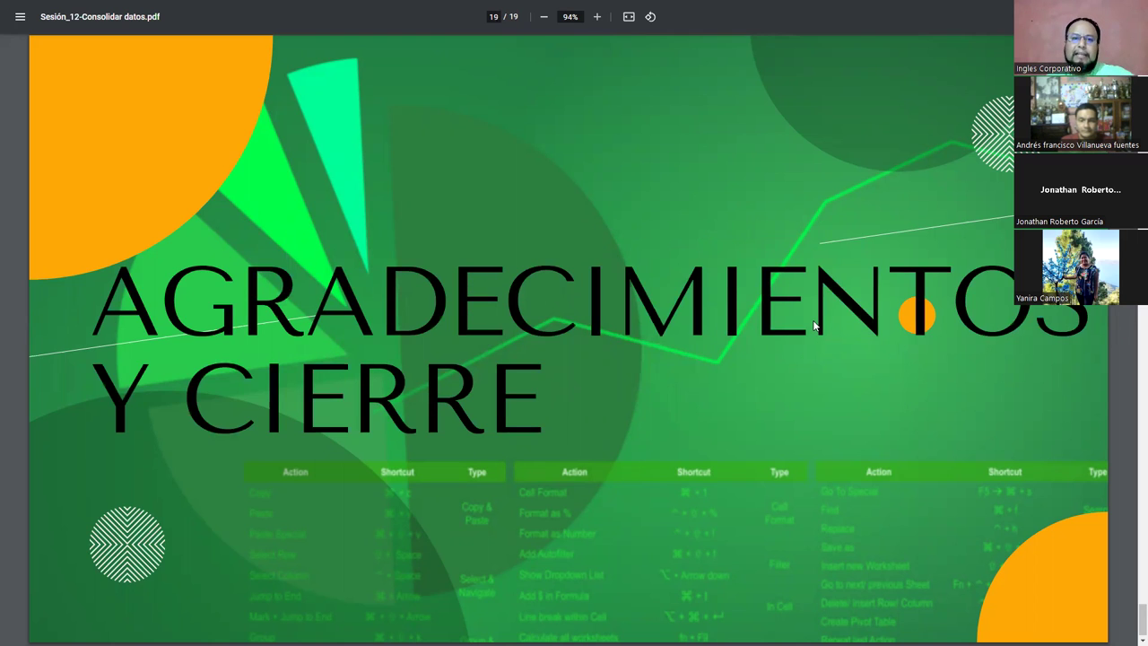